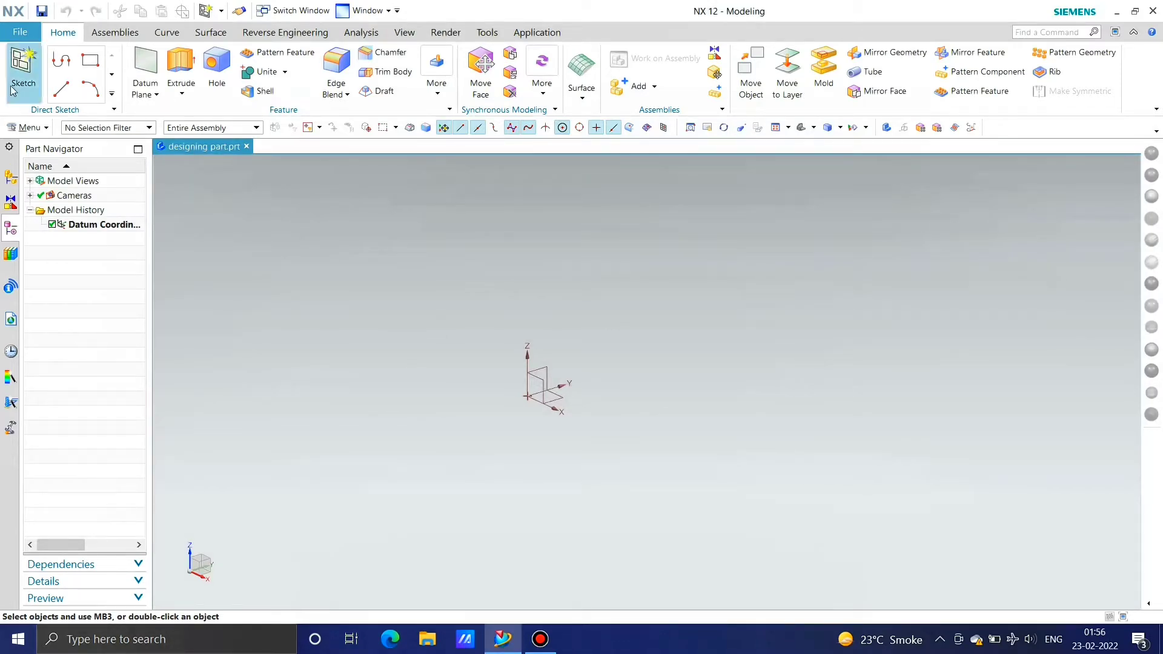
Step: Create a new sketch on the XY plane of the datum coordinate system
click(23, 70)
click(567, 398)
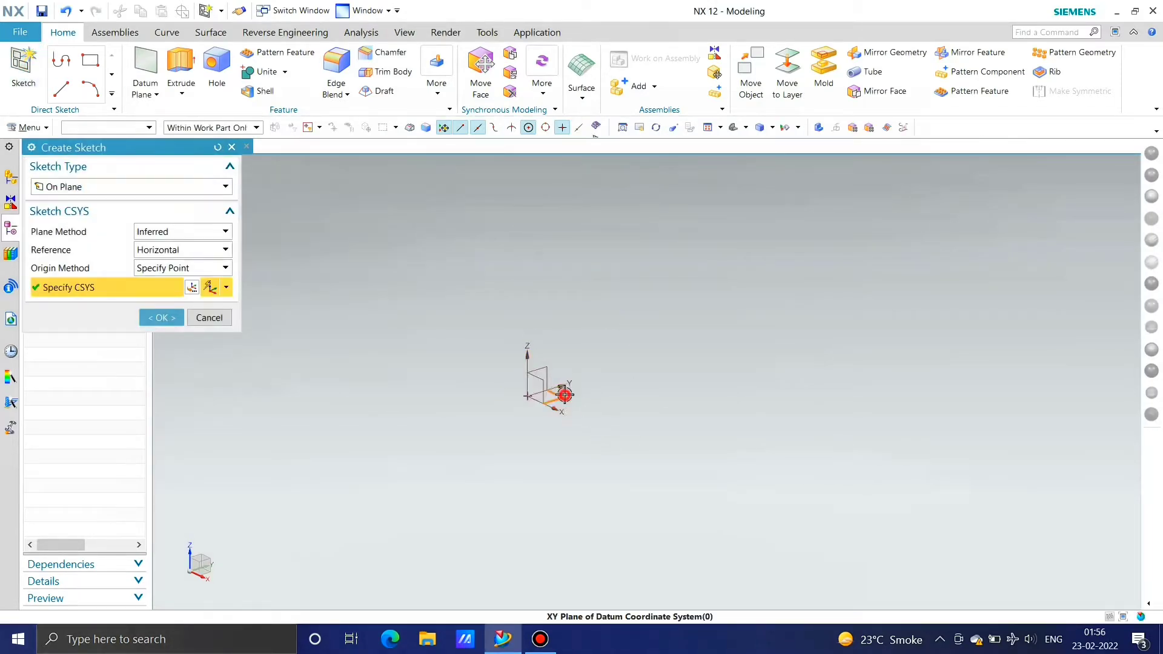
click(180, 319)
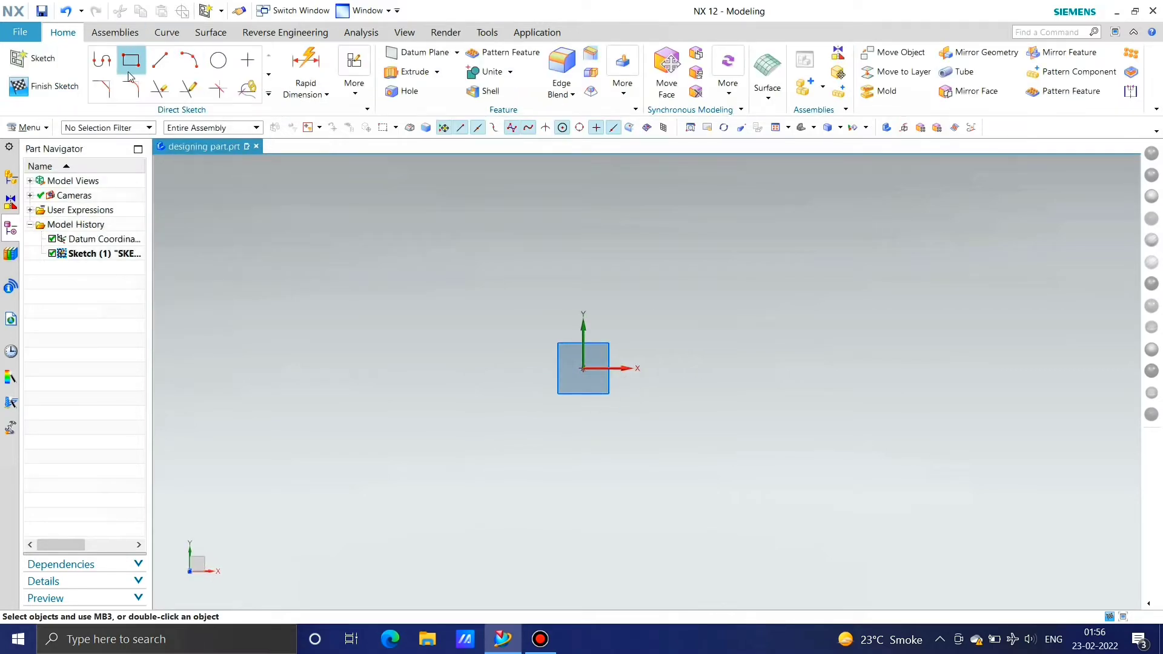
Step: Sketch a vertical line about 94 mm long and a horizontal line about 118 mm long crossing it near the origin
click(160, 60)
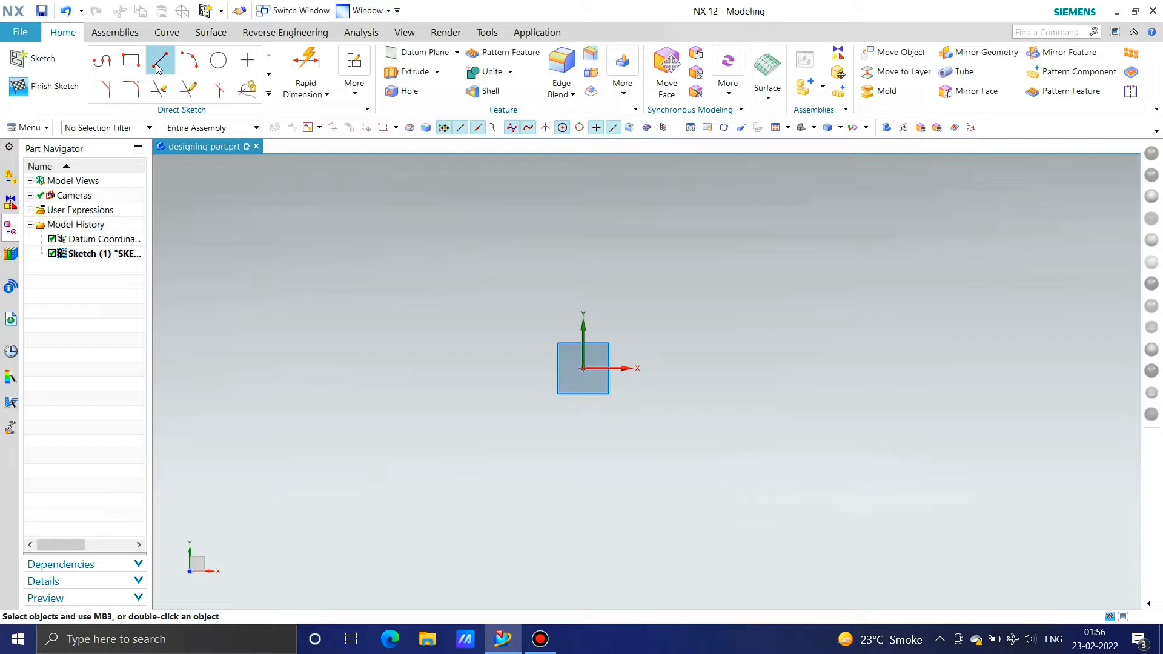
click(648, 196)
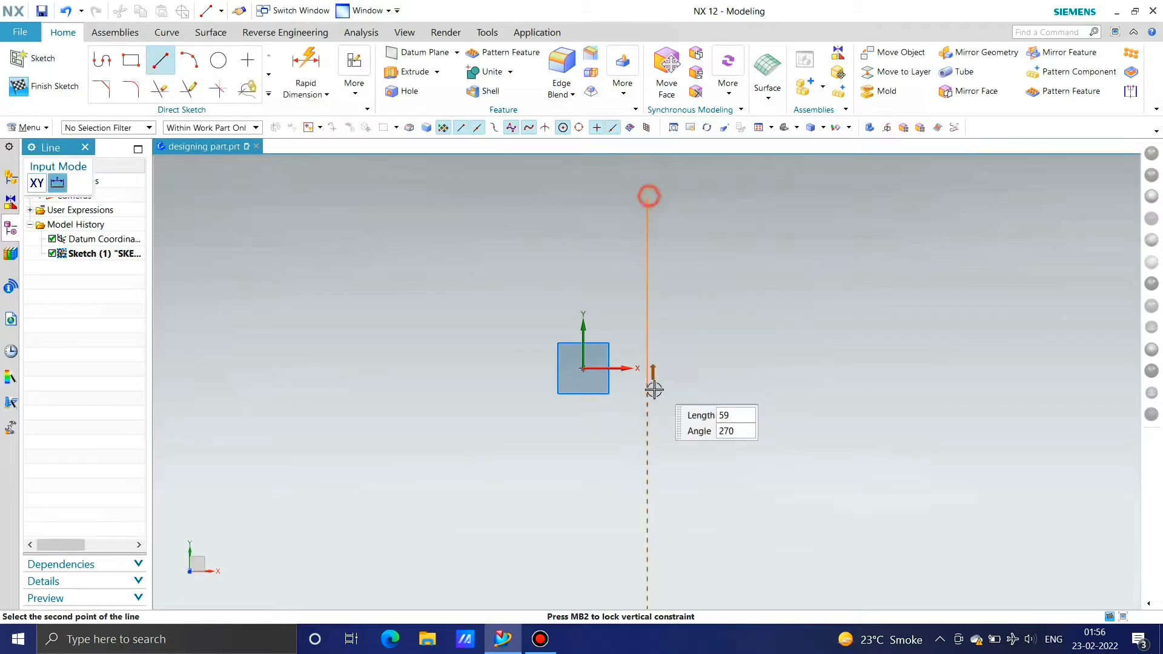
click(646, 495)
click(475, 310)
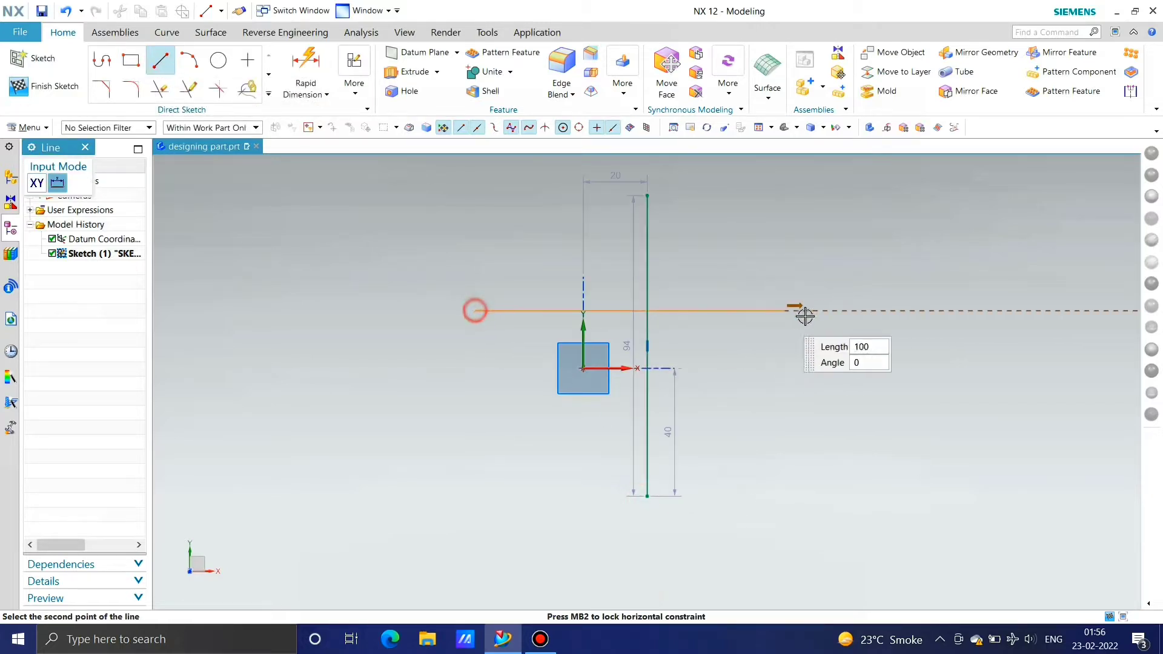
click(851, 310)
key(Escape)
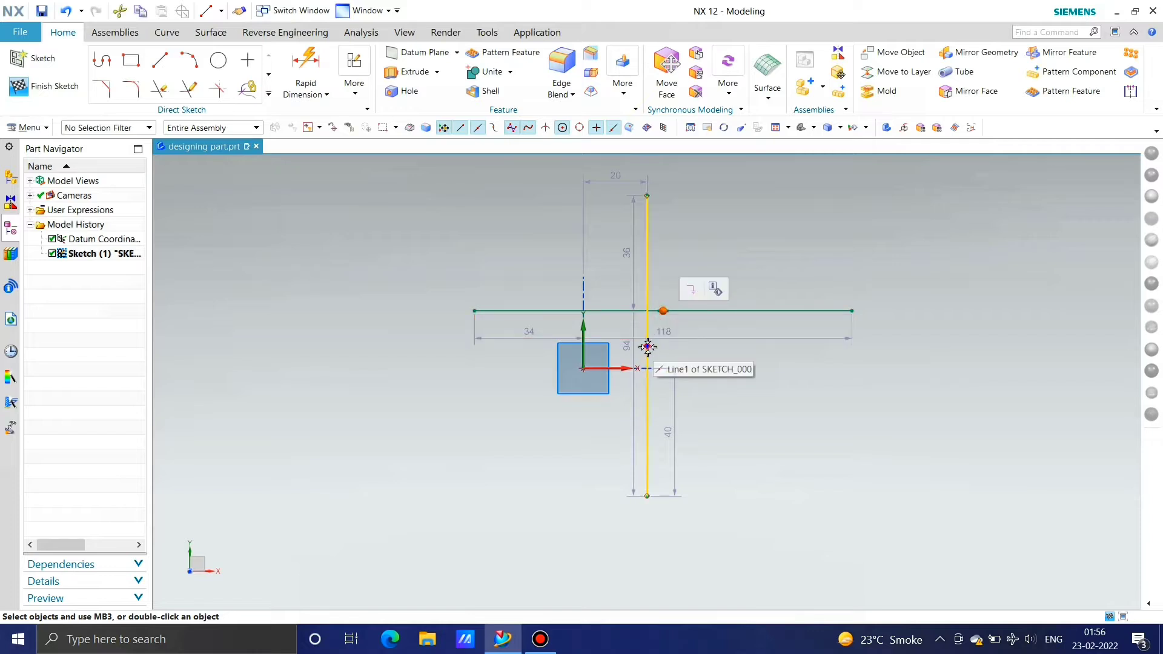
Step: Make the midpoints of the vertical and horizontal lines coincident with each other and with the sketch origin
click(646, 346)
click(679, 330)
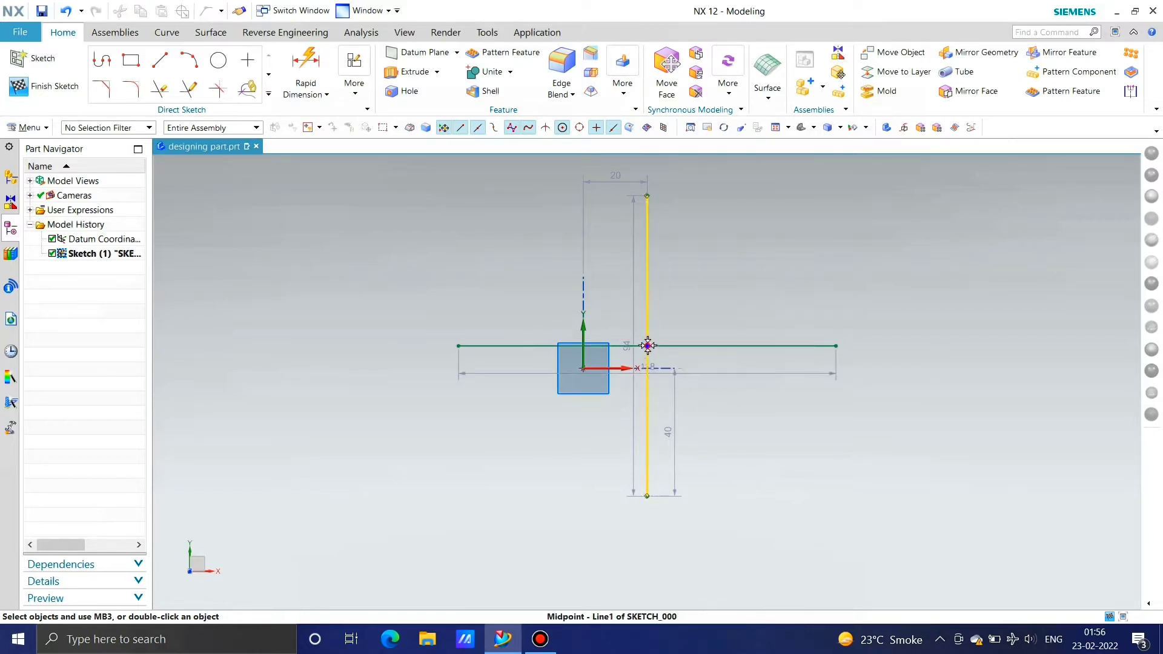
click(647, 346)
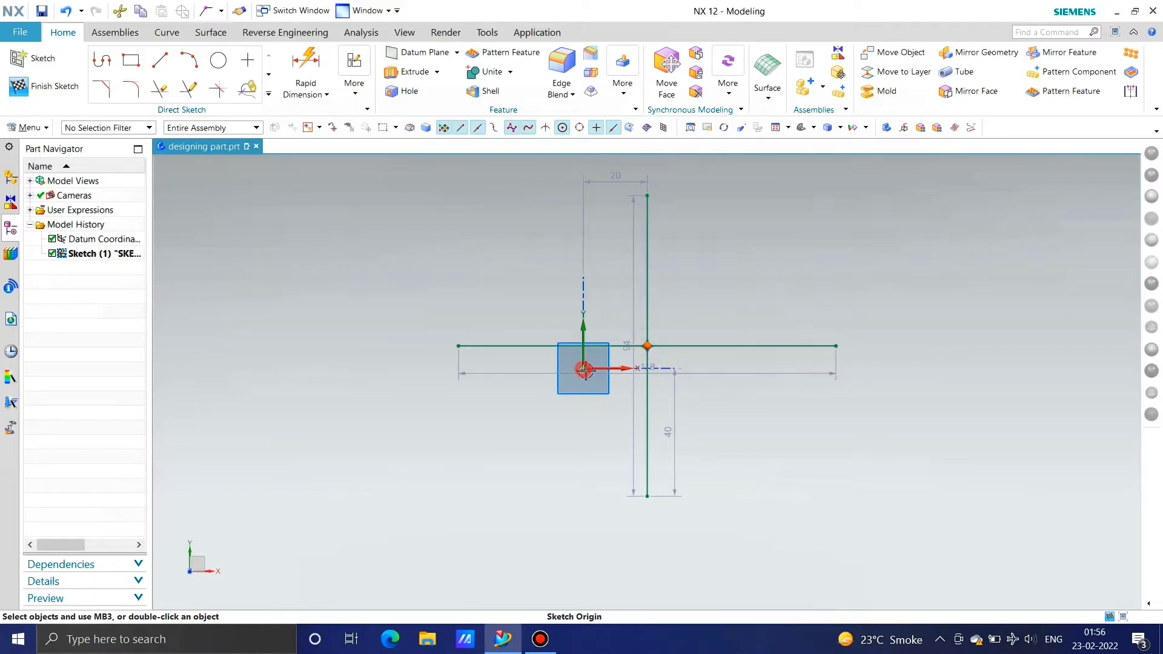
click(583, 368)
click(604, 346)
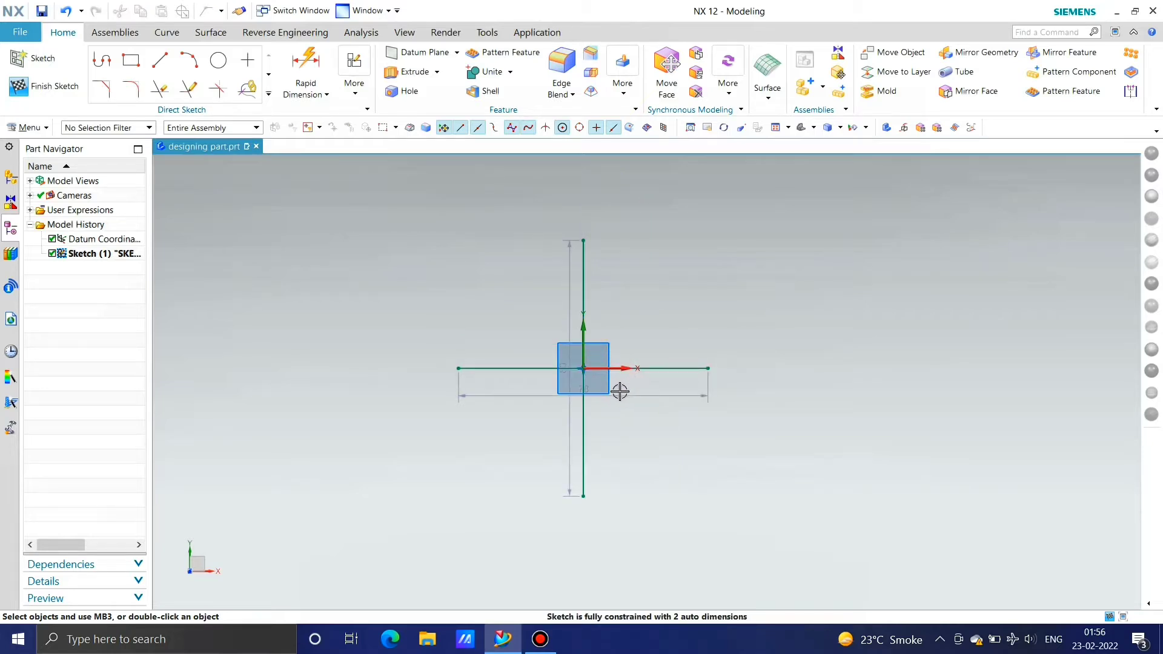
Step: Move the length dimensions of the two lines clear of the geometry
drag(620, 395, 617, 530)
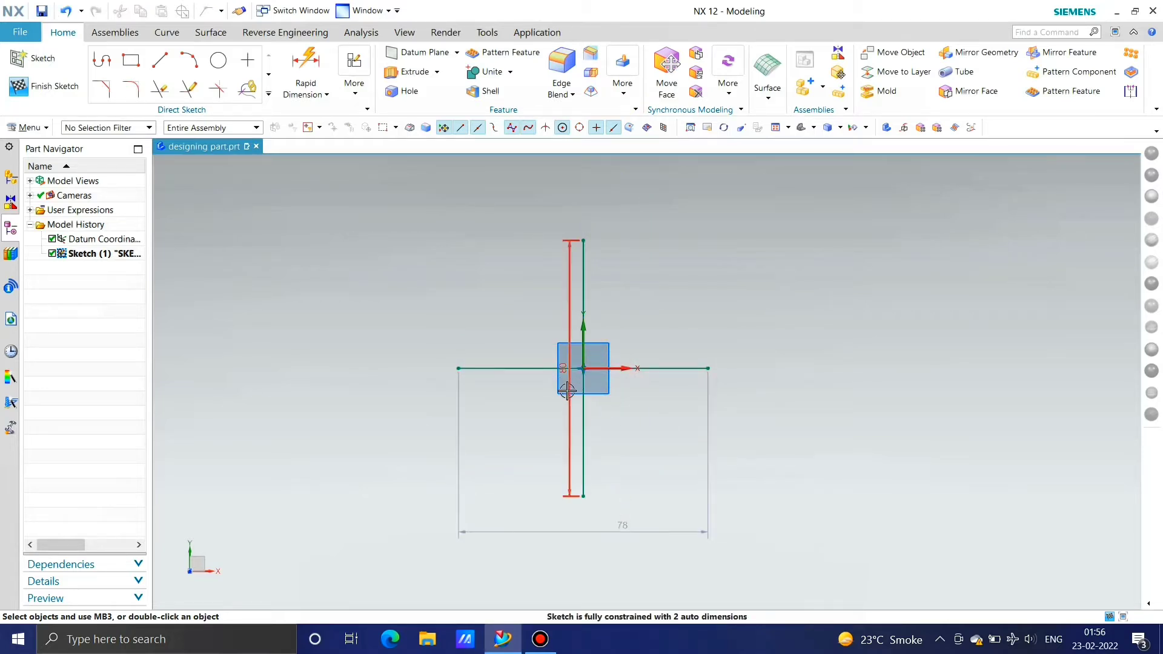
drag(567, 392, 800, 386)
scroll(639, 391, down, 1)
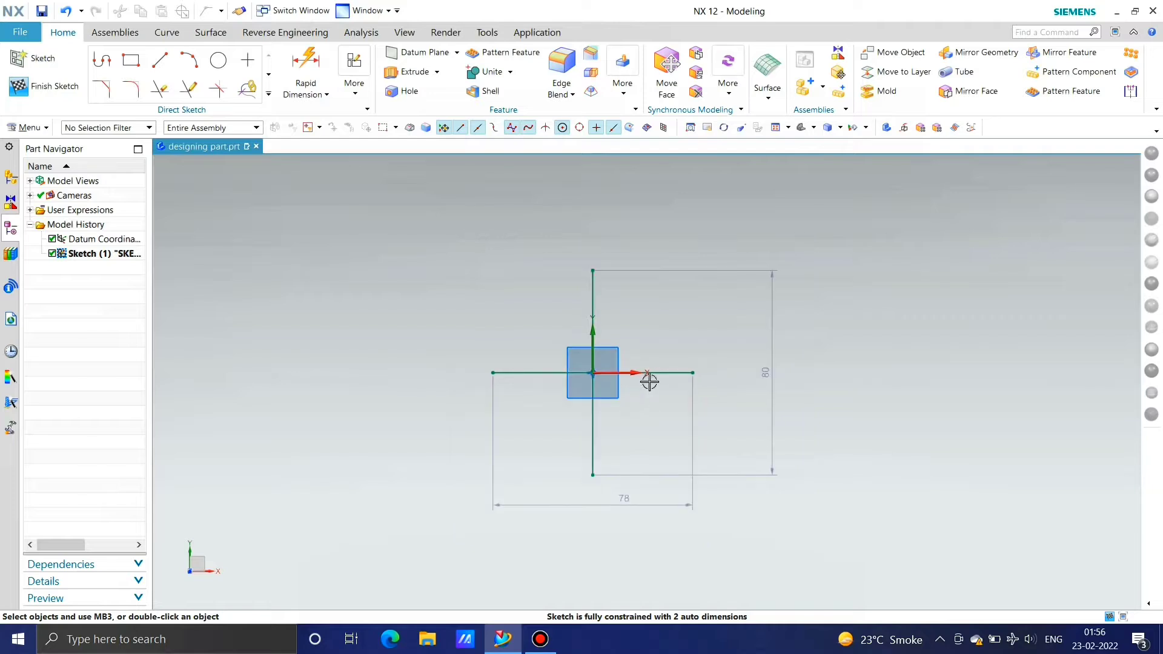
Step: Convert both centred lines to reference lines and delete their two length dimensions
click(651, 373)
click(593, 297)
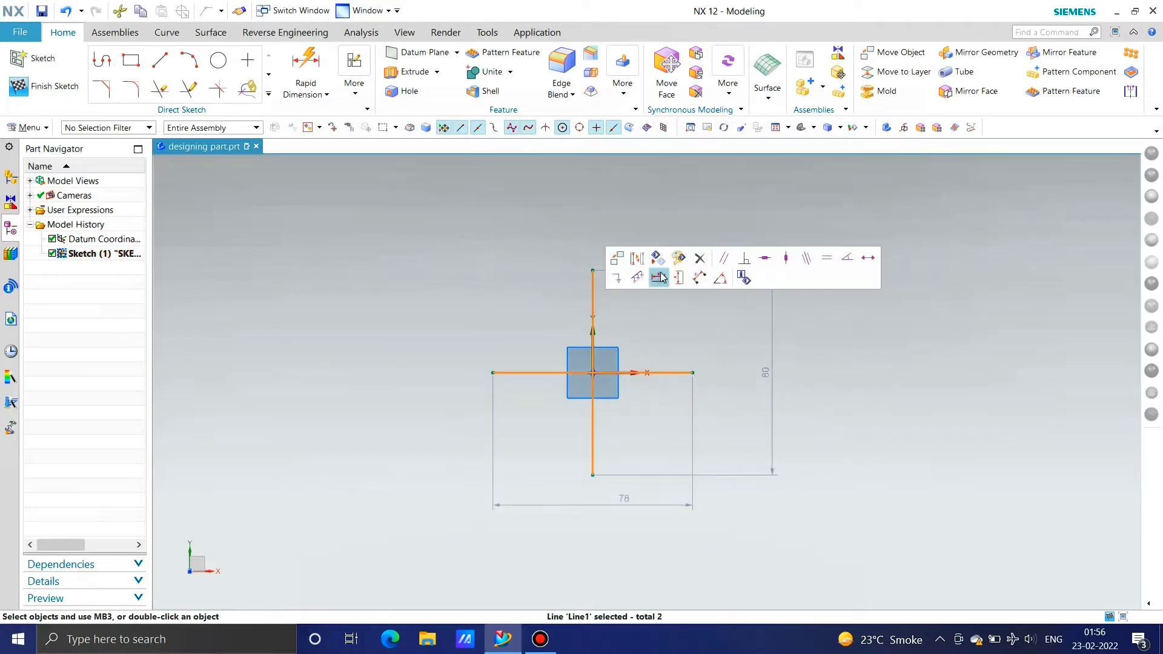
click(637, 259)
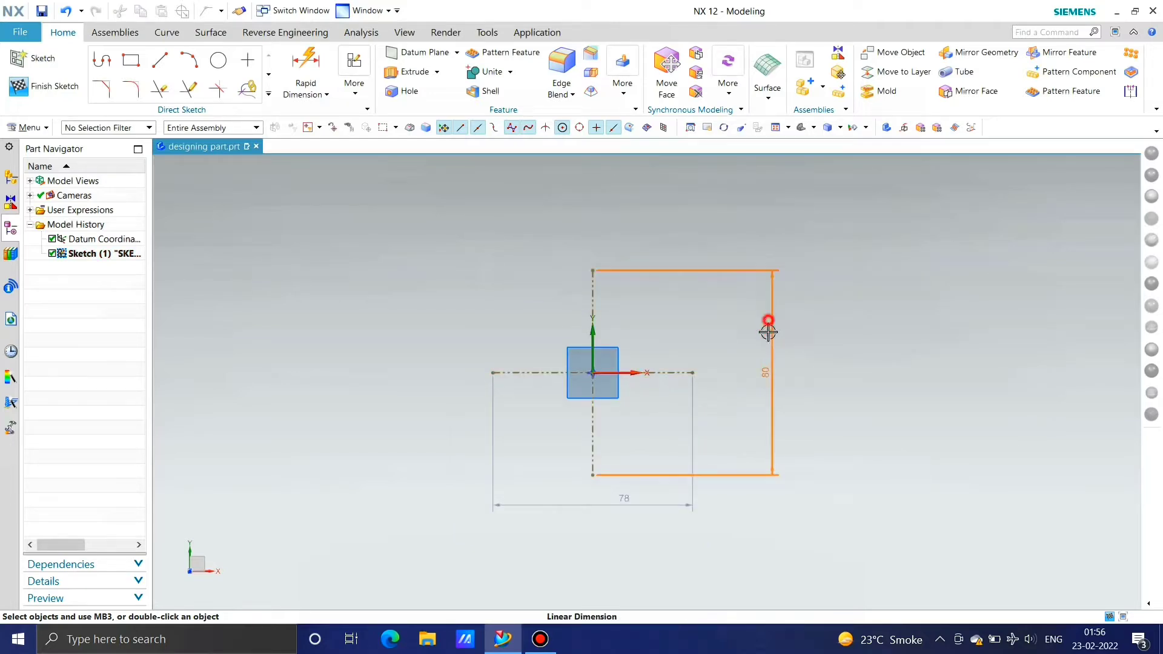
click(674, 503)
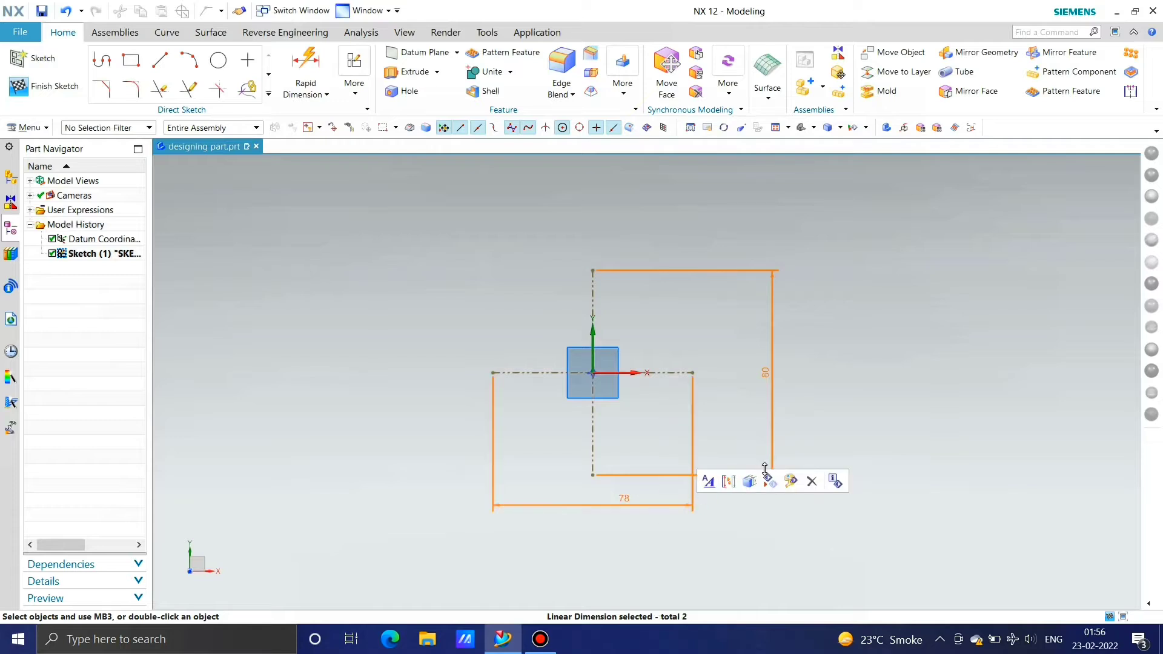
key(Delete)
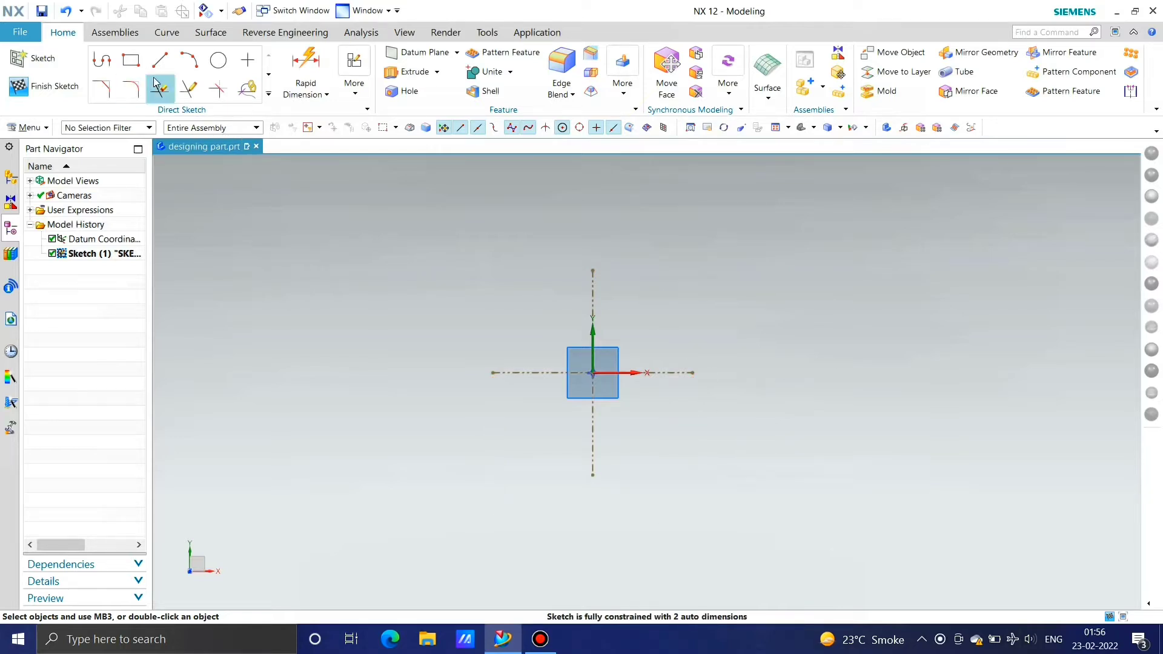
Step: Offset the vertical reference line by 50 mm in the negative X direction as a single copy
click(268, 93)
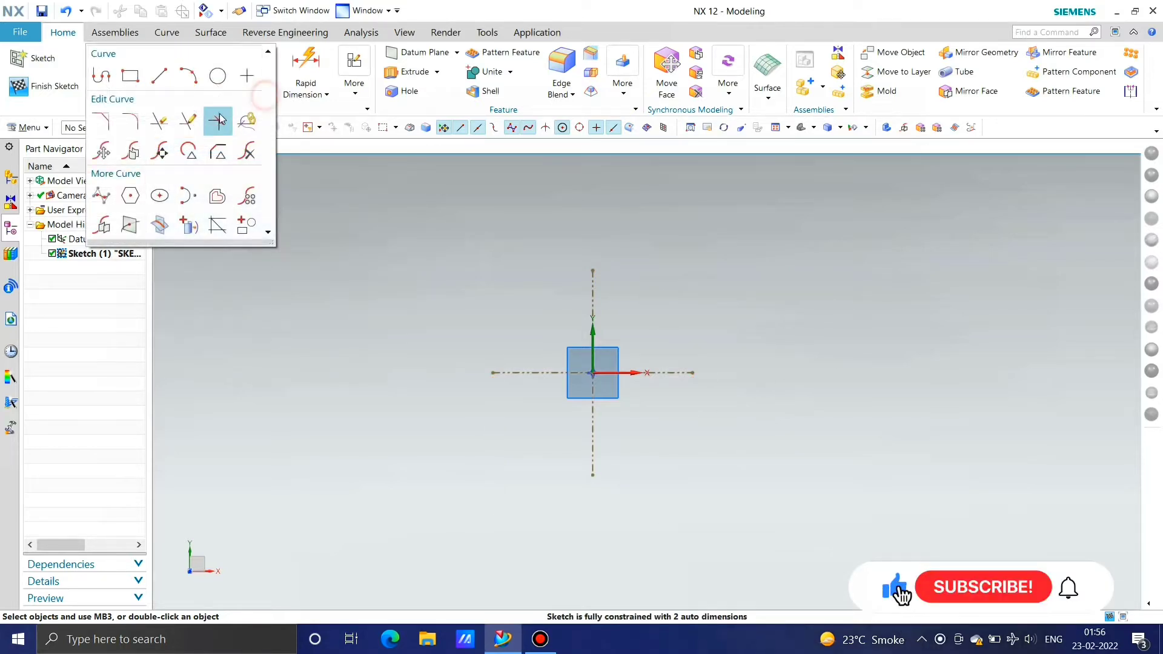
click(218, 195)
click(182, 249)
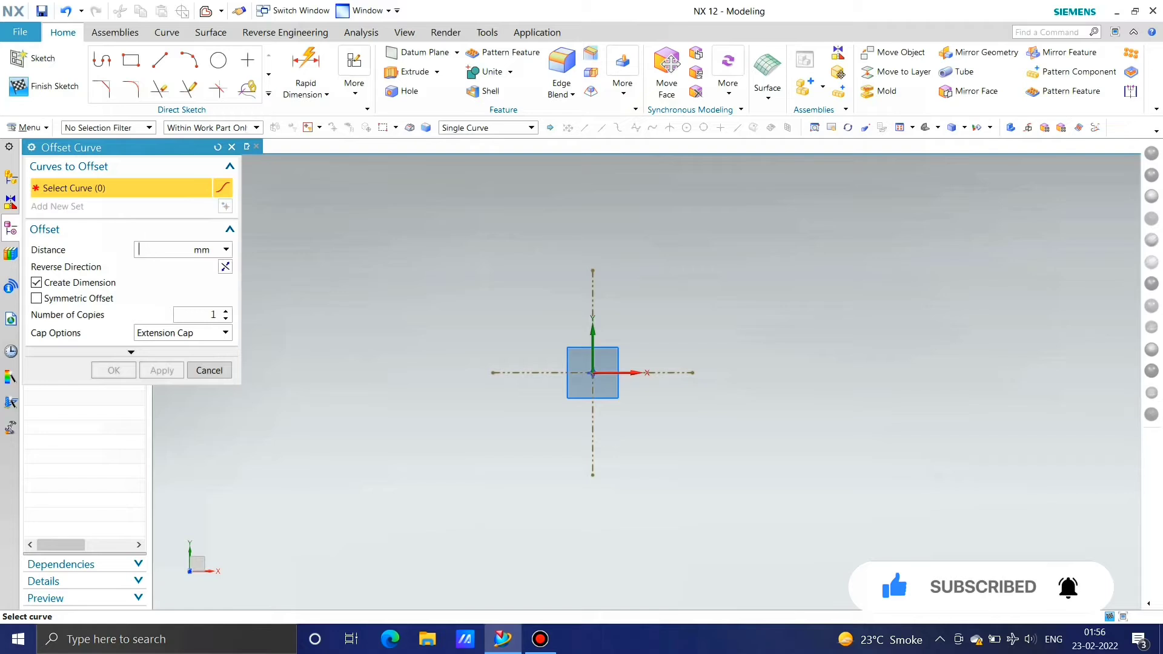
text(50)
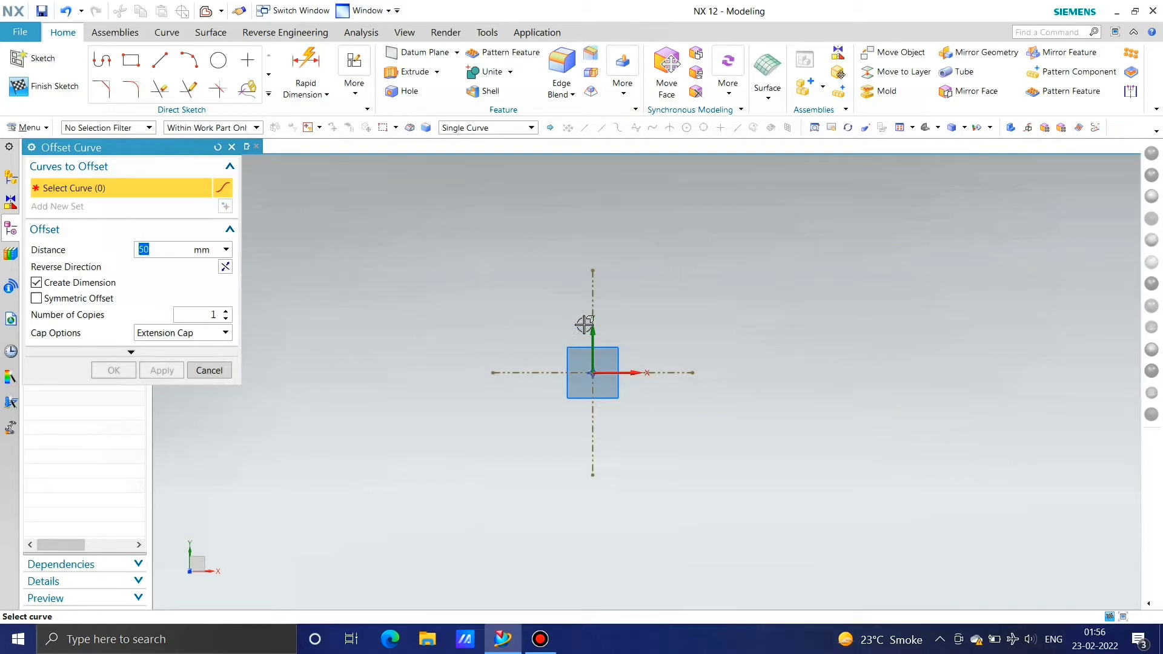
click(591, 321)
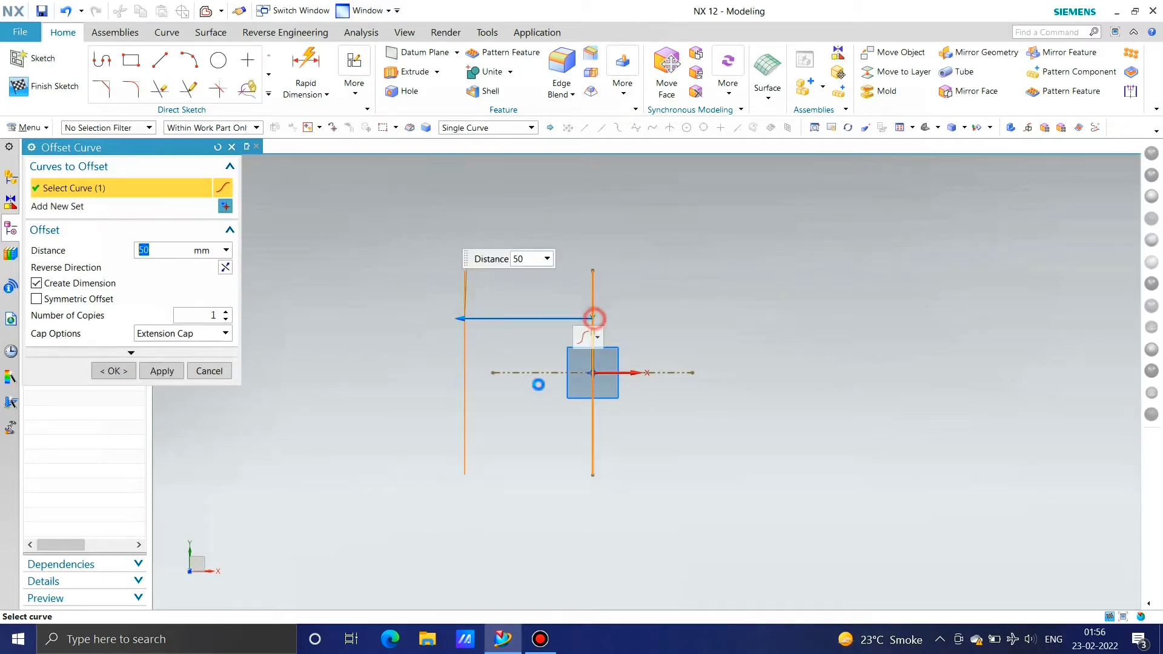
click(162, 370)
click(212, 371)
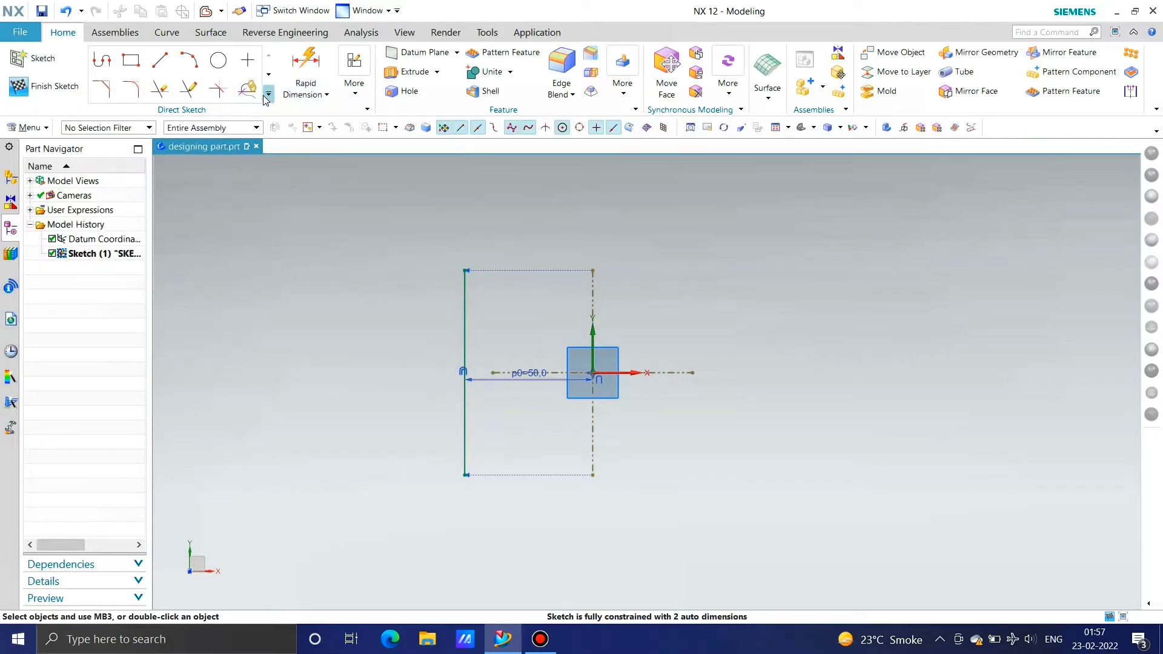
Step: Extend the negative X end of the horizontal reference line to the offset vertical line
click(188, 89)
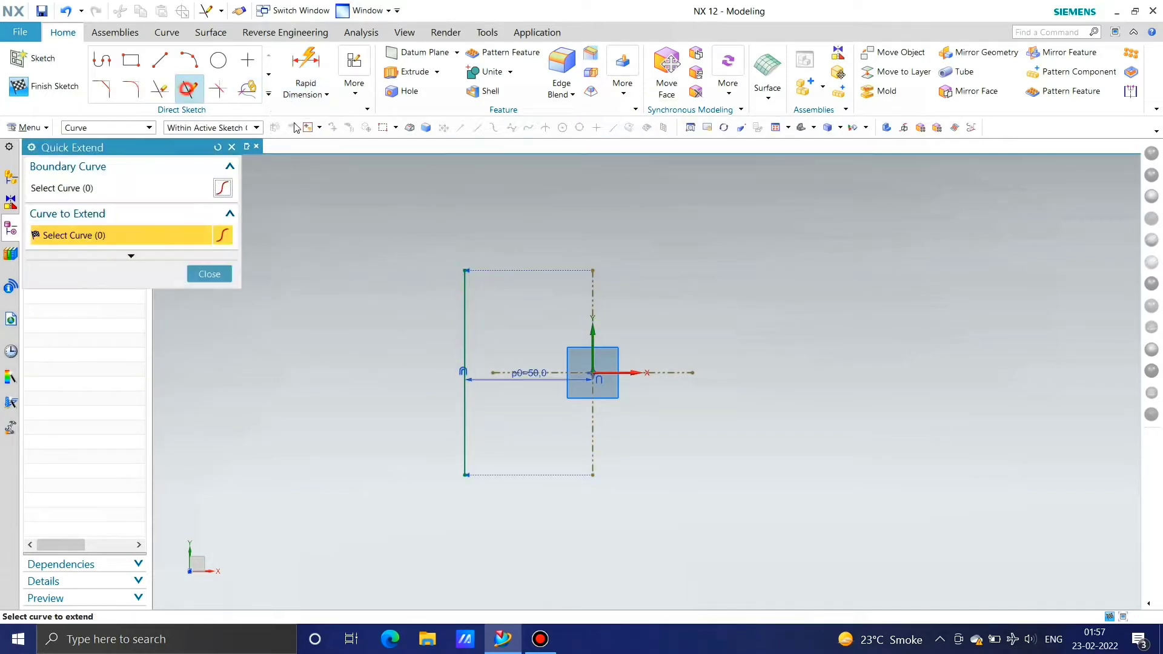
click(492, 372)
middle_click(491, 372)
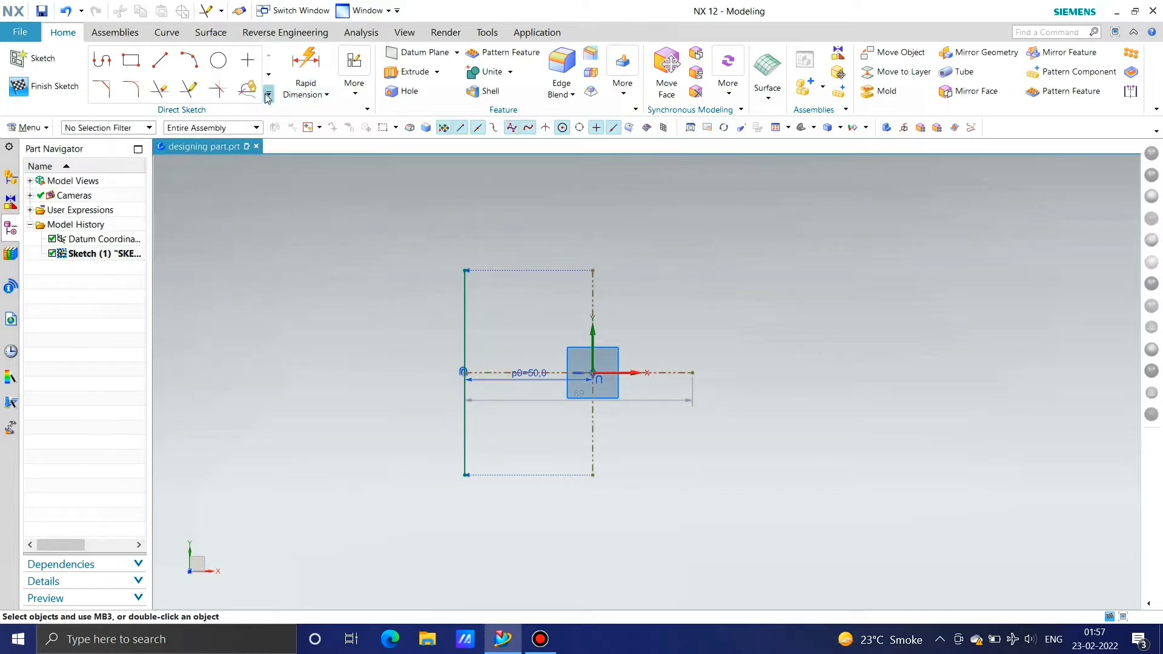
Step: Draw a circle of 76 mm diameter centred where the offset line meets the horizontal reference line
click(219, 60)
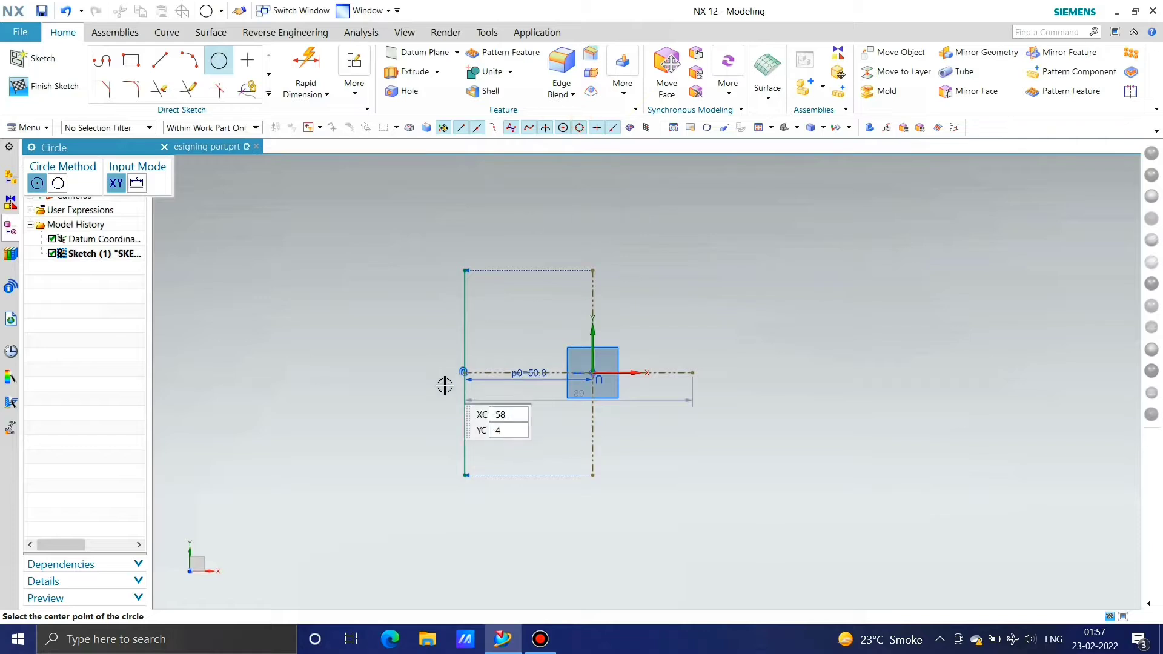
click(464, 372)
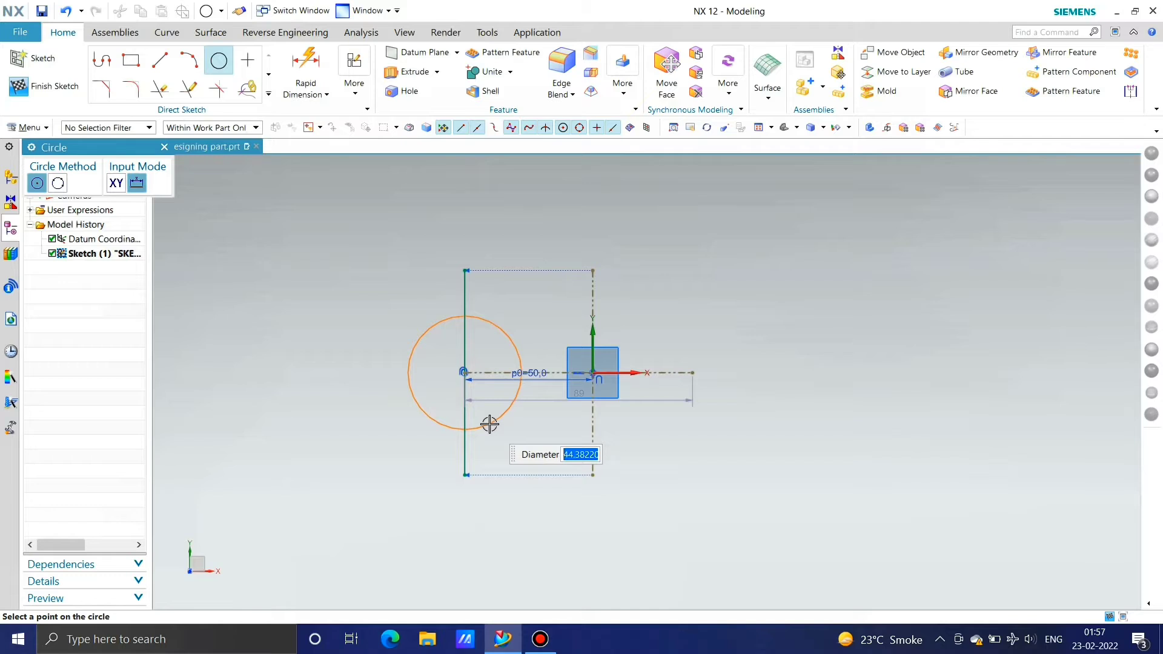
key(Return)
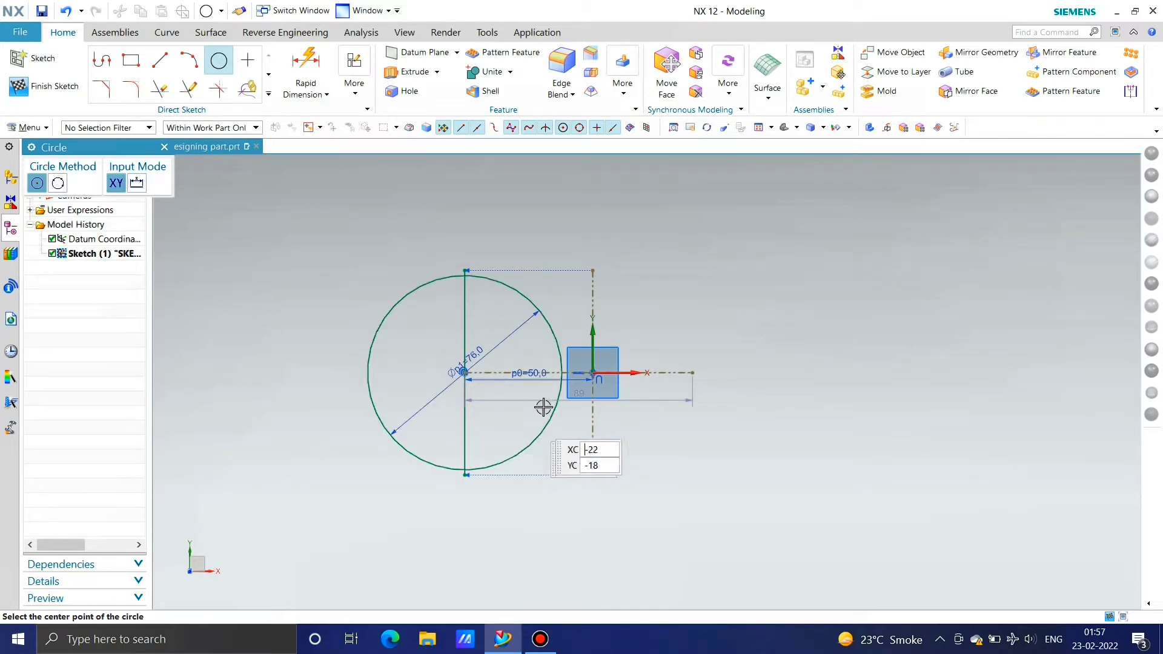
key(Escape)
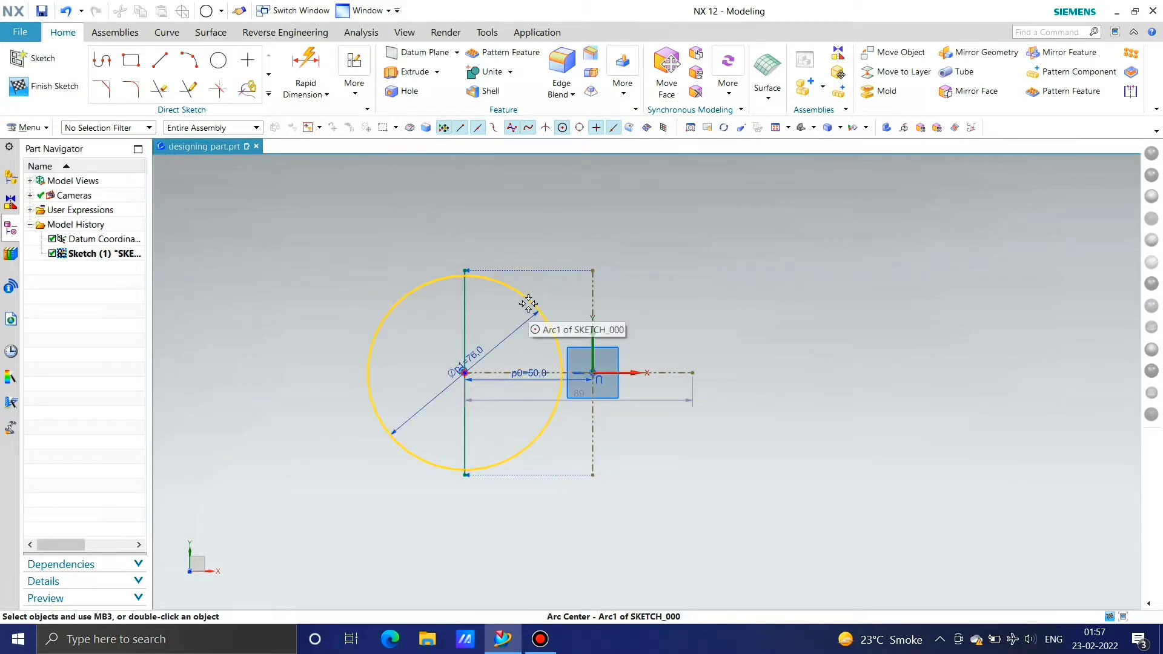
Step: Mirror the 76 mm circle about the vertical reference line through the origin
click(268, 94)
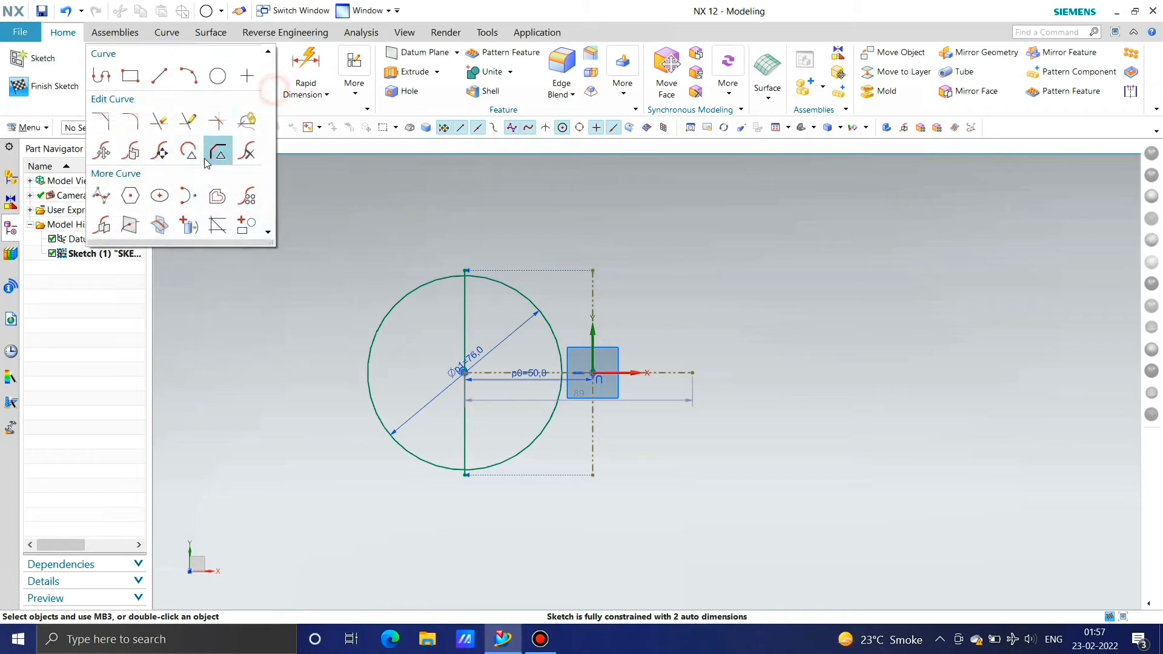
click(102, 225)
click(398, 290)
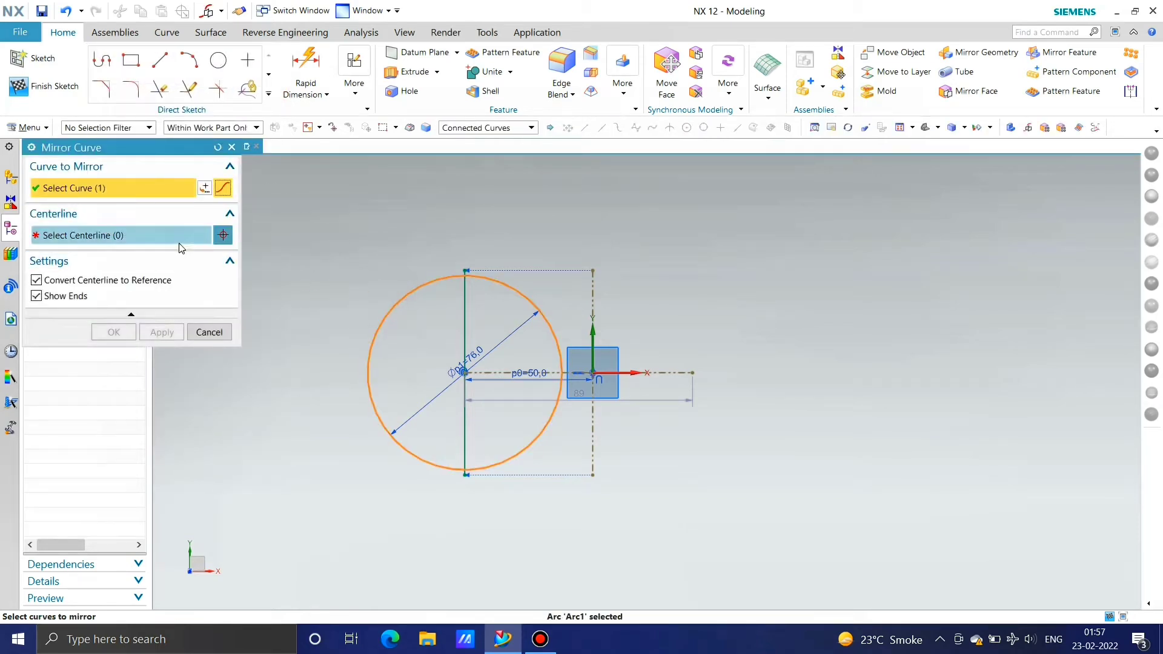
click(588, 283)
click(169, 333)
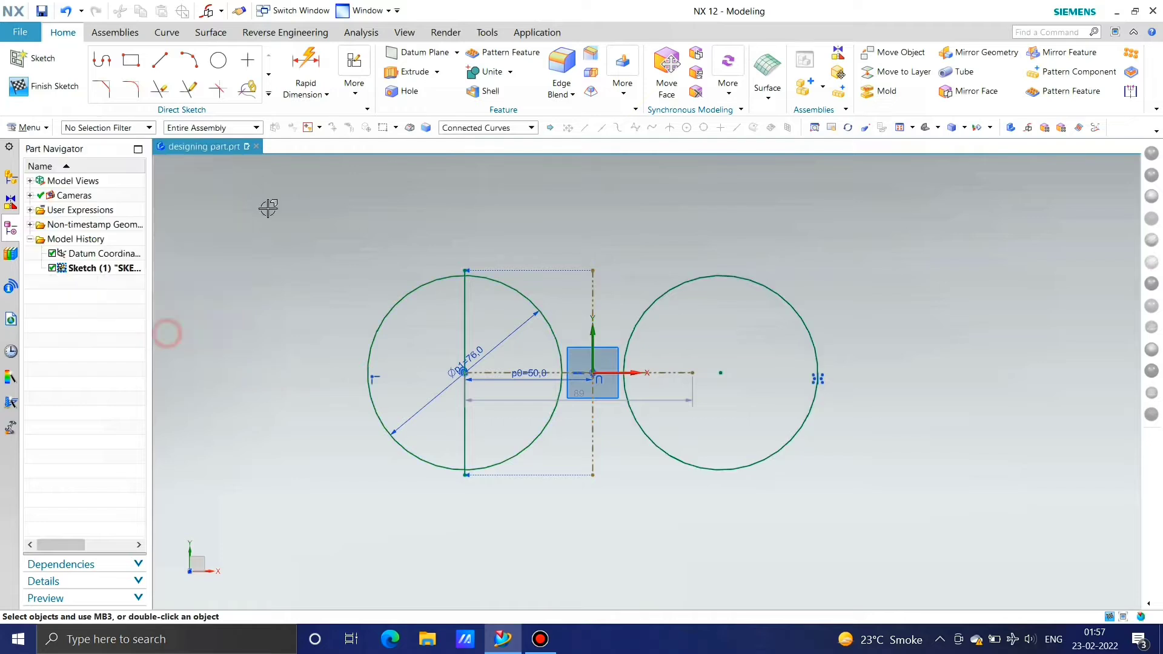
Step: Draw two horizontal tangent lines joining the uppermost points and the lowermost points of the two circles
click(160, 60)
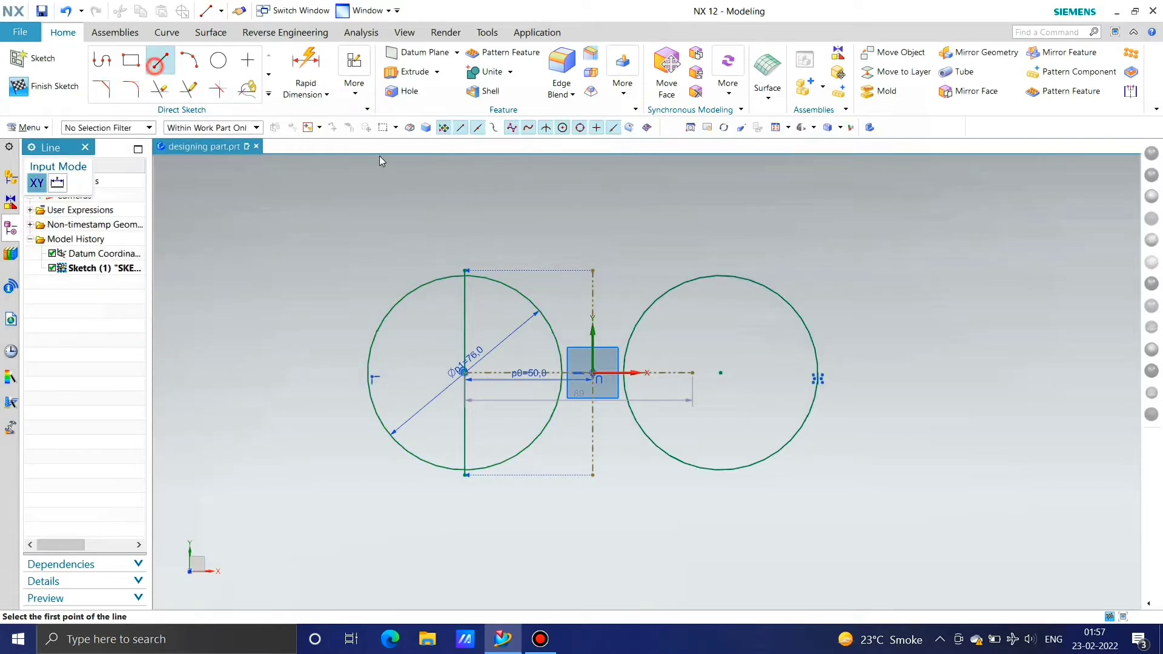
click(464, 275)
click(720, 277)
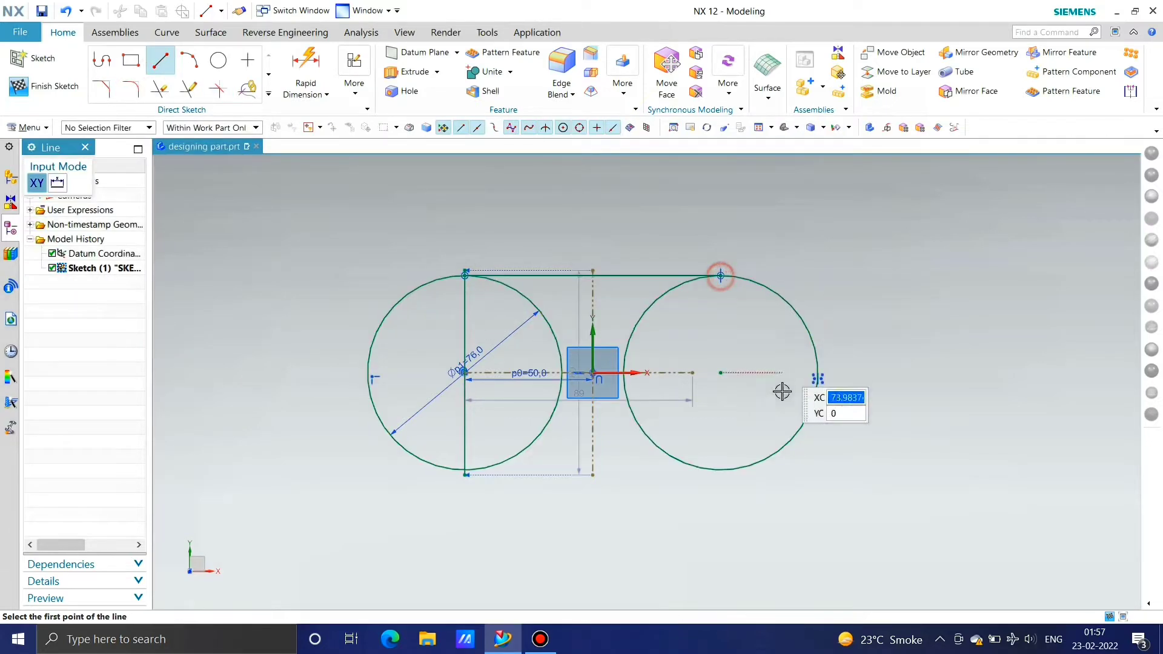
click(720, 470)
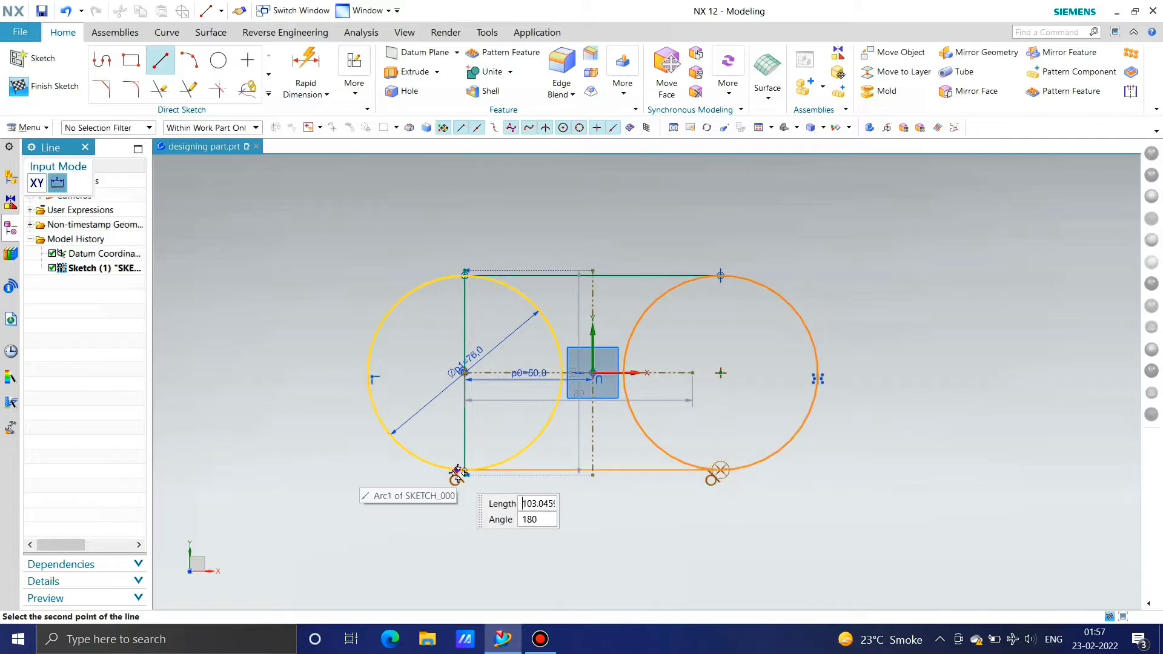
click(465, 470)
key(Escape)
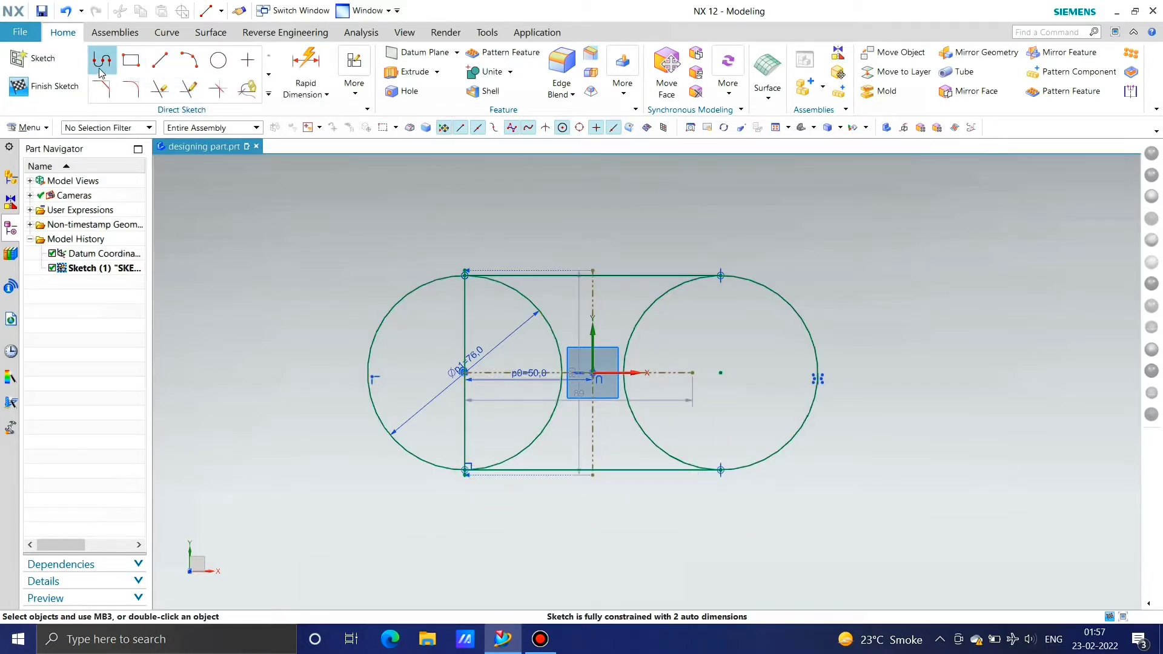
Step: Trim away the inner halves of both 76 mm circles to leave a slot-shaped outline
click(160, 89)
scroll(490, 282, down, 4)
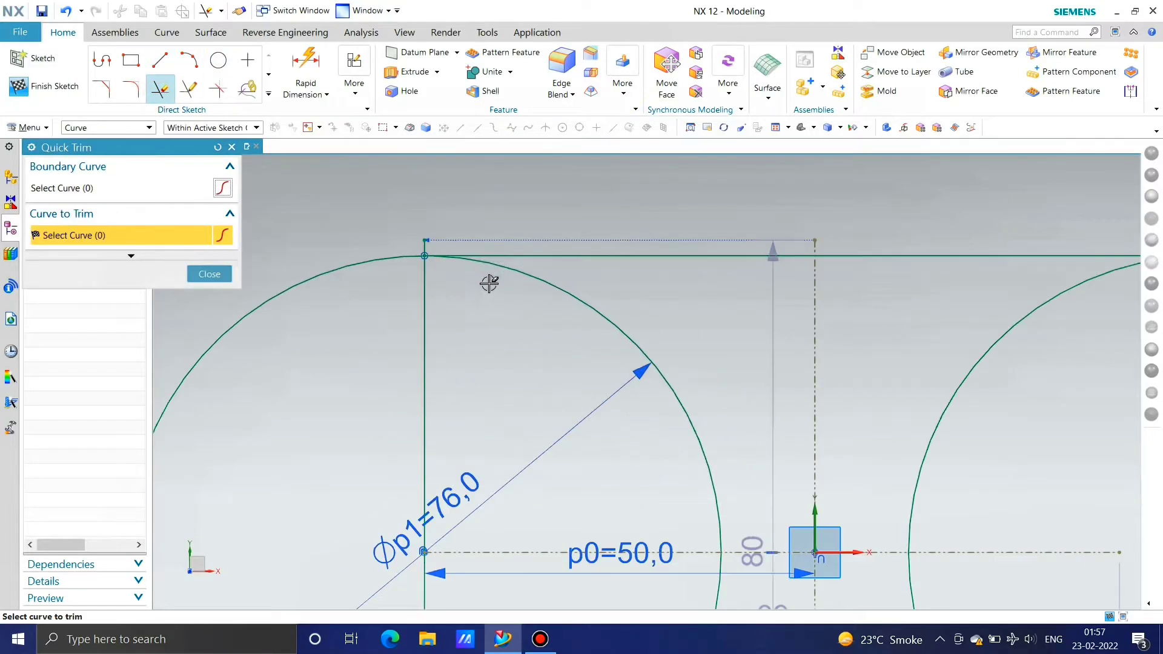
click(500, 267)
scroll(467, 207, up, 3)
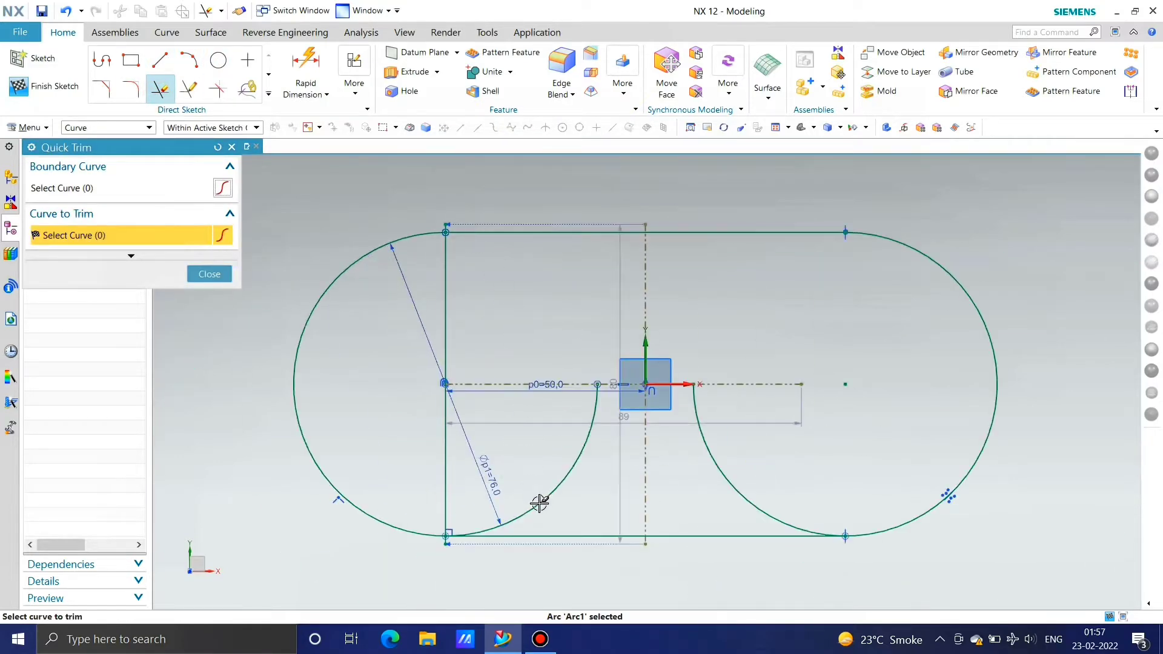
click(540, 500)
key(Escape)
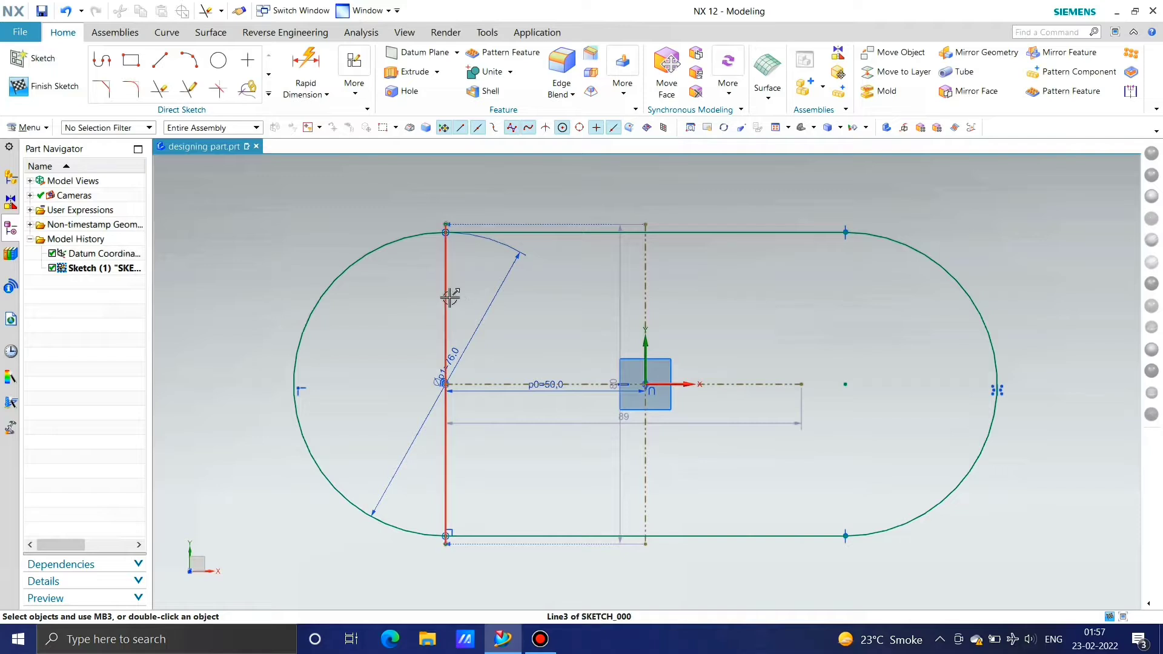
Step: Delete the offset vertical line running through the centre of the negative X end arc
right_click(450, 297)
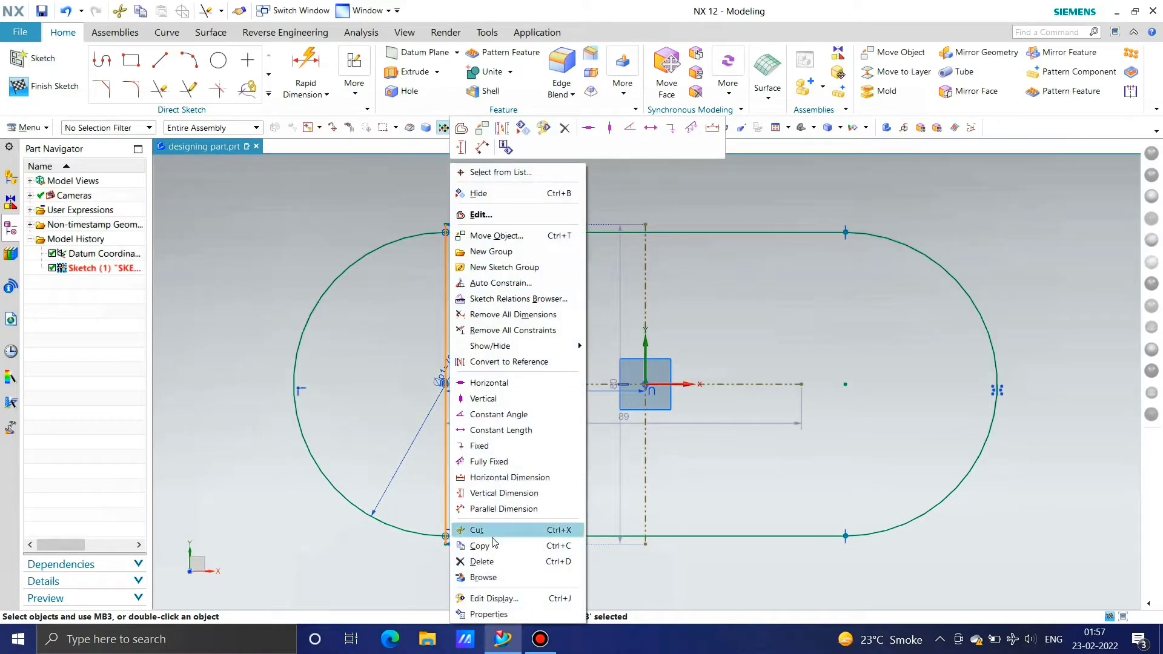
click(494, 561)
scroll(496, 306, up, 2)
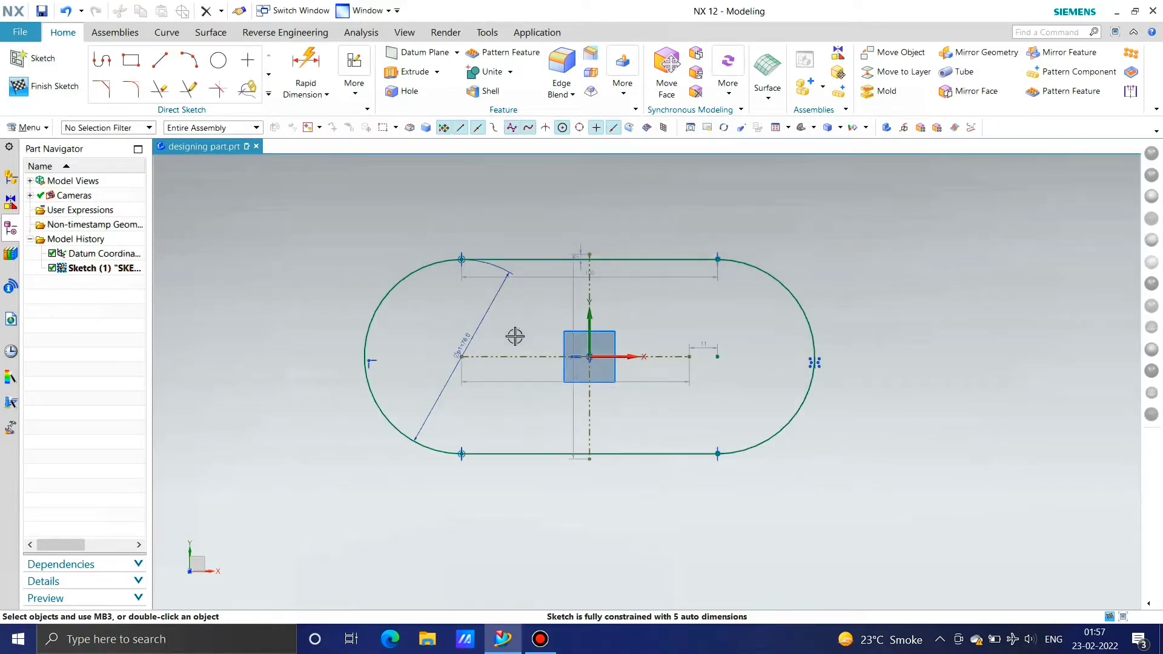
scroll(515, 336, down, 2)
scroll(524, 337, up, 2)
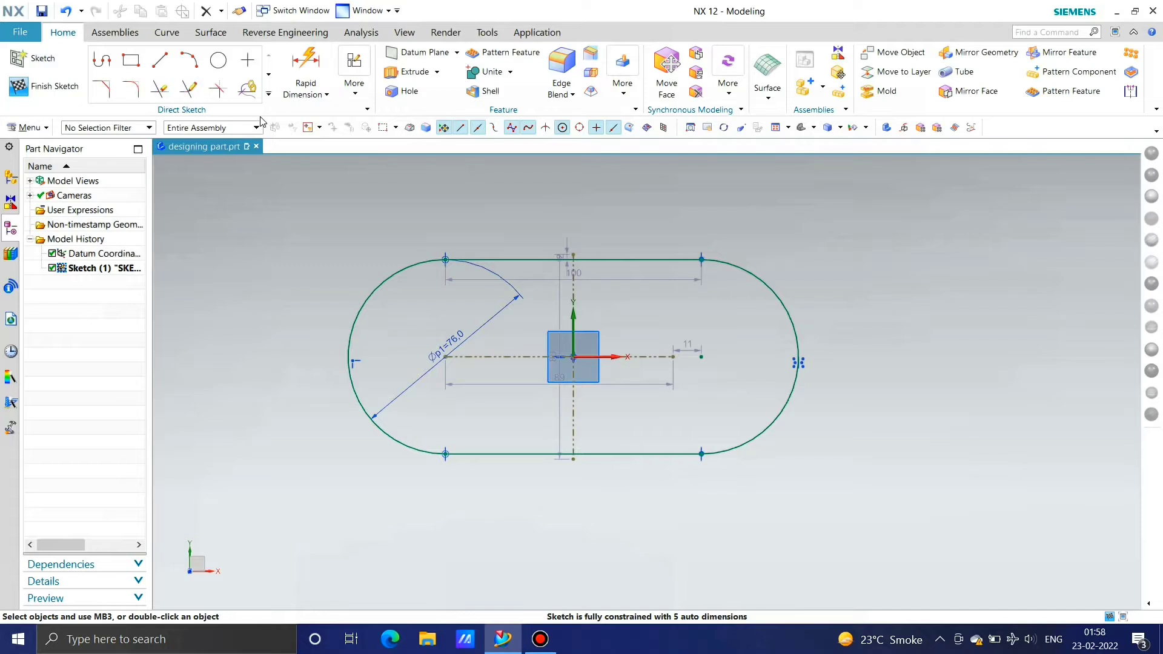
Step: Draw a circle of 50 mm diameter at the centre of the slot's negative X end arc
click(268, 98)
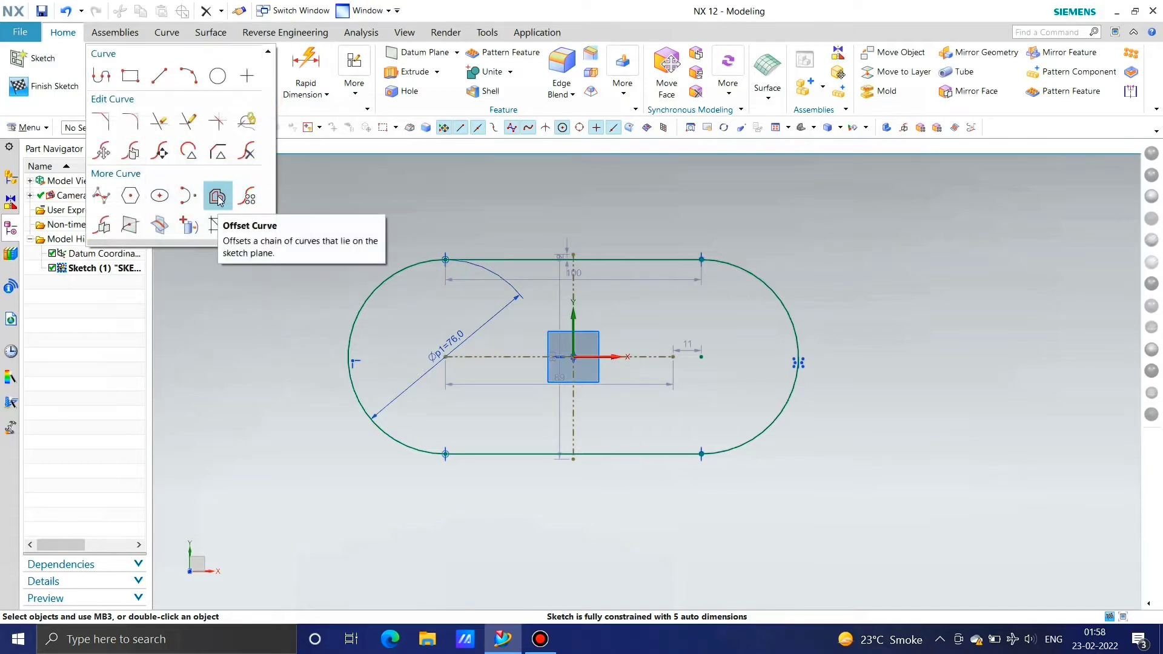
click(218, 76)
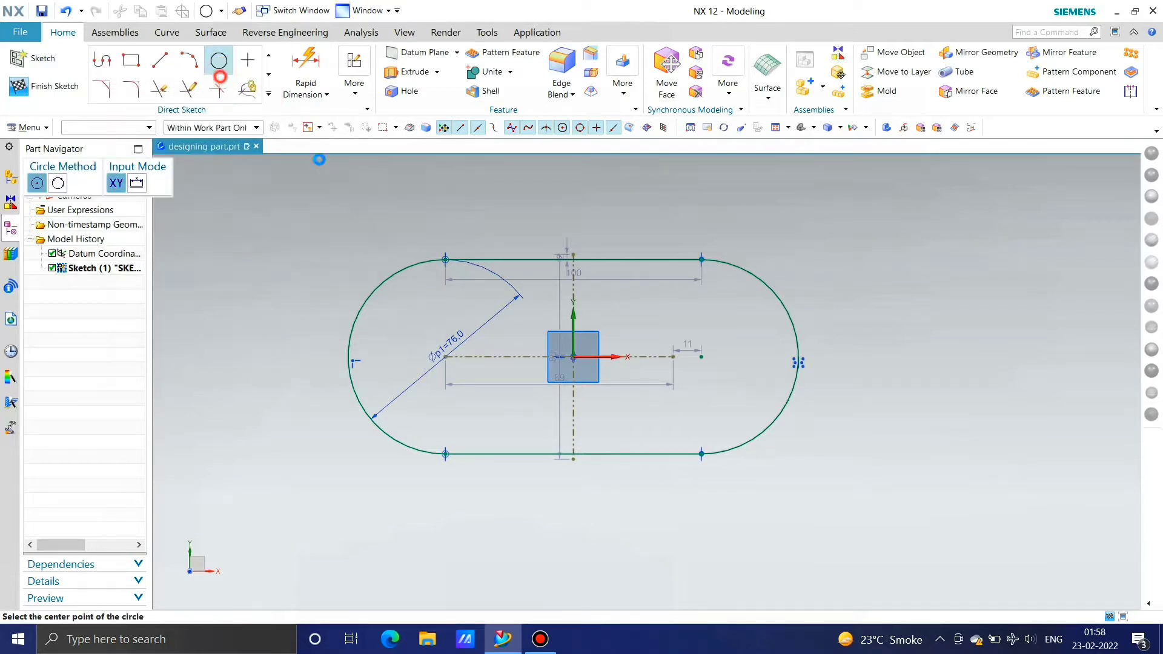
click(445, 357)
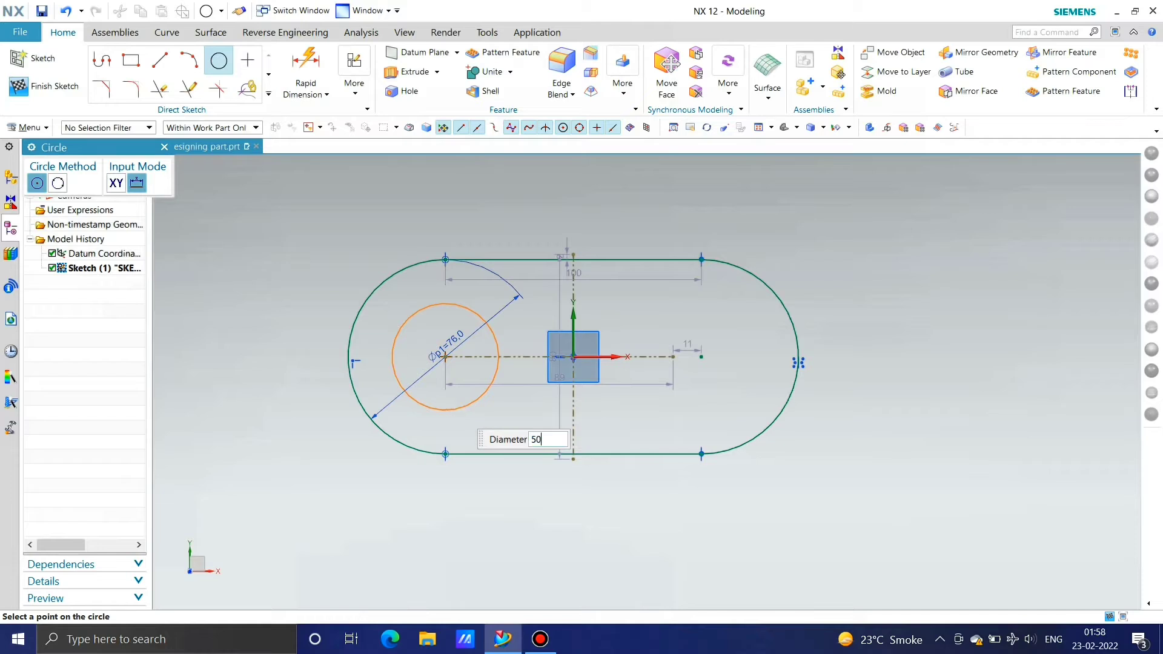
text(50)
key(Return)
key(Escape)
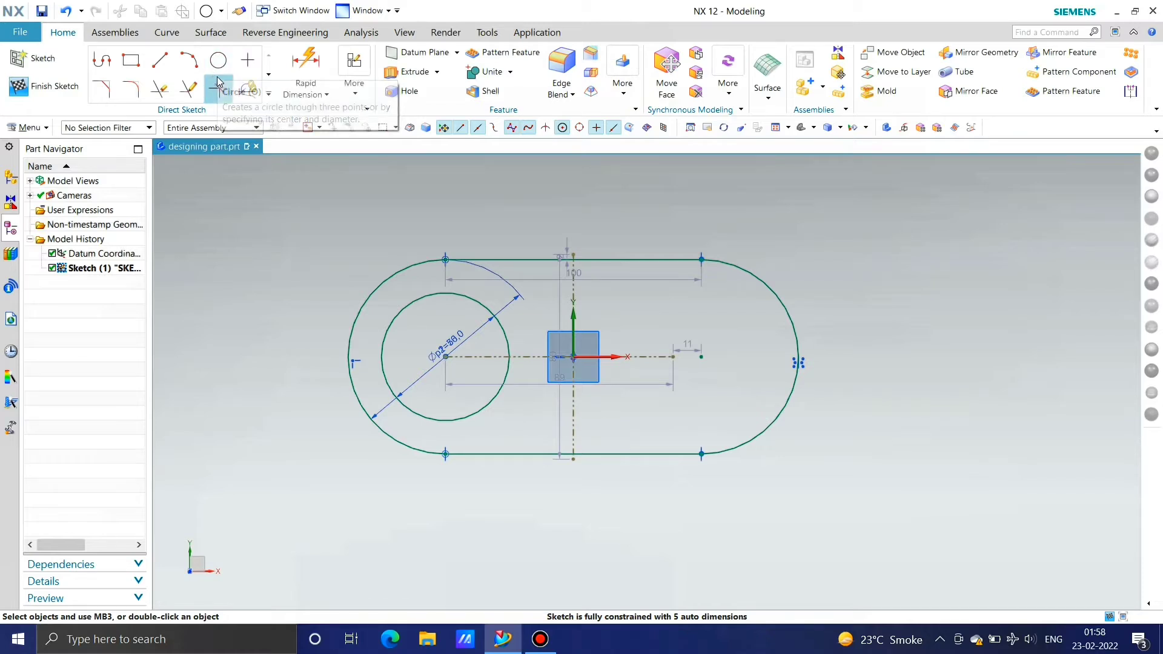
Step: Offset the horizontal reference line symmetrically by 20 mm to both sides
click(268, 94)
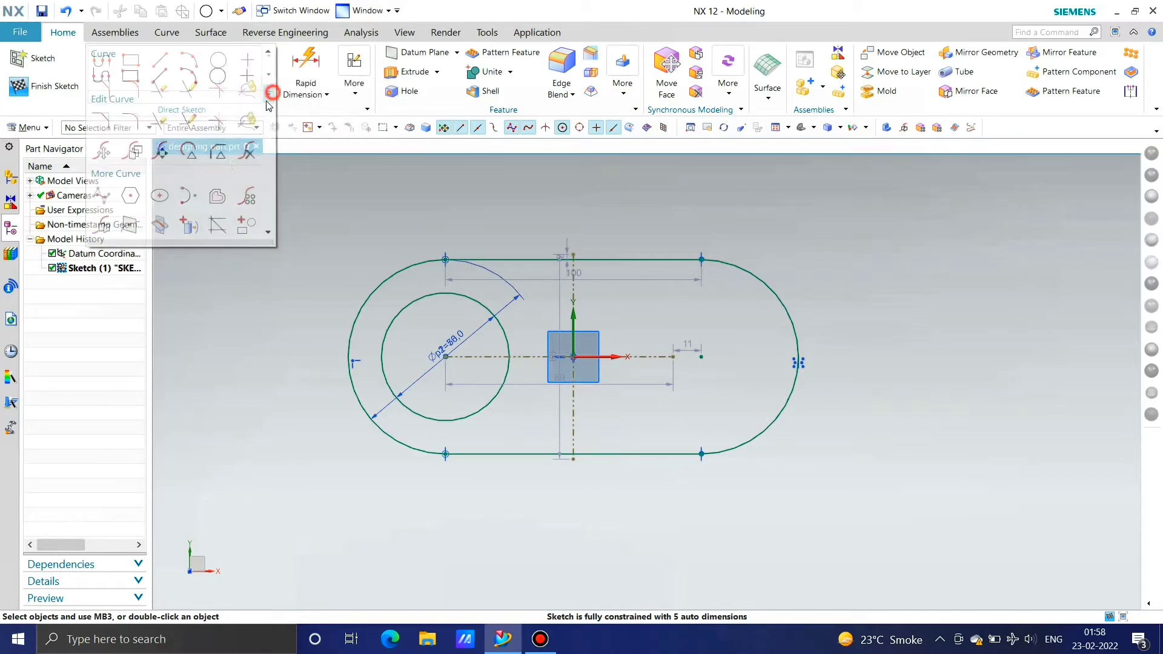
click(218, 196)
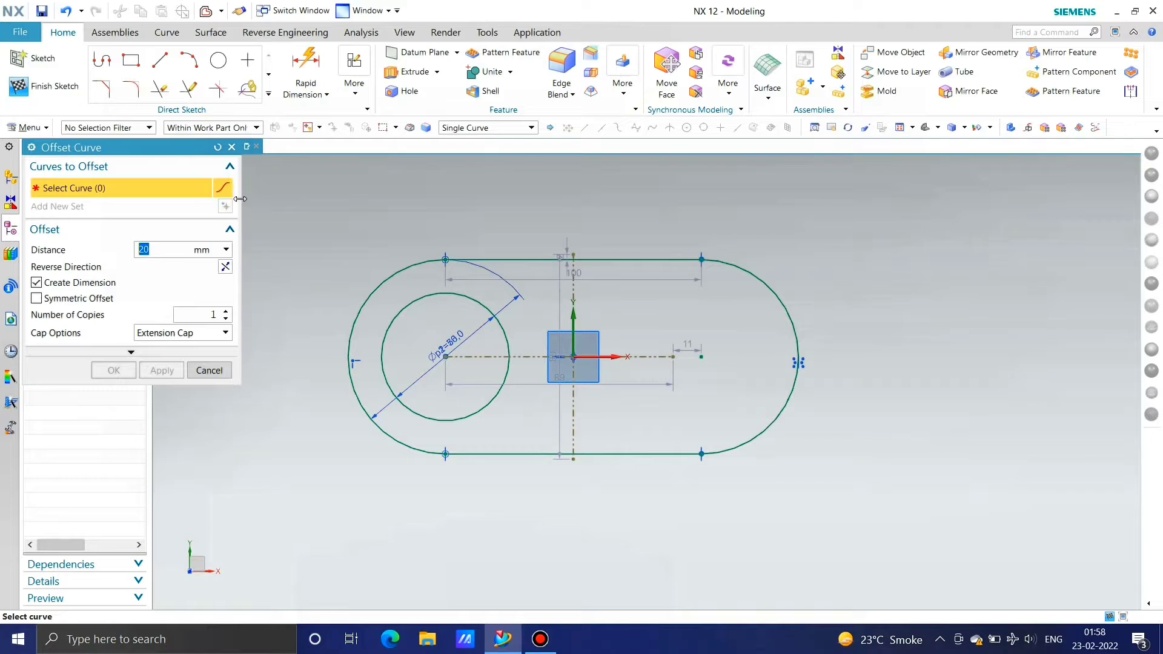
click(536, 357)
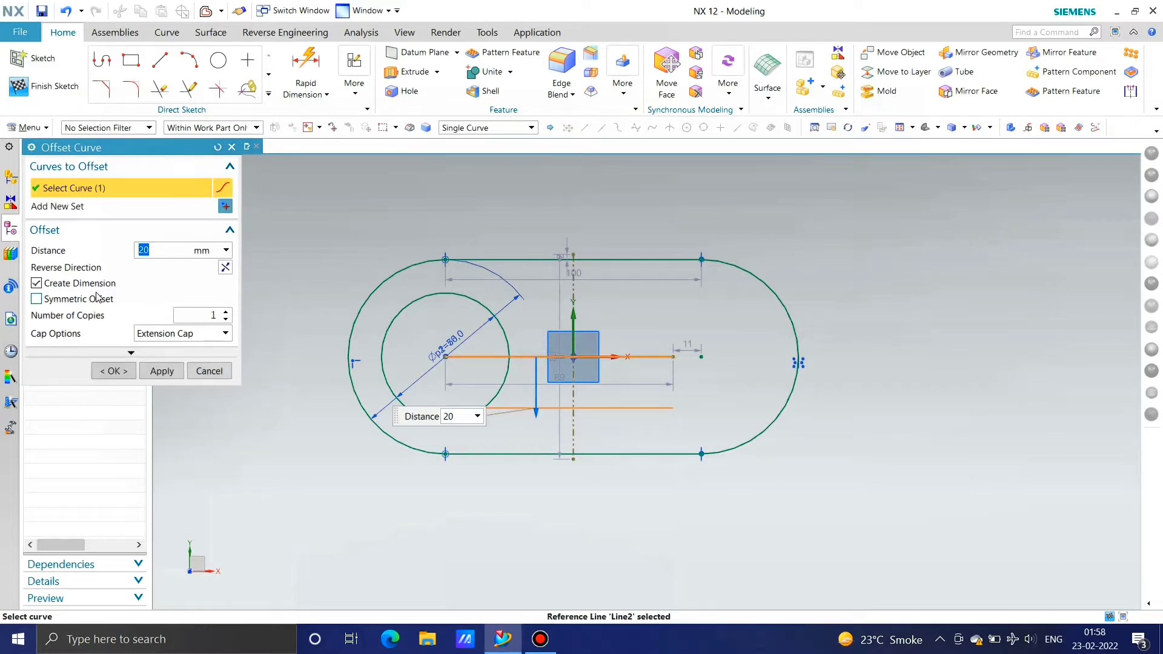
click(36, 298)
click(161, 371)
click(208, 371)
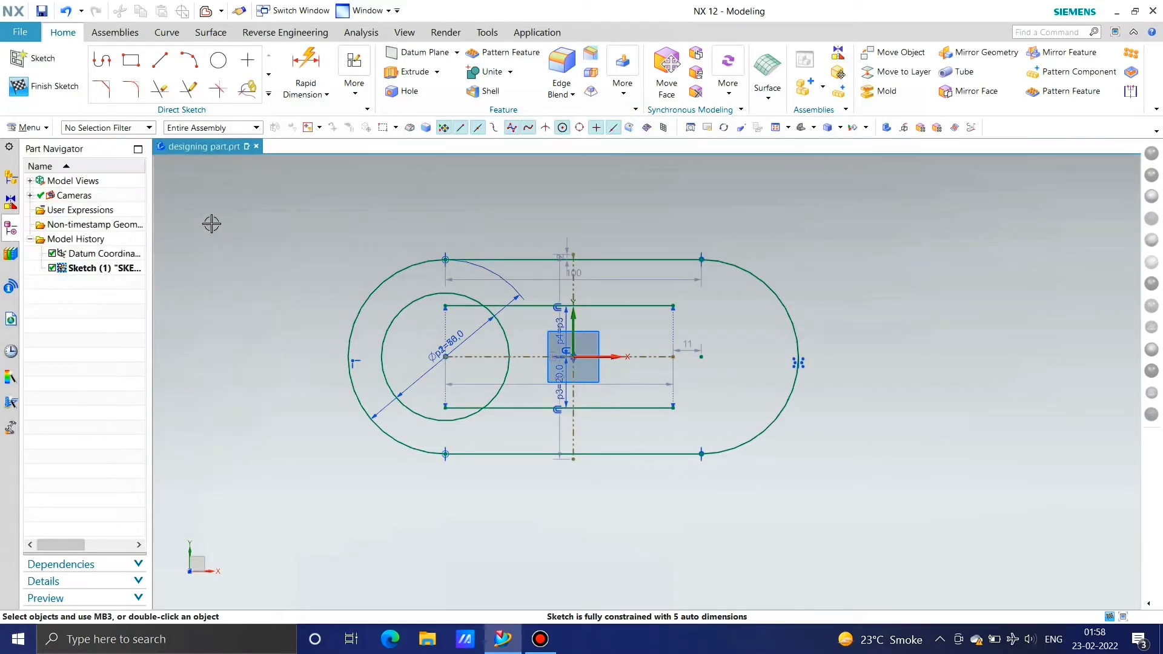
Step: Extend the negative X ends of both offset lines to the far side of the 50 mm circle
click(188, 91)
click(458, 305)
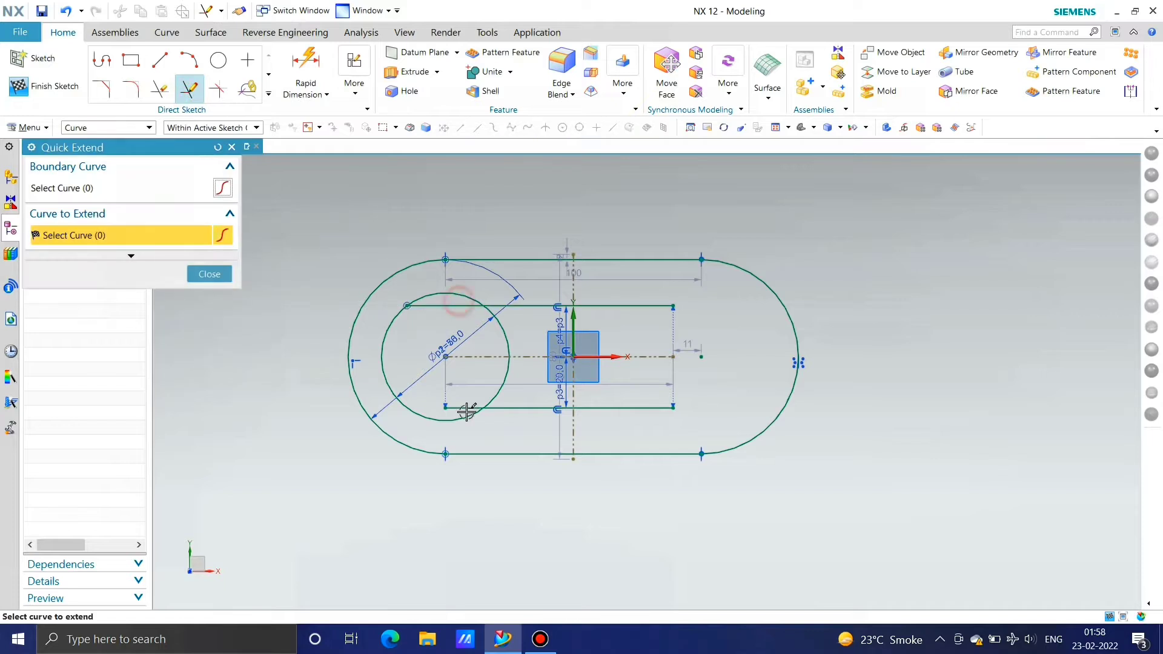
click(457, 408)
middle_click(536, 368)
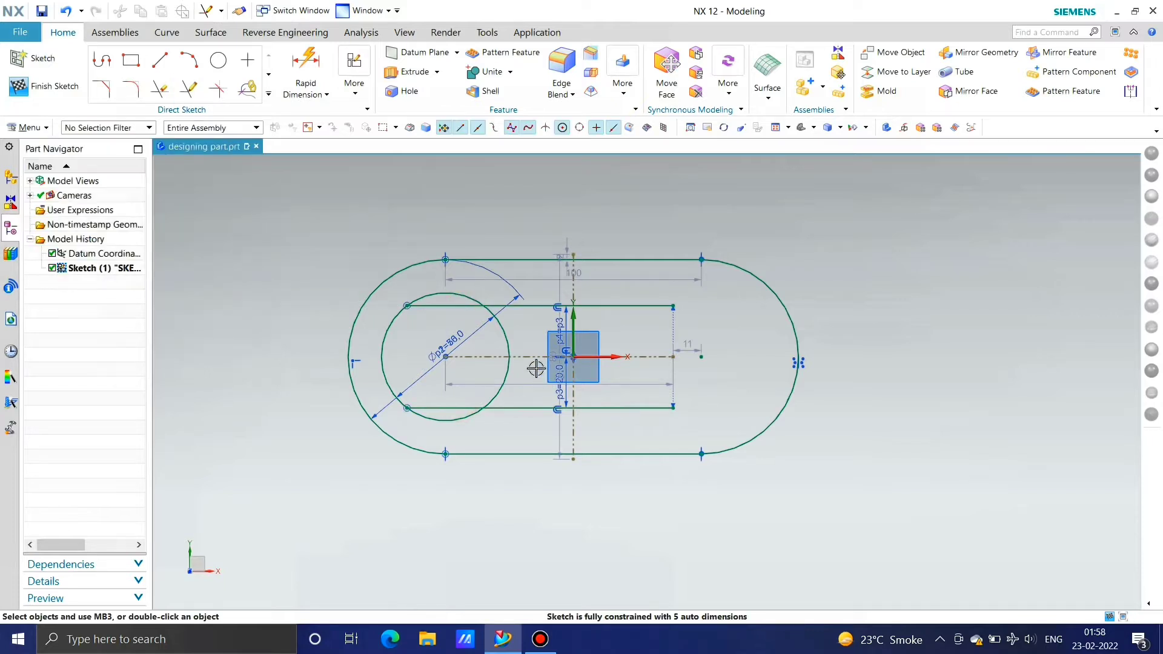
Step: Convert the 50 mm circle and the two offset lines to reference geometry
click(509, 331)
click(535, 307)
key(Escape)
click(506, 330)
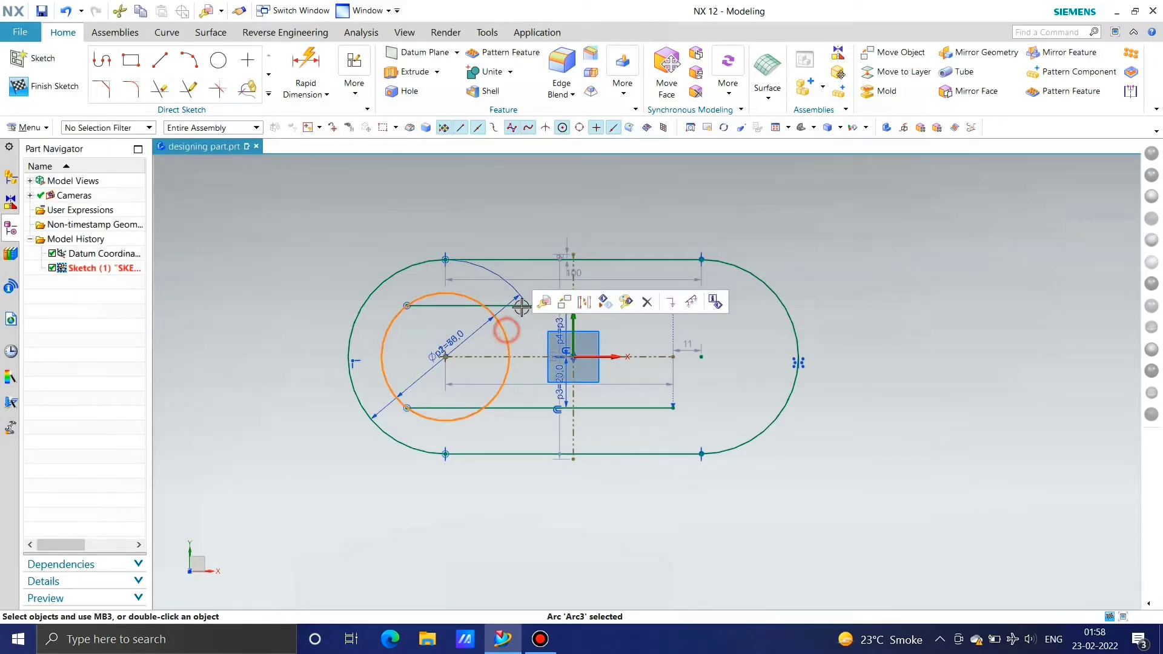
click(521, 306)
click(526, 408)
right_click(526, 408)
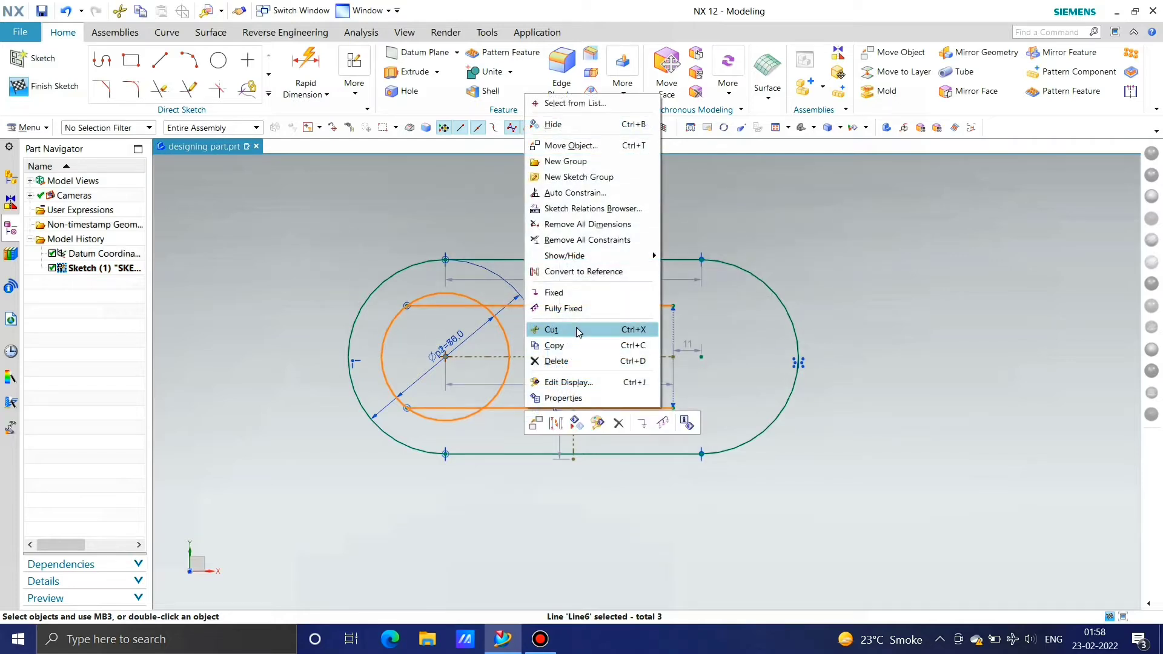
click(575, 274)
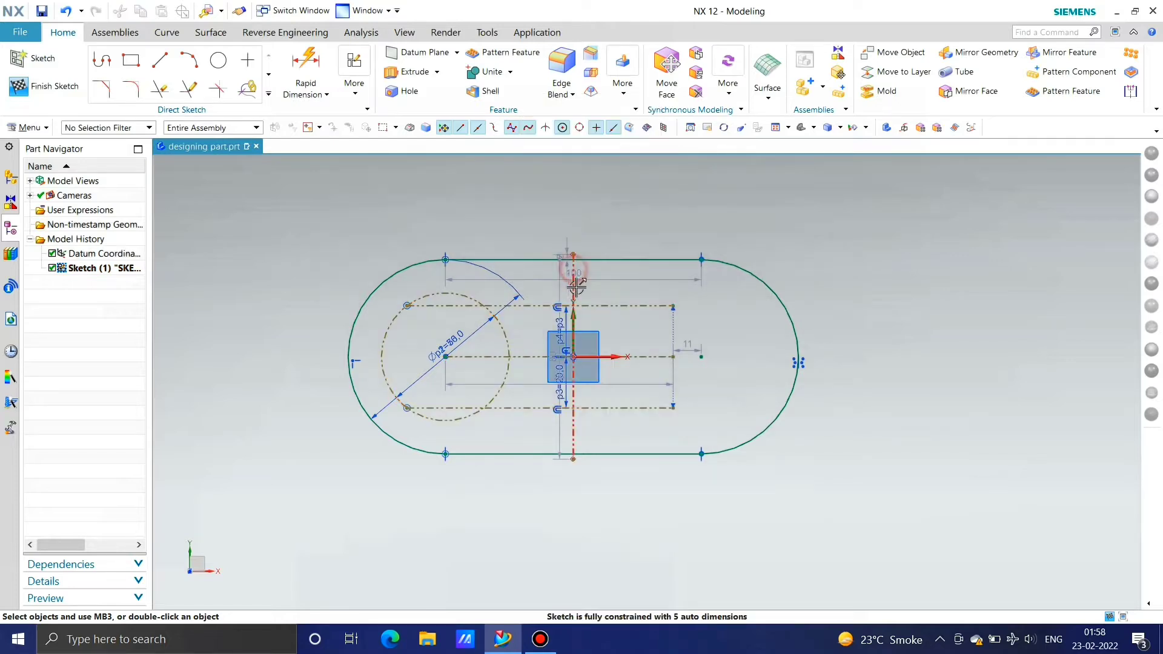
Step: Draw two 10 mm circles where the offset lines meet the outer side of the 50 mm reference circle, removing the conflicting tangent constraint
click(218, 60)
click(407, 306)
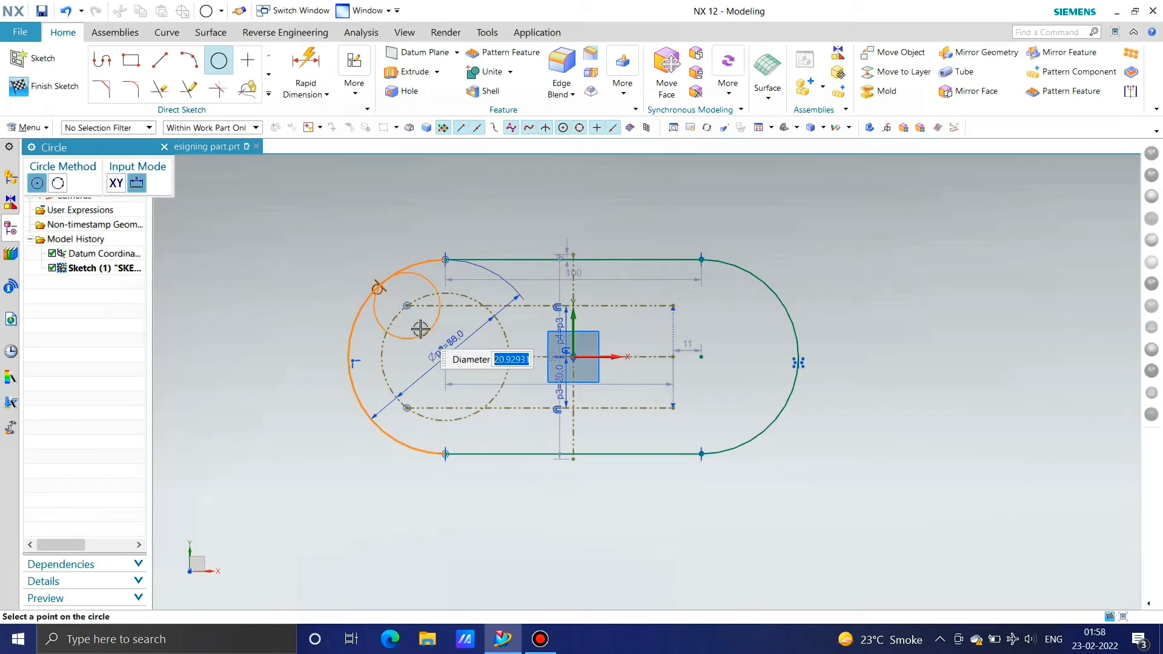
text(10)
key(Return)
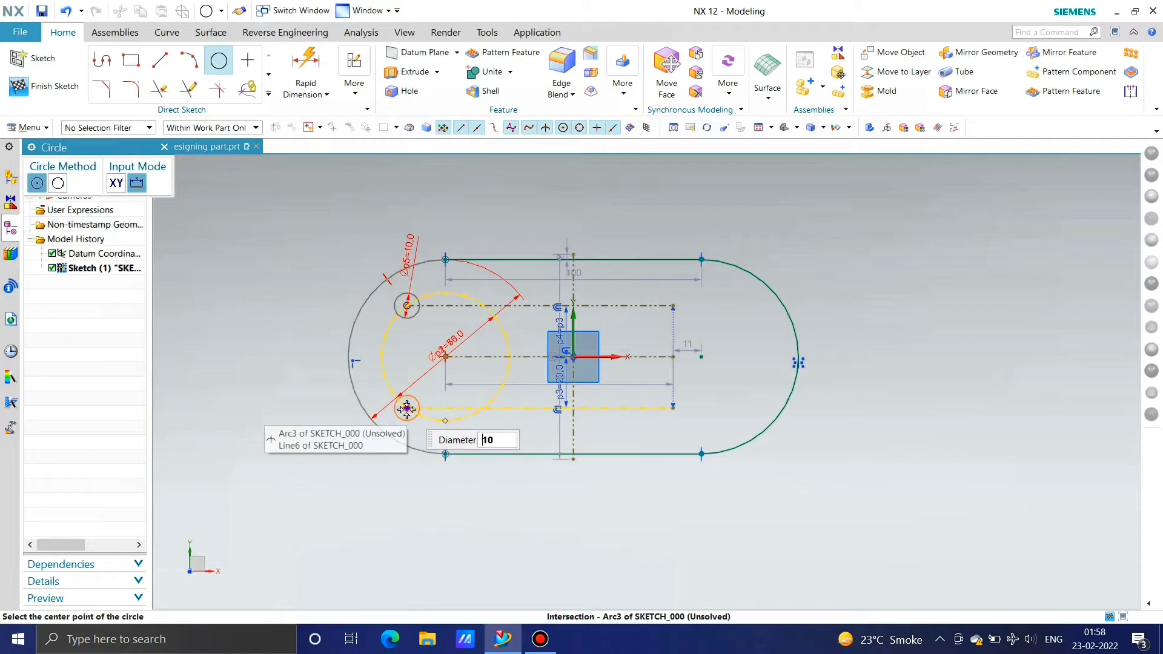
click(407, 407)
key(Escape)
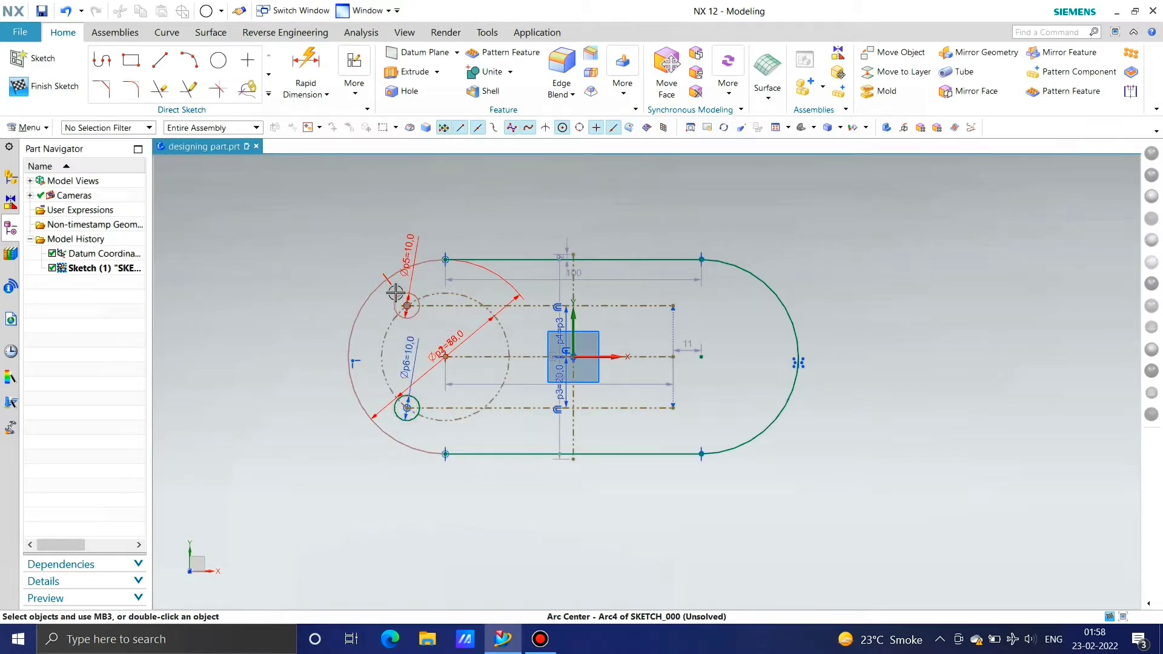
right_click(396, 288)
click(406, 276)
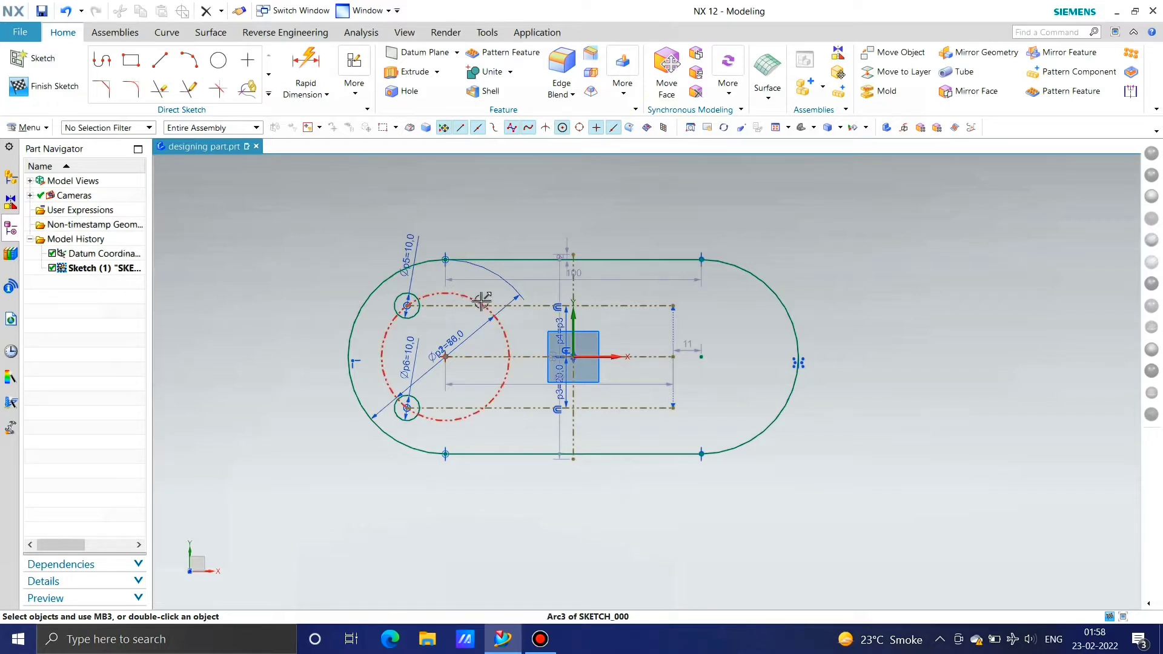
Step: Mirror both 10 mm circles about the vertical reference line through the origin
click(269, 94)
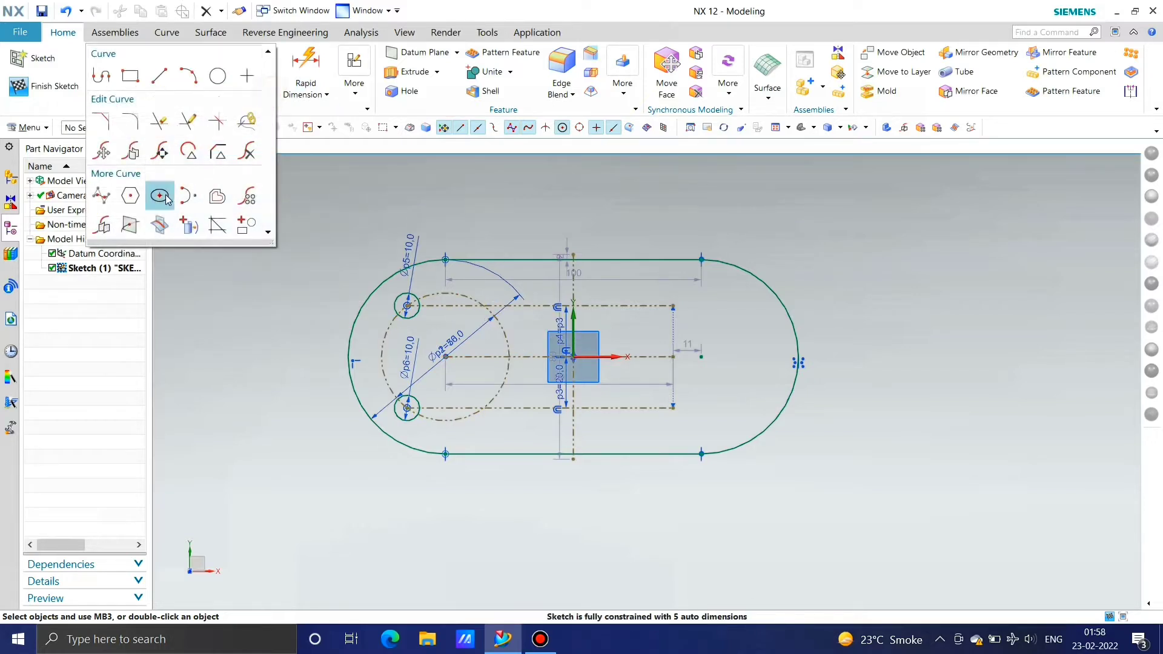
click(112, 228)
click(406, 322)
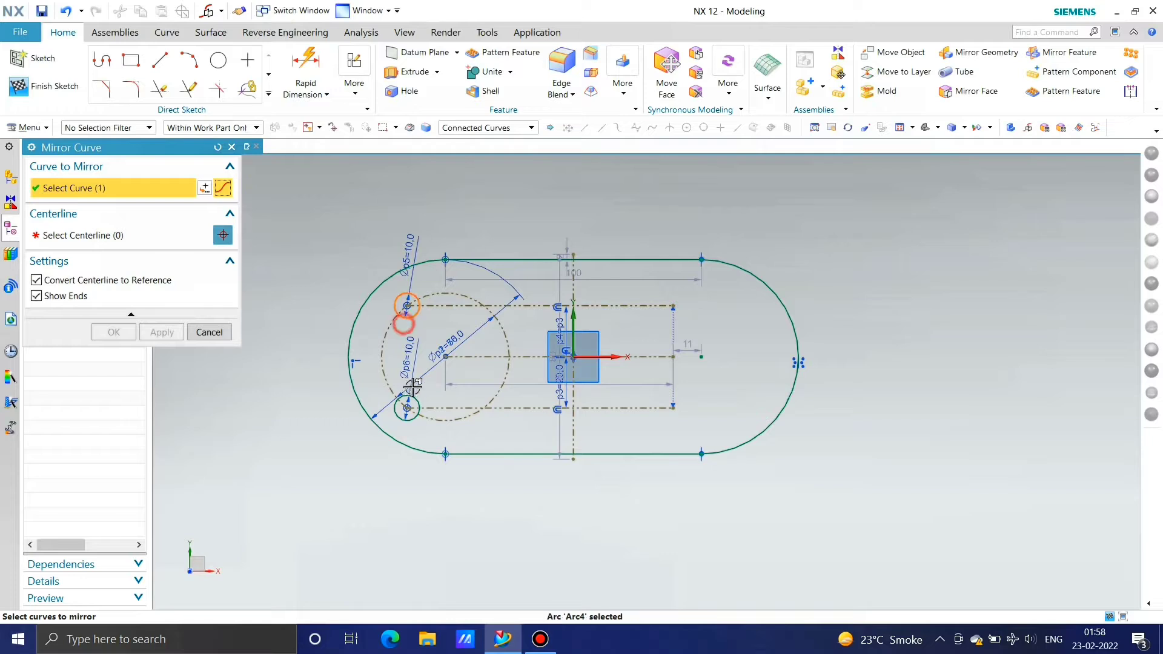
click(167, 236)
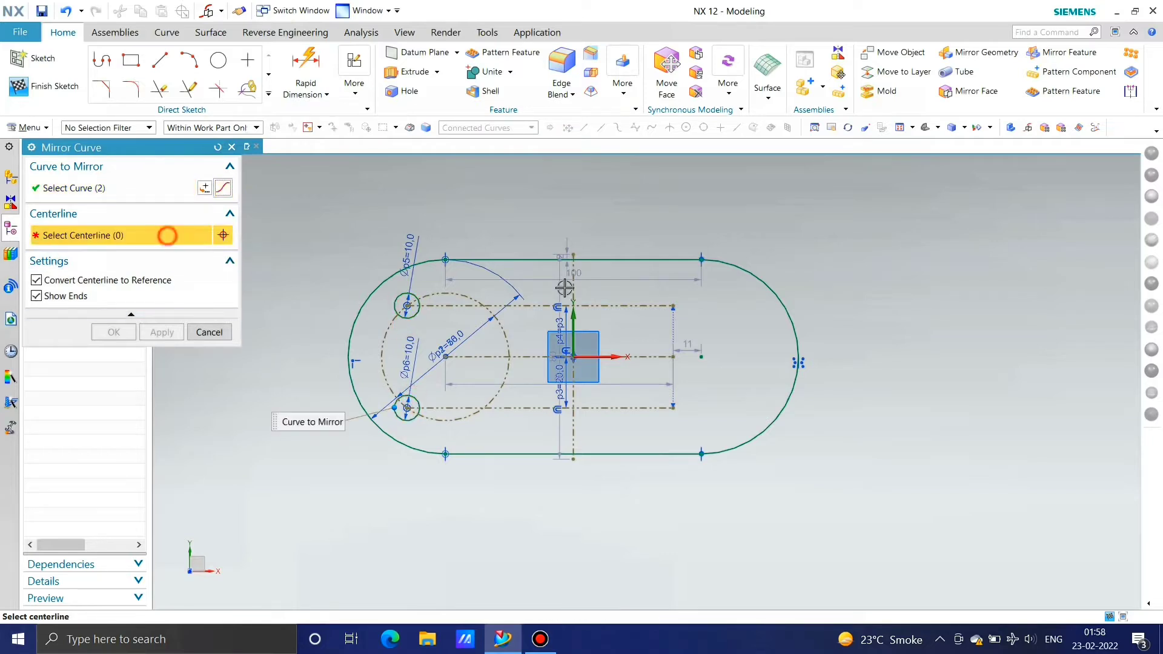
click(573, 287)
click(170, 332)
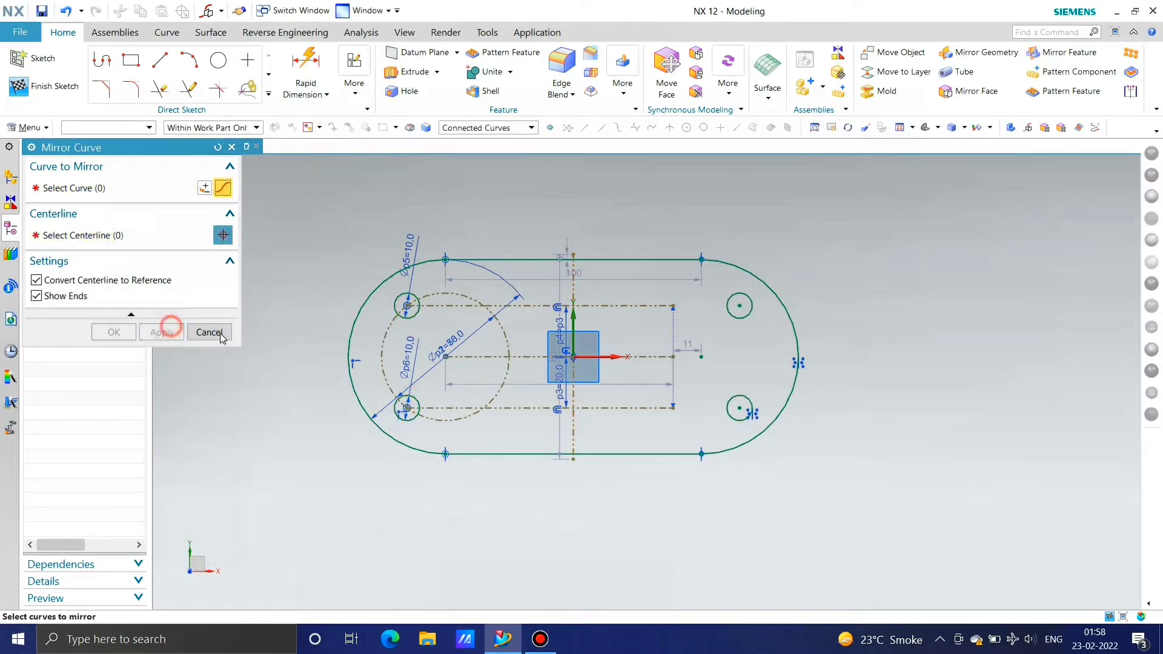
click(218, 332)
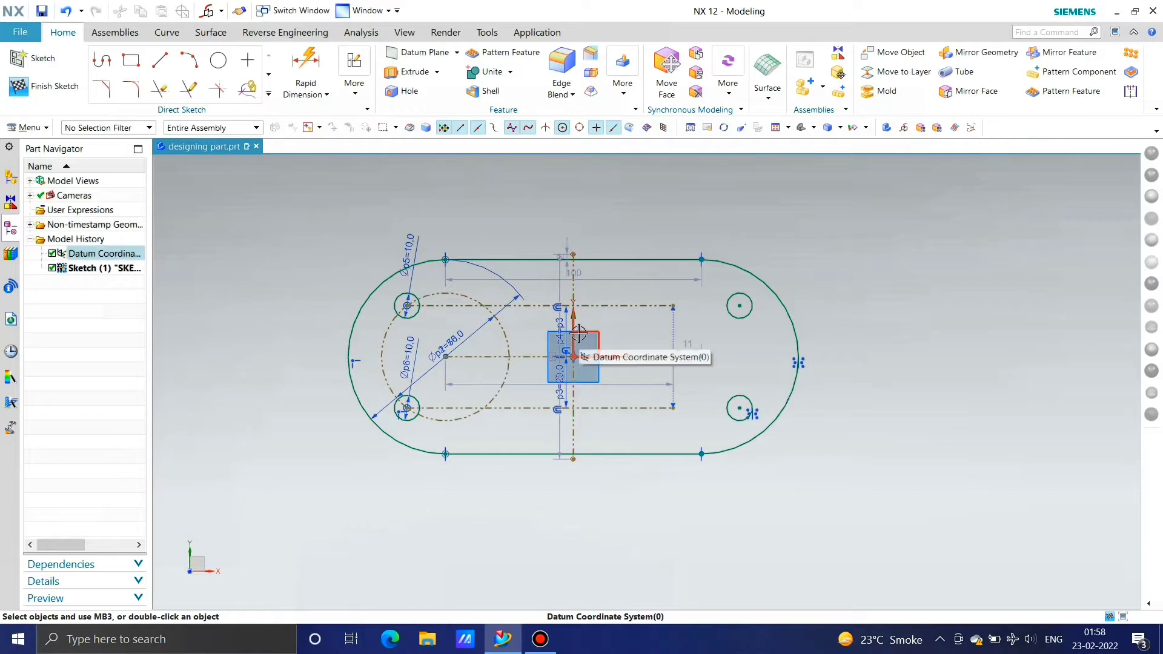
Step: Finish the sketch and set up an Extrude of the slot region with its four holes from 0 to 15 mm
click(72, 89)
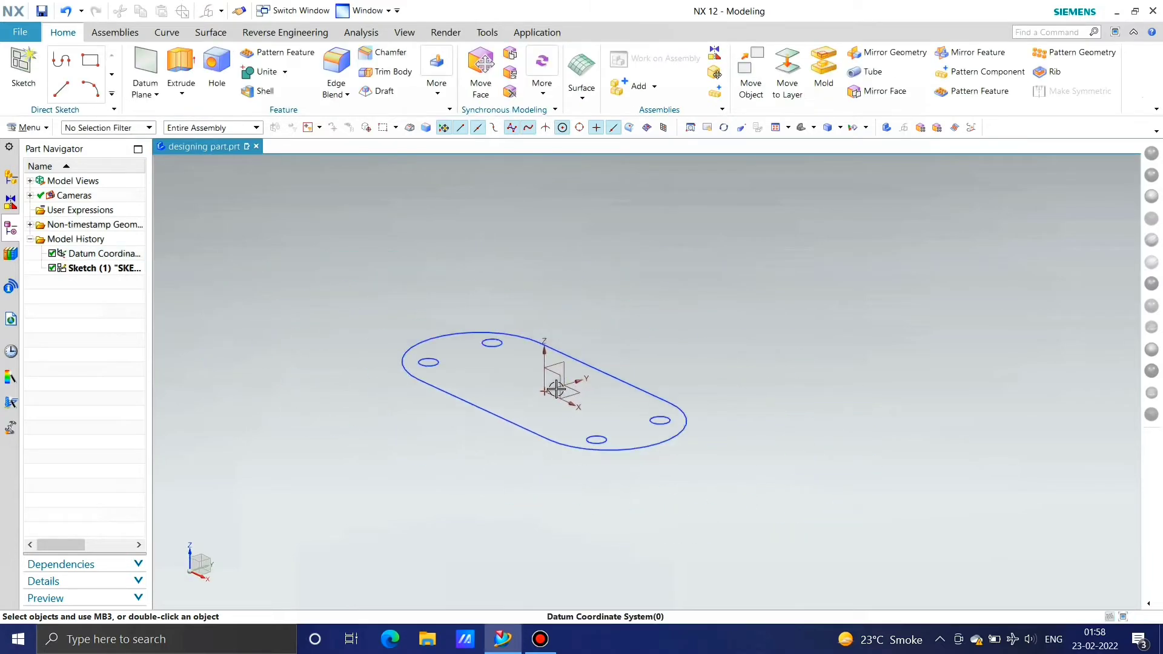
click(181, 67)
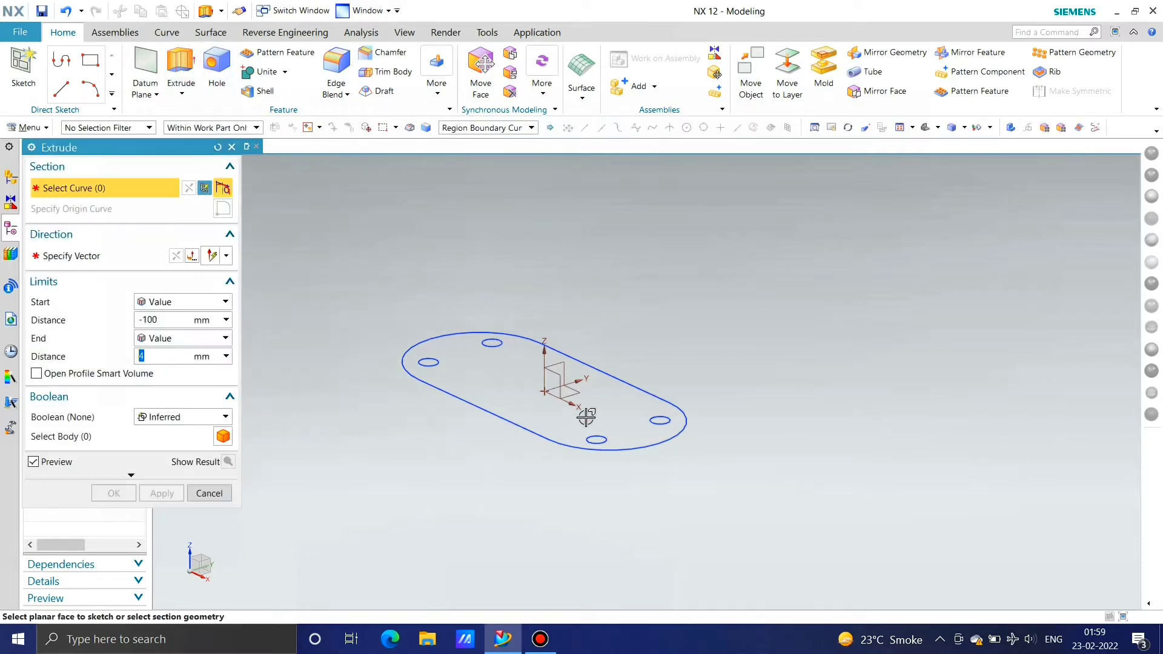
click(596, 391)
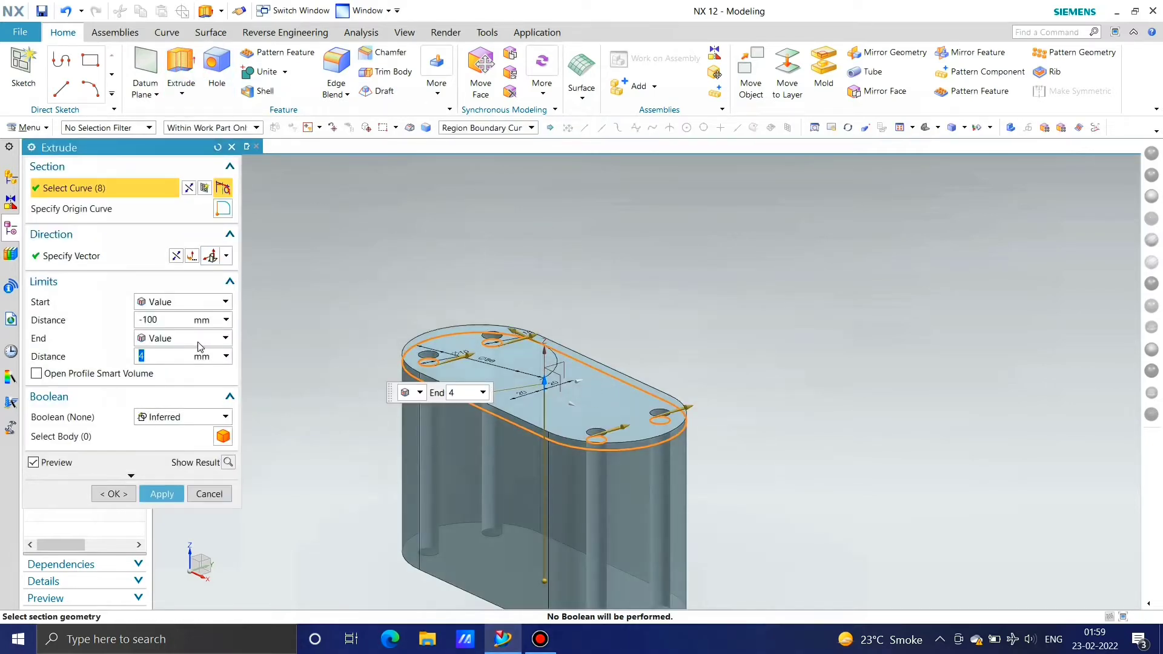
click(191, 319)
text(0)
click(158, 358)
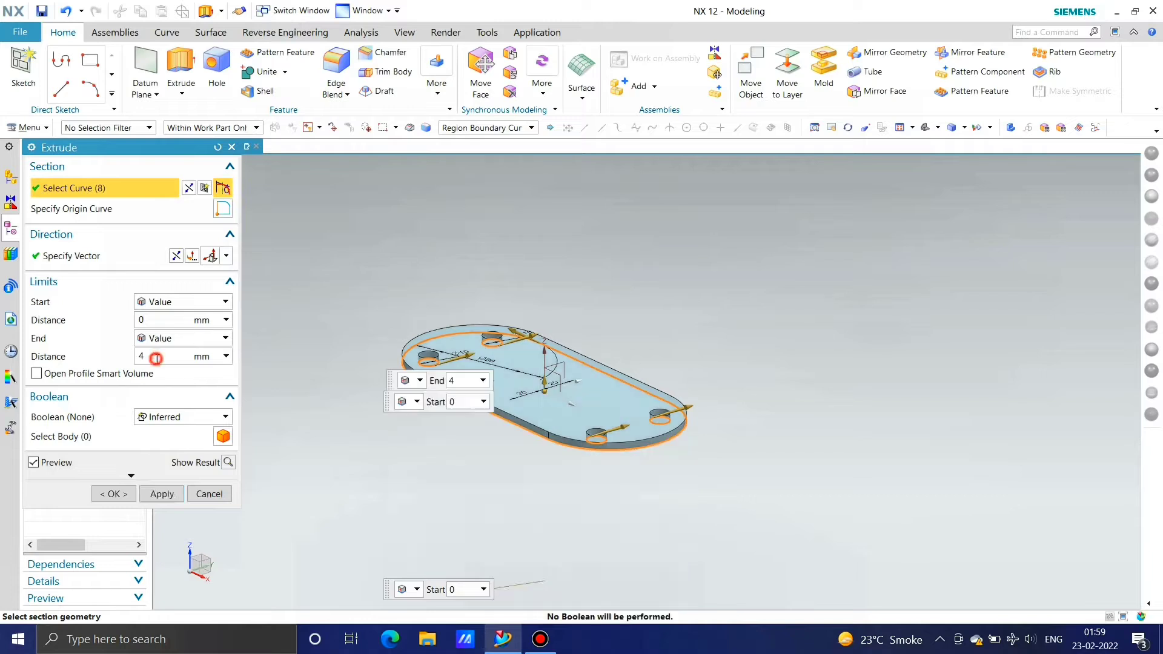
text(15)
key(Return)
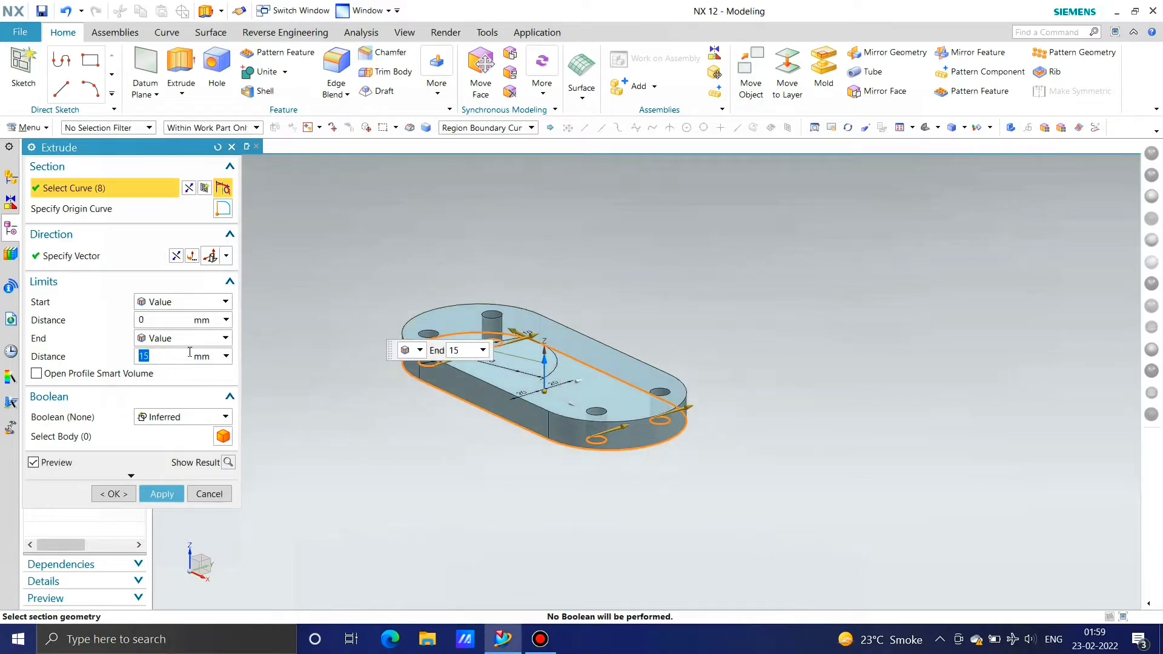
Step: Create the 15 mm plate extrusion as a separate body with Boolean set to None, keeping the upward direction
click(180, 416)
click(175, 434)
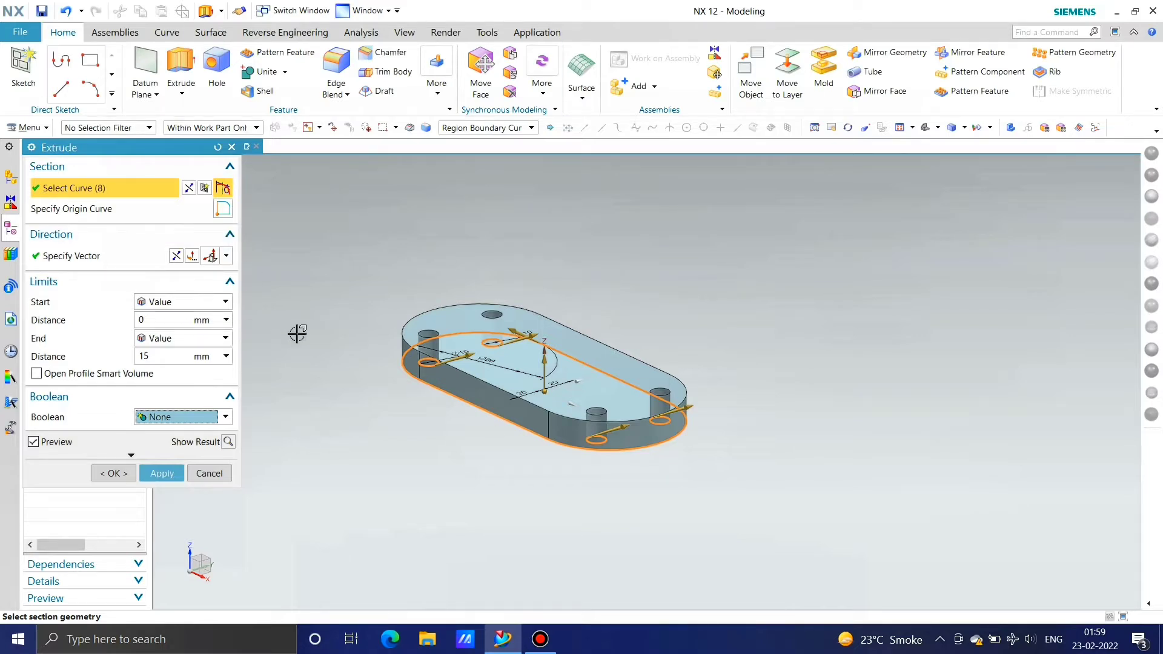
click(176, 256)
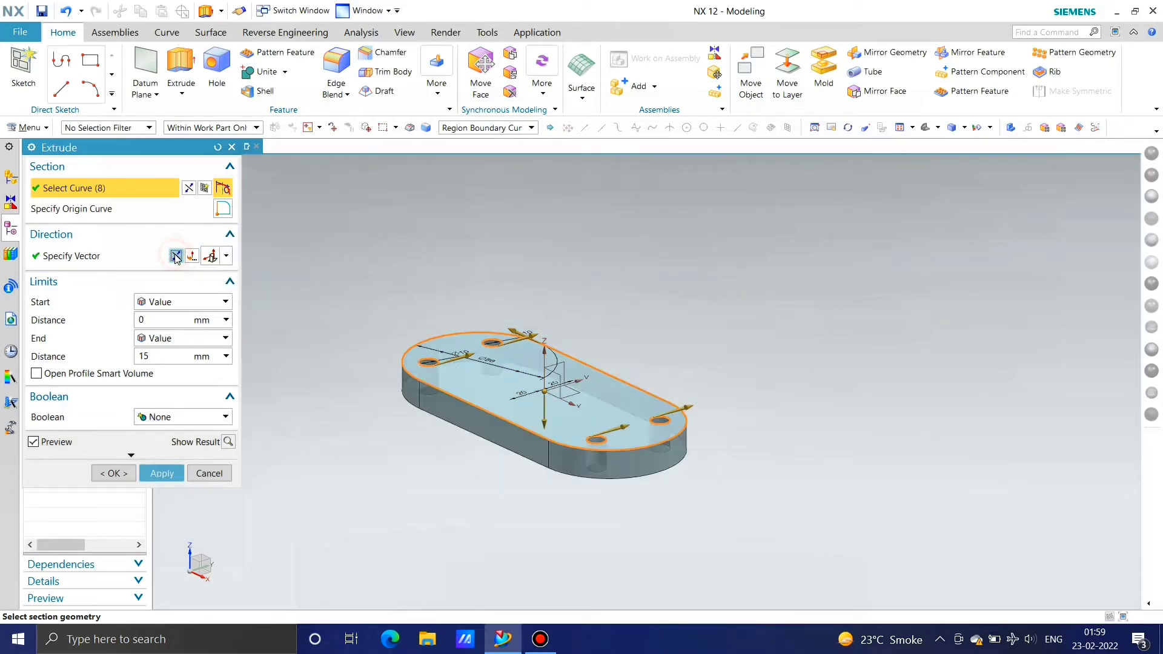
click(177, 256)
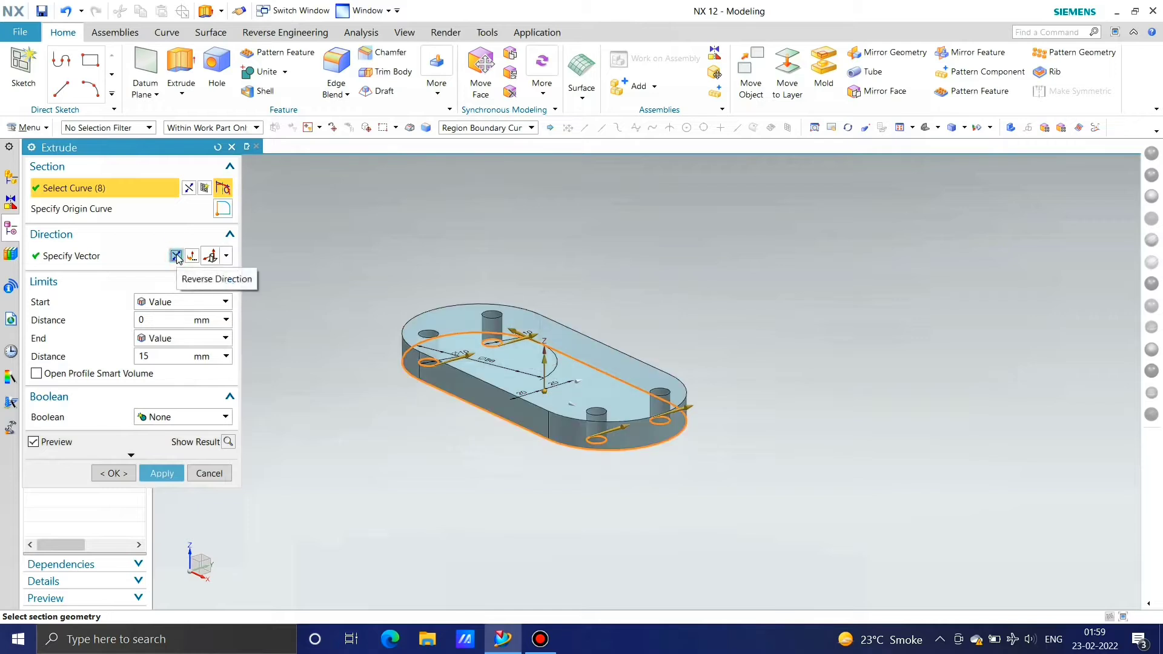
click(155, 471)
click(209, 473)
Step: Hide the base sketch of the plate and clear the selection
click(515, 415)
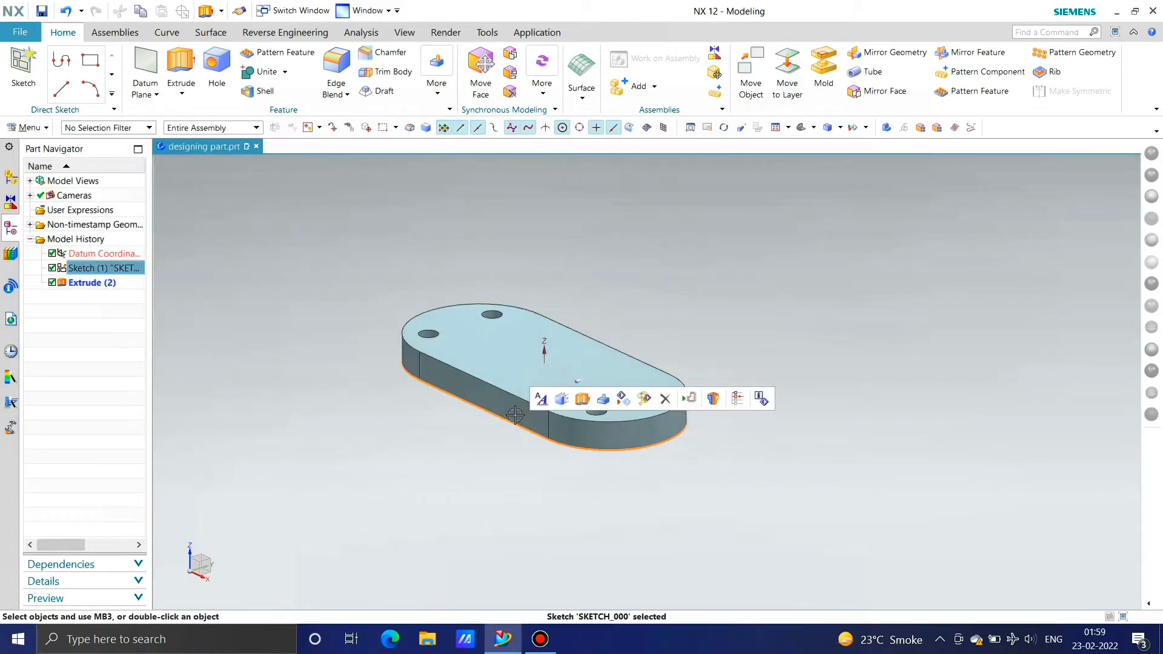
click(518, 411)
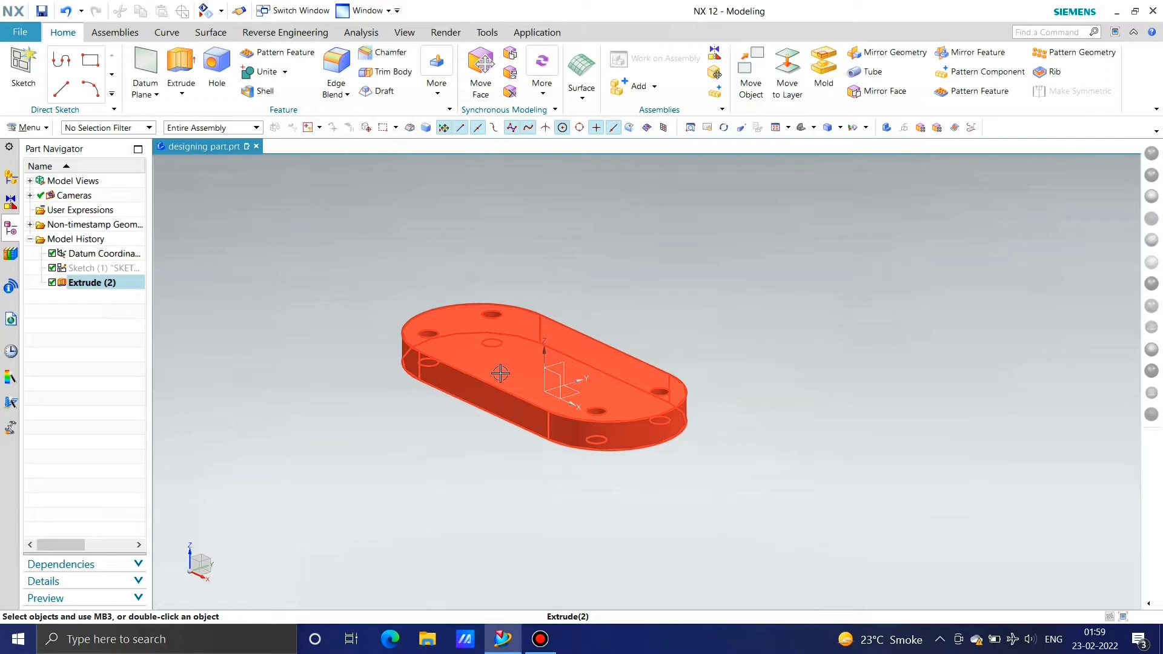
key(Escape)
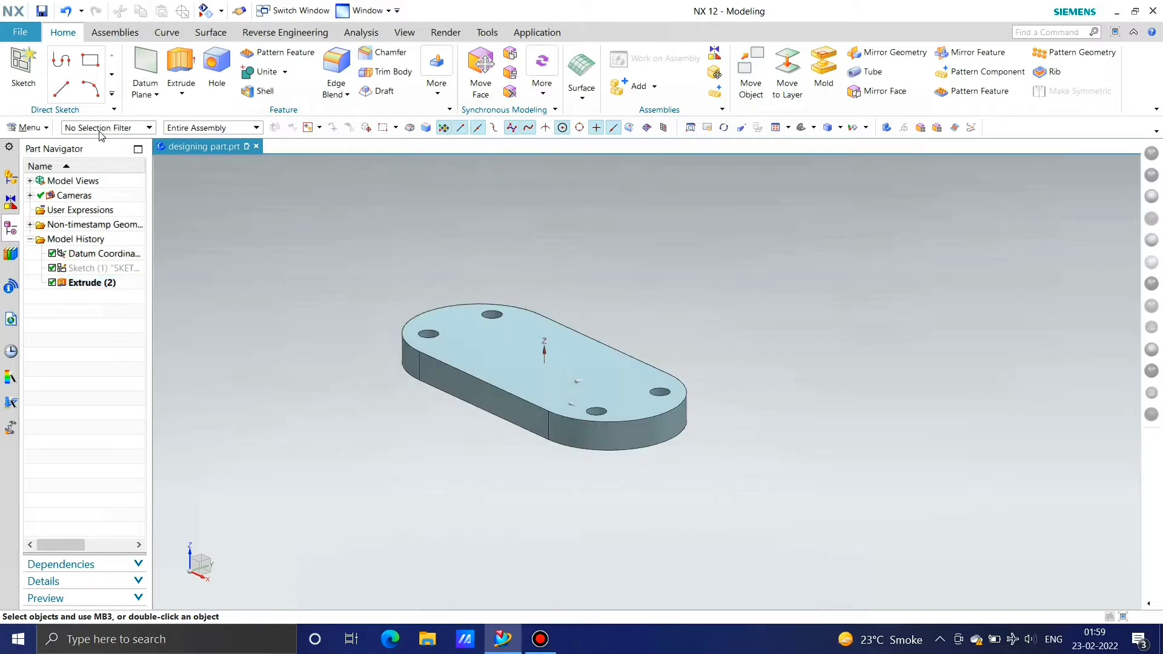
Step: Start a sketch on the top face of the slot-shaped plate
click(23, 66)
click(611, 363)
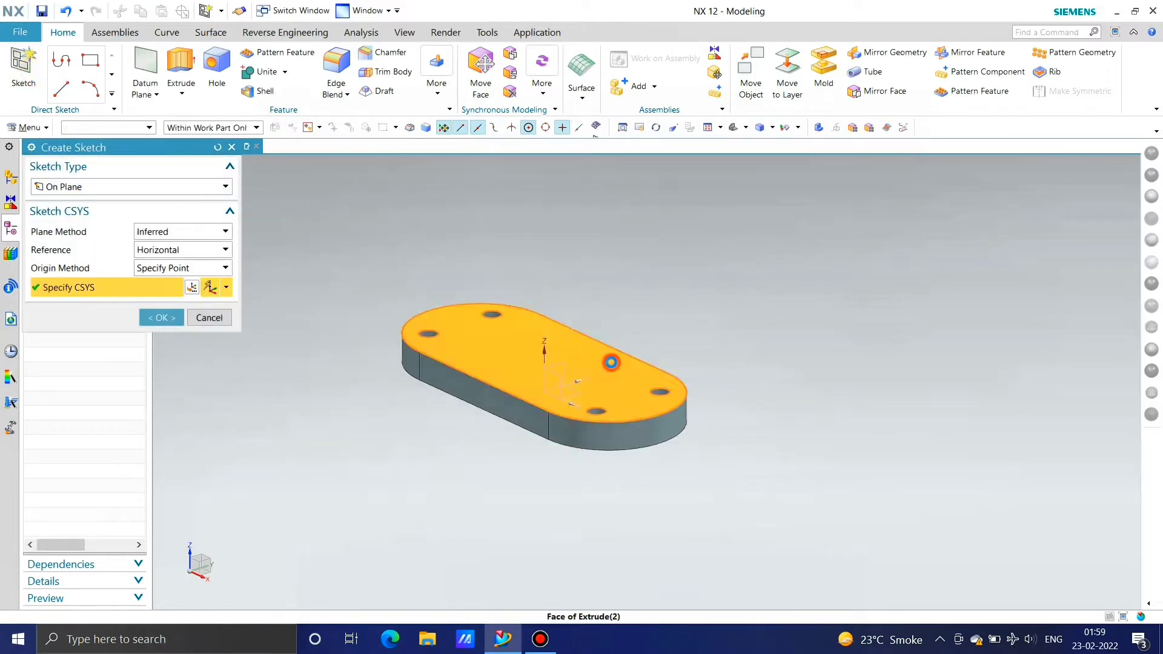
click(174, 322)
scroll(637, 230, down, 2)
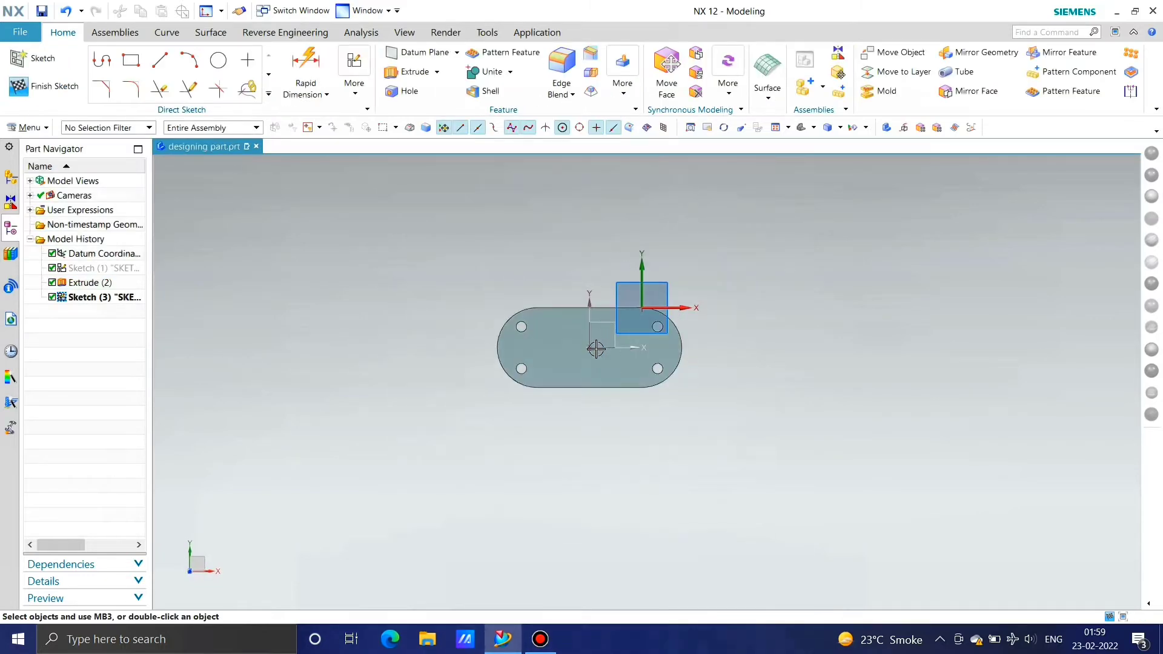
scroll(596, 349, up, 3)
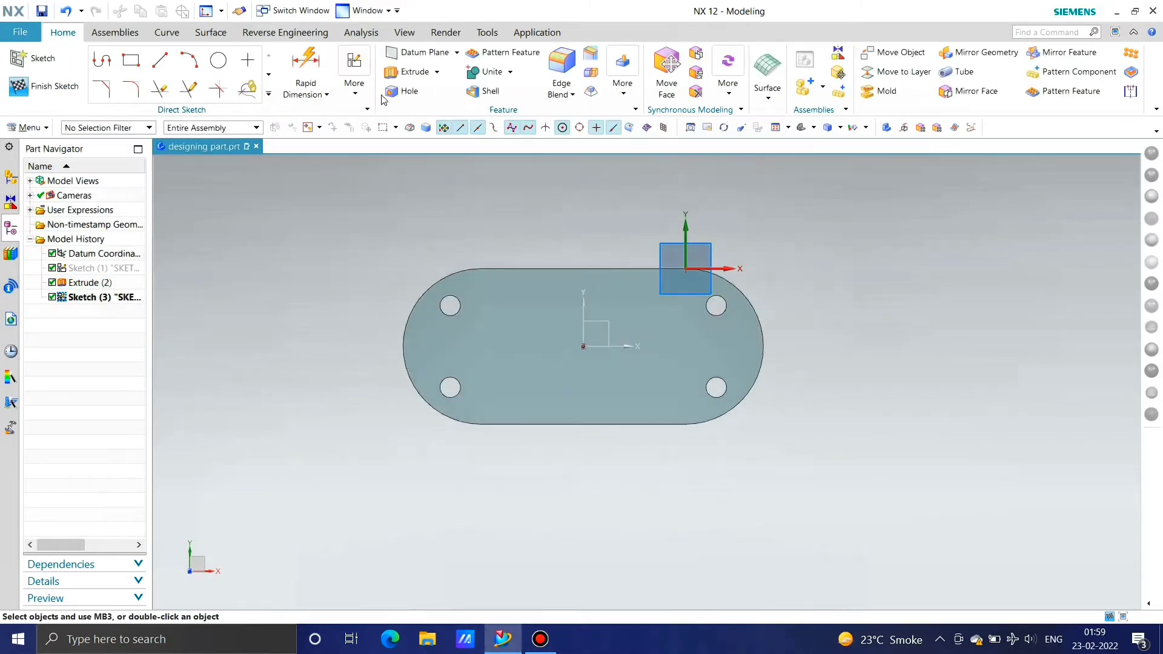
Step: Draw a 20 mm circle concentric with each of the four plate holes and finish the sketch
click(232, 60)
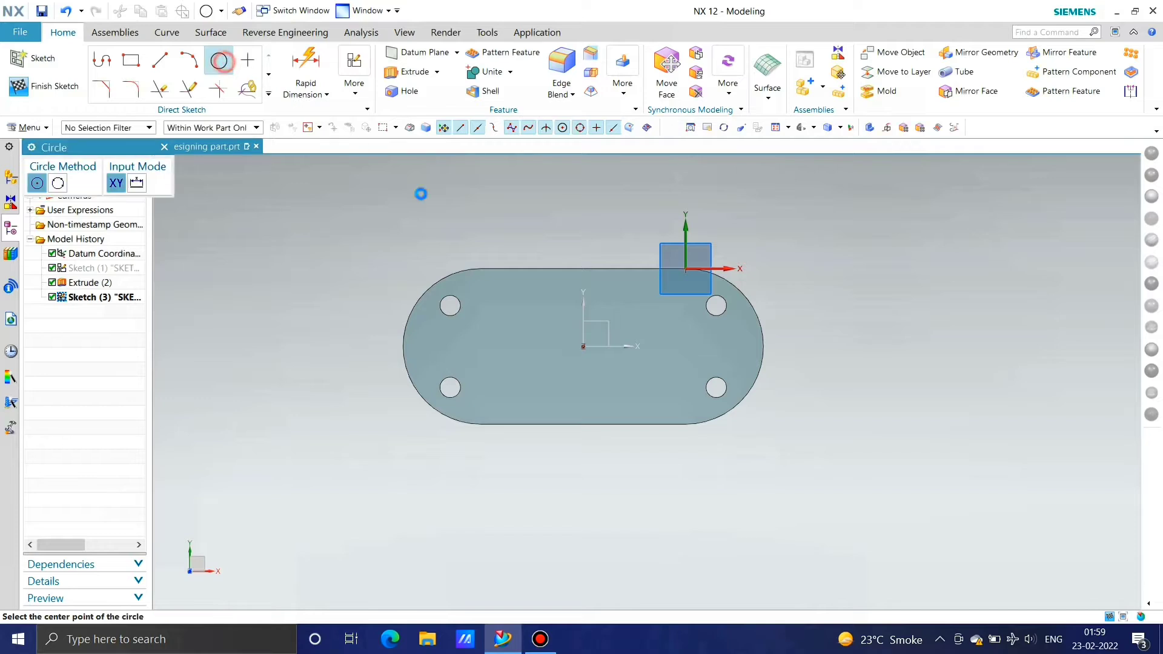
click(447, 305)
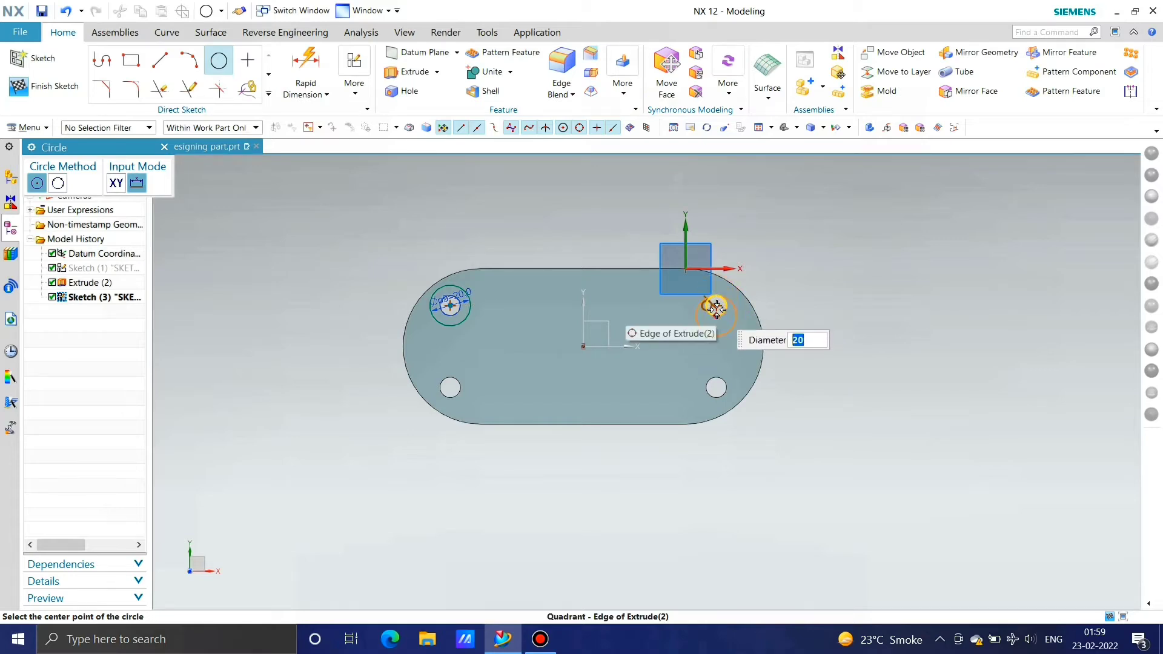
click(716, 305)
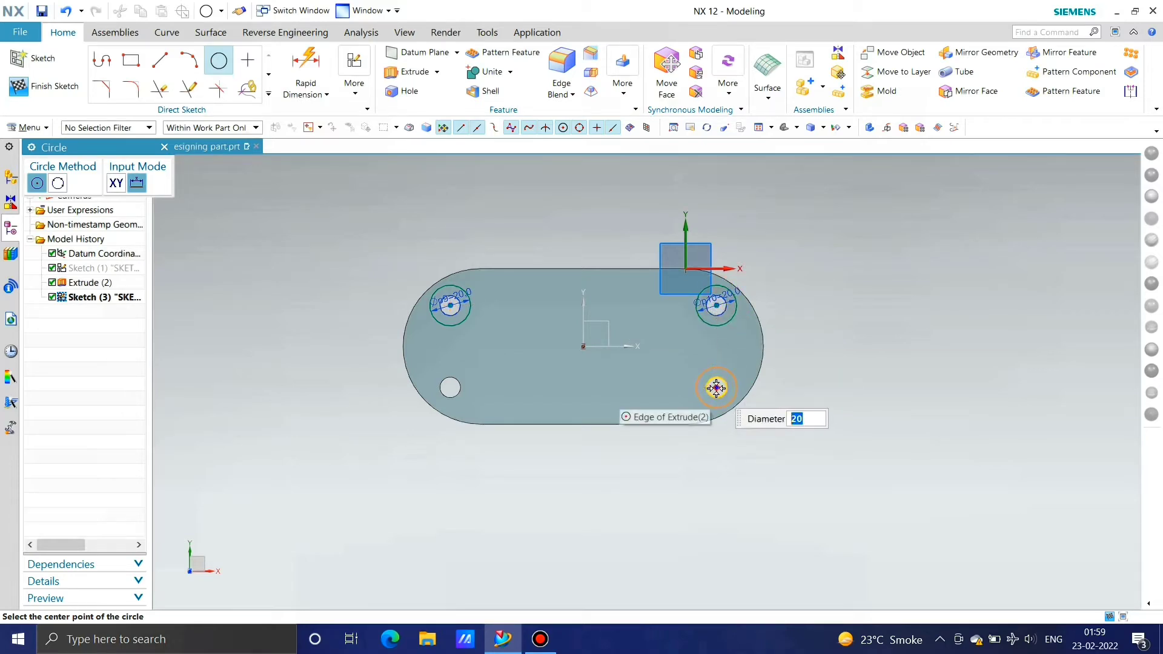
click(716, 386)
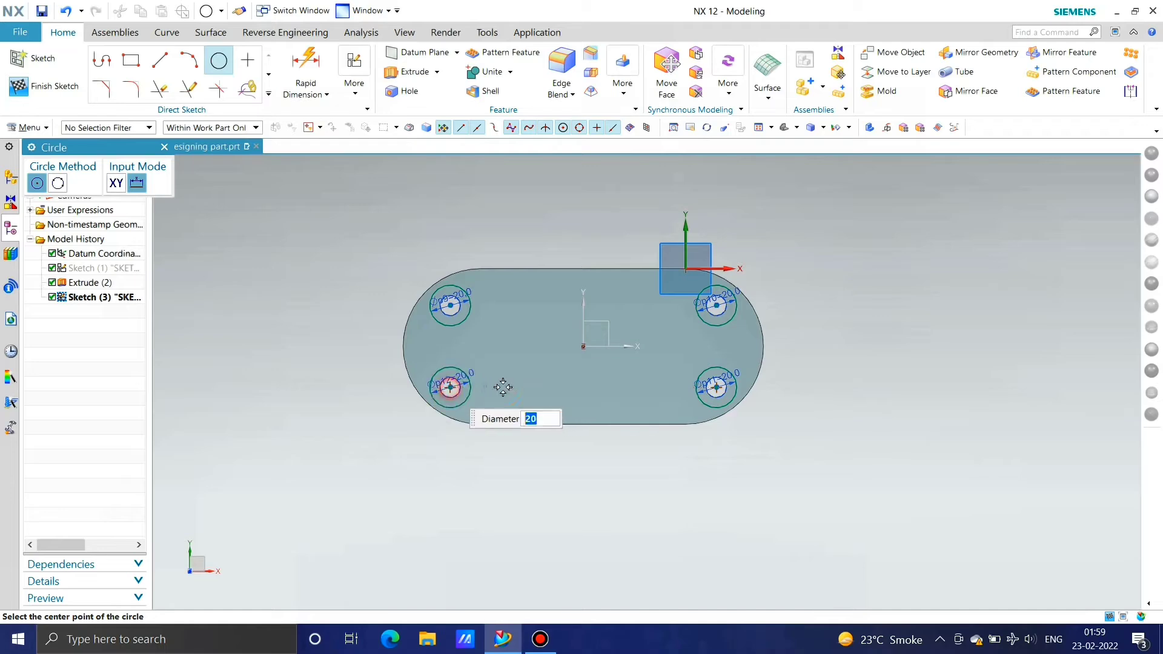
key(Escape)
click(38, 88)
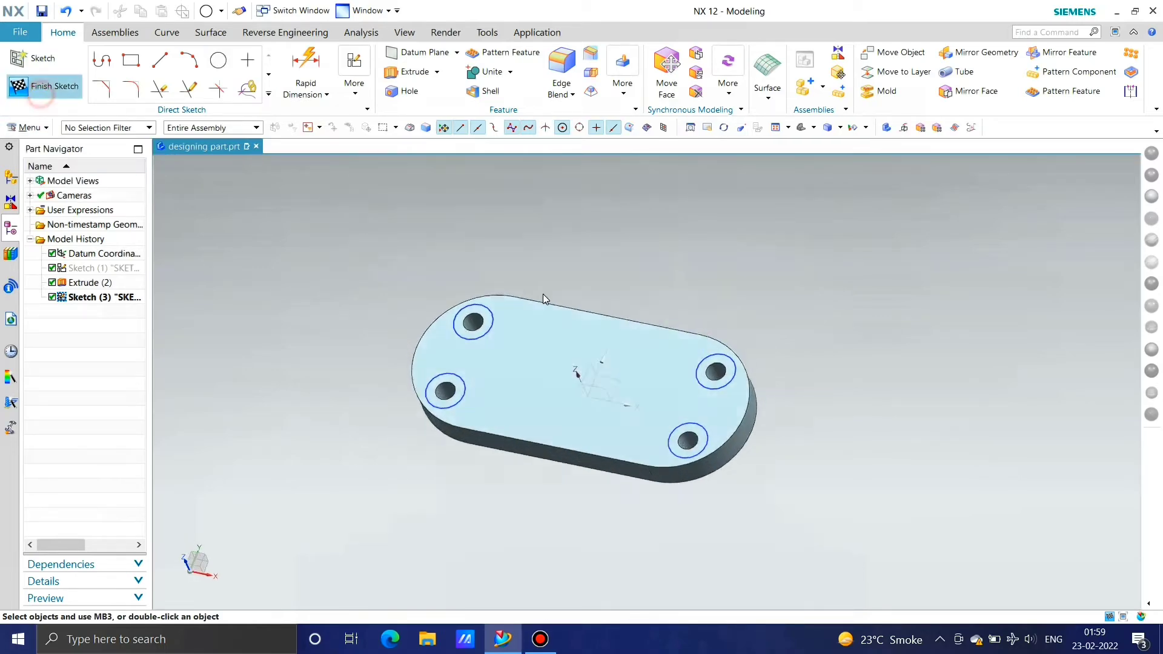
Step: Extrude the four 20 mm circles 3 mm down into the plate with Boolean Subtract to form counterbores, and hide their sketch
click(181, 73)
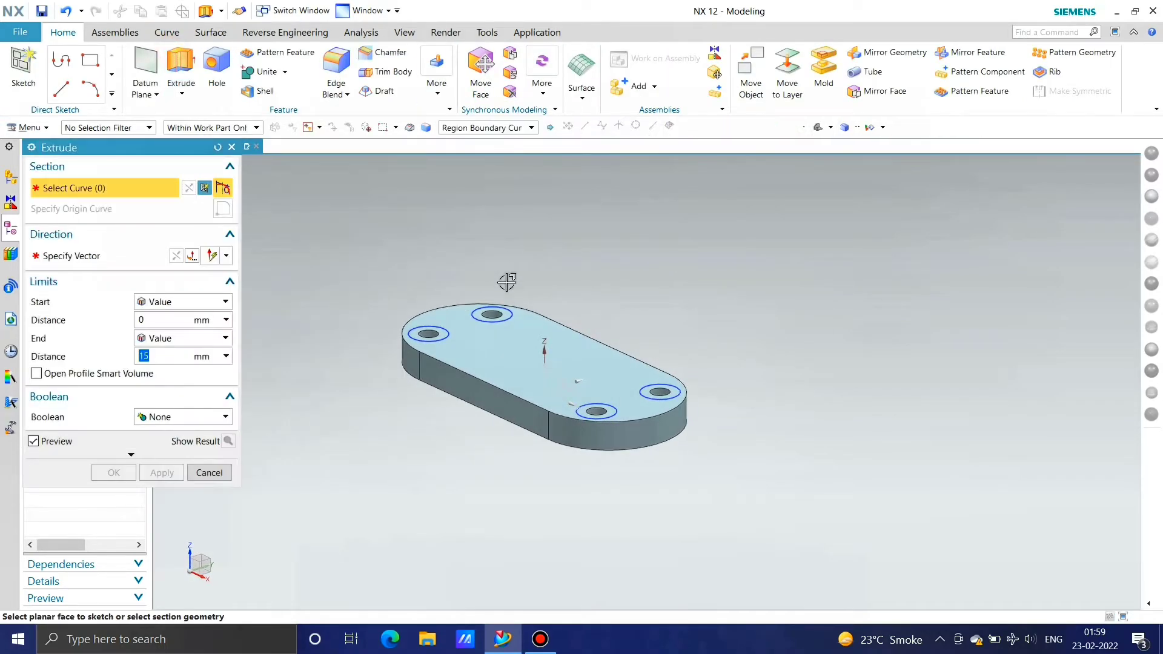
click(501, 314)
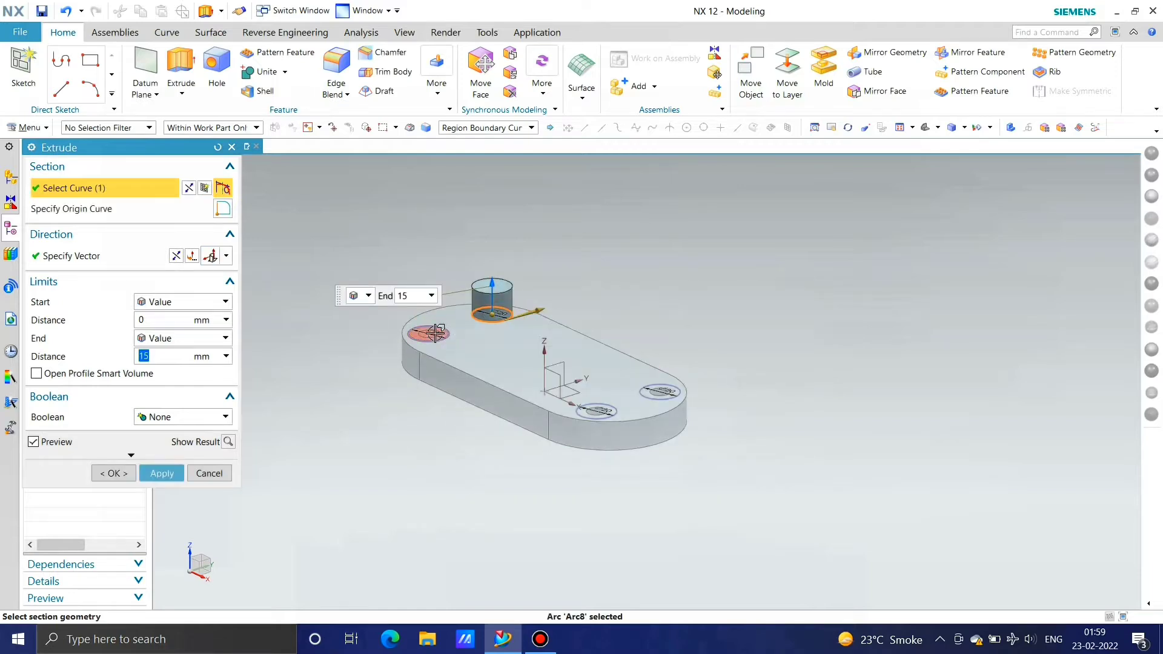
click(441, 330)
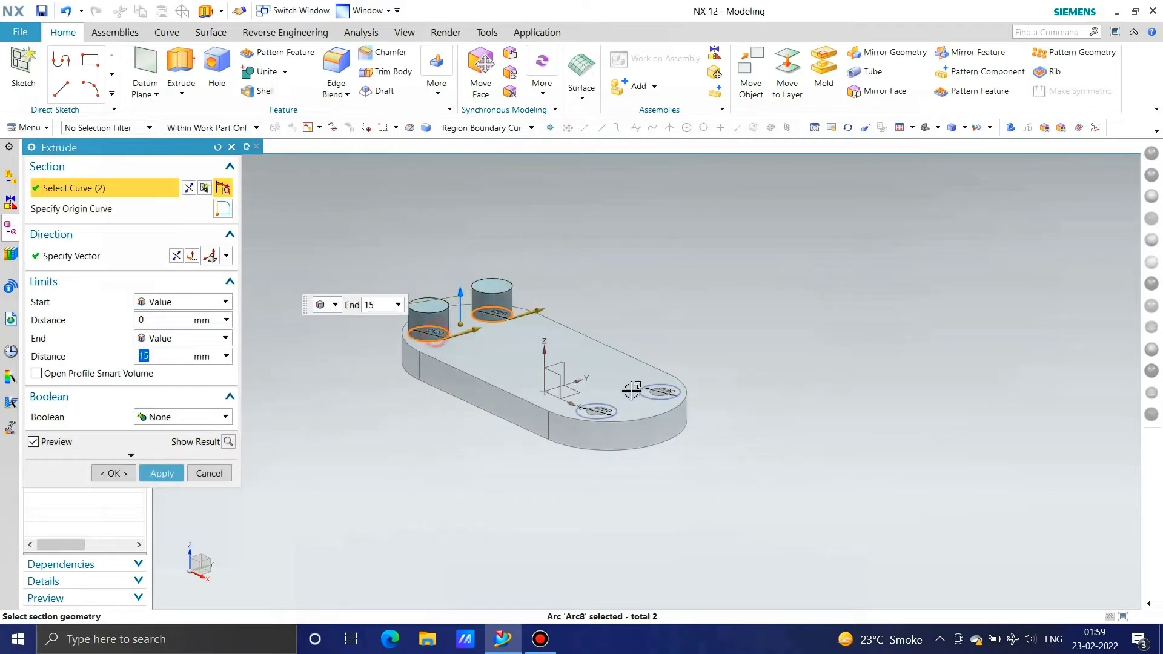
click(608, 412)
click(659, 393)
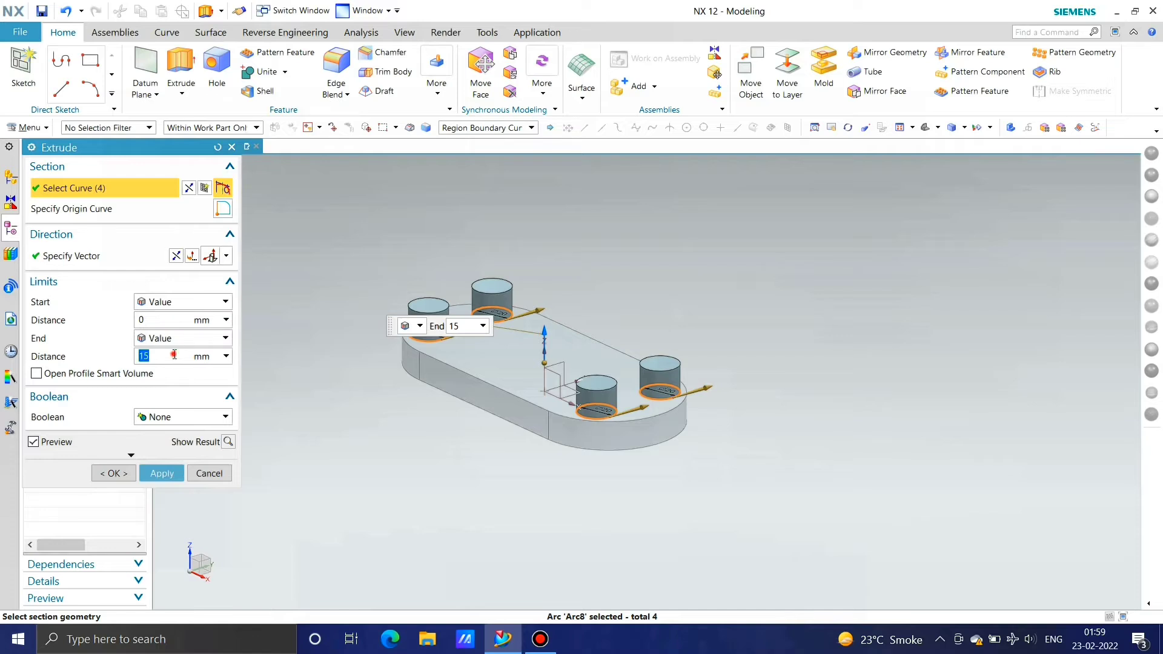
text(3)
key(Return)
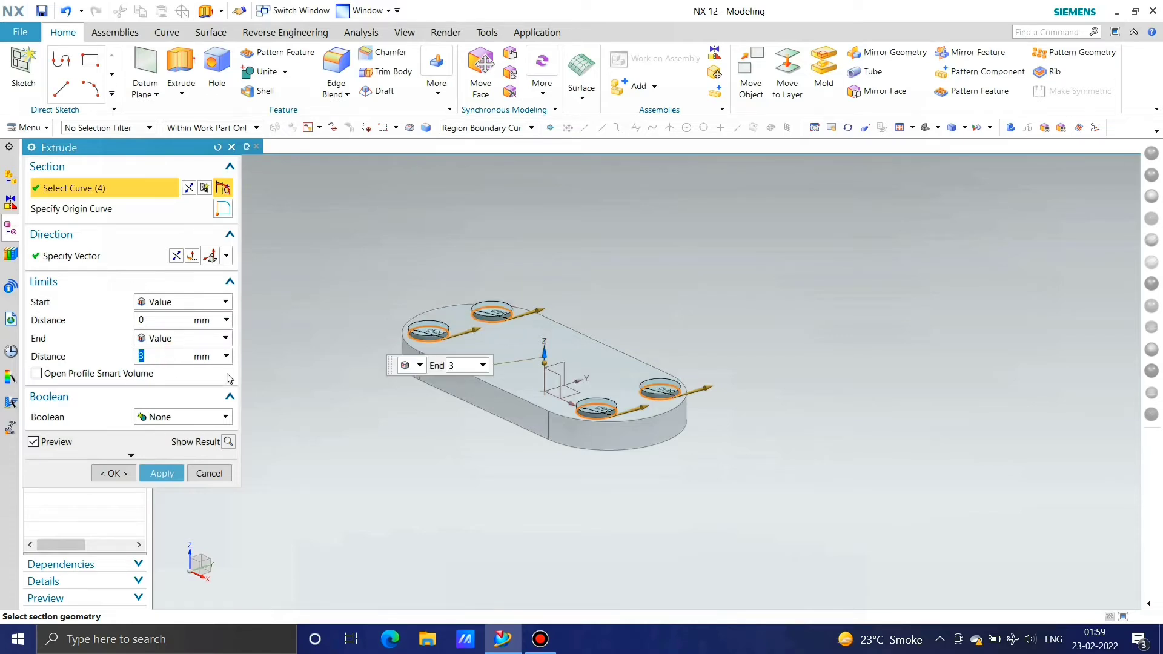
click(192, 417)
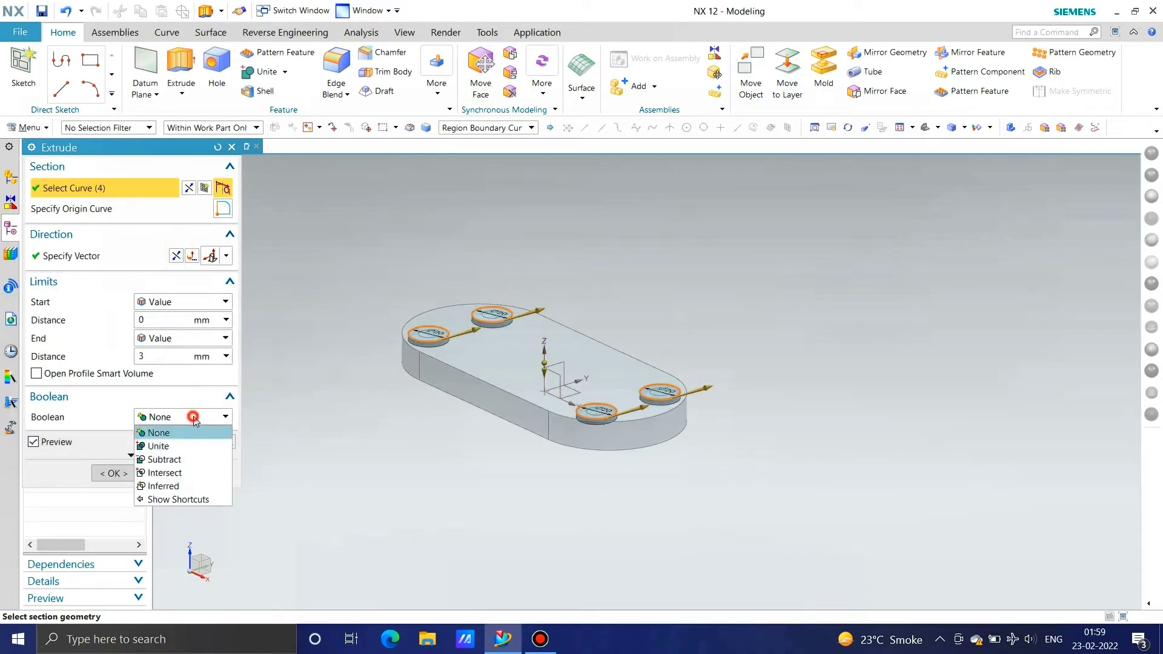
click(189, 460)
click(113, 490)
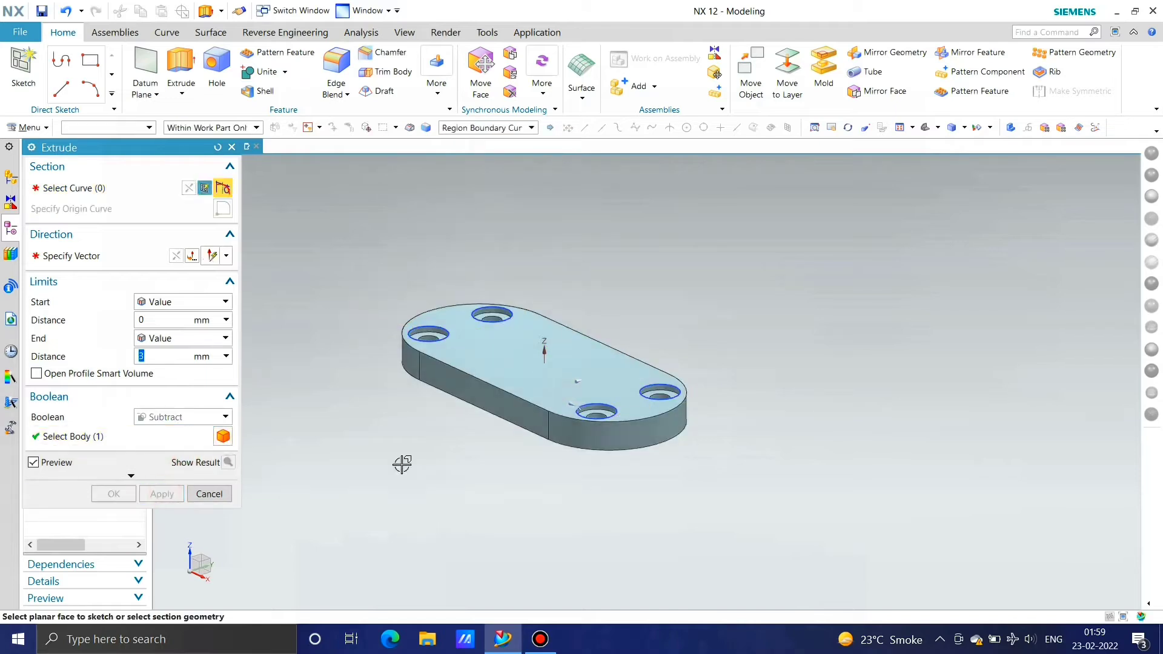
click(445, 339)
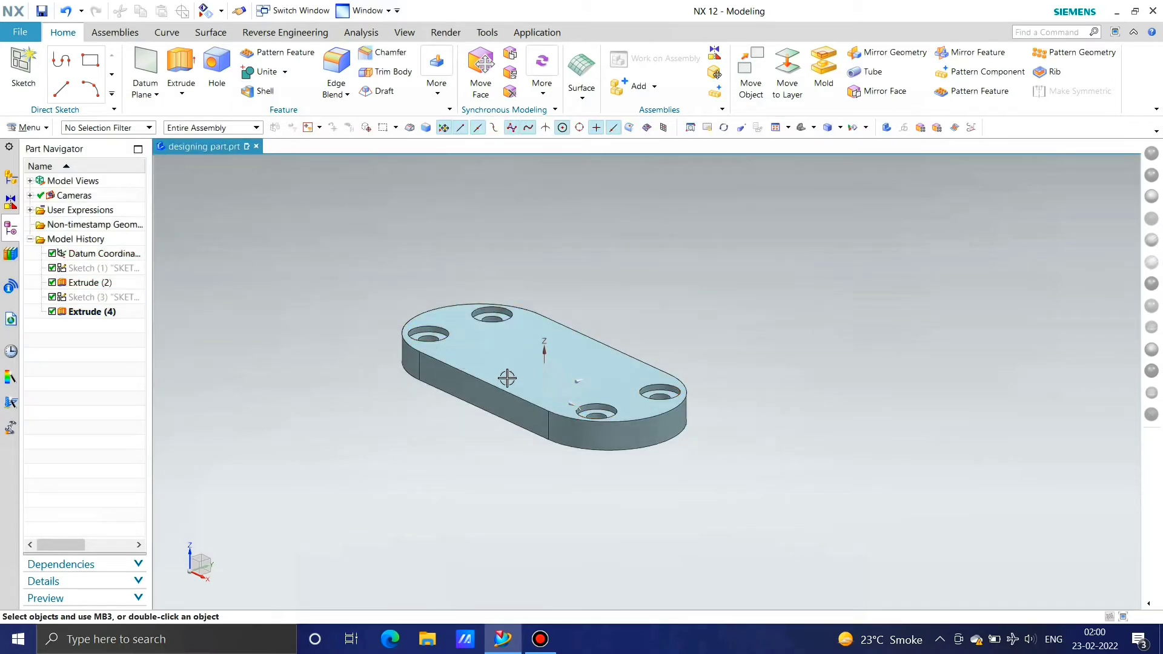
mouse_move(549, 395)
middle_down()
mouse_move(544, 428)
mouse_move(421, 442)
mouse_move(508, 410)
mouse_move(628, 309)
mouse_move(576, 396)
middle_up()
click(32, 71)
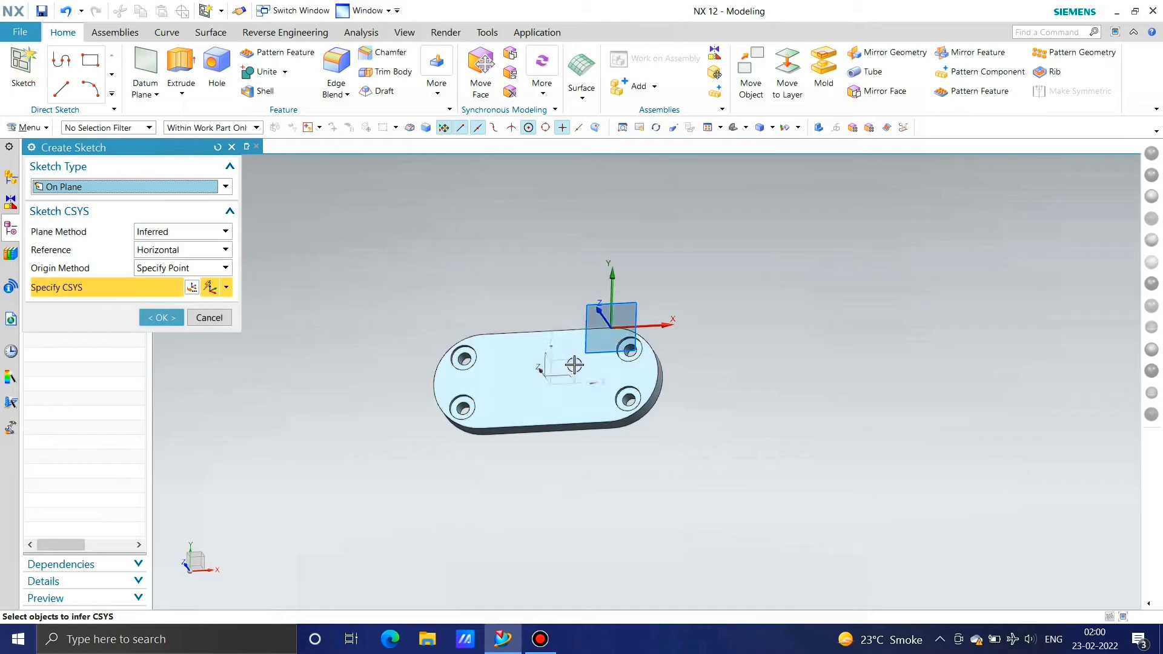
click(161, 317)
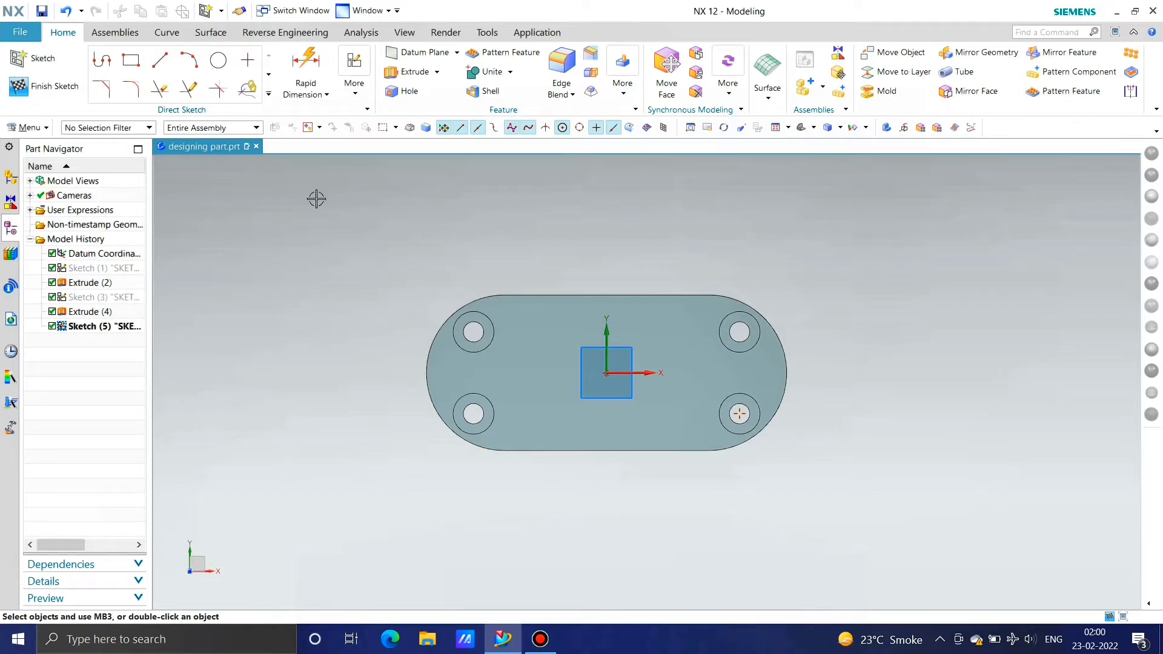
click(46, 86)
mouse_move(649, 444)
middle_down()
mouse_move(680, 434)
mouse_move(680, 410)
mouse_move(655, 403)
mouse_move(630, 424)
middle_up()
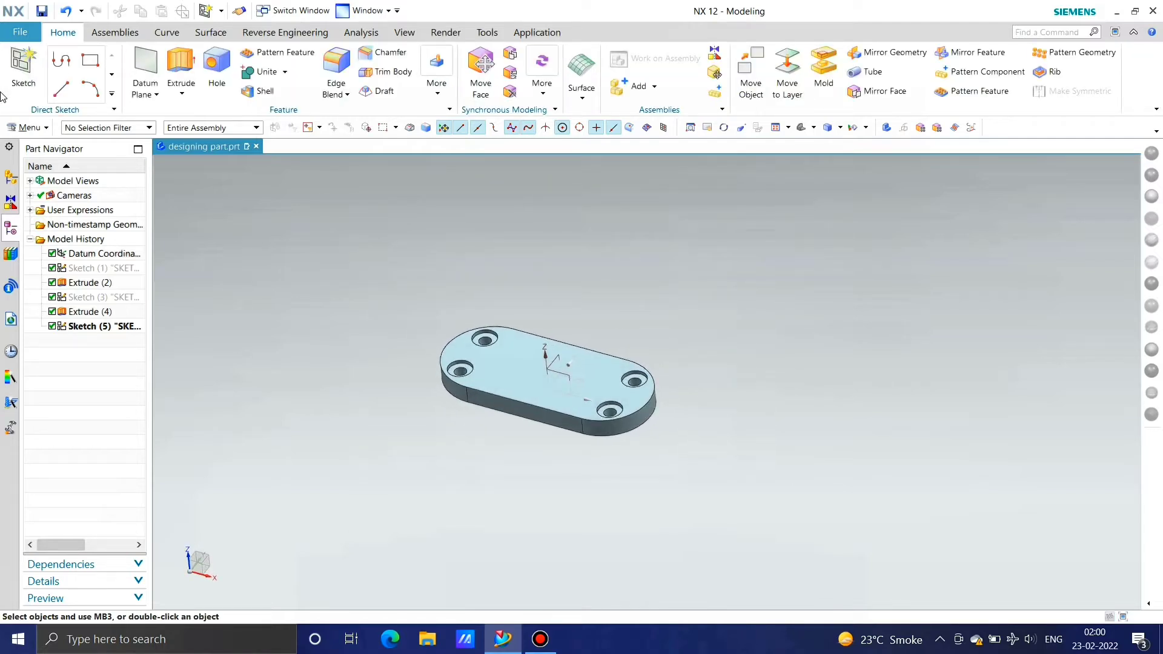
Step: Start another sketch on the top face of the counterbored plate
click(23, 66)
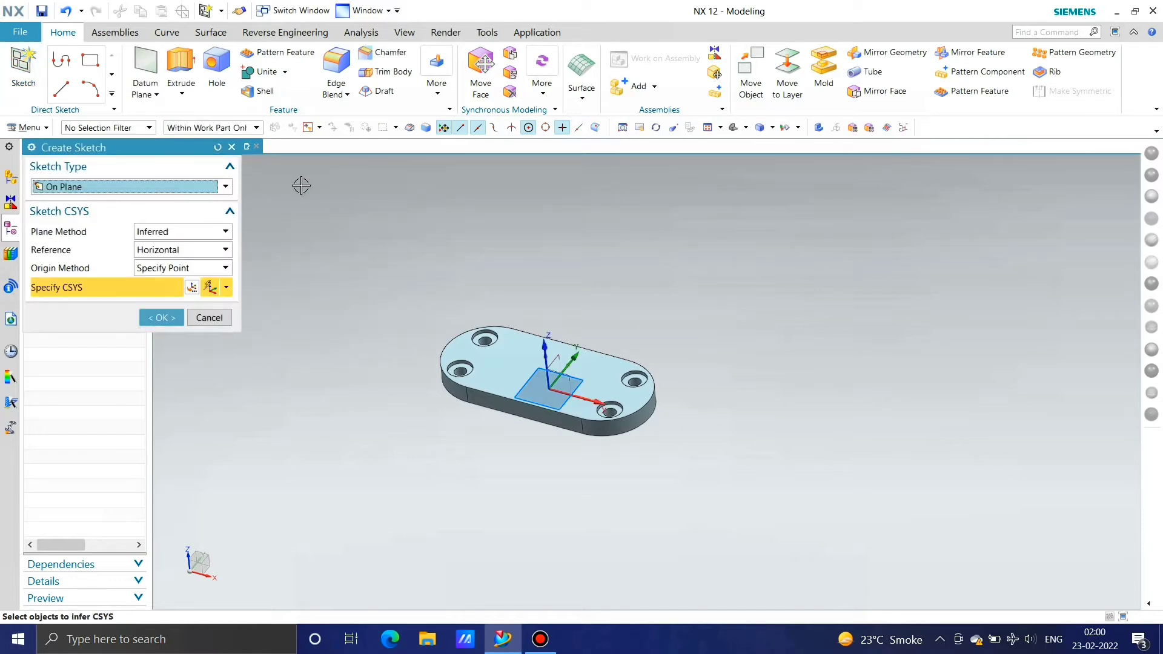
click(591, 363)
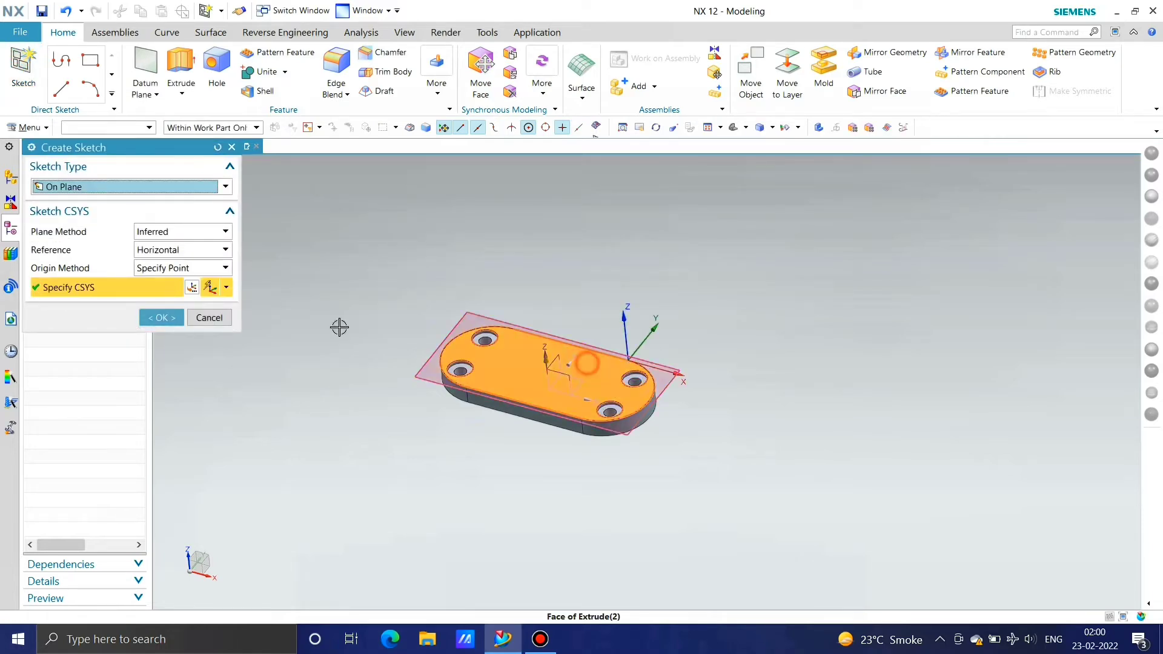
click(161, 317)
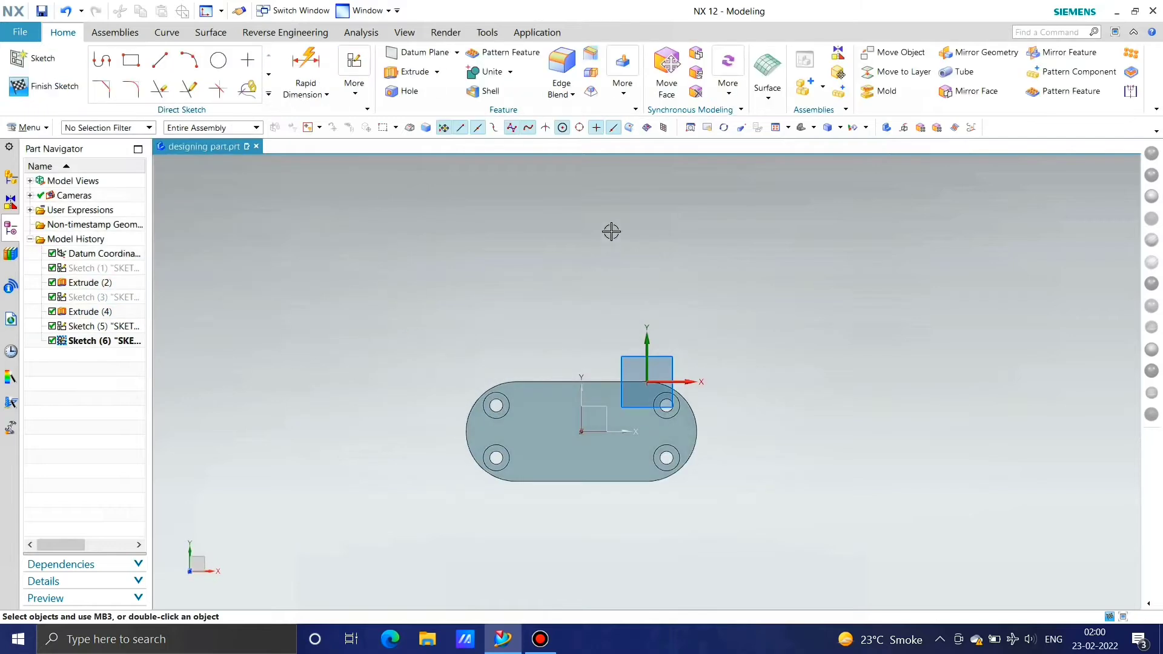
scroll(622, 350, up, 4)
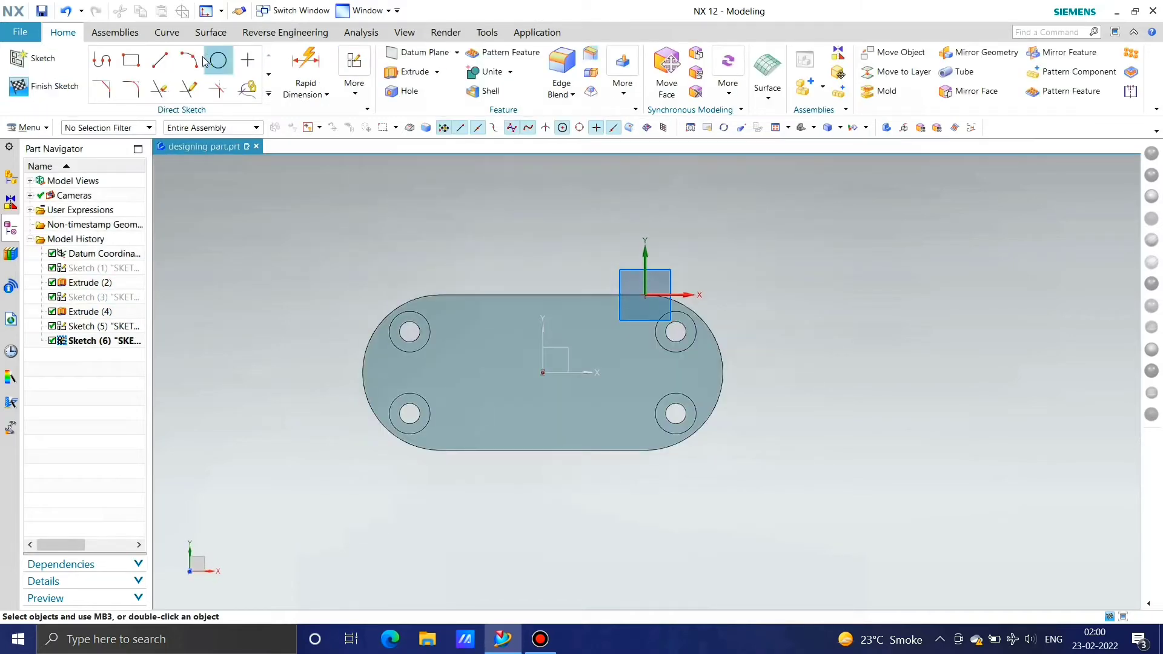
Step: Draw a vertical line between the midpoints of the straight edges and a 176 mm horizontal line between the outermost points of the rounded ends
click(157, 65)
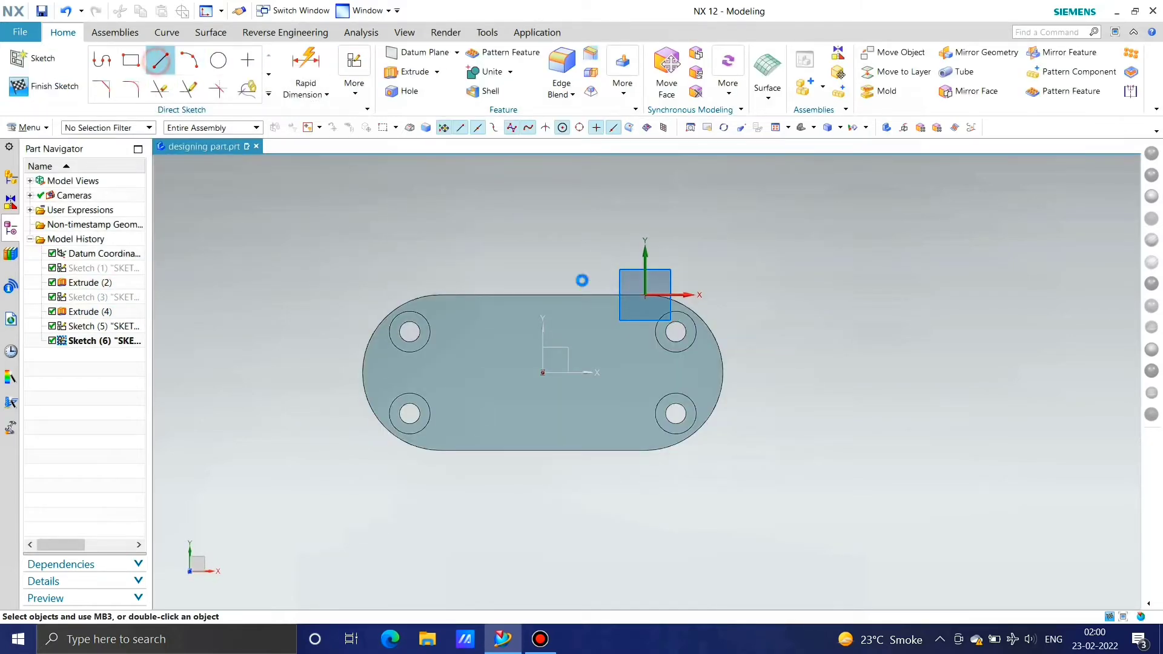
click(540, 295)
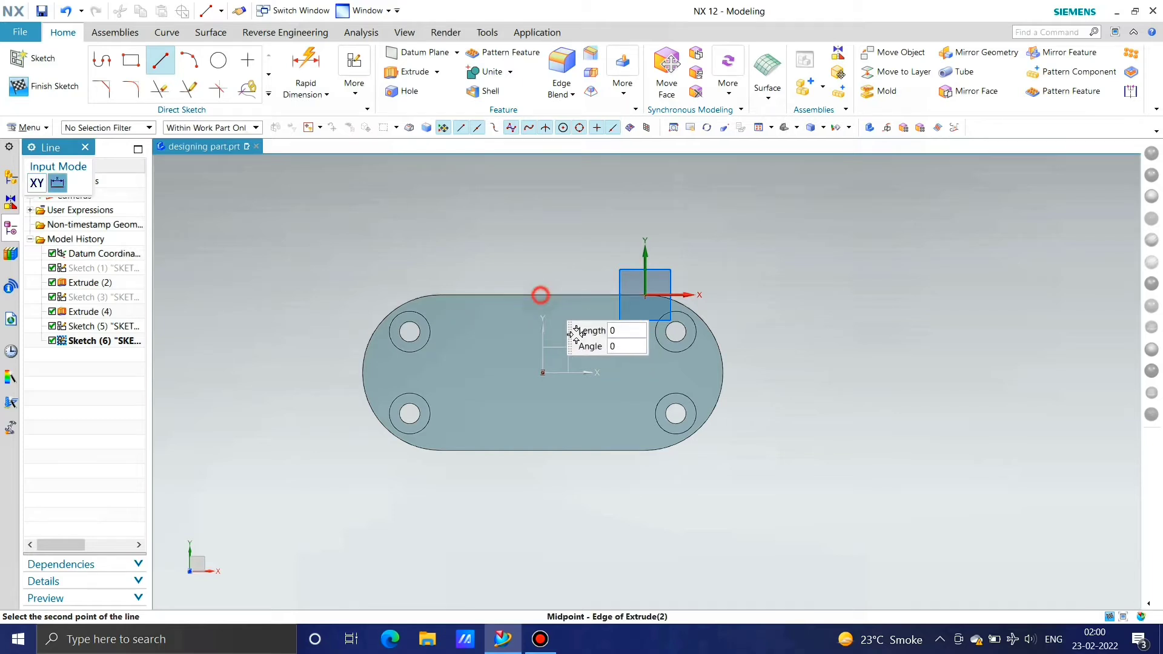
click(541, 449)
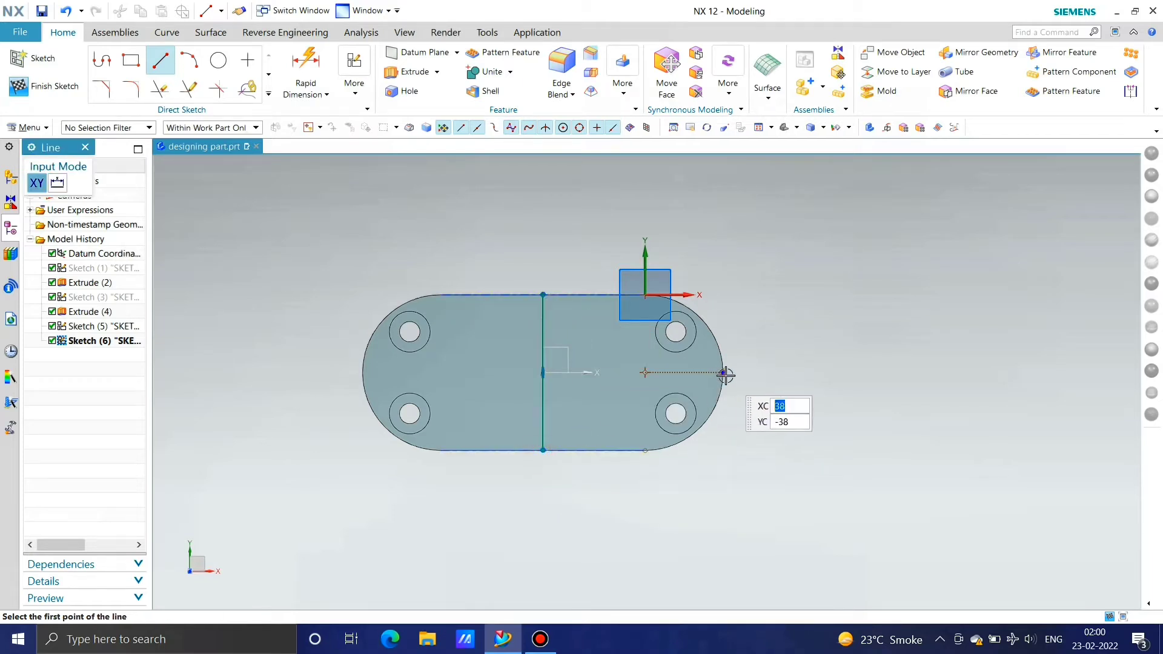
click(722, 373)
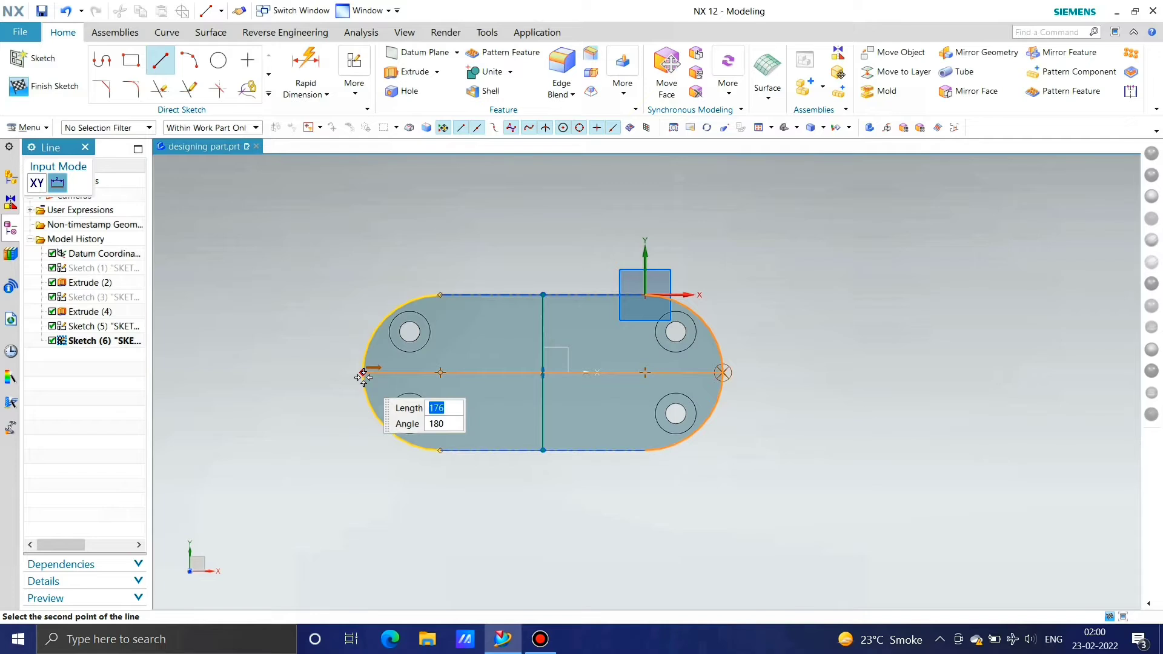
click(362, 372)
key(Escape)
Step: Convert the vertical and horizontal centre lines to reference geometry
click(543, 327)
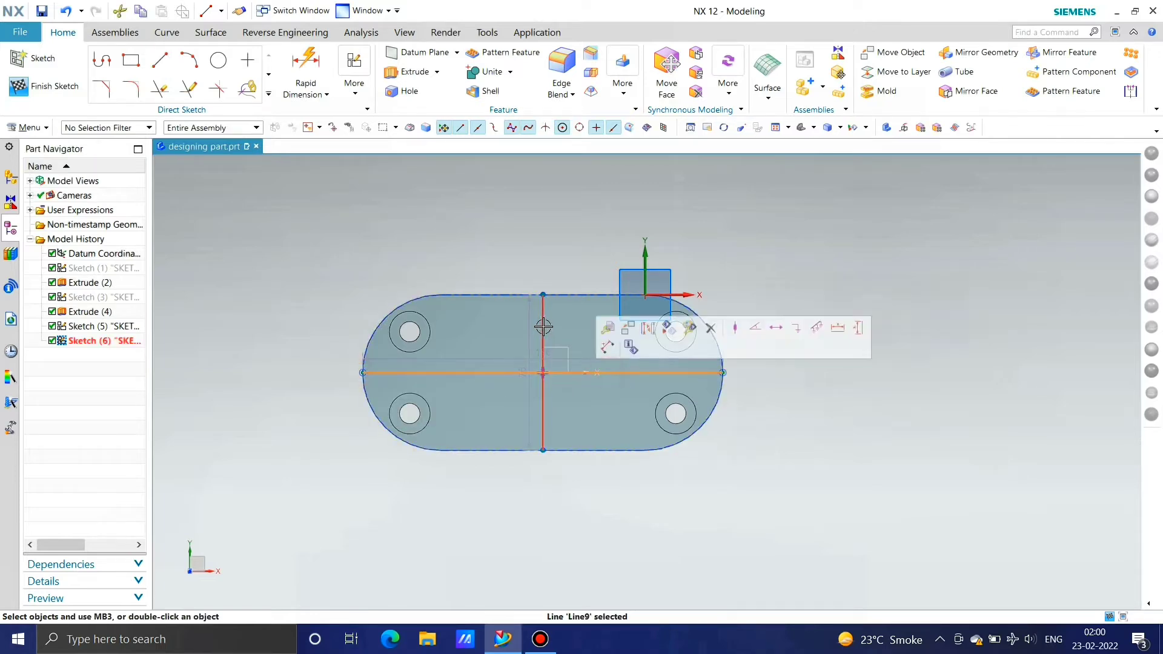
click(543, 327)
click(598, 286)
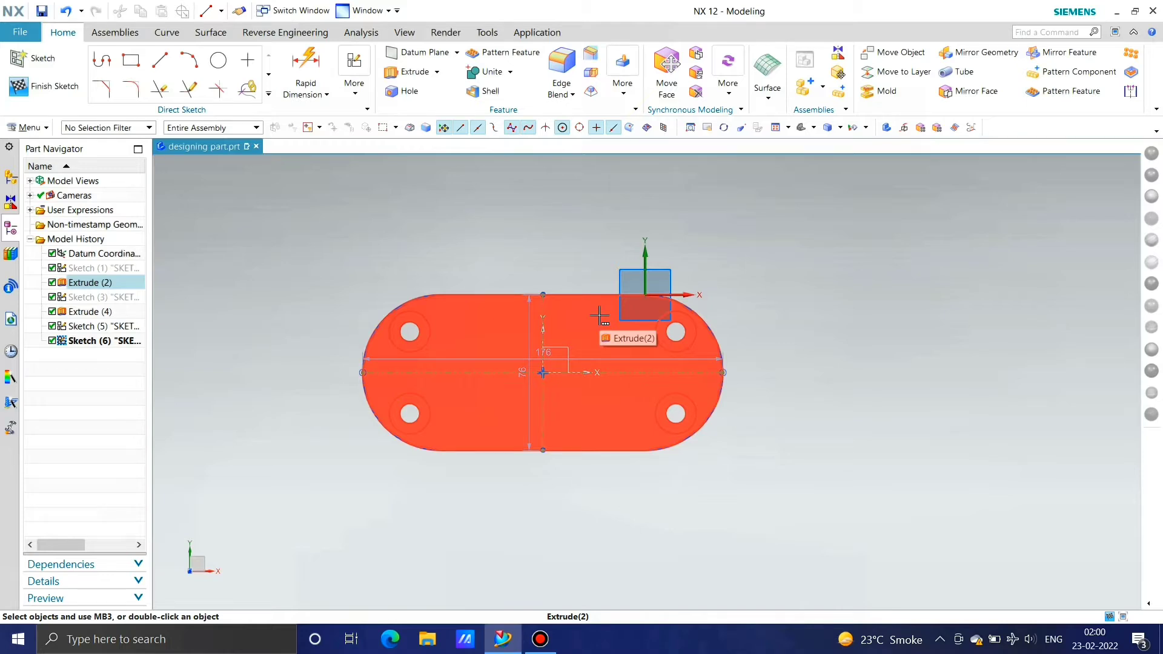
Step: Draw a 55 mm diameter circle centred at the intersection of the vertical and horizontal centre lines
click(221, 66)
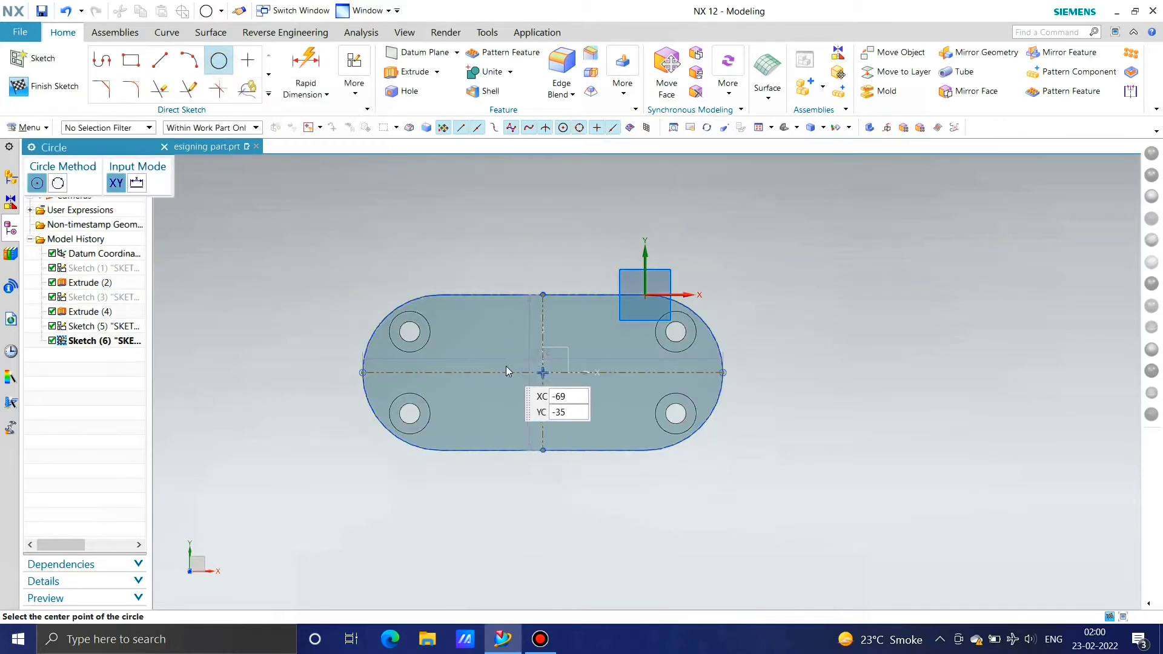
click(542, 373)
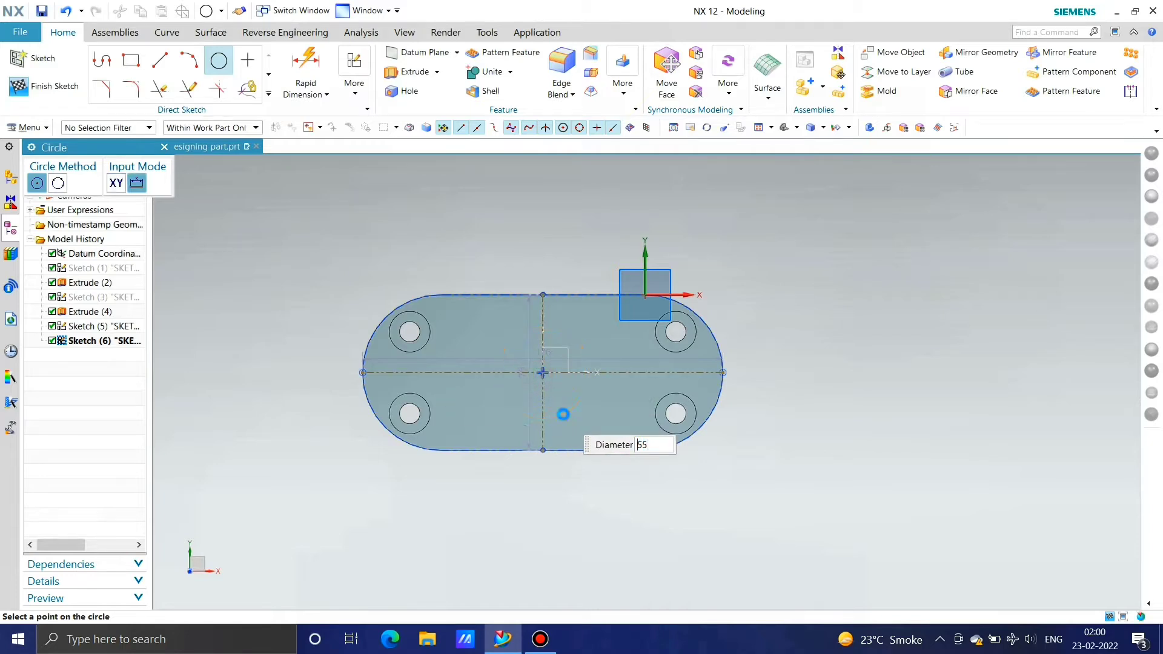
text(55)
key(Return)
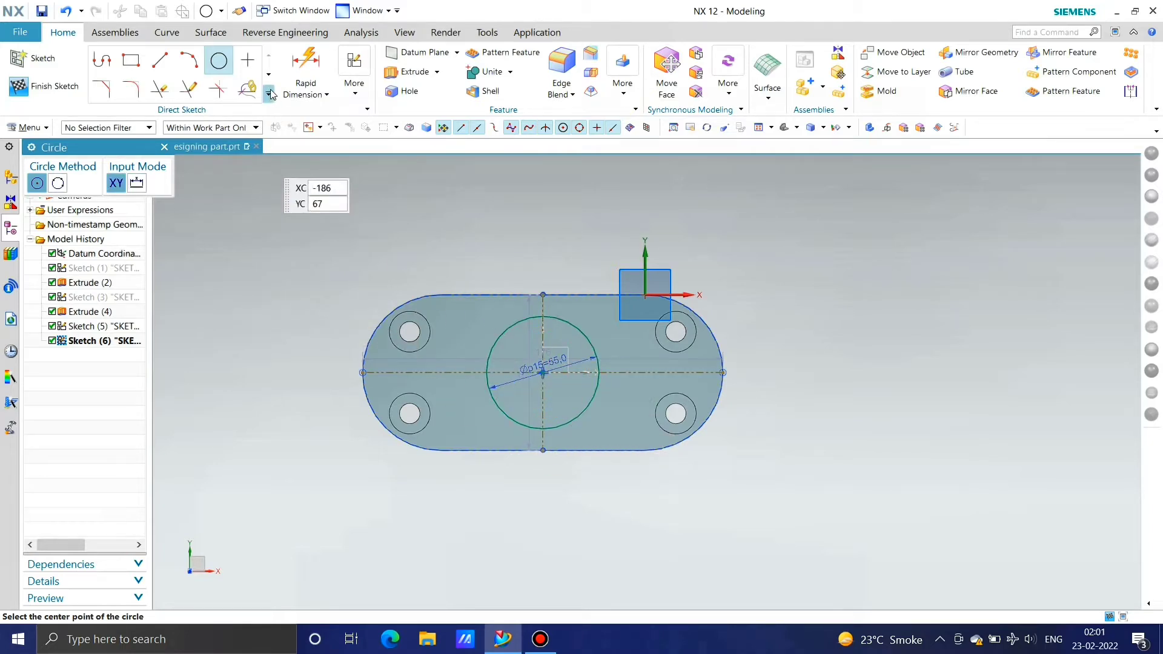
Step: Offset the vertical centre line symmetrically by 50 mm to both sides, with one copy and dimensions created
click(269, 95)
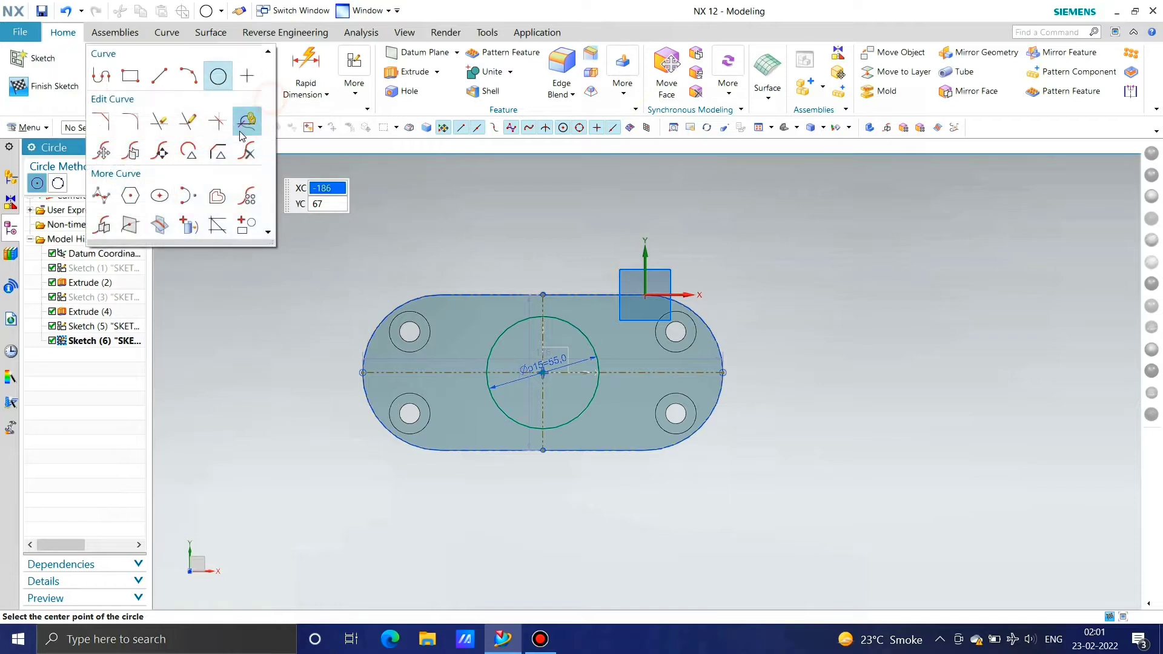
click(219, 203)
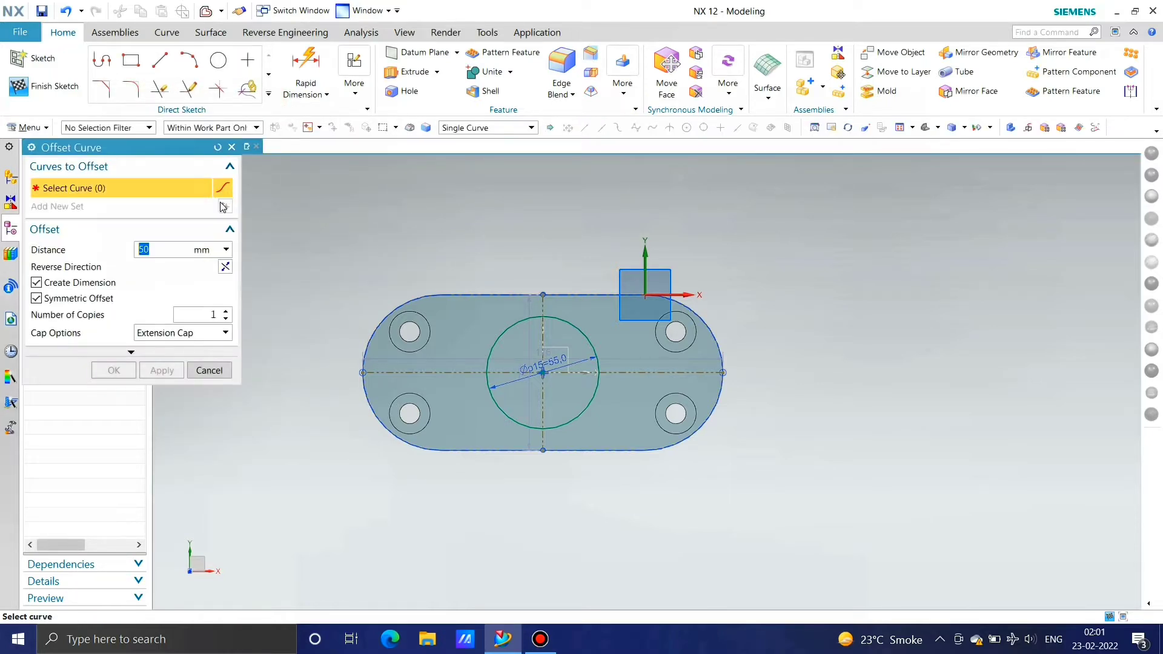
click(542, 334)
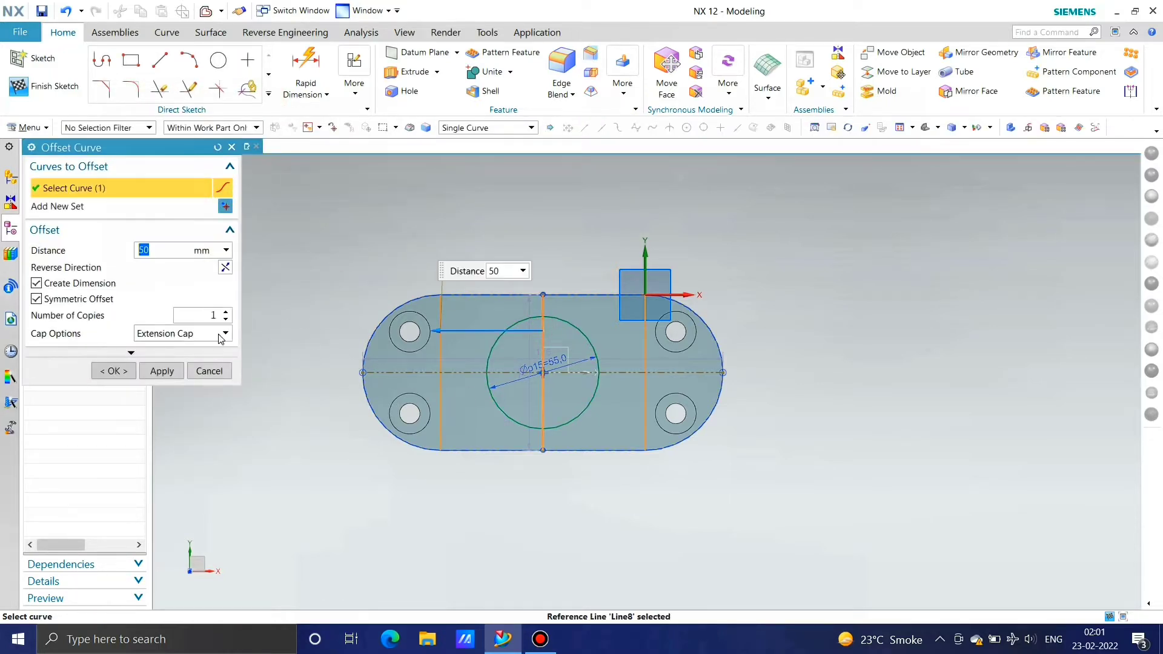
click(161, 371)
click(209, 371)
Step: Draw two 24 mm diameter circles centred where the offset vertical lines cross the horizontal centre line
click(218, 60)
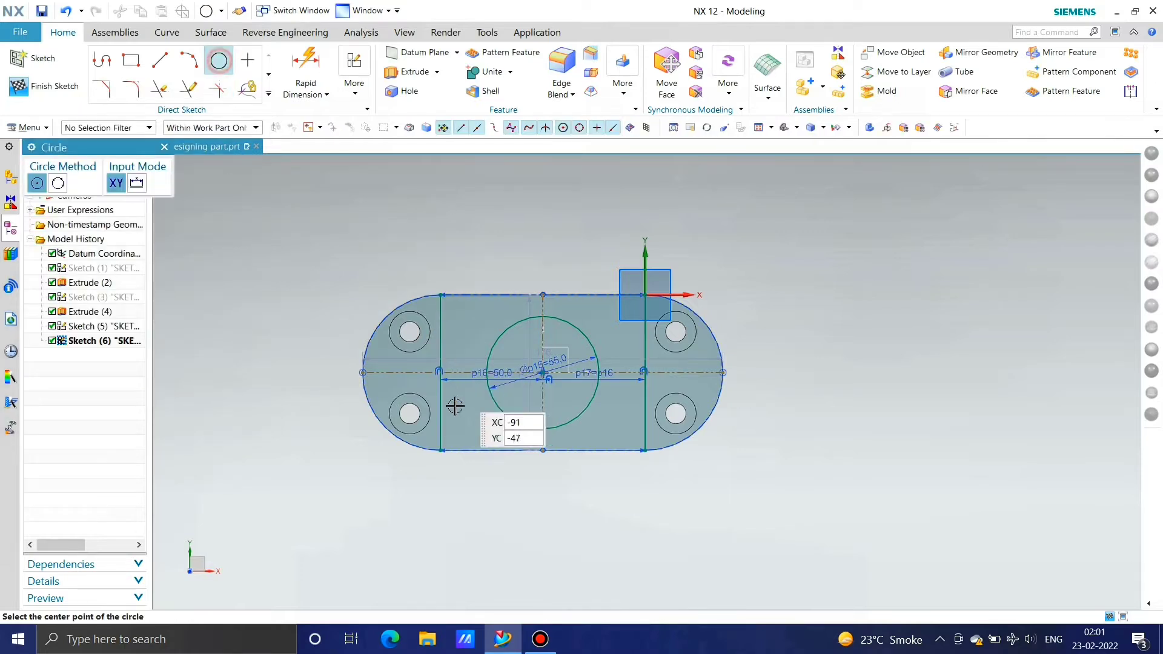
click(438, 373)
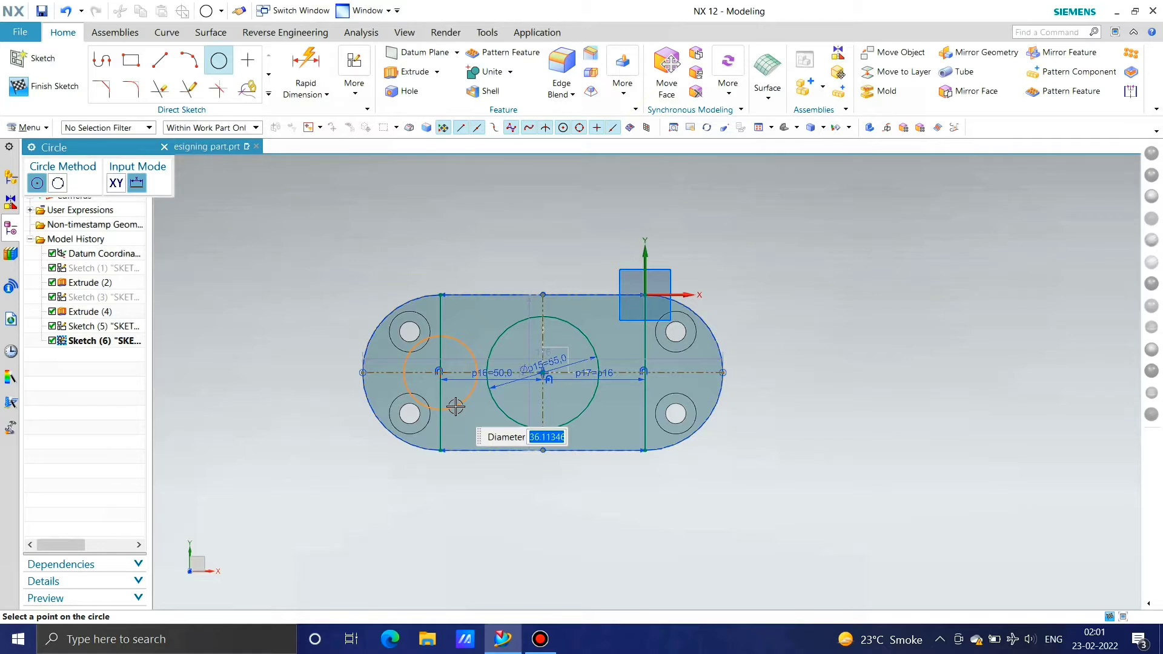
click(647, 373)
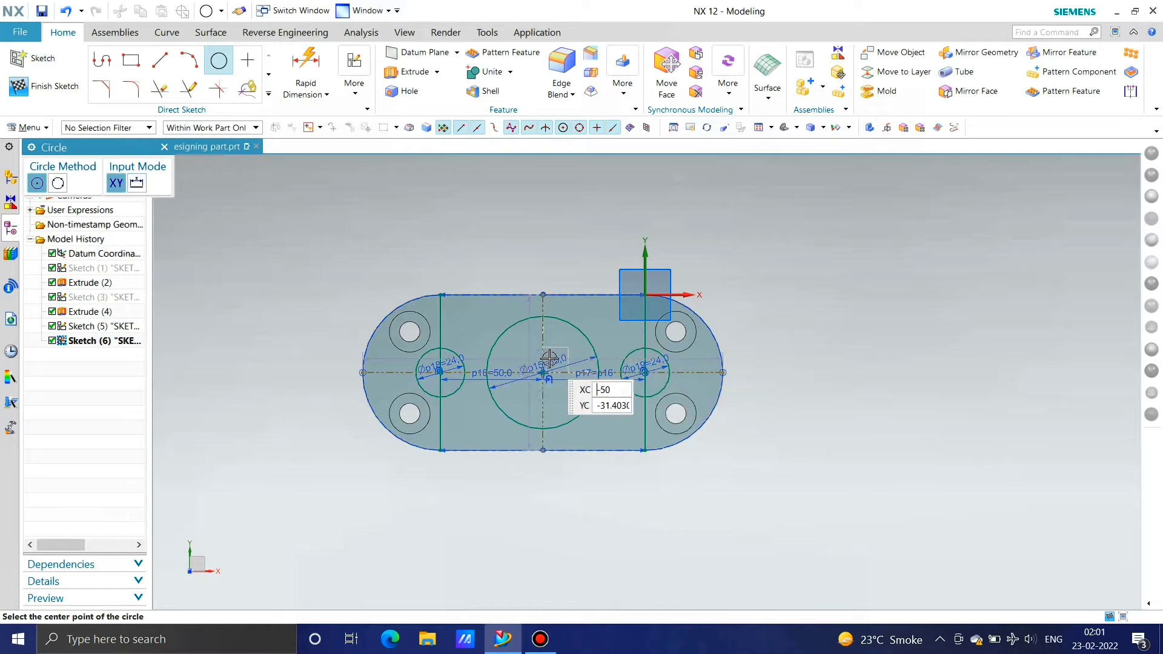
scroll(553, 390, up, 2)
key(Escape)
Step: Convert the two offset vertical lines to reference geometry
click(702, 316)
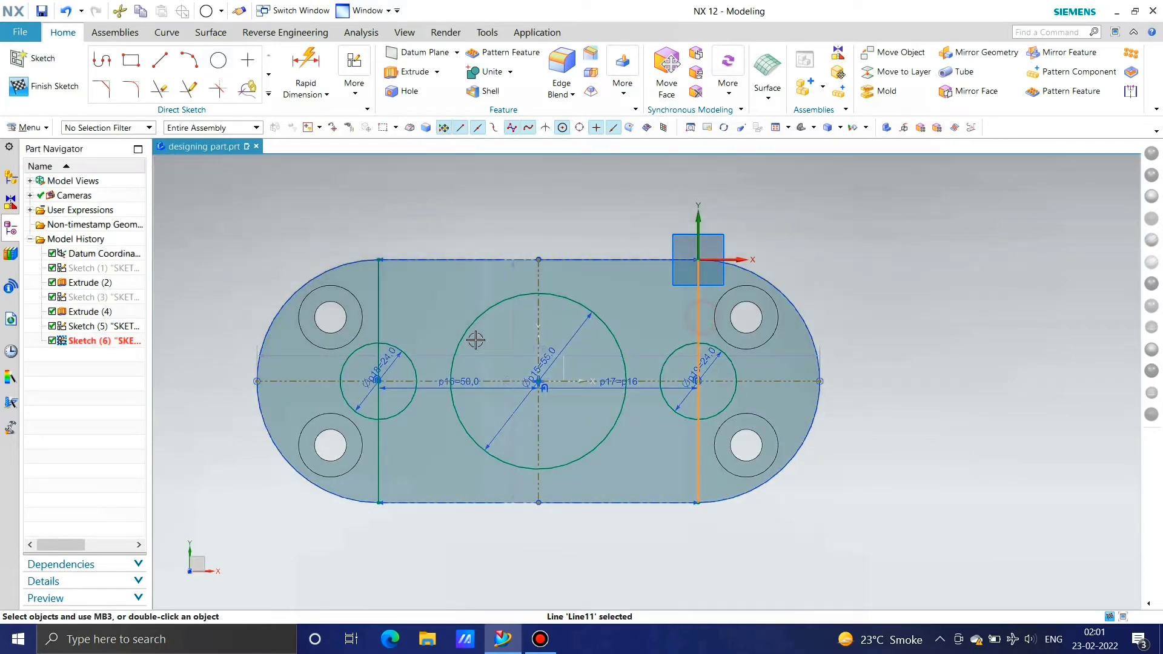
click(379, 285)
click(424, 238)
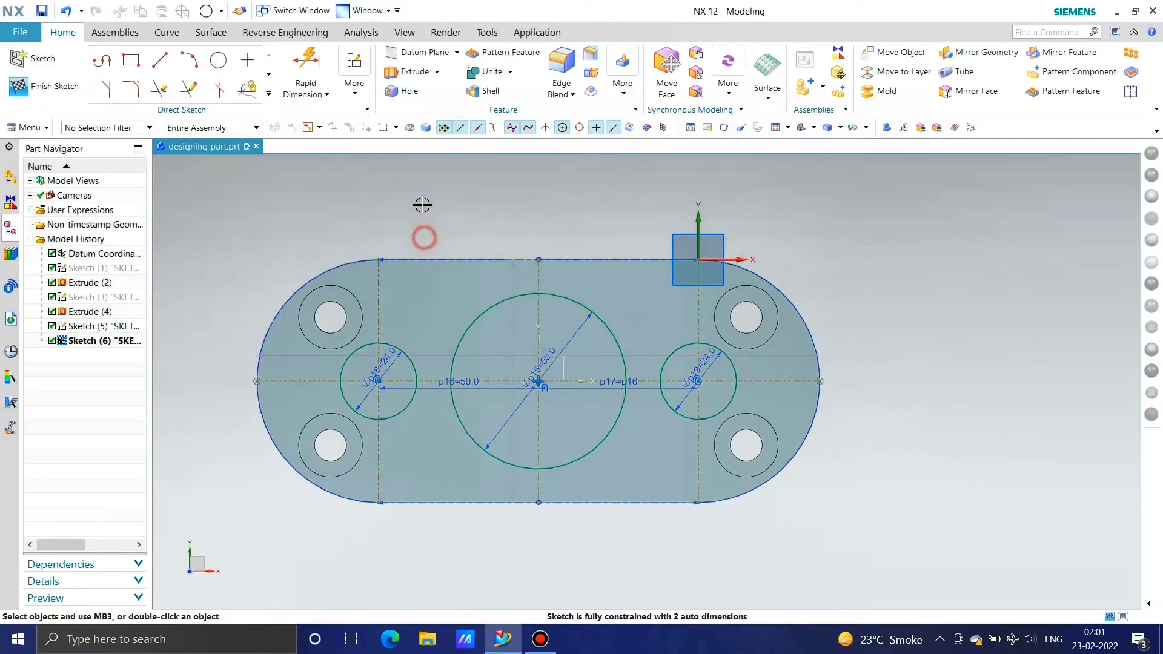
Step: Draw an upper and a lower line tangent to the left 24 mm circle and the 55 mm circle
click(161, 66)
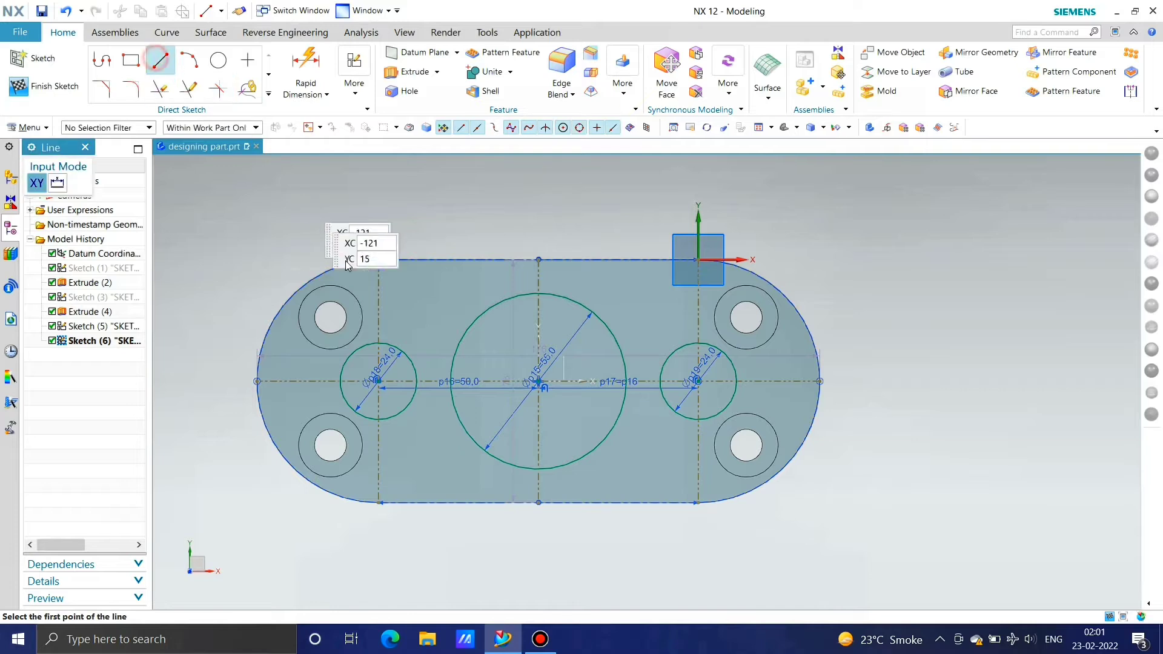
click(375, 341)
click(510, 298)
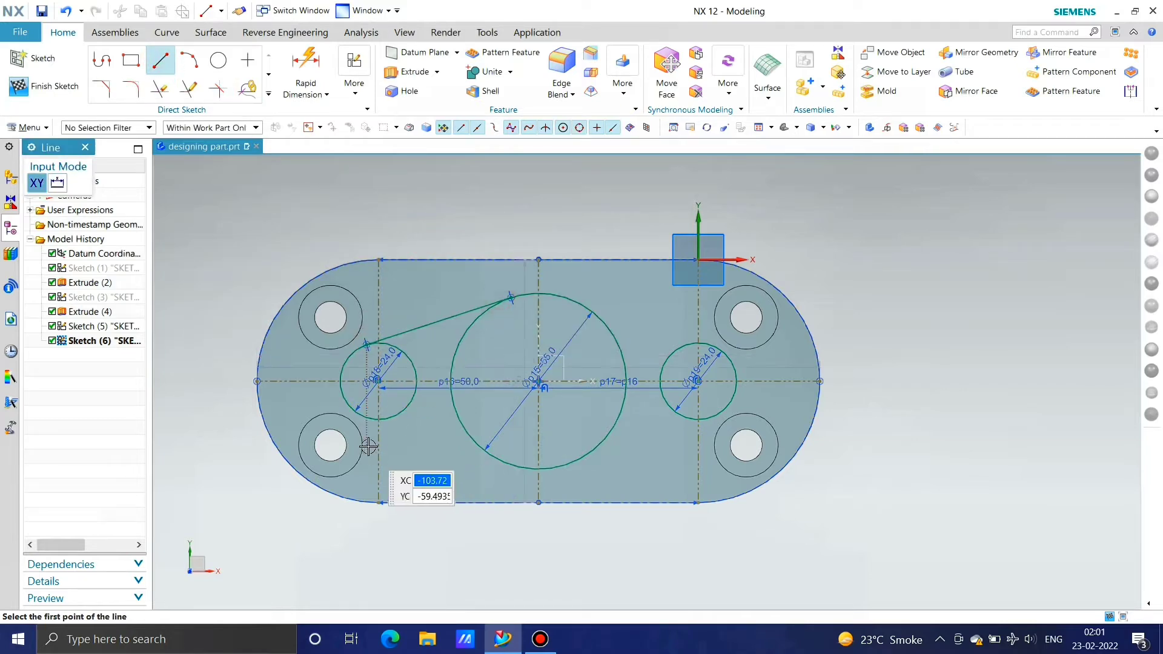
click(365, 418)
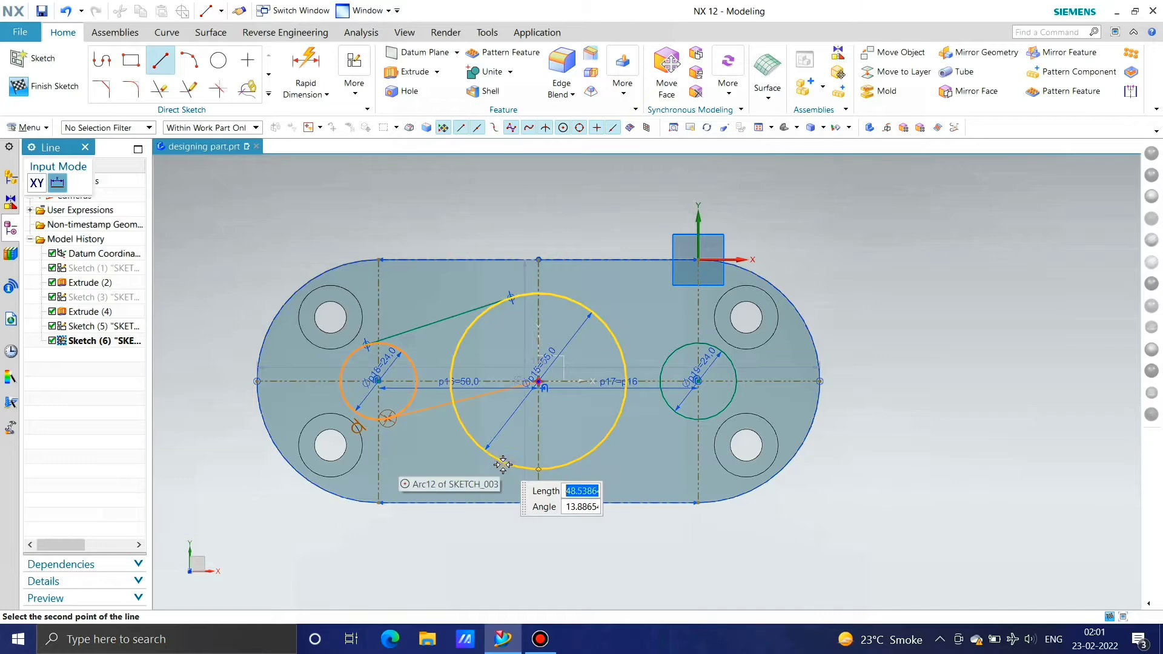
click(503, 467)
key(Escape)
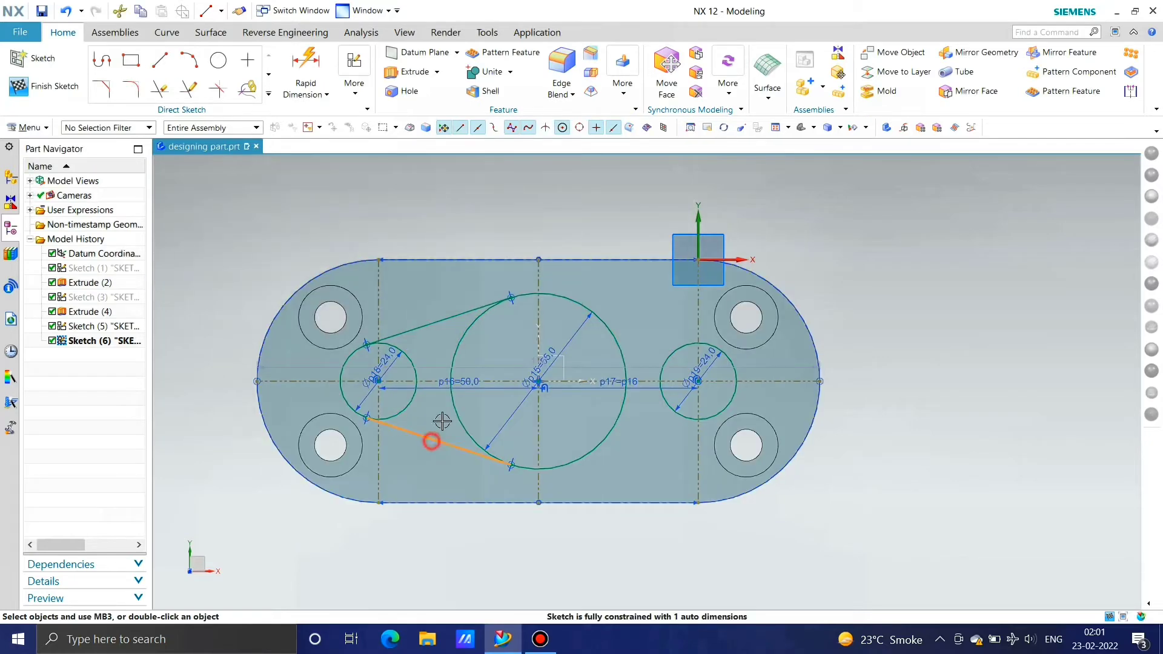
Step: Mirror the two tangent lines about the middle vertical centre line to connect the 55 mm circle with the right 24 mm circle
click(428, 324)
click(268, 94)
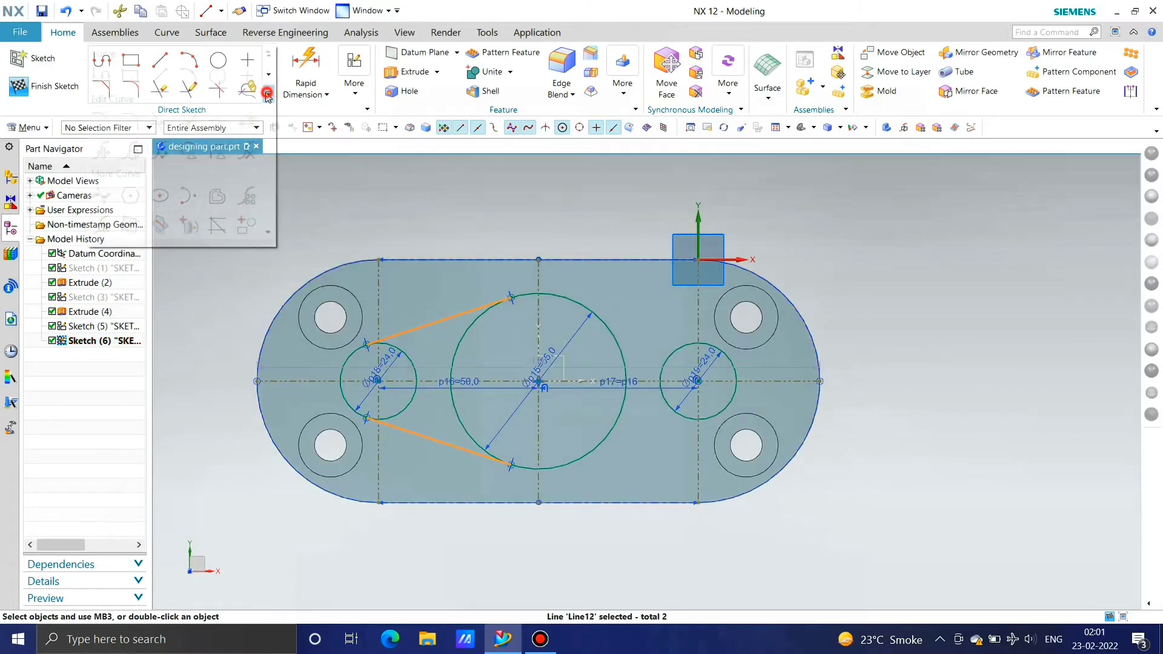
click(92, 224)
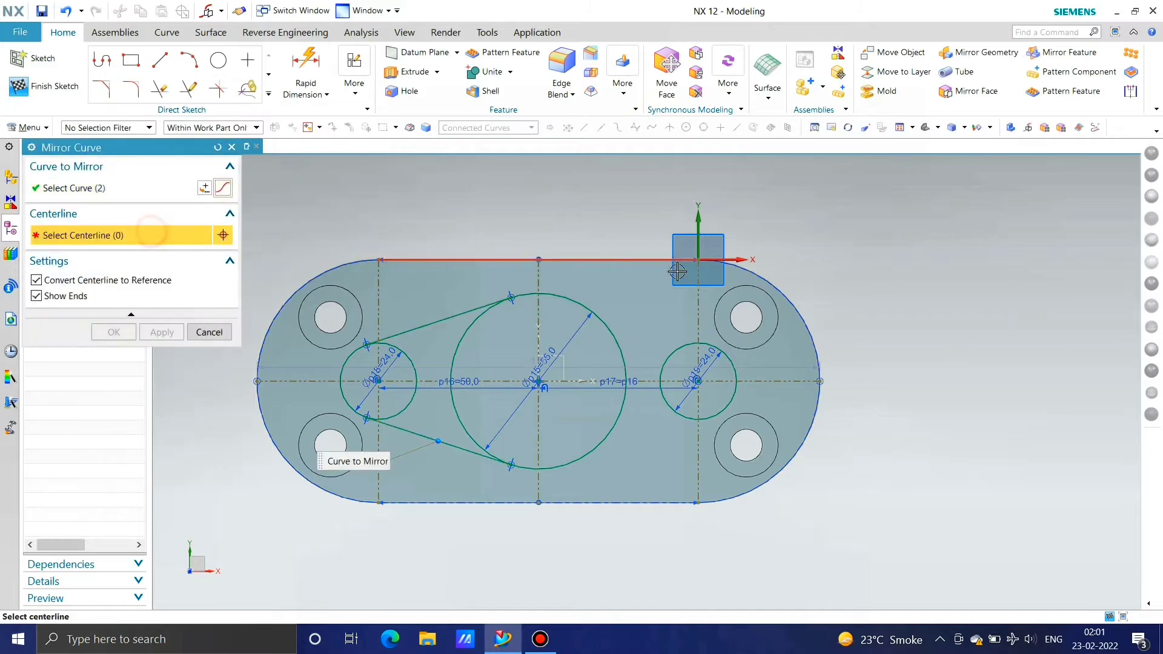
click(536, 277)
click(164, 332)
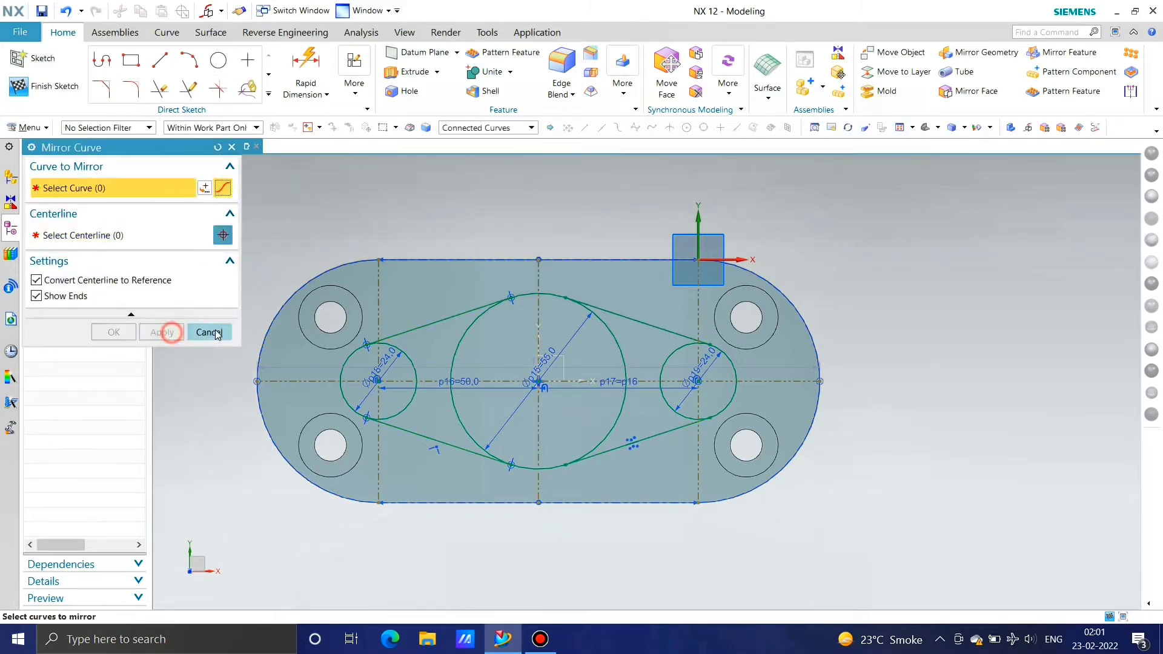
click(211, 332)
Step: Trim away the inner part of the left 24 mm circle between the two tangent points
click(160, 89)
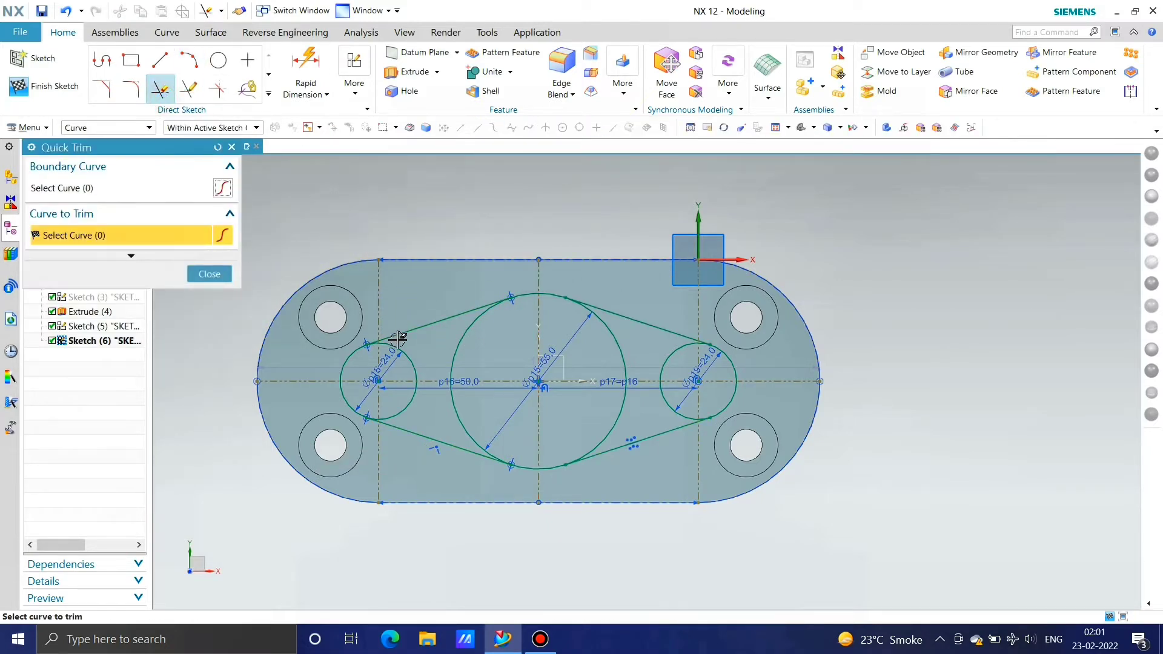
scroll(389, 347, up, 5)
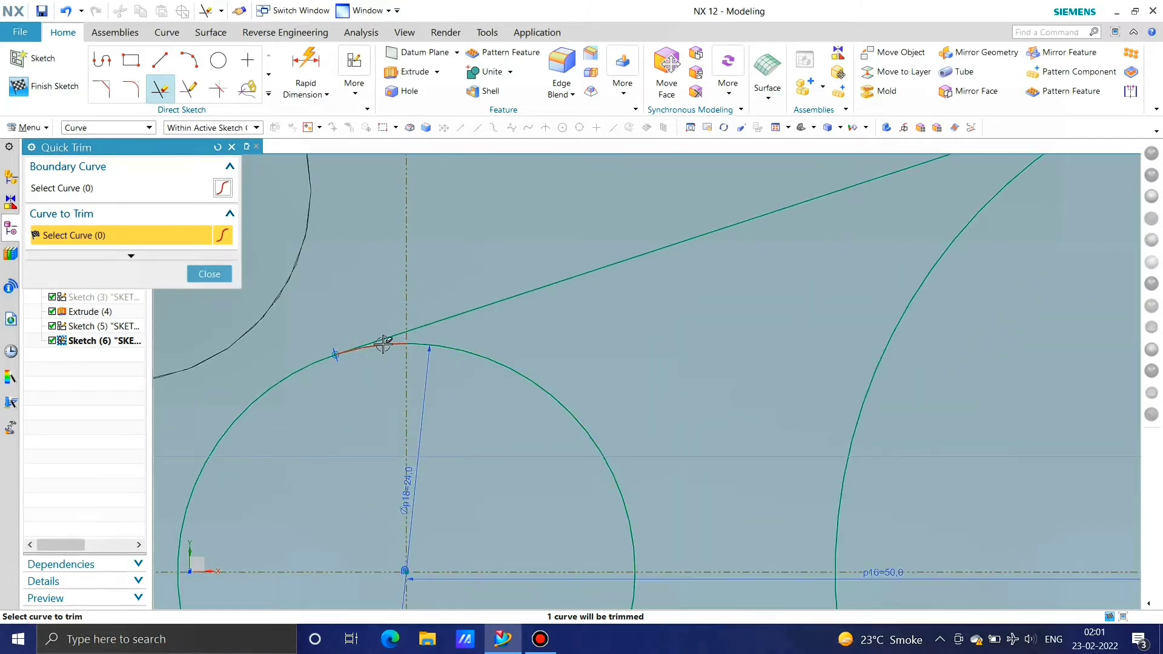
scroll(478, 273, down, 5)
scroll(415, 384, up, 7)
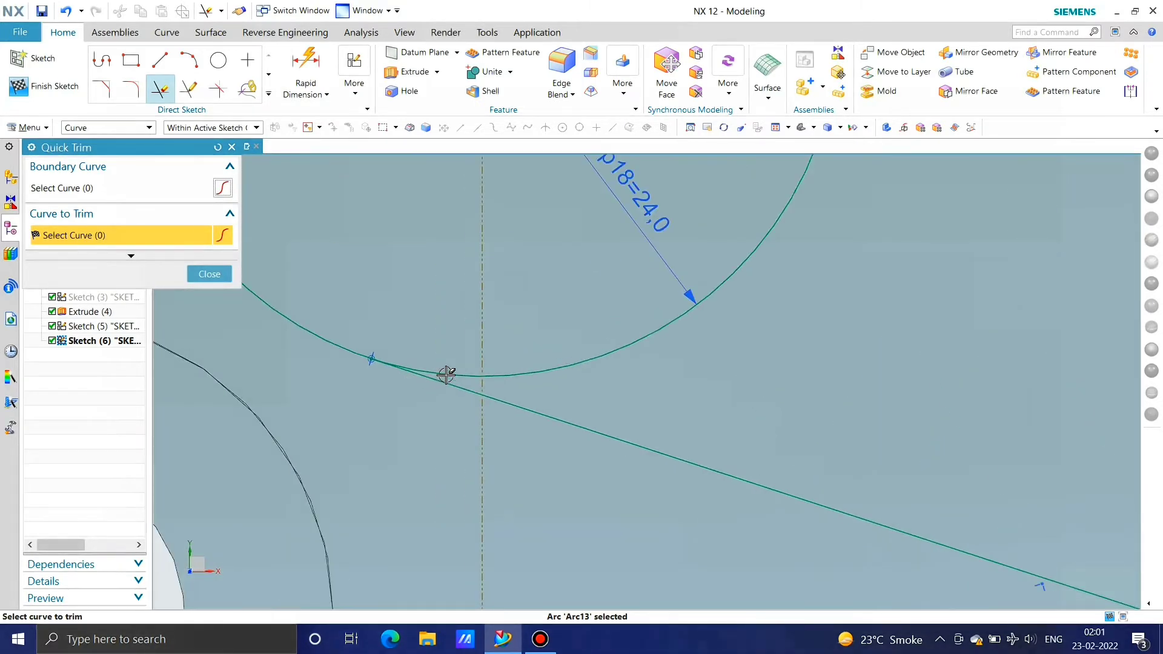
scroll(387, 372, down, 5)
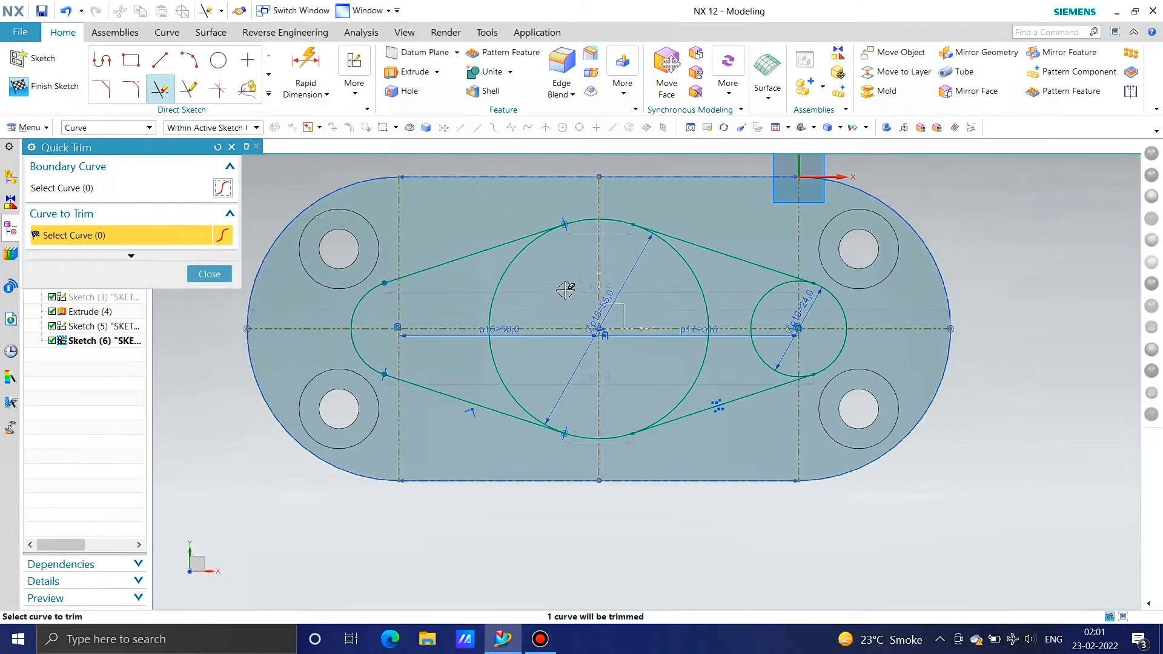
Step: Trim away the left and right side arcs of the 55 mm circle between the tangent lines
click(516, 255)
click(507, 379)
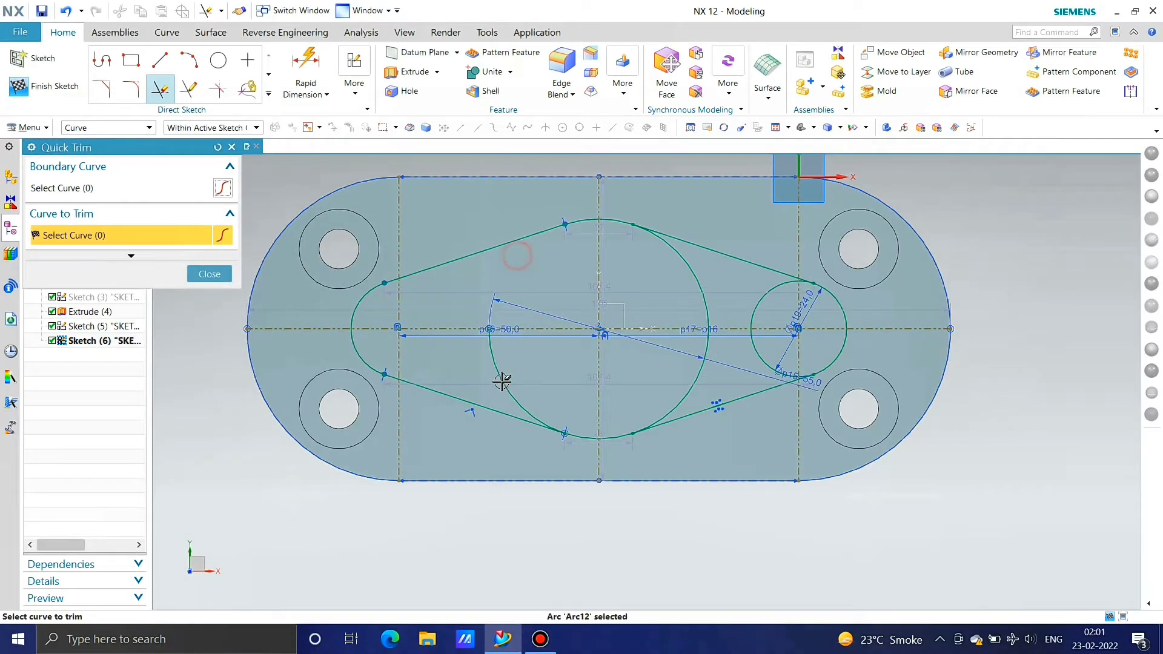
click(687, 392)
click(701, 285)
Step: Trim away the inner part of the right 24 mm circle between the tangent points and finish the sketch
scroll(815, 282, up, 6)
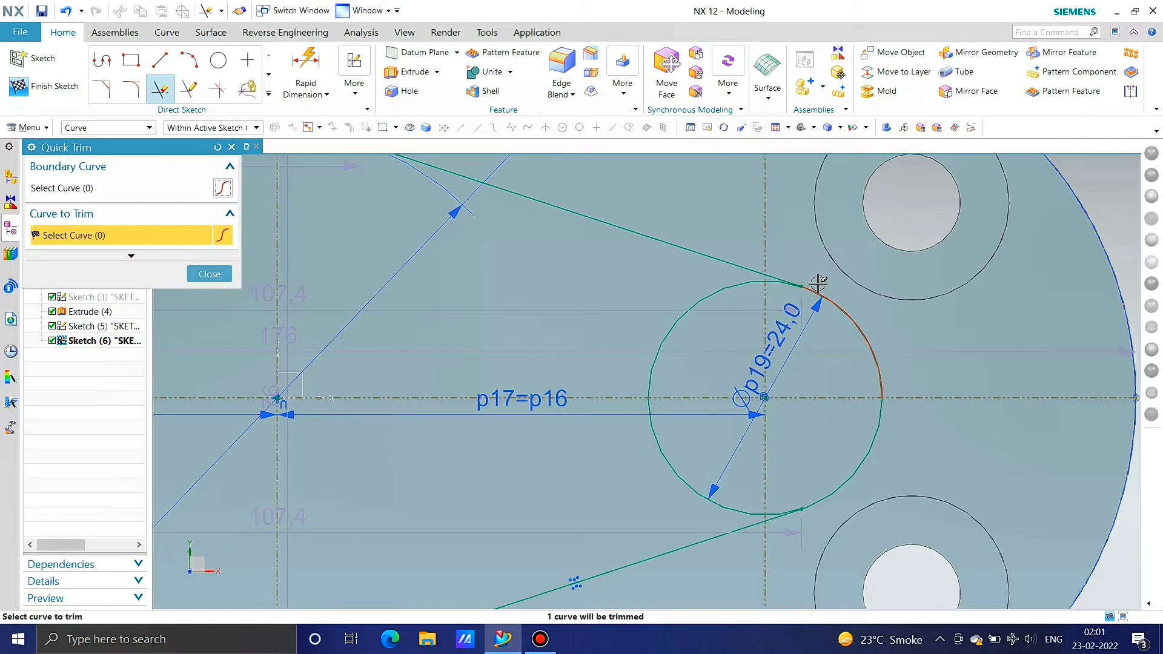
click(767, 272)
scroll(674, 275, down, 4)
scroll(670, 467, up, 5)
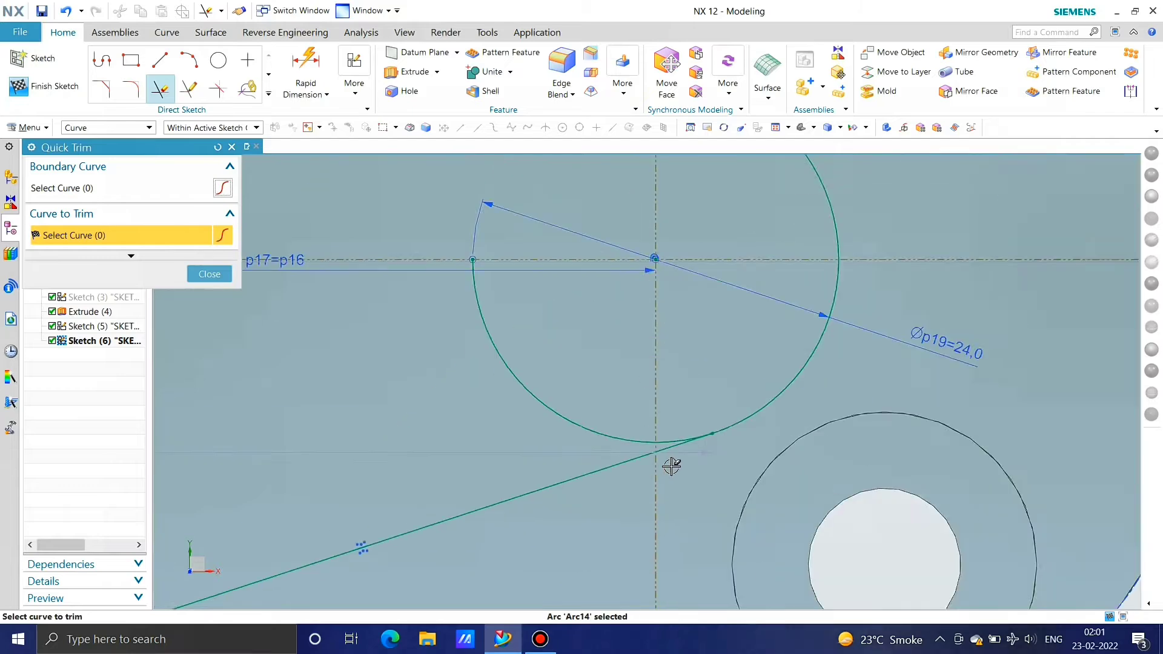
click(601, 428)
scroll(688, 388, down, 9)
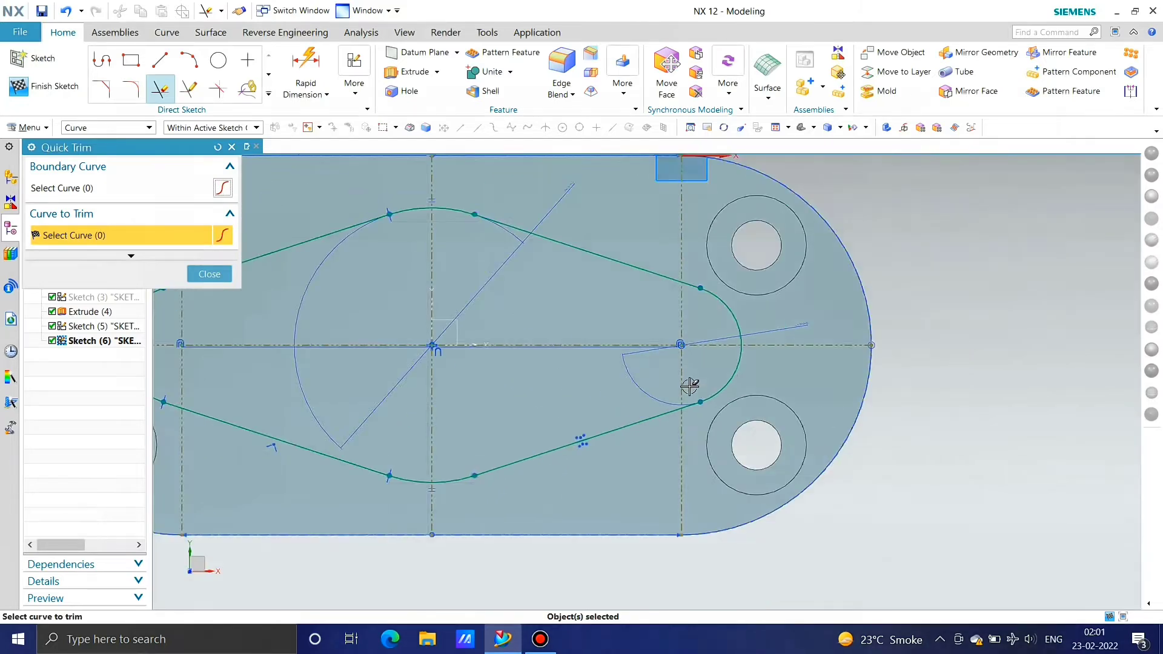
key(Escape)
scroll(683, 376, up, 3)
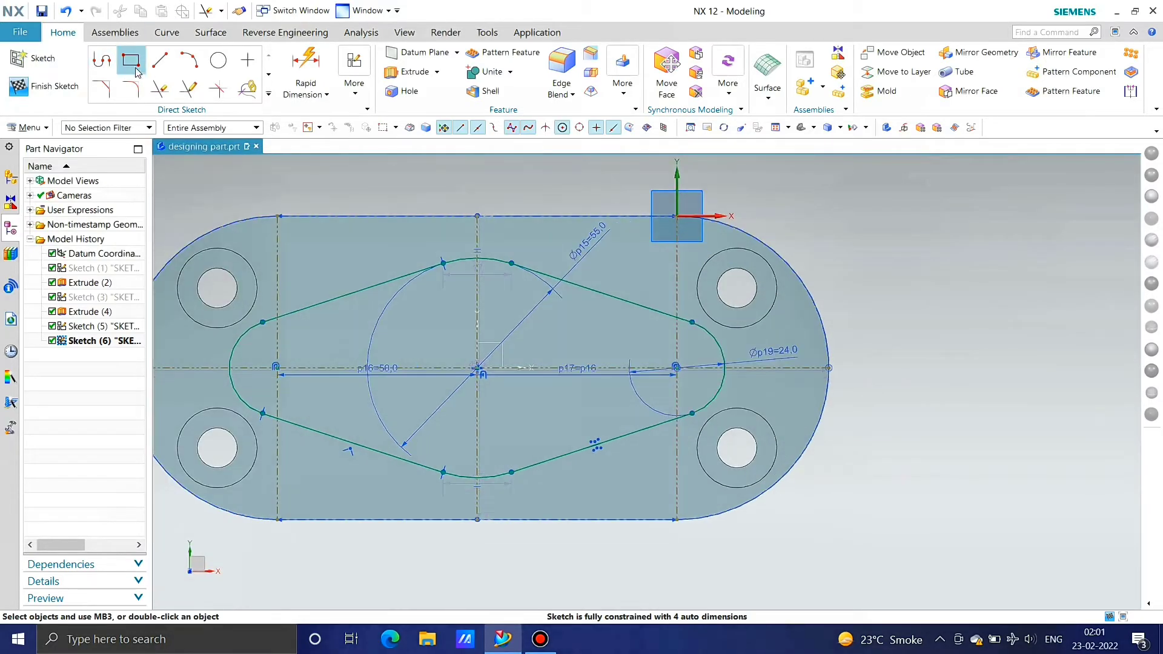
click(35, 88)
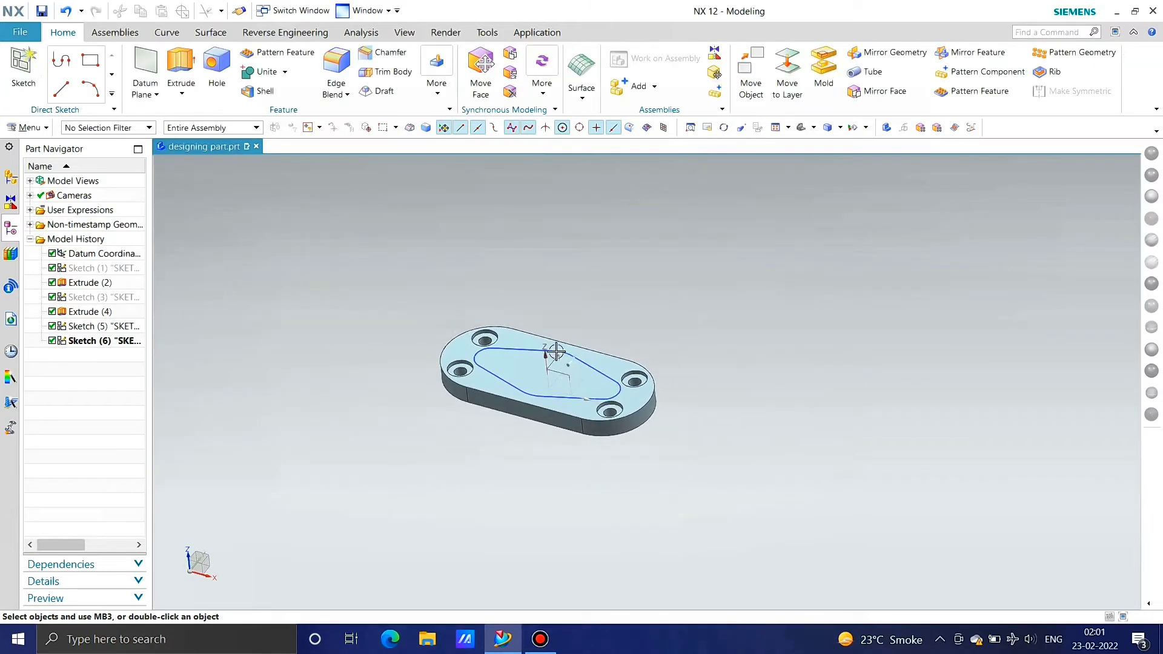
Step: Extrude the closed diamond-shaped profile 40 mm upward from the plate with Boolean None
scroll(556, 351, up, 3)
click(181, 67)
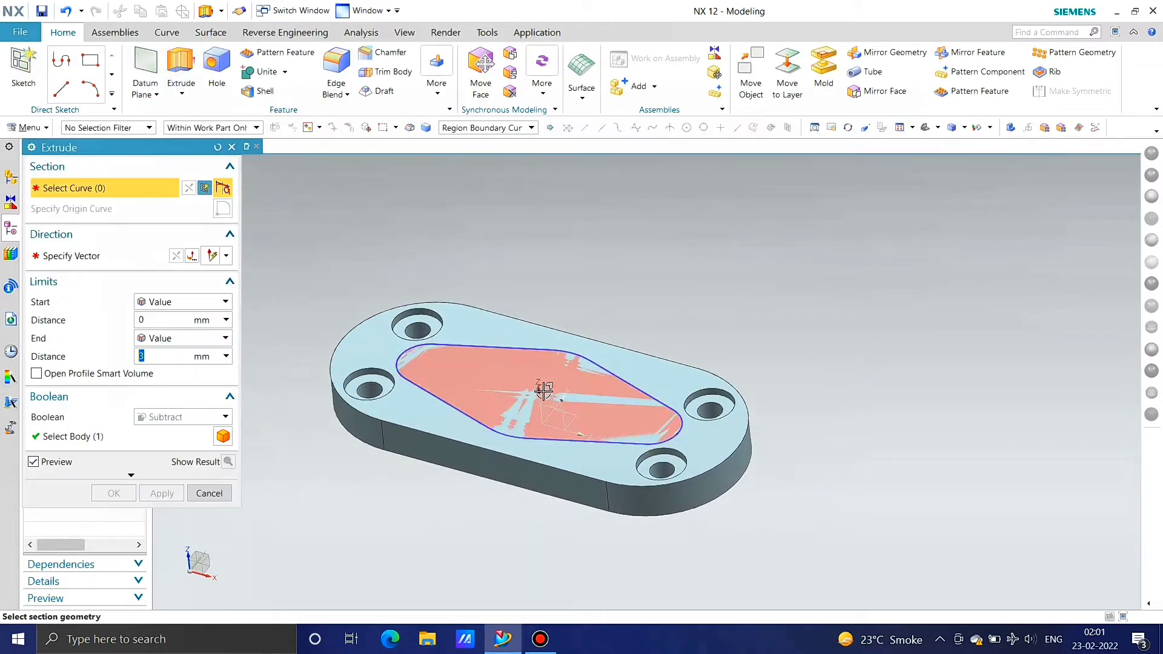
click(501, 374)
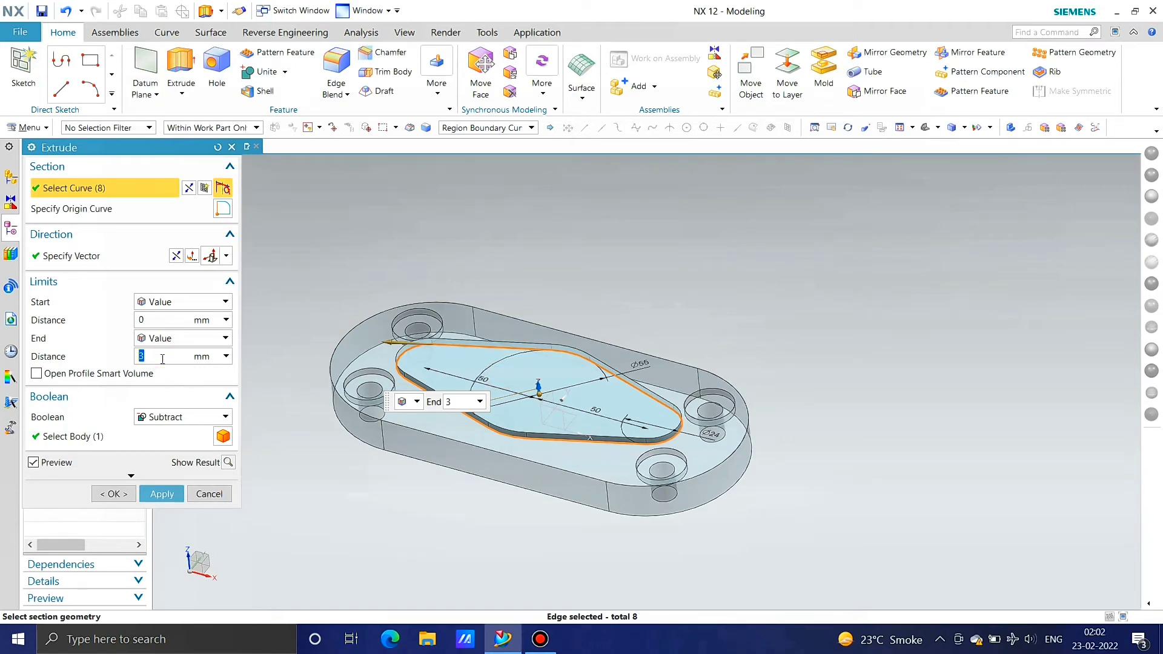
key(Return)
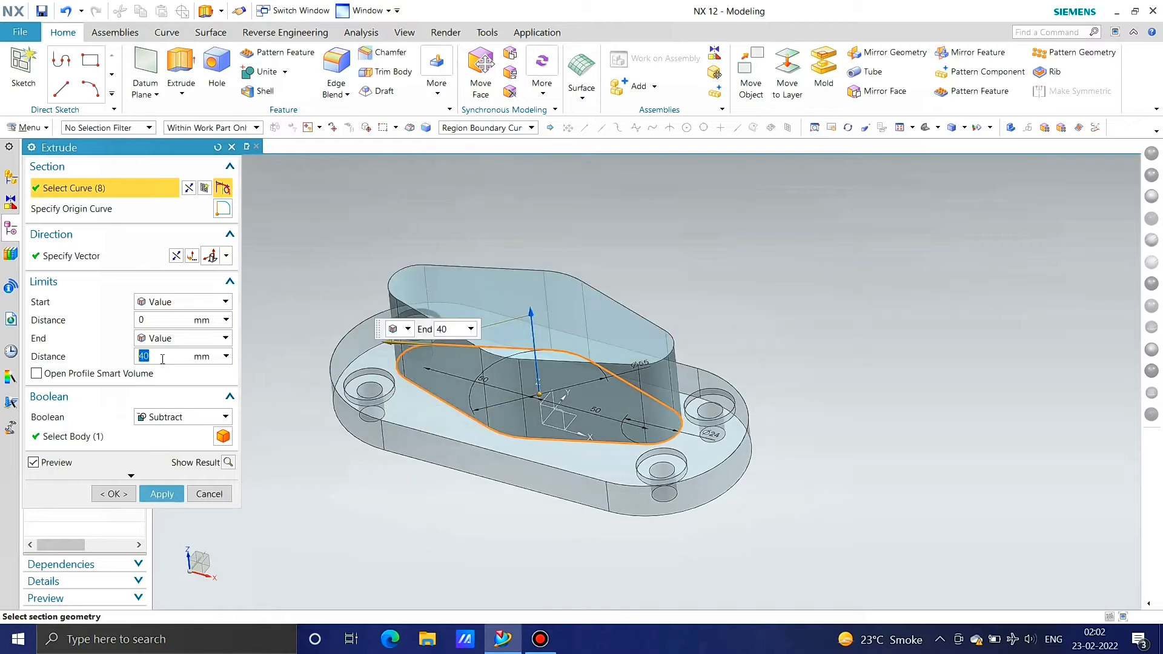
click(205, 418)
click(192, 430)
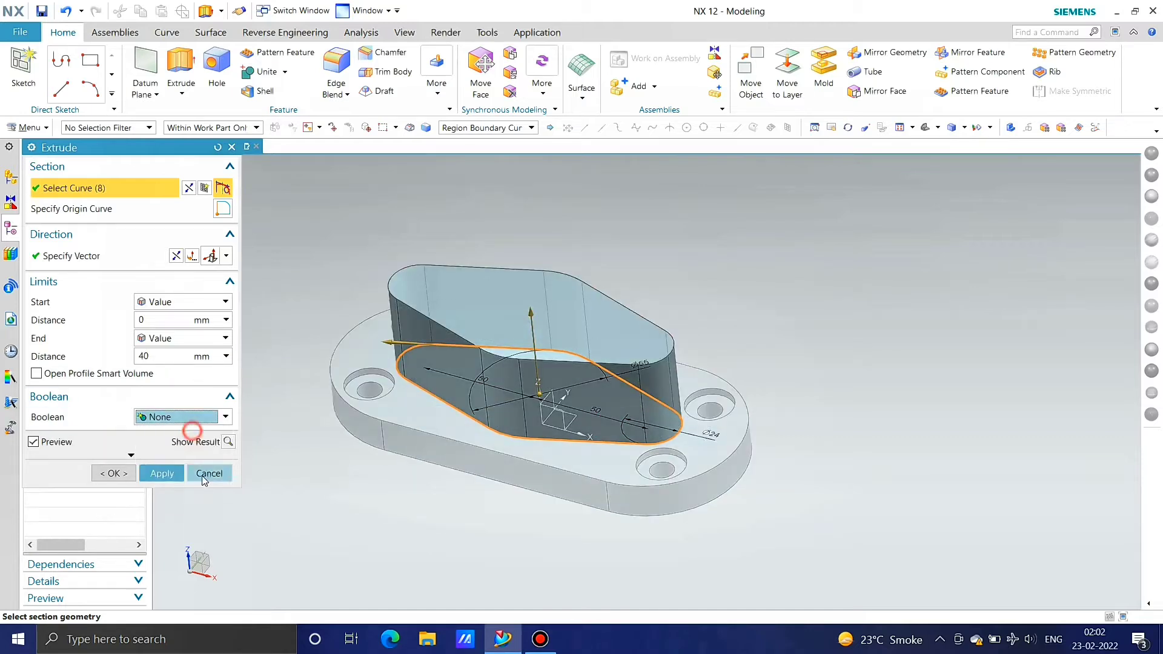
click(161, 473)
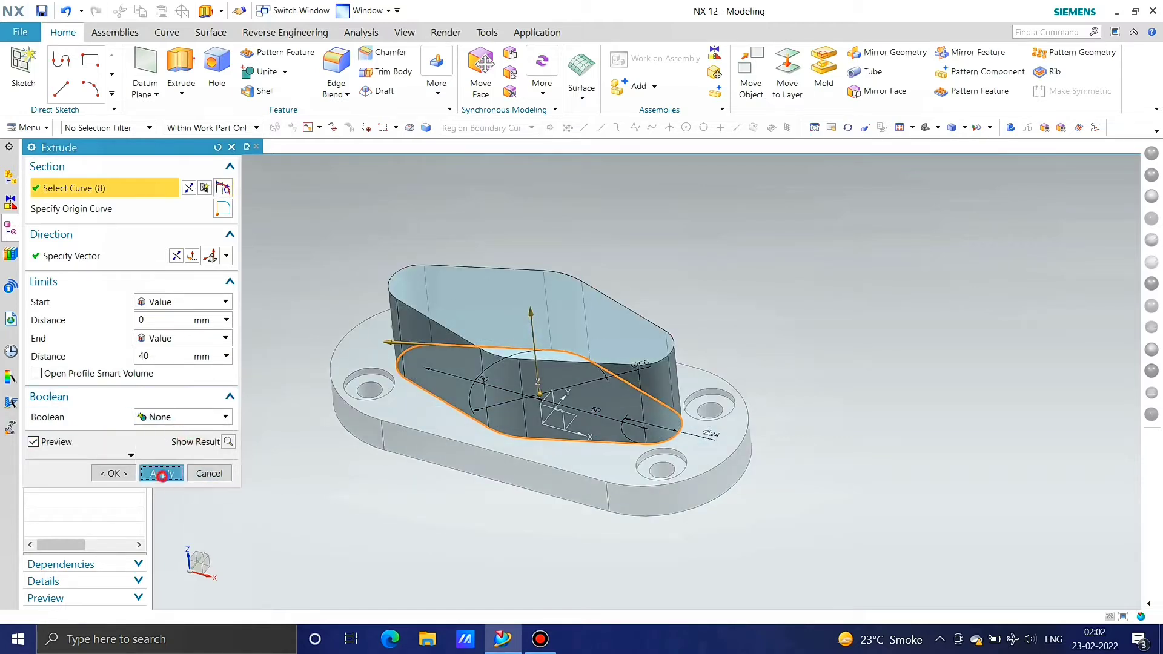
click(209, 473)
Step: Cut two simple 12 mm diameter holes, 30 mm deep, at the rounded end centres of the diamond block's top face with Boolean Subtract
middle_drag(554, 411, 563, 416)
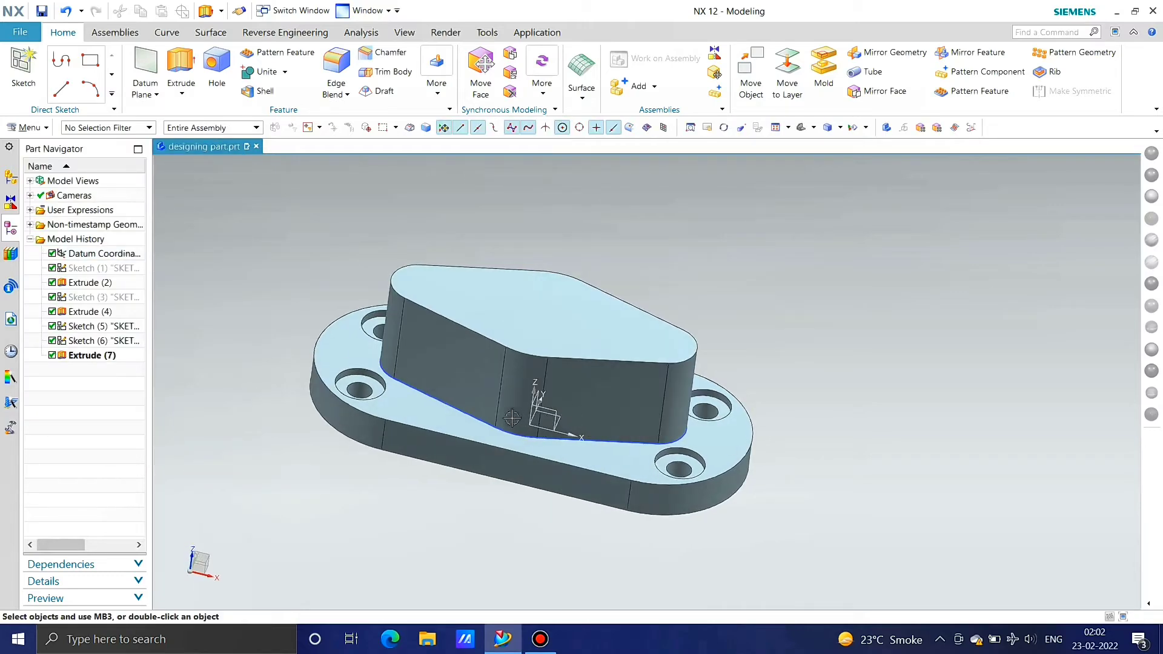
middle_drag(479, 423, 555, 301)
click(214, 54)
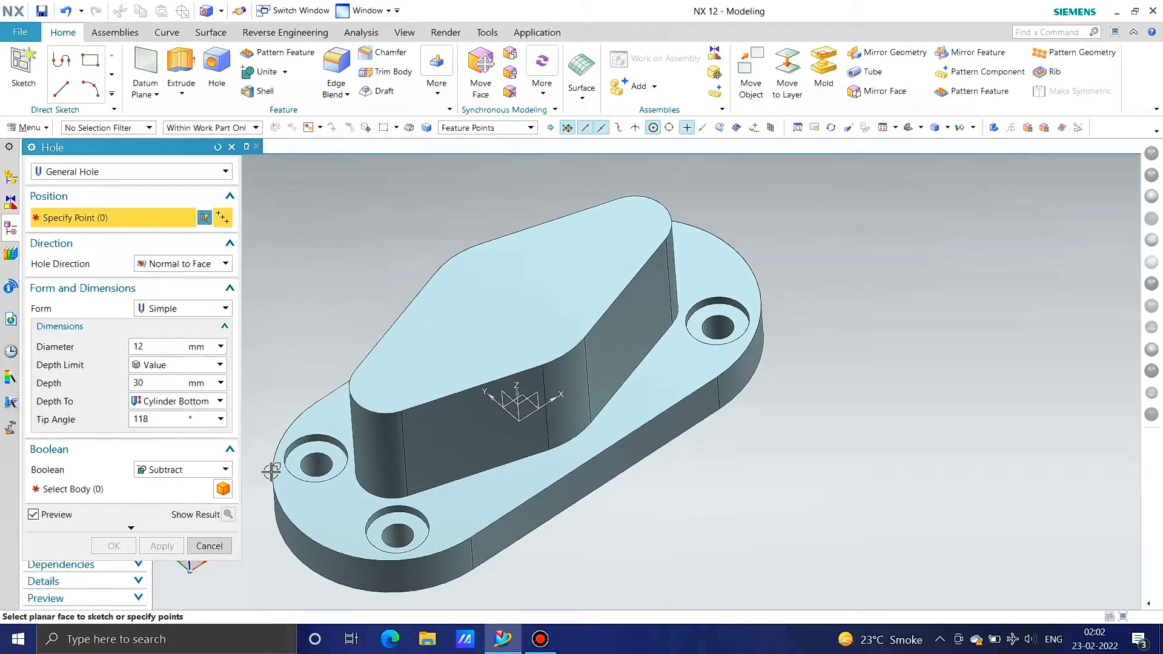
click(383, 413)
click(671, 215)
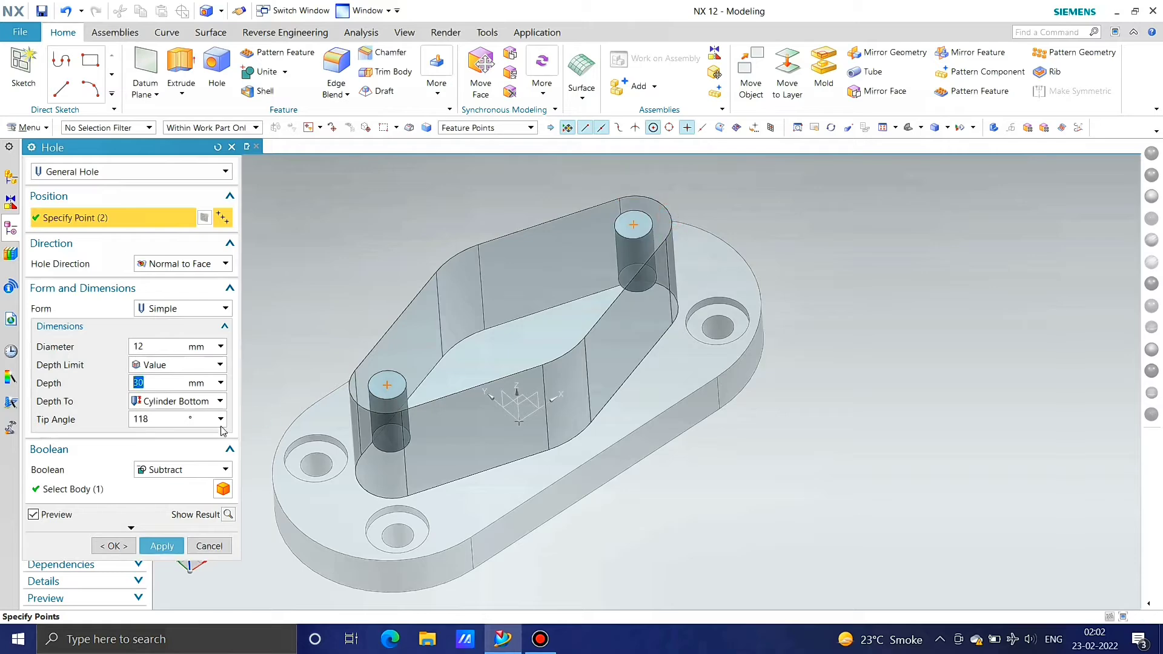
click(168, 539)
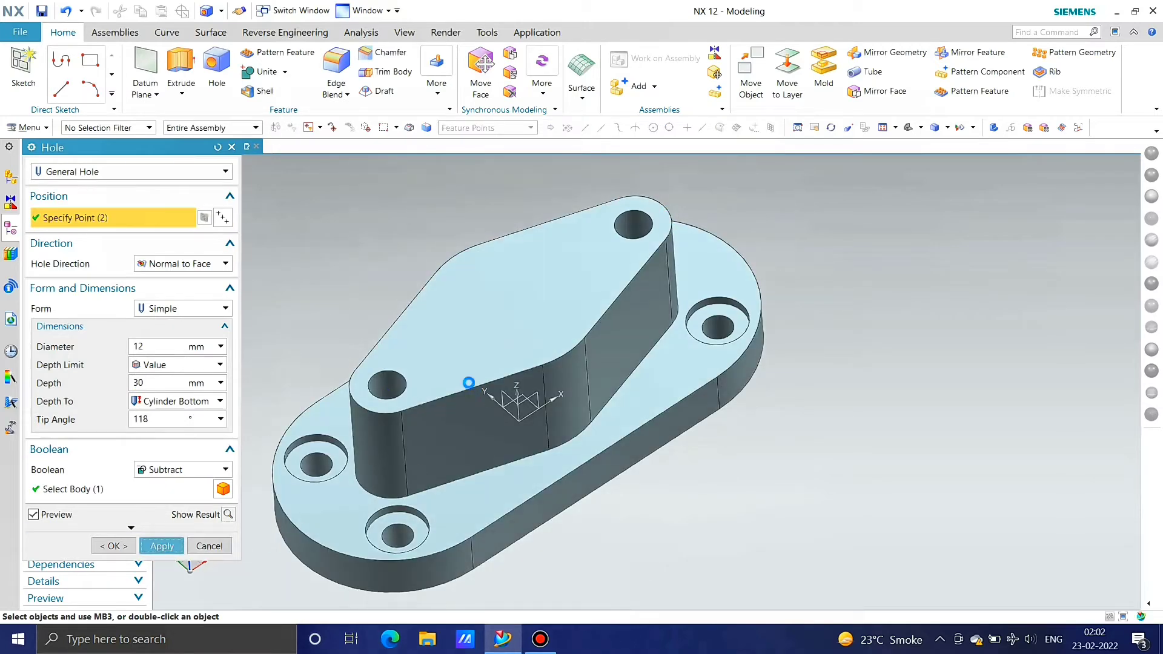
Step: Unite the diamond-shaped block as target with the slot-shaped base plate as tool body
middle_drag(558, 252, 616, 387)
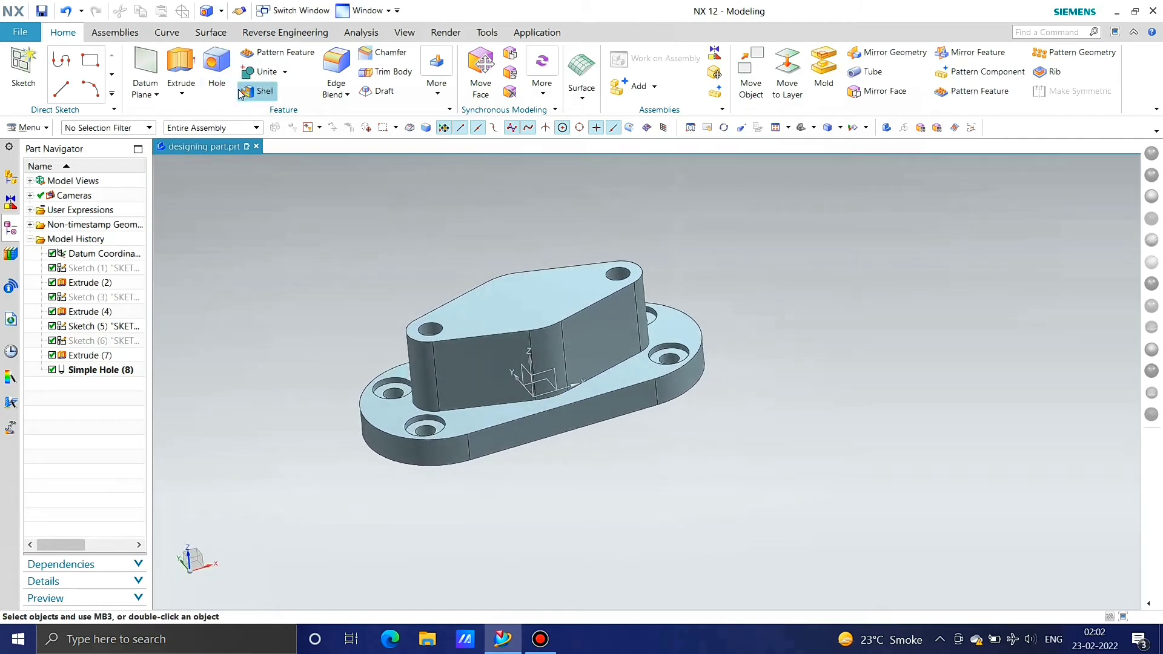
click(266, 72)
click(412, 369)
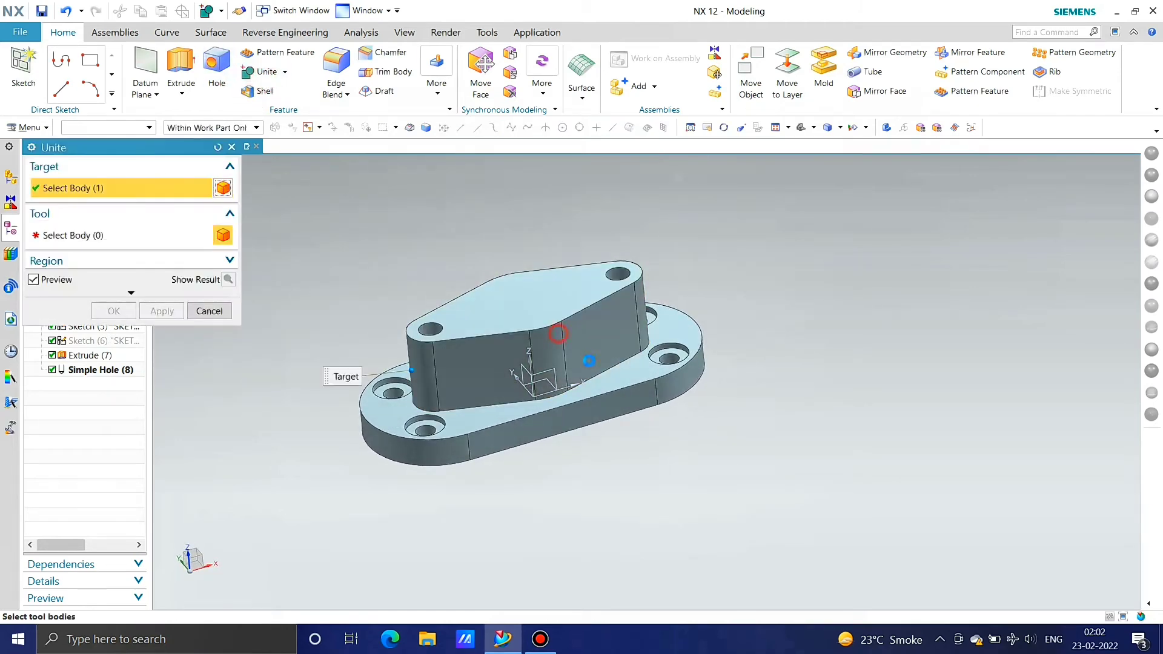
click(376, 418)
click(161, 311)
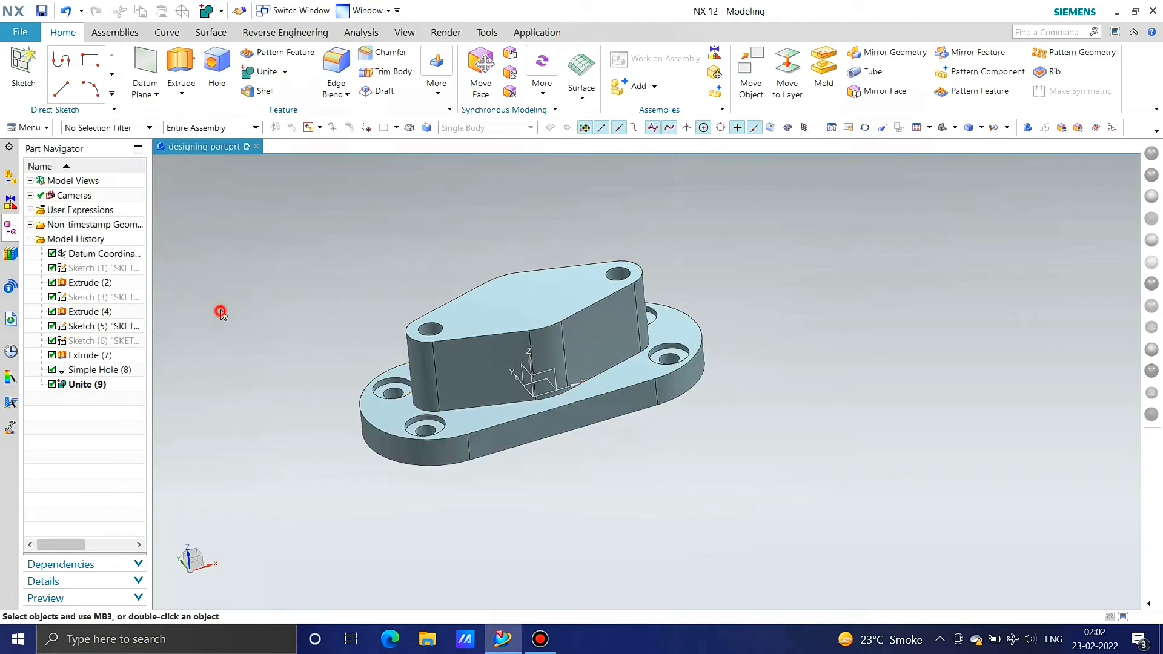
Step: Create a new sketch on the horizontal XY datum plane
click(23, 66)
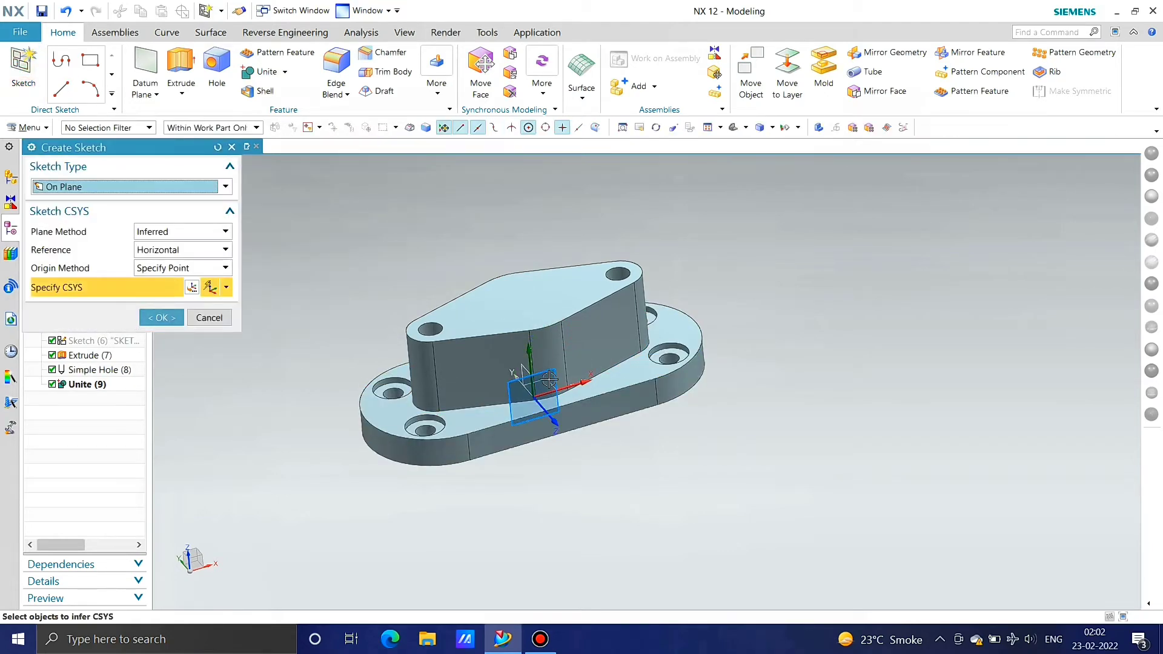
click(548, 380)
click(168, 319)
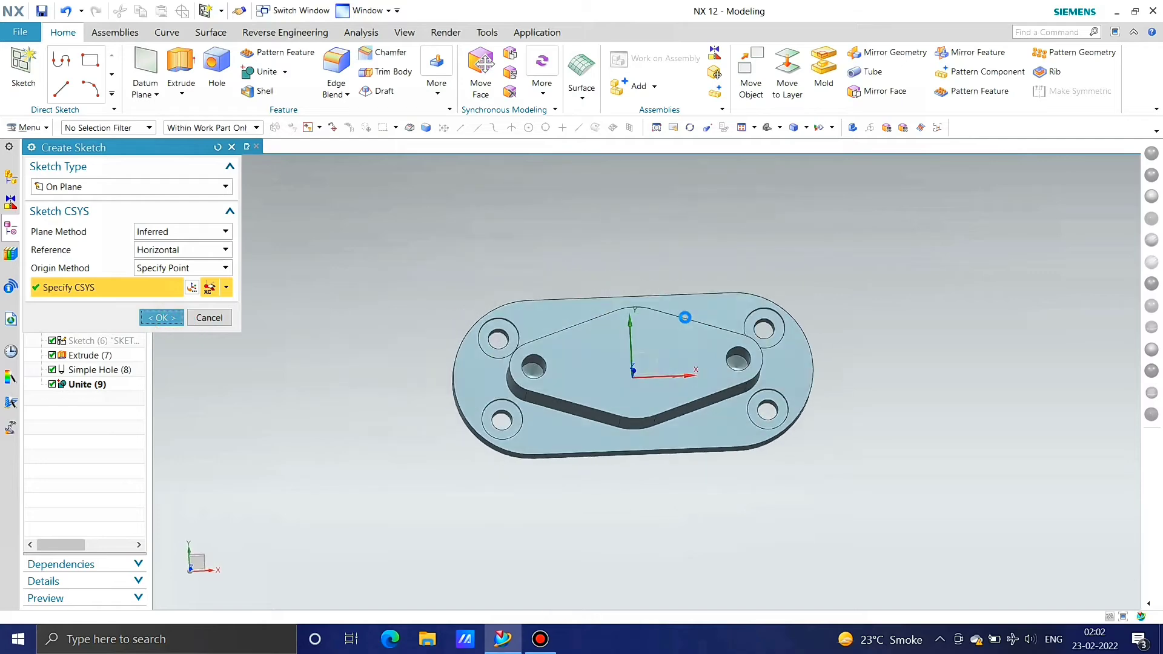
Step: Draw a vertical line between the midpoints of the plate's straight edges and a horizontal line between the outermost points of its end arcs
click(160, 60)
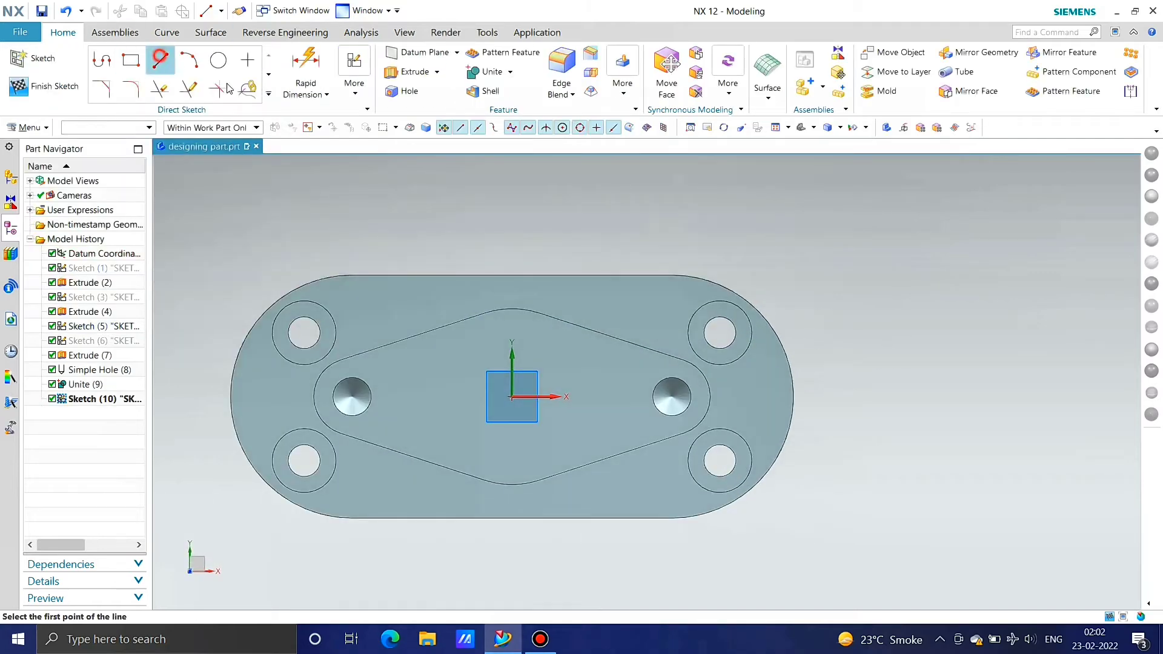
click(513, 274)
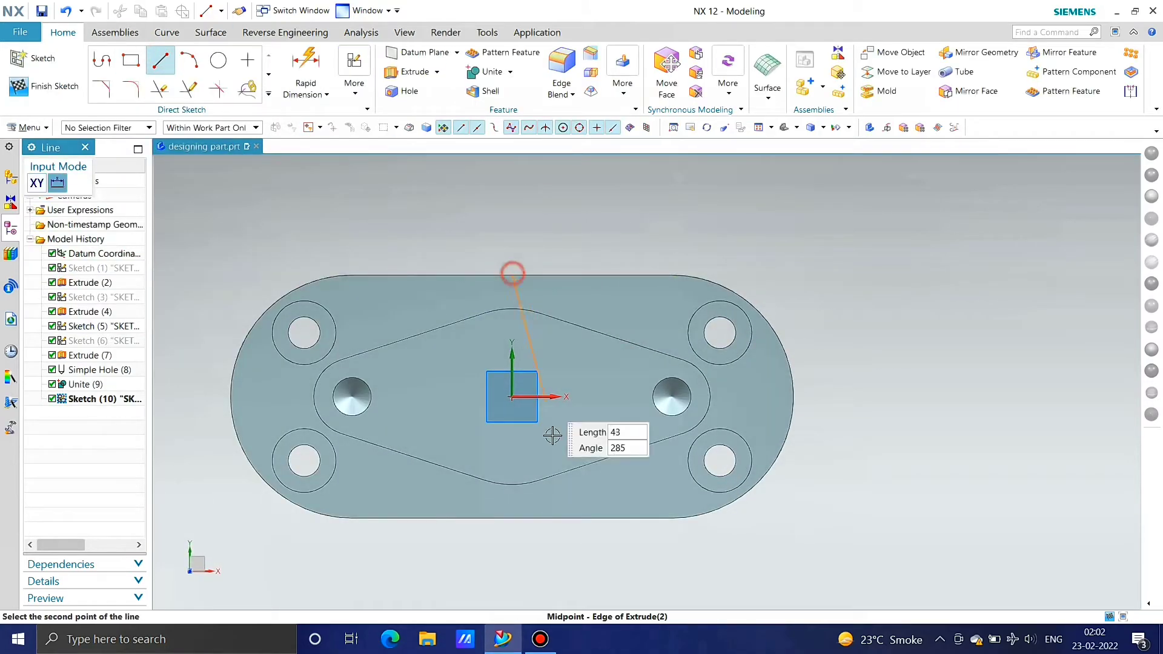
click(574, 506)
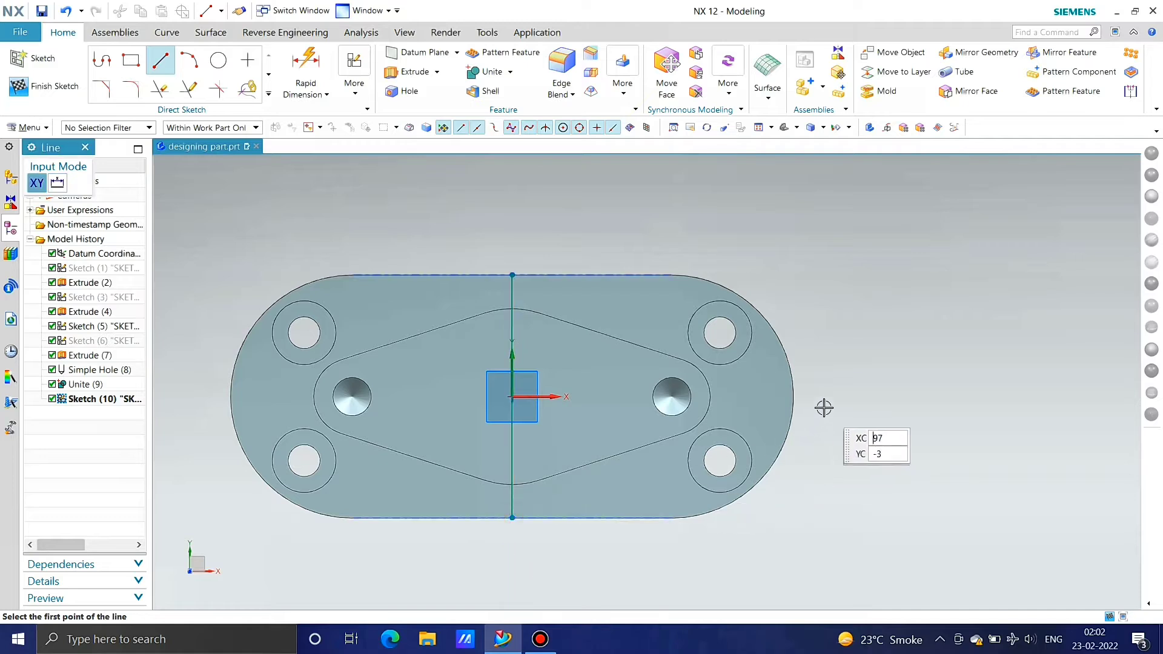
click(795, 396)
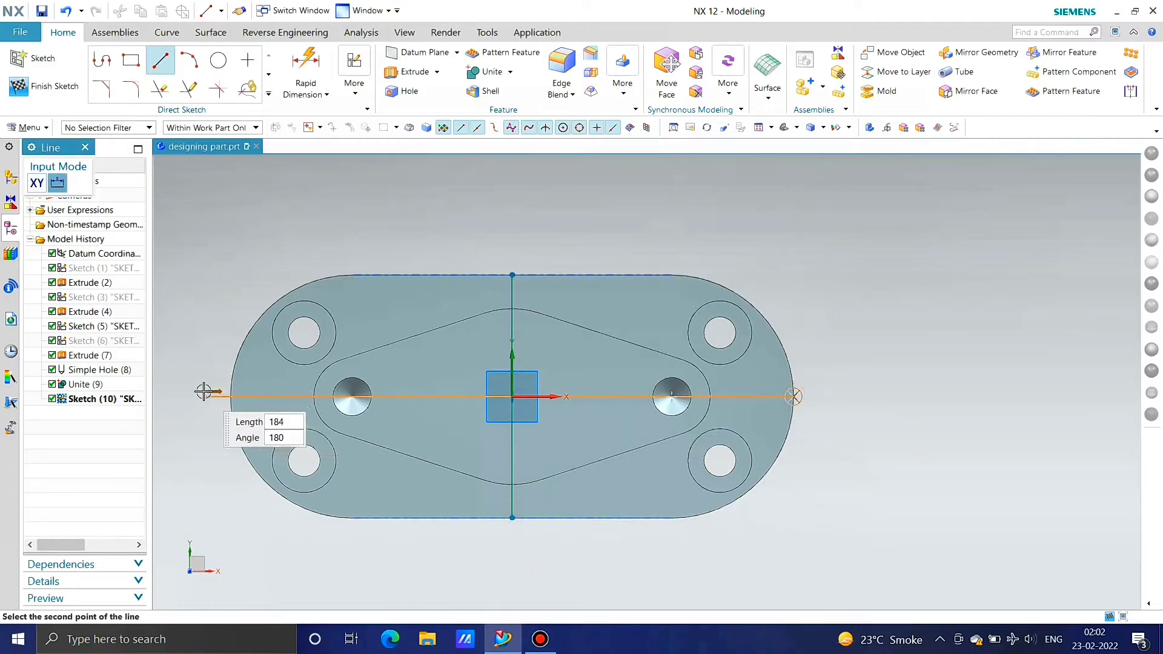
click(232, 396)
key(Escape)
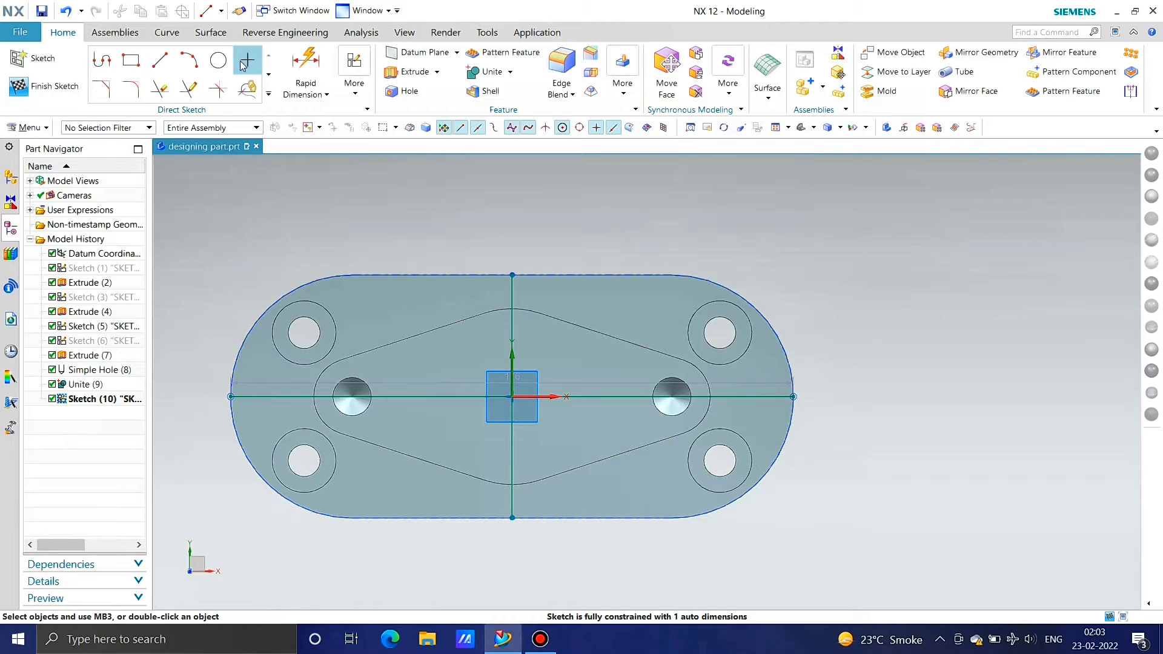
Step: Draw a 55 mm diameter circle centred on the origin, matching the diamond block's central arc
click(221, 60)
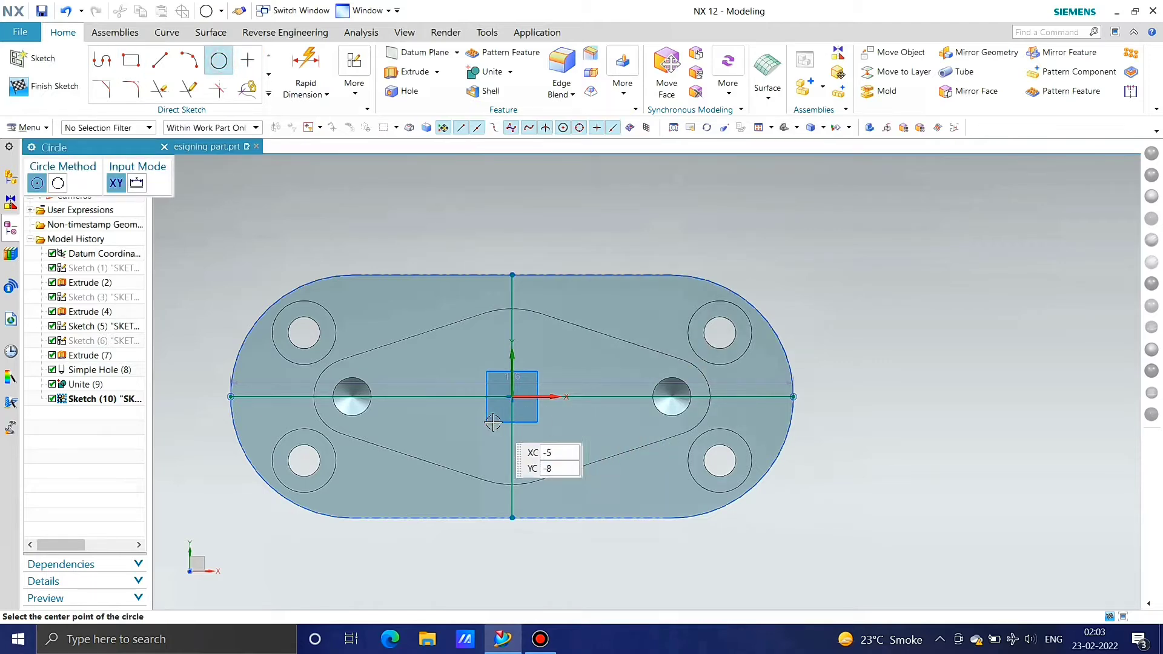
click(511, 396)
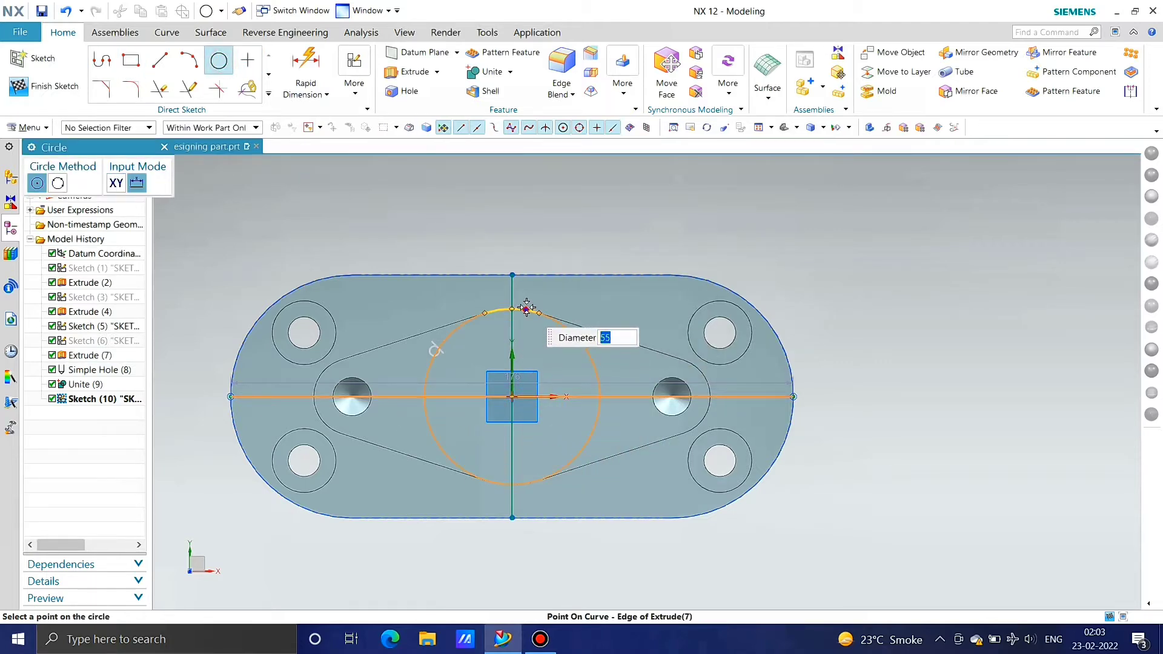
click(526, 308)
key(Escape)
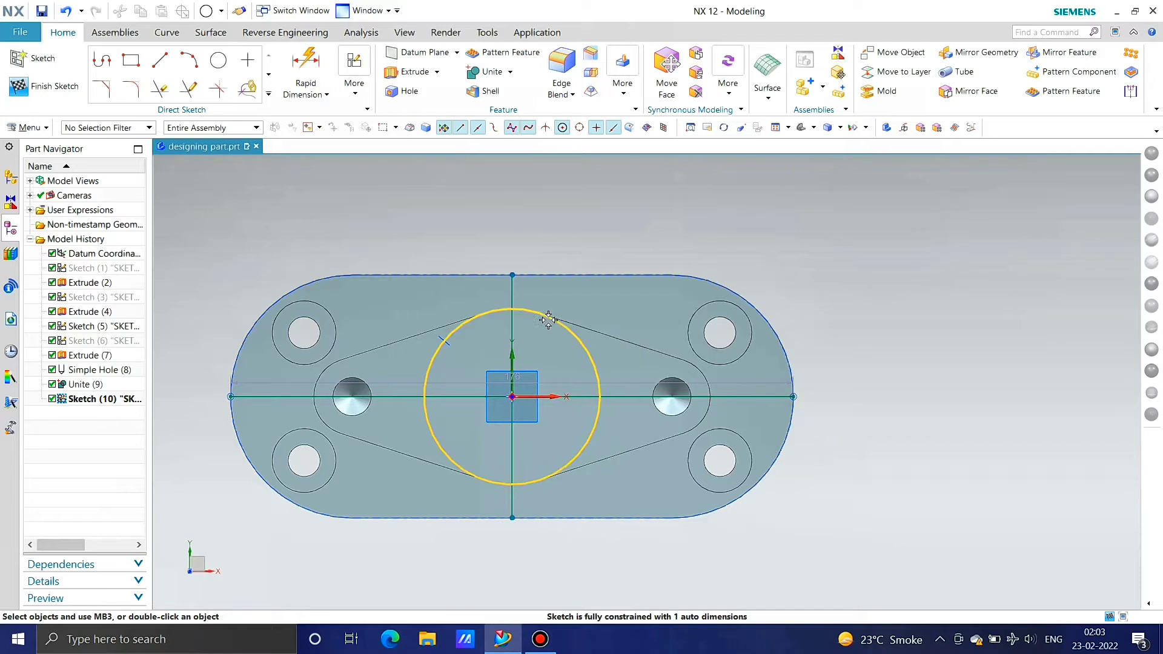
Step: Offset the horizontal centre line 45 mm upward in the sketch with Offset Curve
click(268, 95)
click(217, 193)
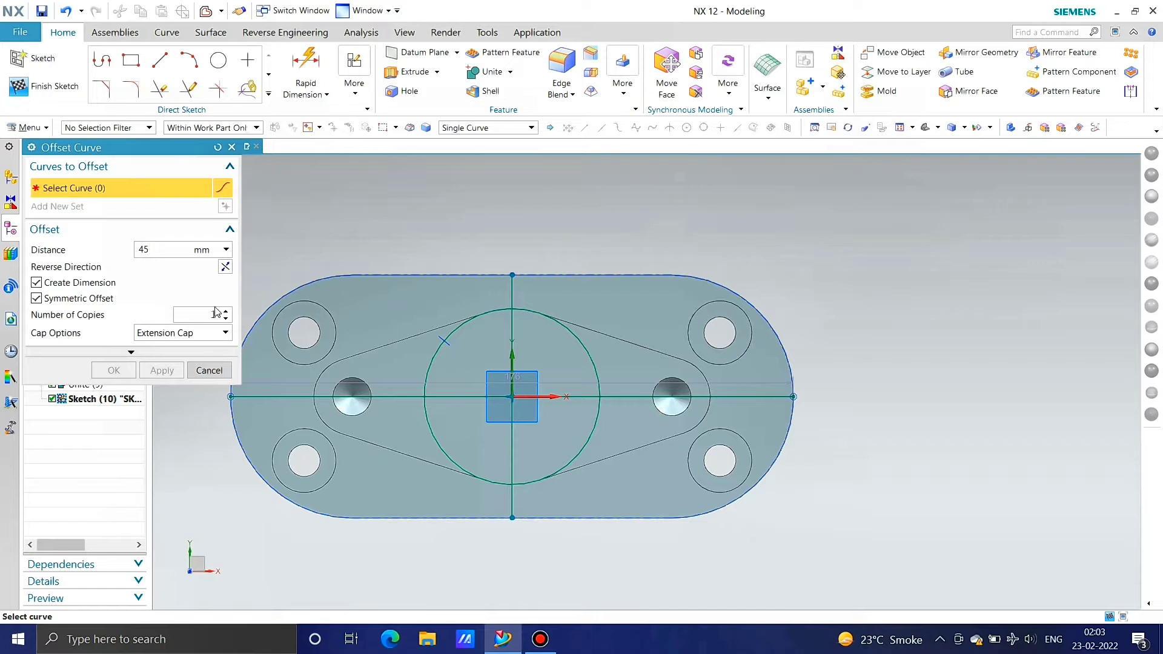
click(582, 391)
click(158, 376)
click(212, 371)
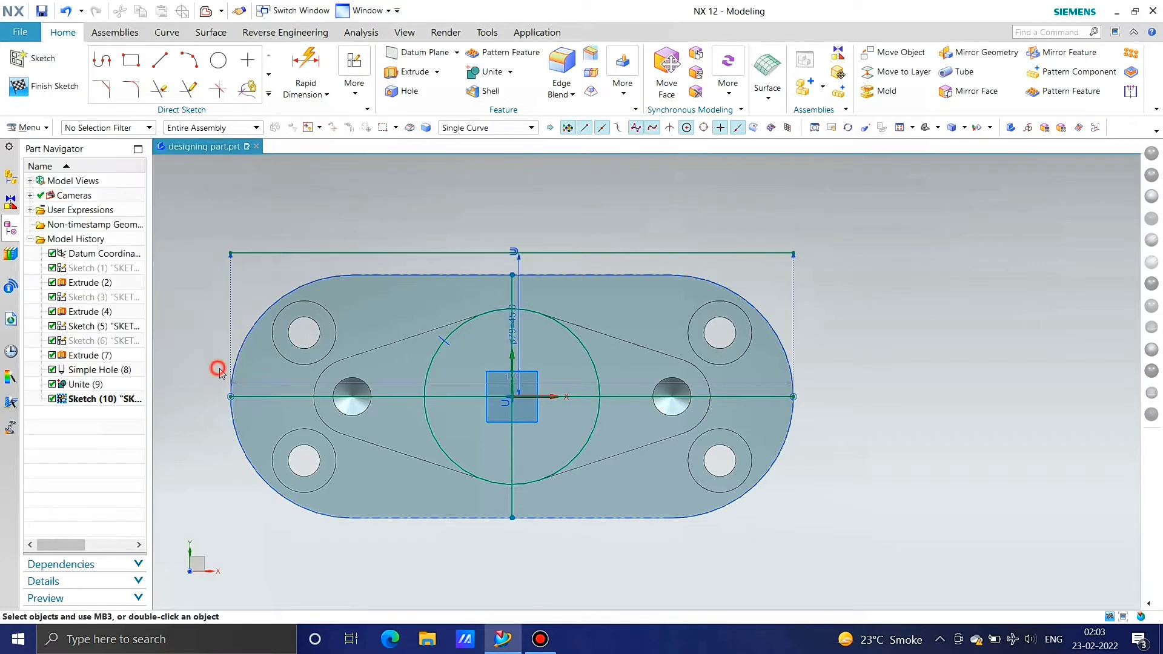
Step: Convert the offset line and the horizontal and vertical centre lines to reference geometry
click(372, 252)
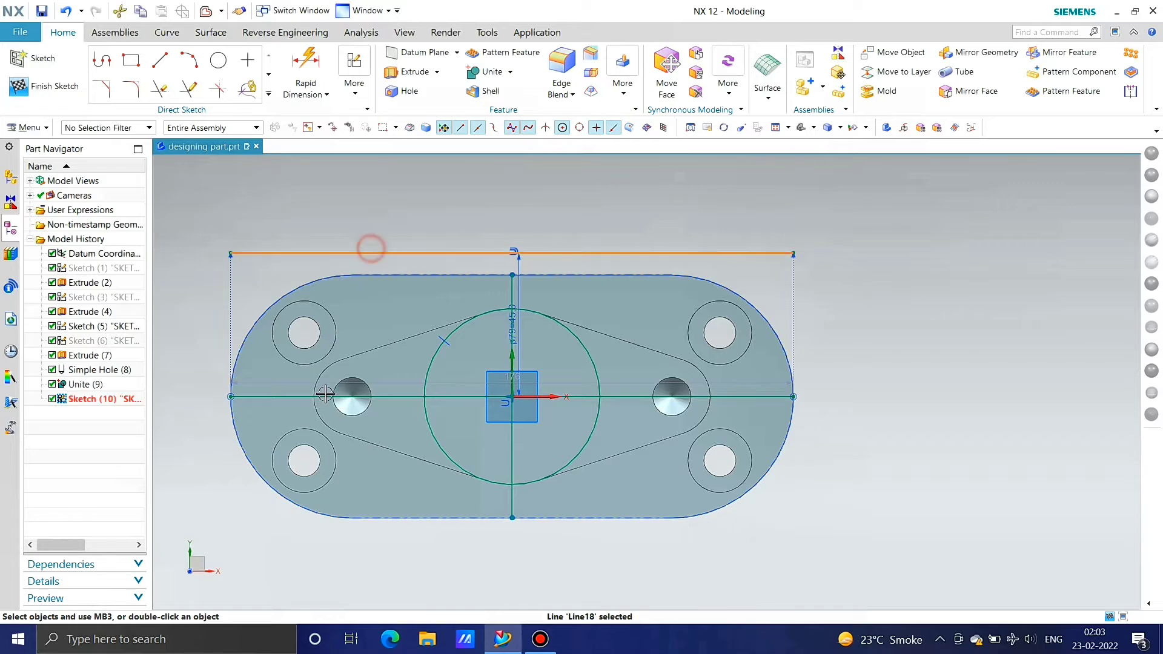
right_click(274, 397)
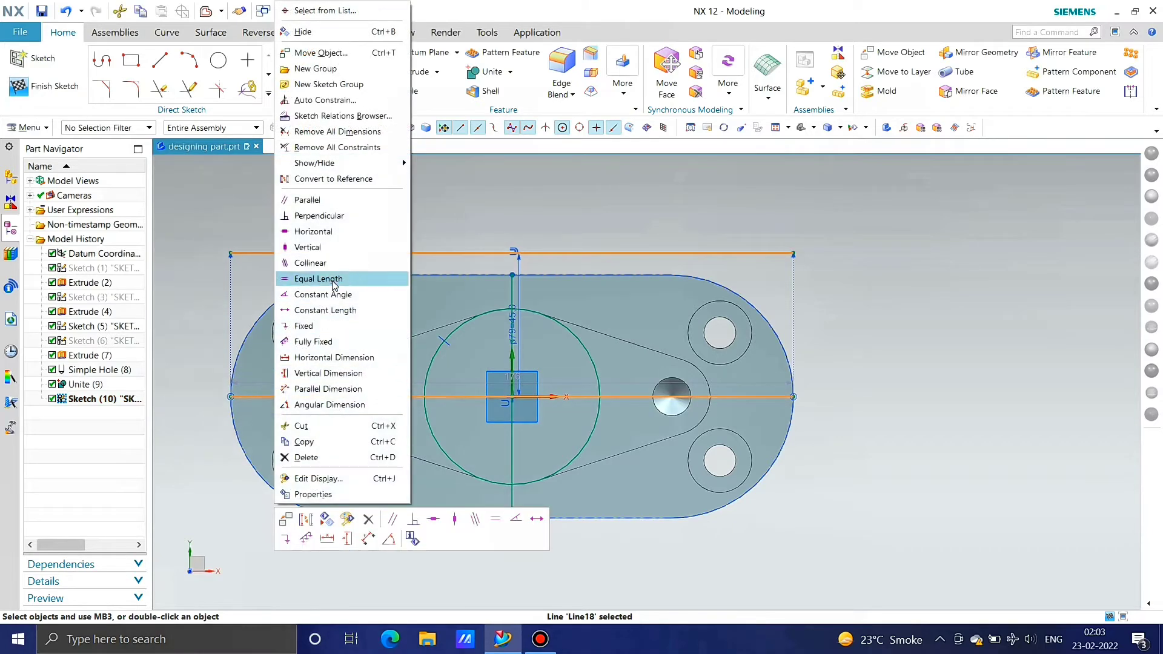
click(330, 179)
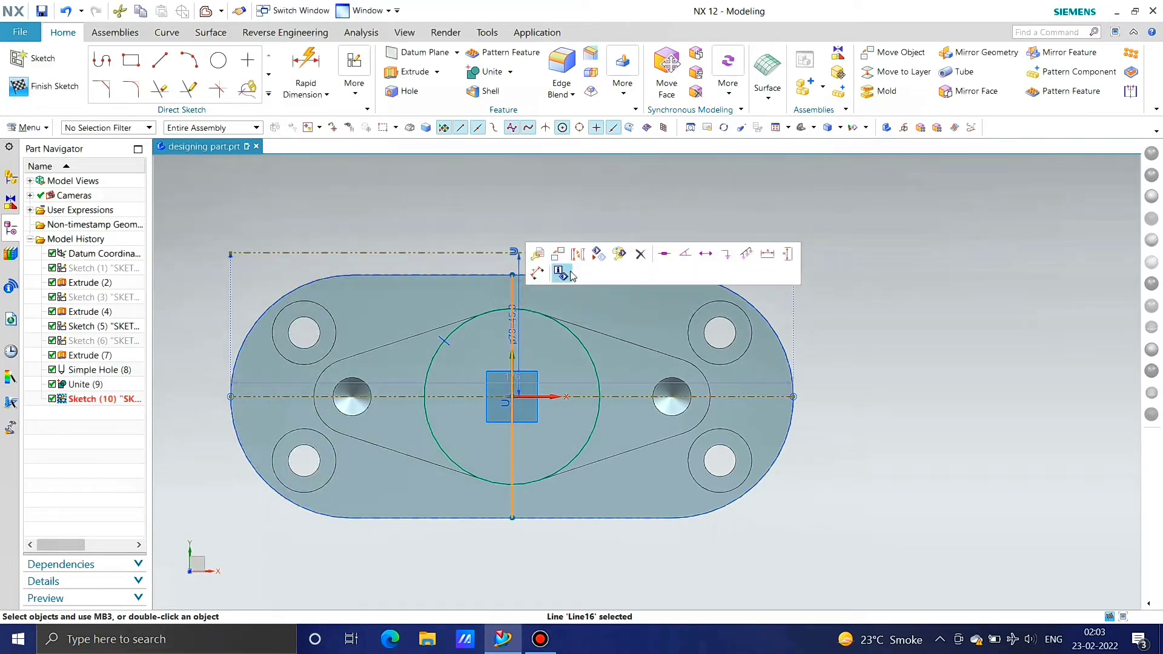
click(576, 249)
Step: Extend the upper end of the vertical centre line to the offset reference line with Quick Extend
click(189, 89)
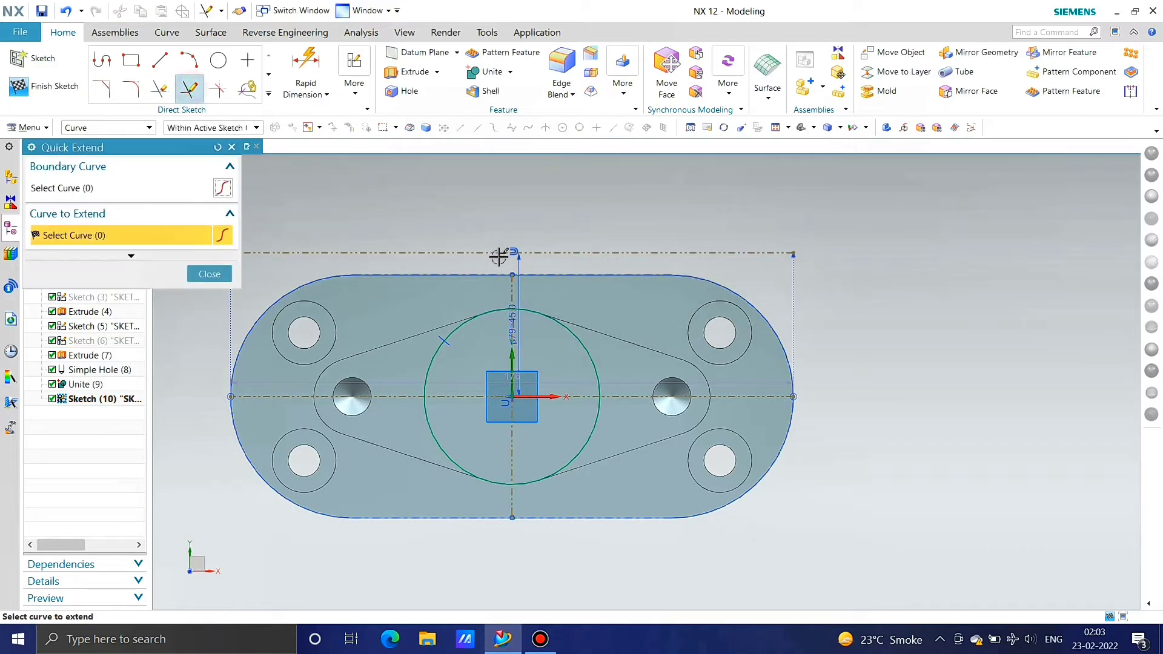
click(511, 282)
key(Escape)
Step: Draw a 20 mm diameter circle centred where the vertical centre line meets the offset reference line
click(223, 70)
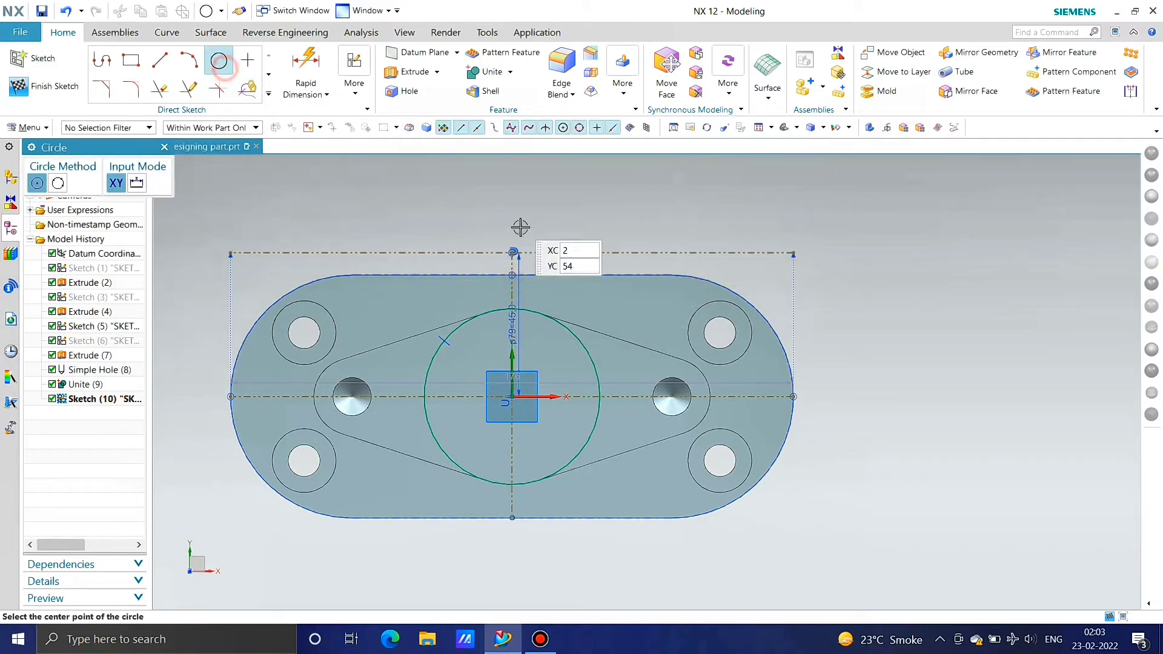
click(512, 253)
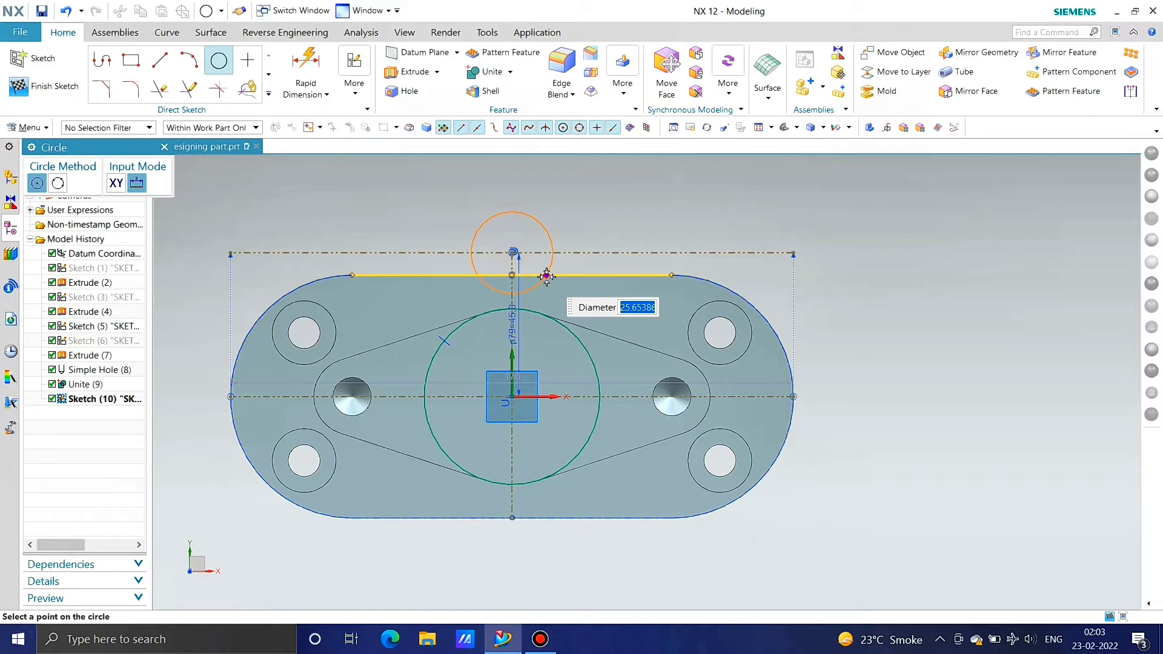
text(20)
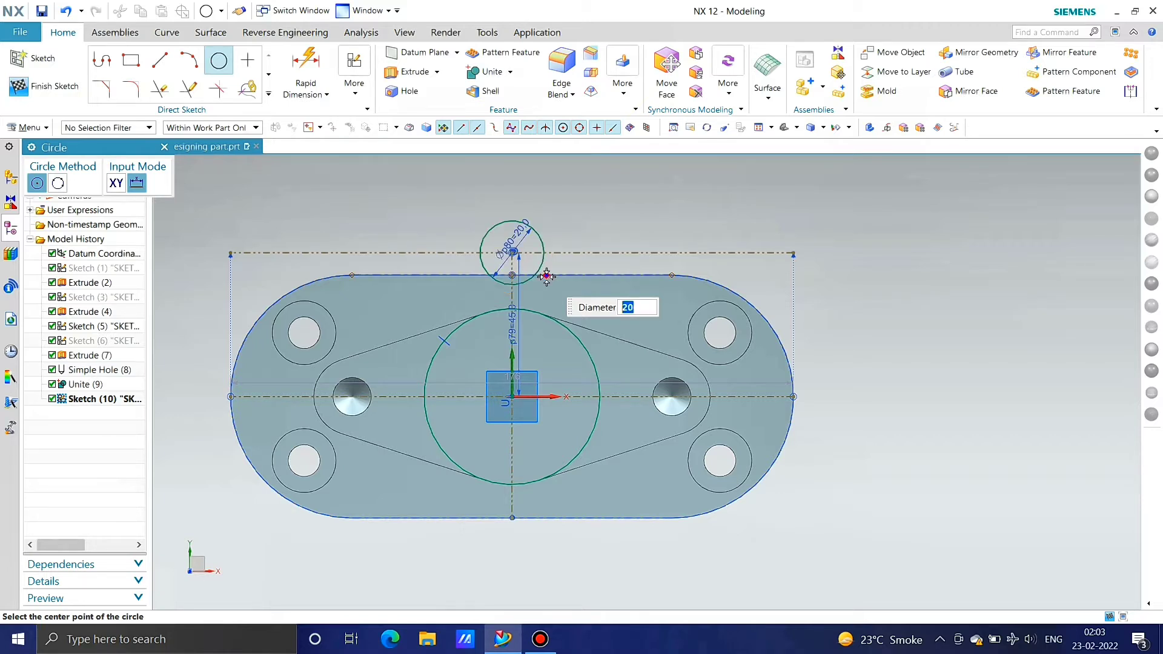
key(Return)
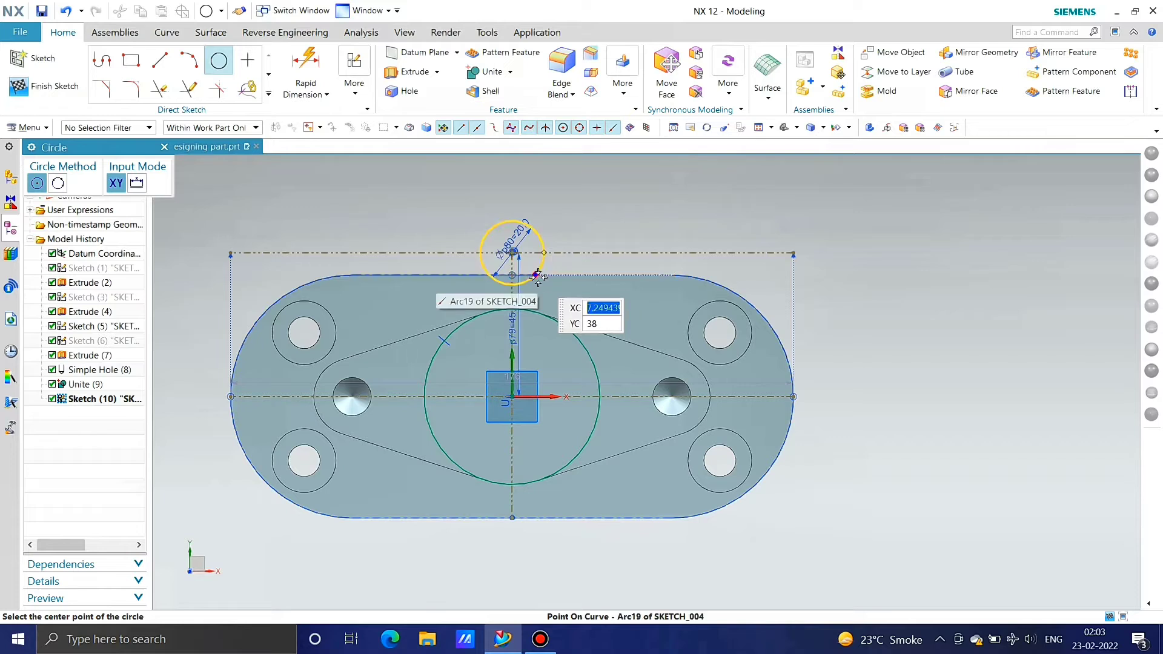
key(Escape)
click(189, 61)
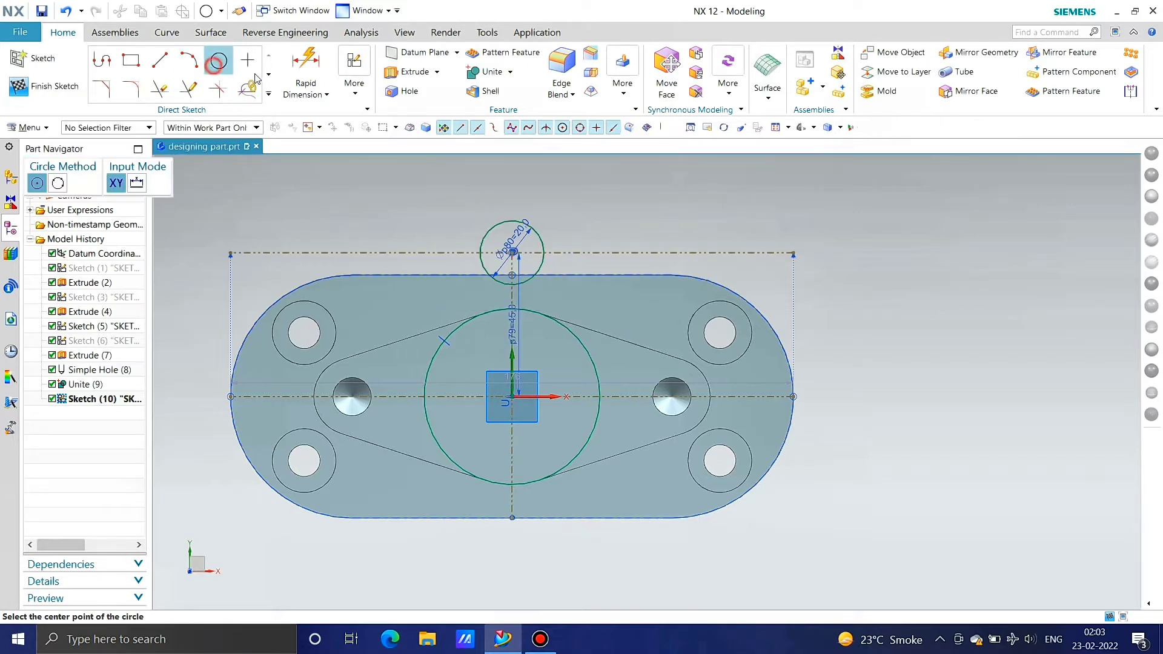
key(Escape)
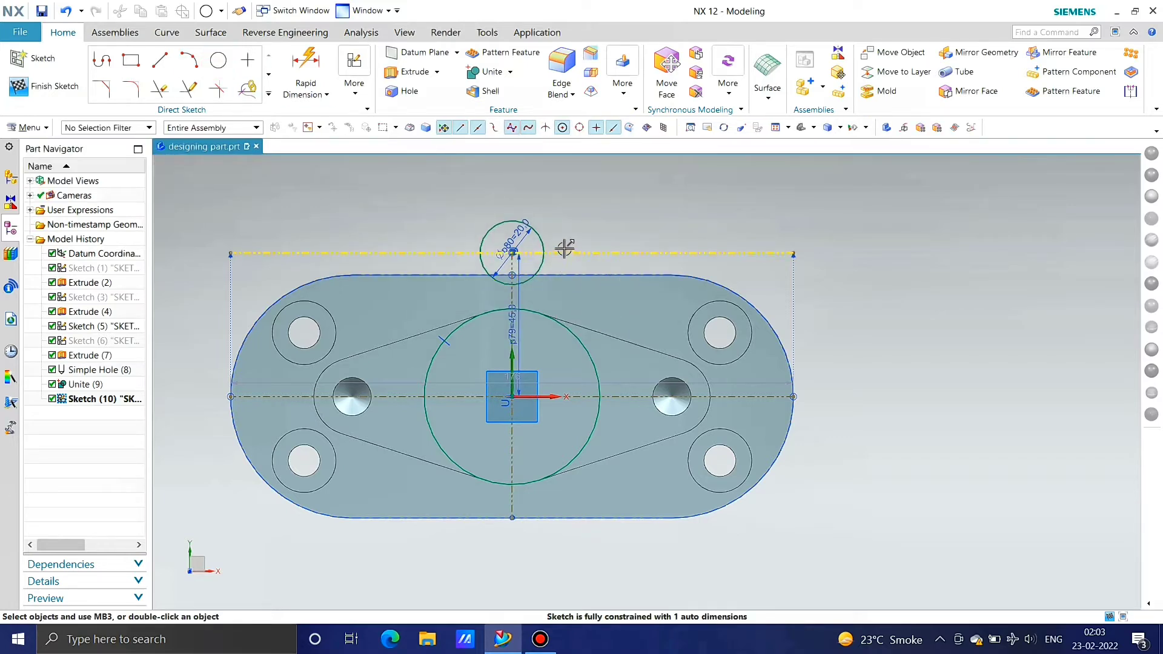
Step: Draw two lines tangent to the 55 mm and 20 mm circles, one on each side of the vertical centre line
click(169, 71)
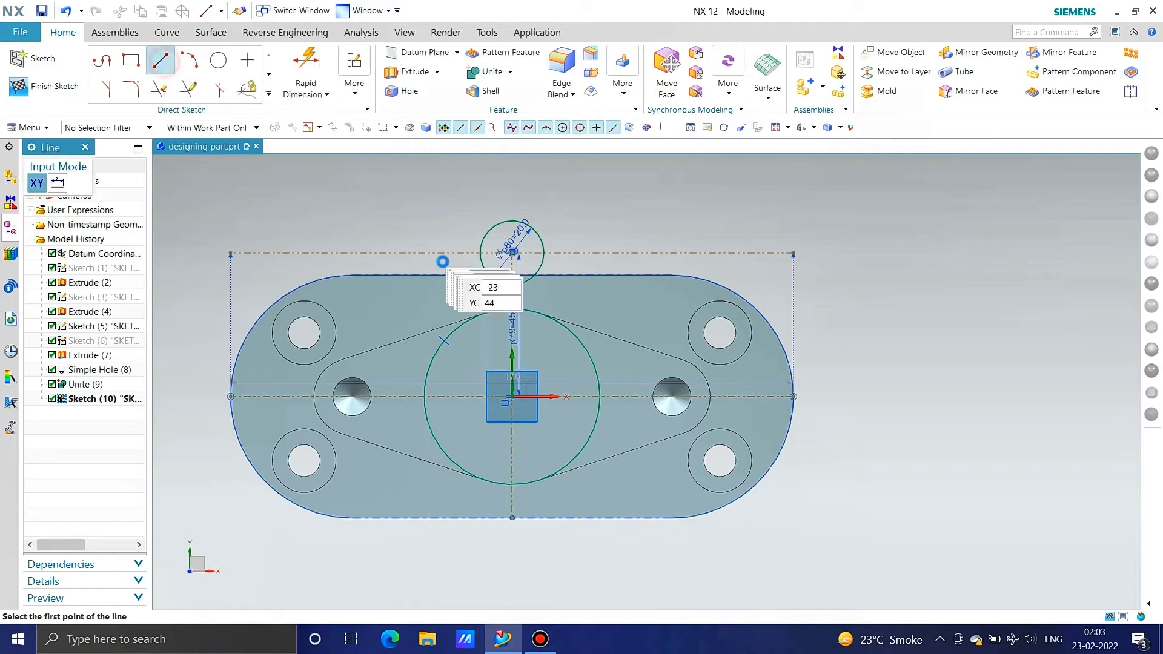
click(440, 339)
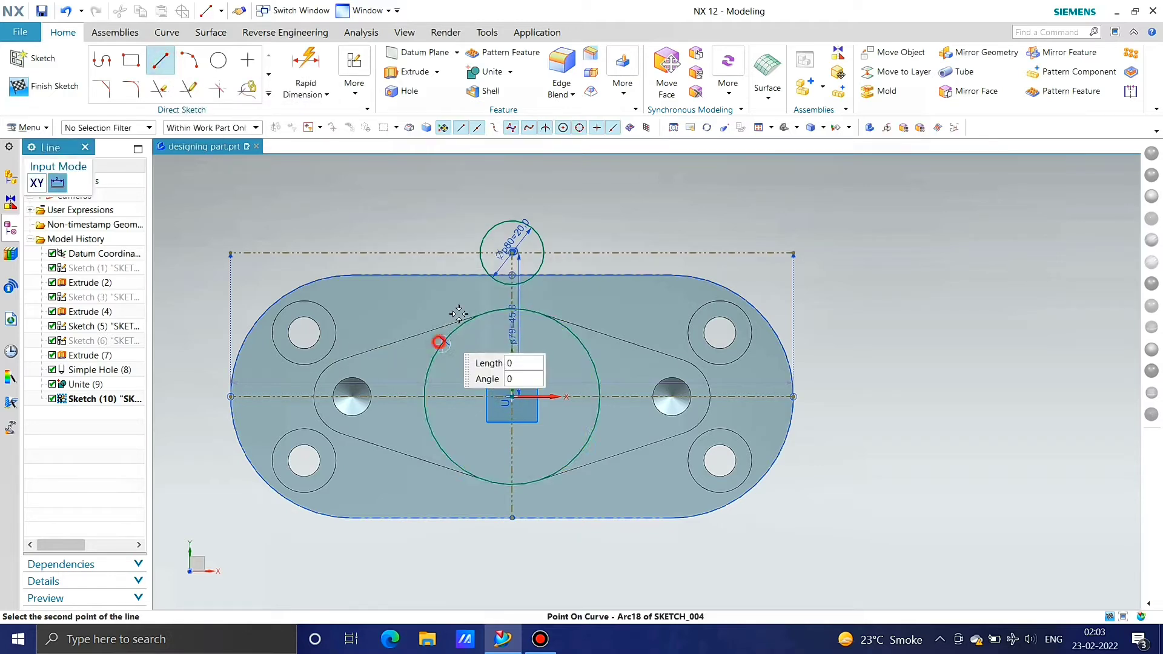
click(479, 242)
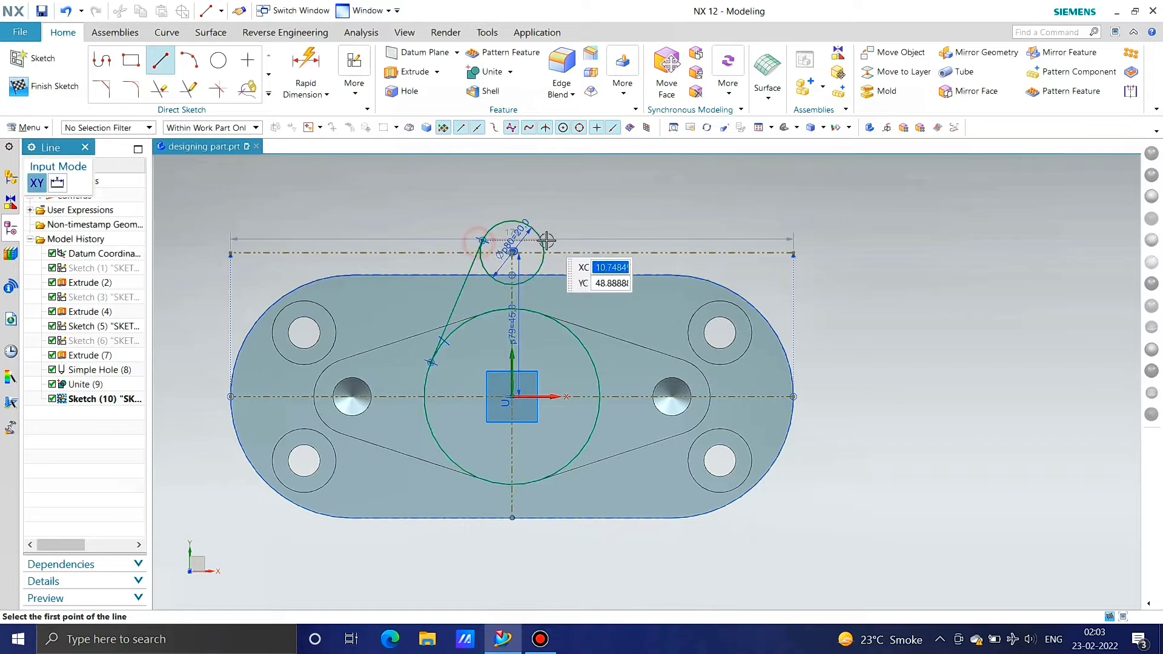
click(541, 243)
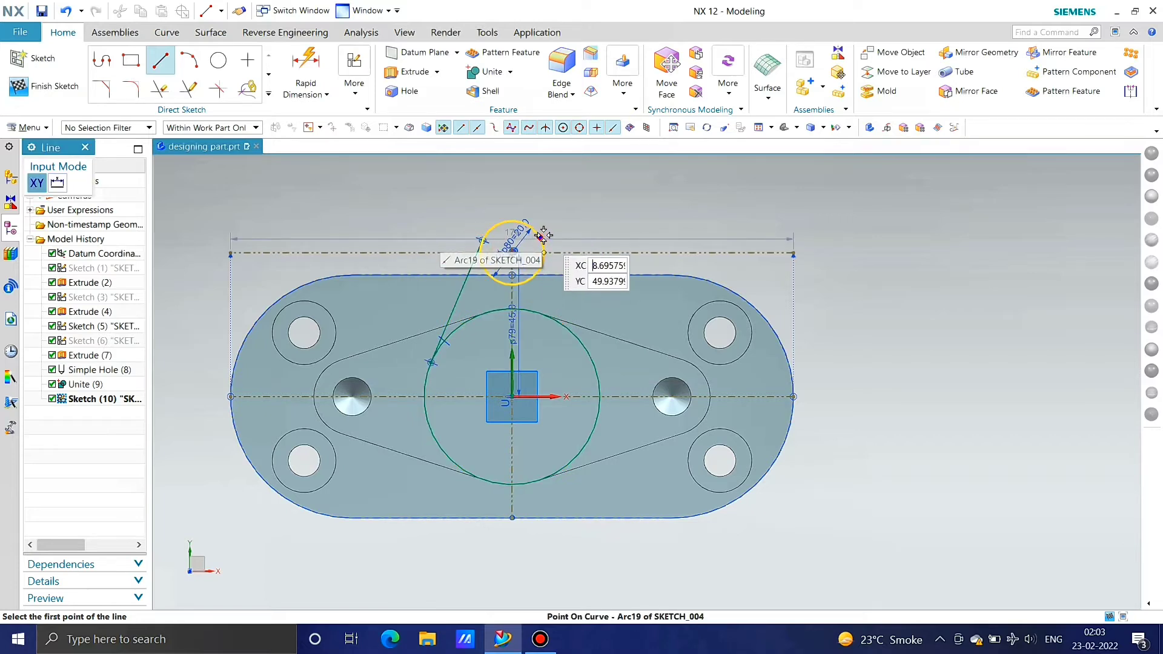
click(582, 342)
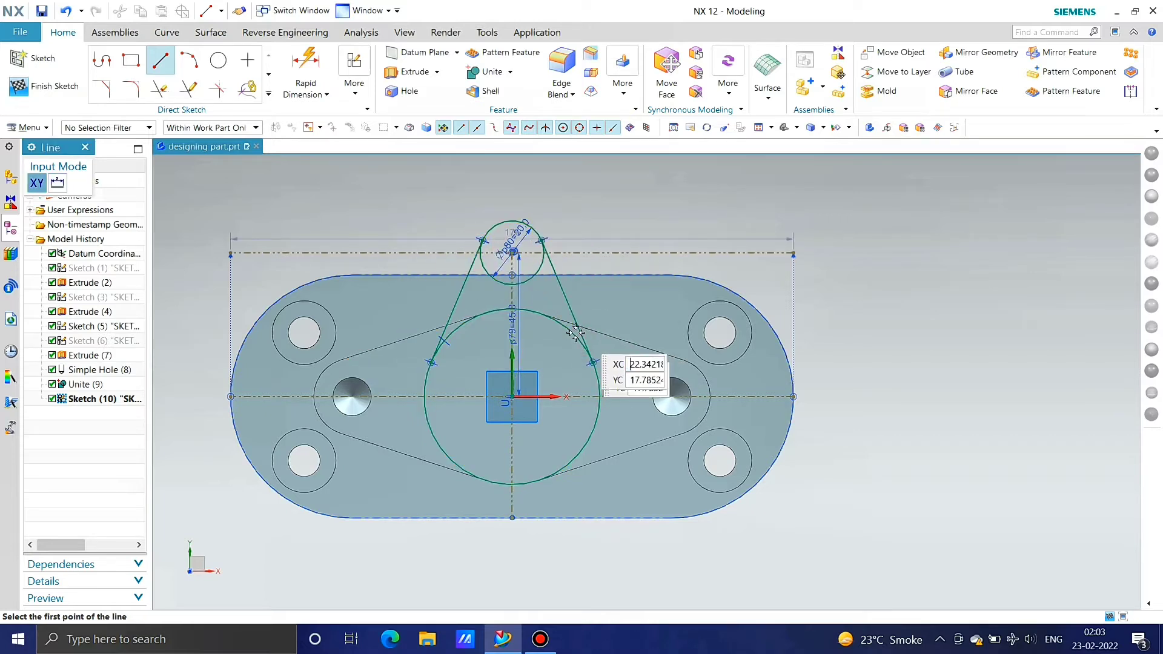
key(Escape)
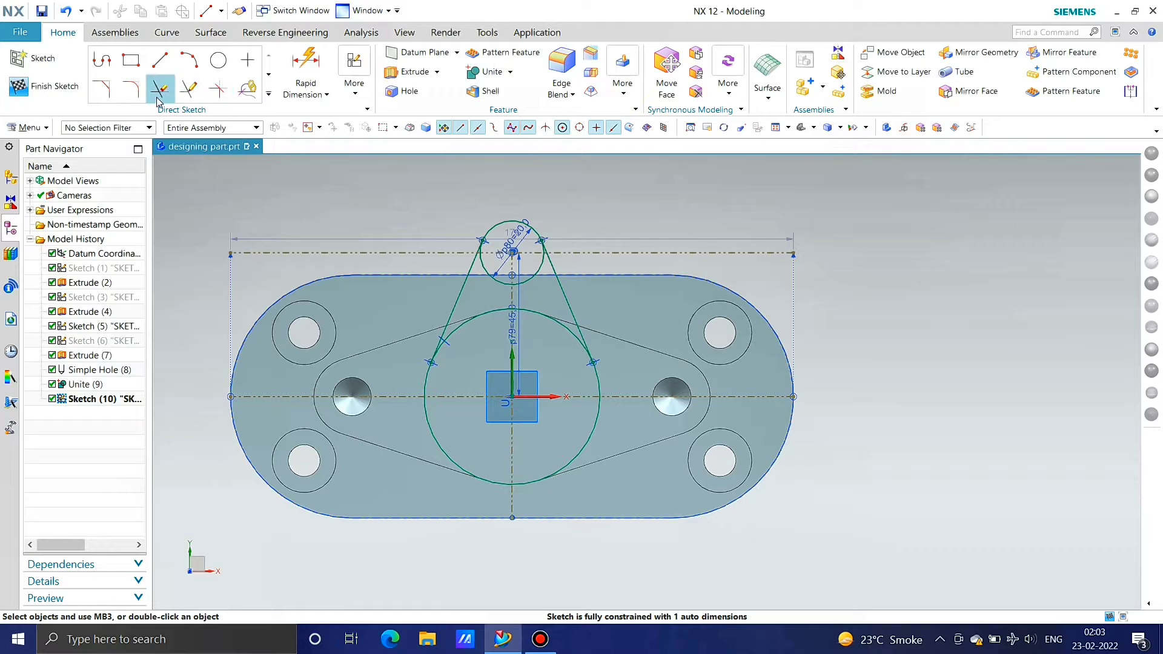
Step: Project the diamond block's two upper slanted edges into the sketch with Project Curve
click(267, 95)
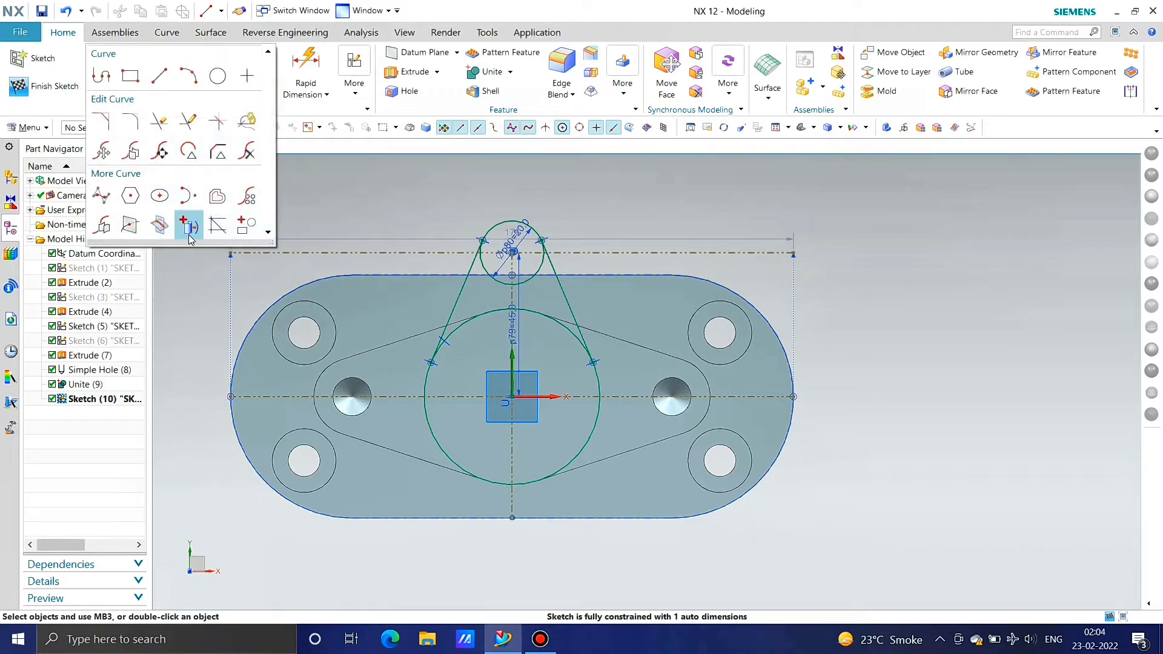
click(188, 225)
click(417, 337)
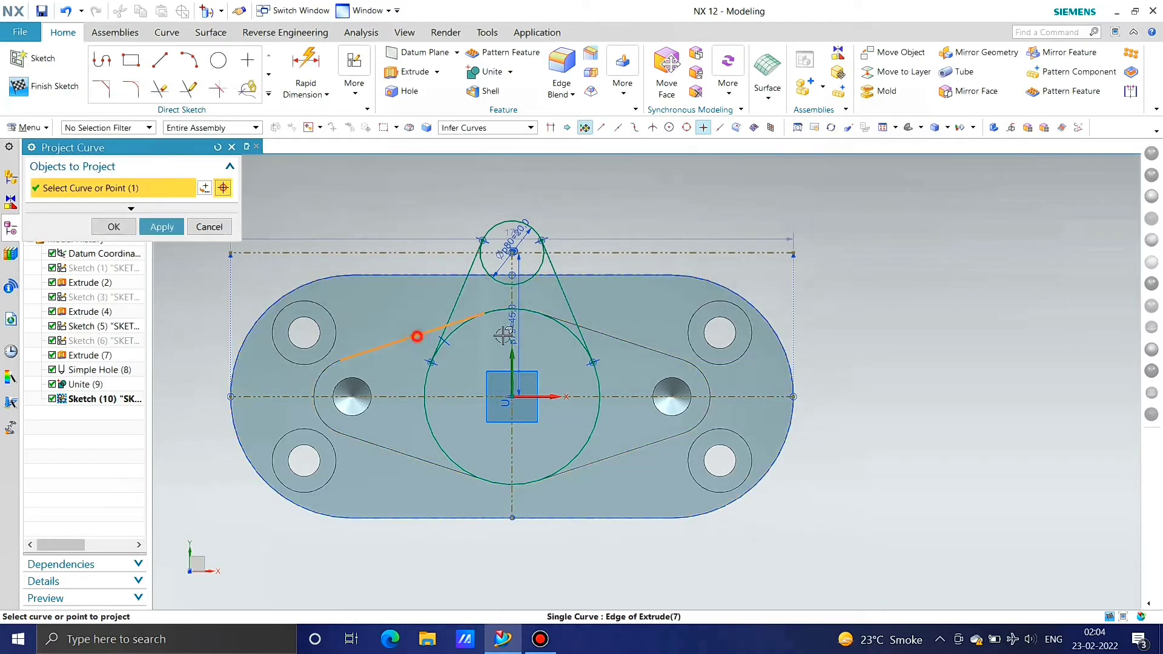
click(611, 335)
click(178, 232)
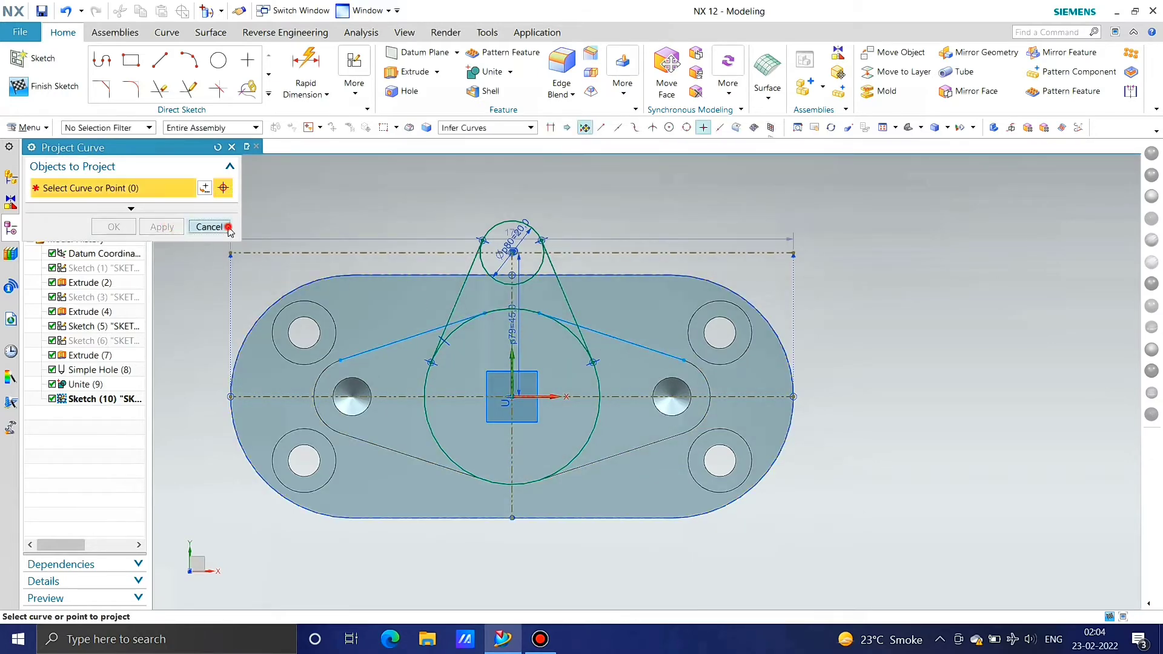
click(209, 226)
Step: Trim the projected lines, tangent lines and 55 mm circle to the lug's lower outline, and convert the circle's leftover lower arc to reference
scroll(563, 294, up, 2)
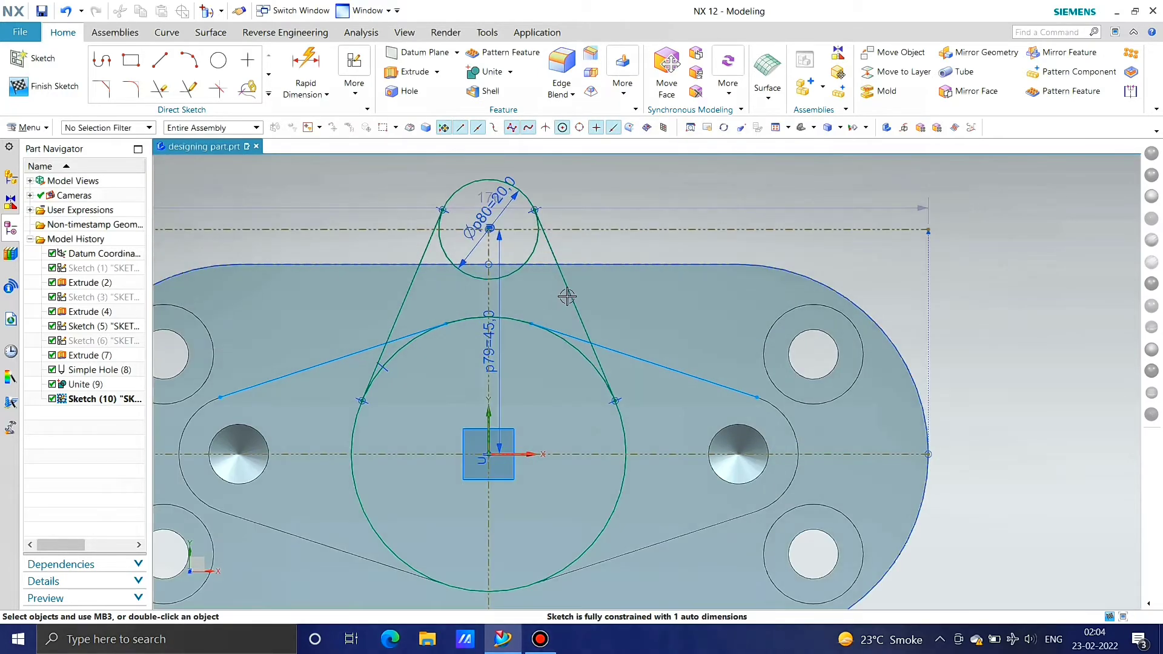
click(168, 91)
scroll(379, 338, up, 3)
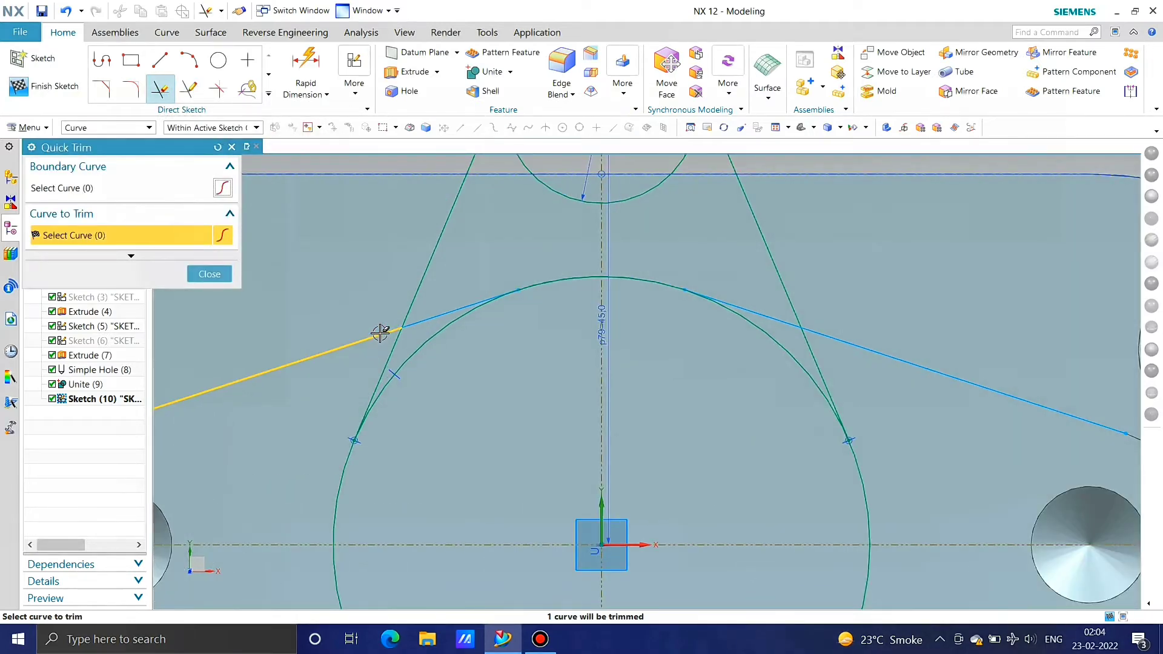
click(381, 333)
click(398, 346)
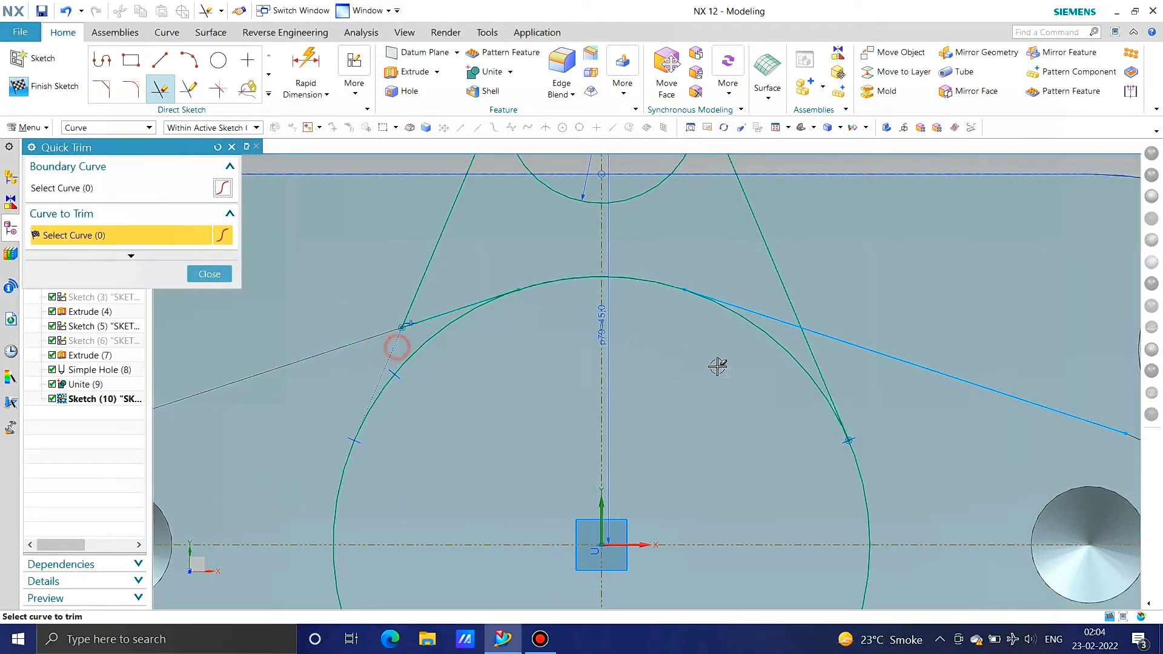
click(809, 353)
click(829, 335)
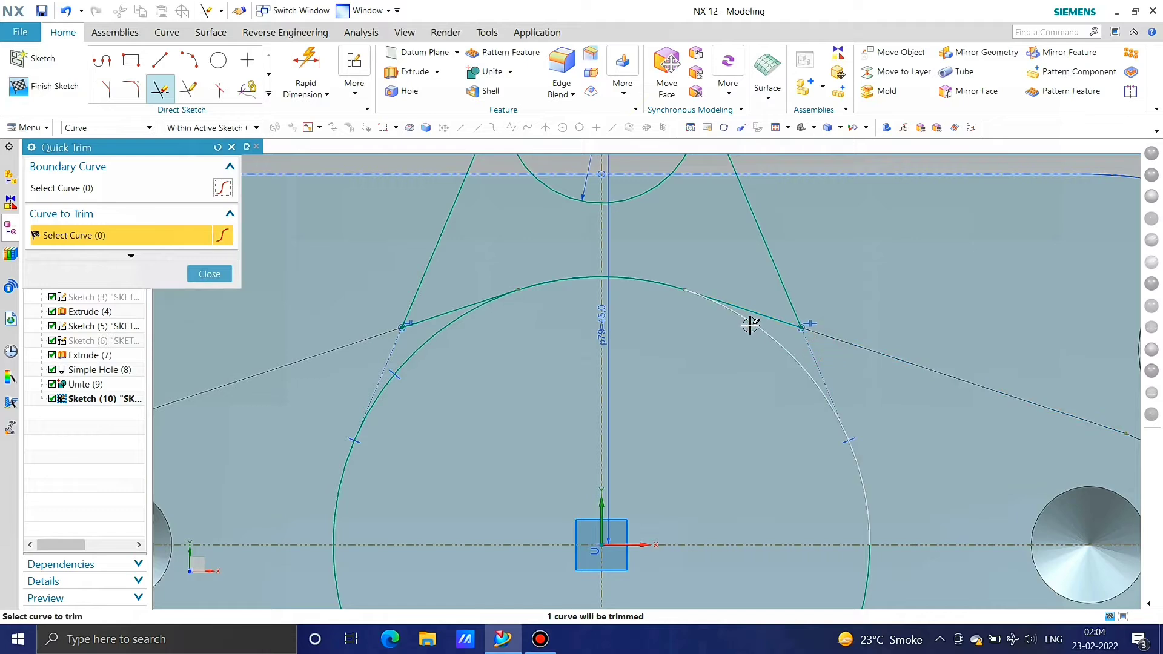
click(751, 325)
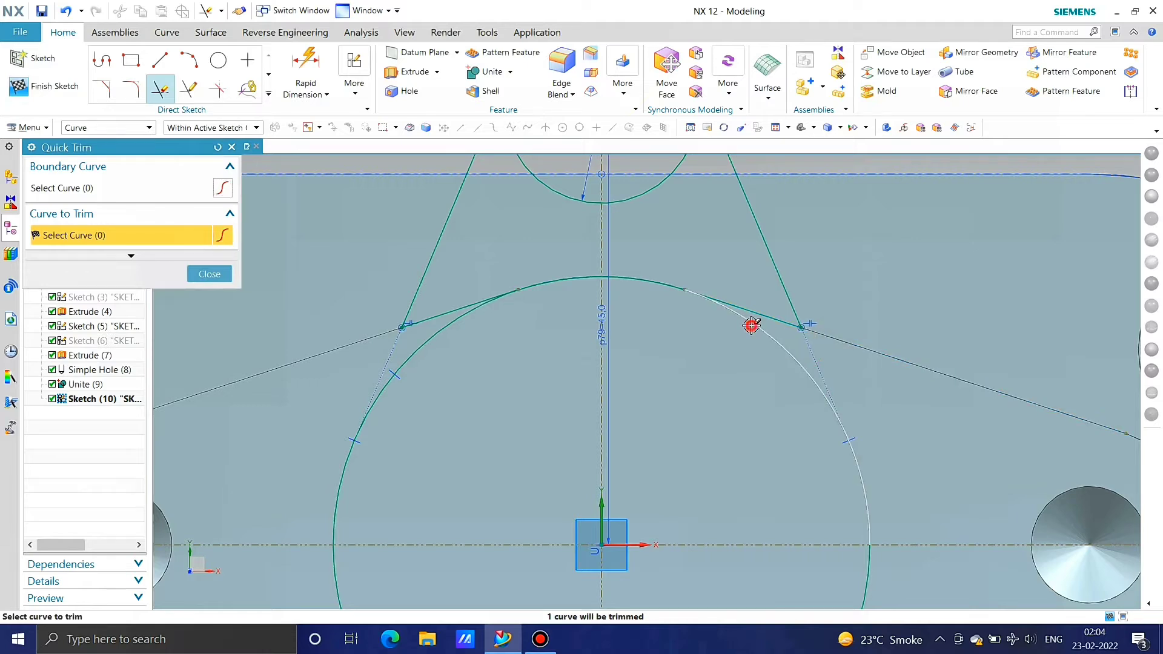
middle_click(508, 307)
right_click(336, 563)
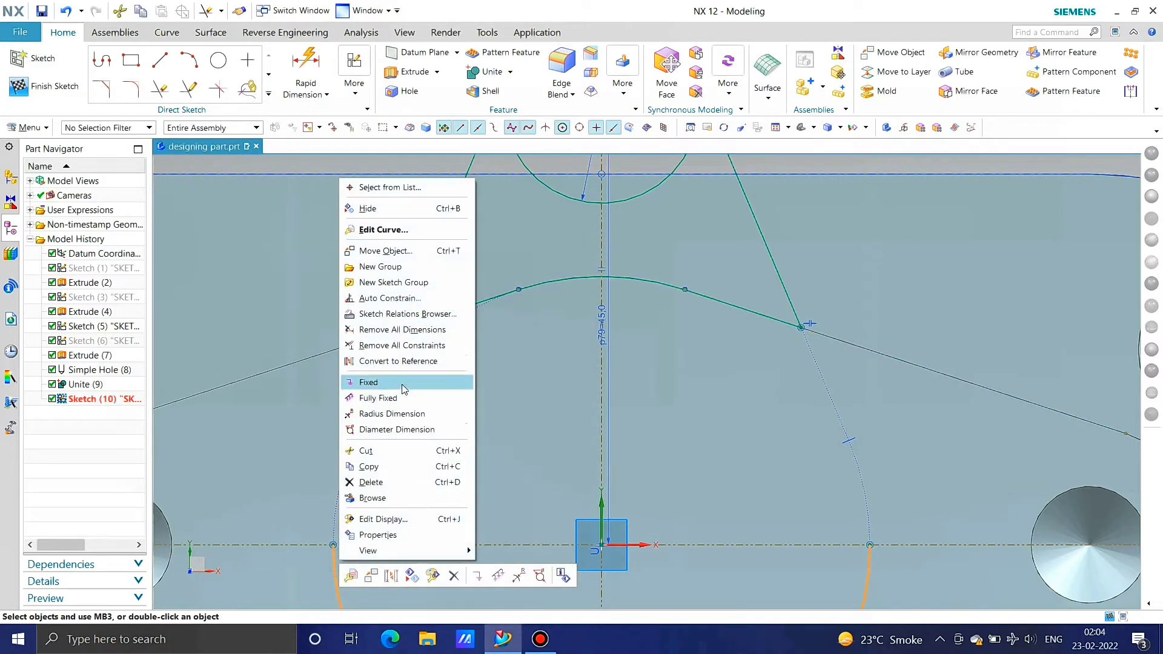
click(398, 361)
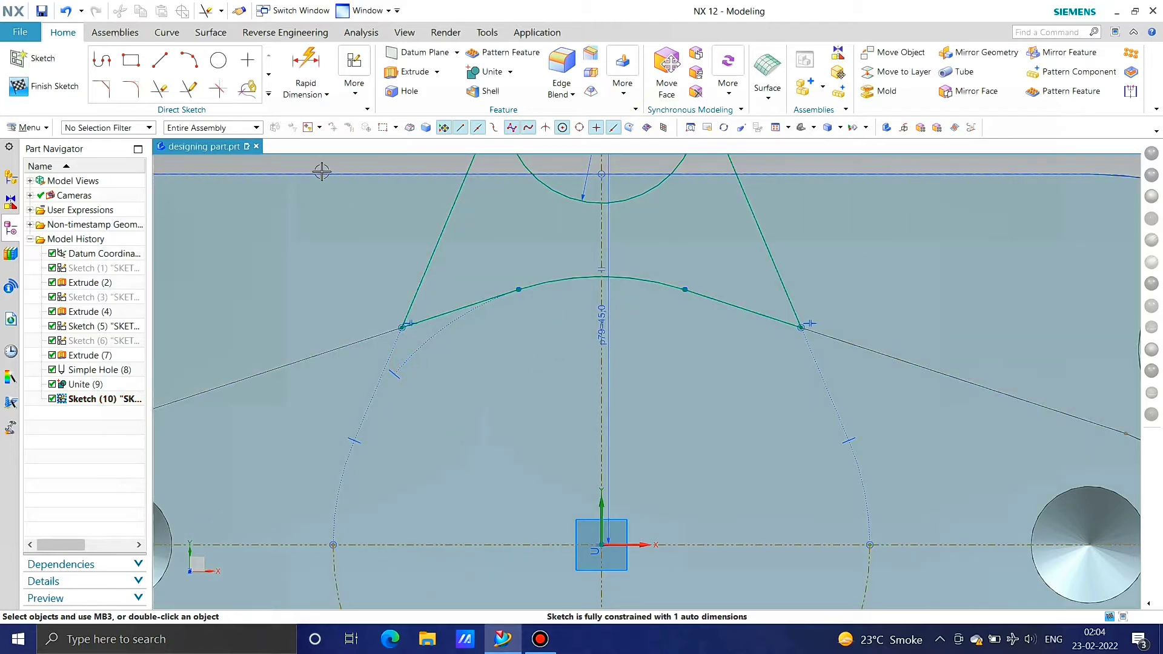
Step: Trim away the lower part of the 20 mm circle between the two tangent lines with Quick Trim, leaving a closed lug profile
scroll(571, 303, down, 2)
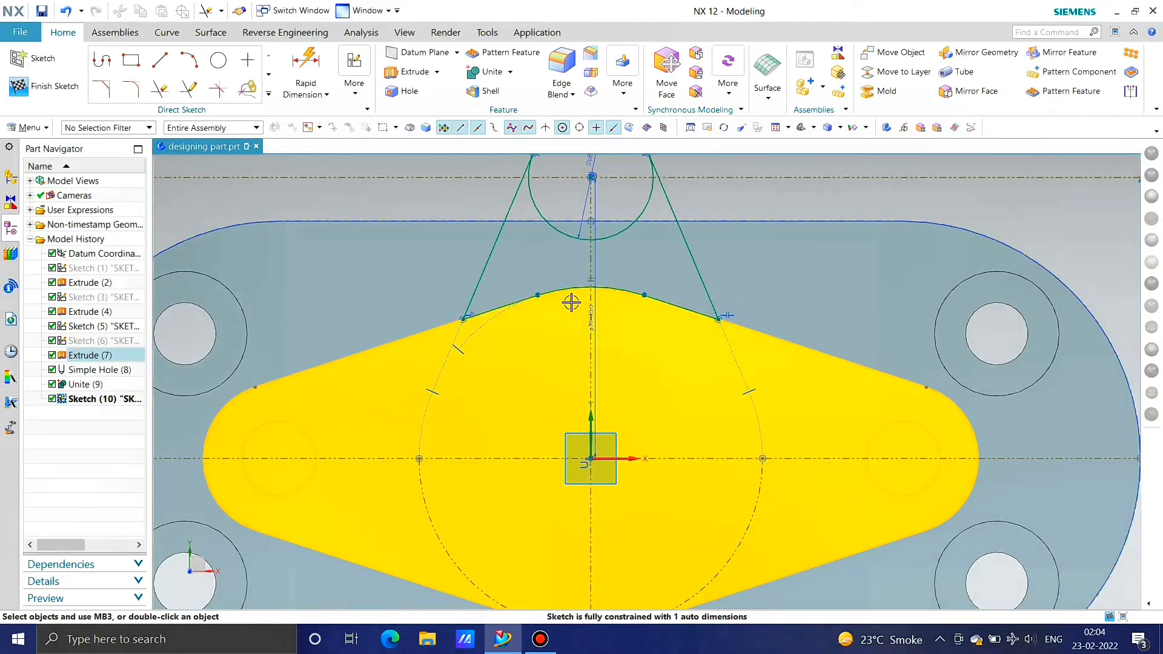
scroll(581, 273, down, 3)
scroll(539, 327, up, 2)
scroll(613, 213, up, 3)
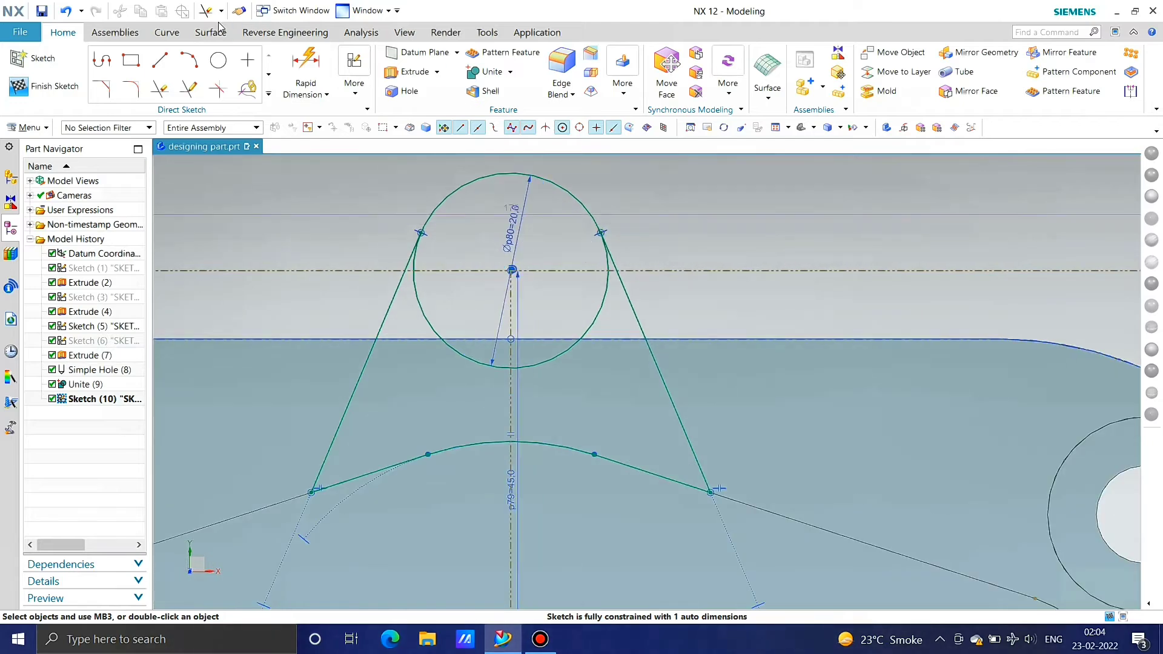
click(160, 91)
scroll(402, 265, up, 1)
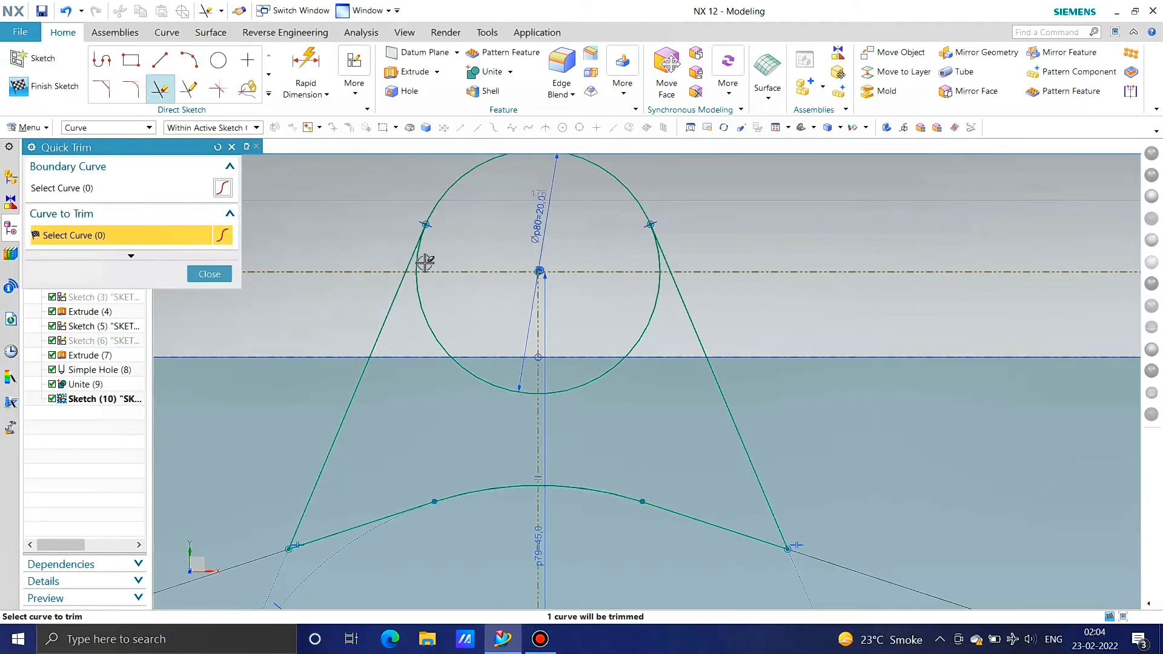
click(420, 257)
click(659, 257)
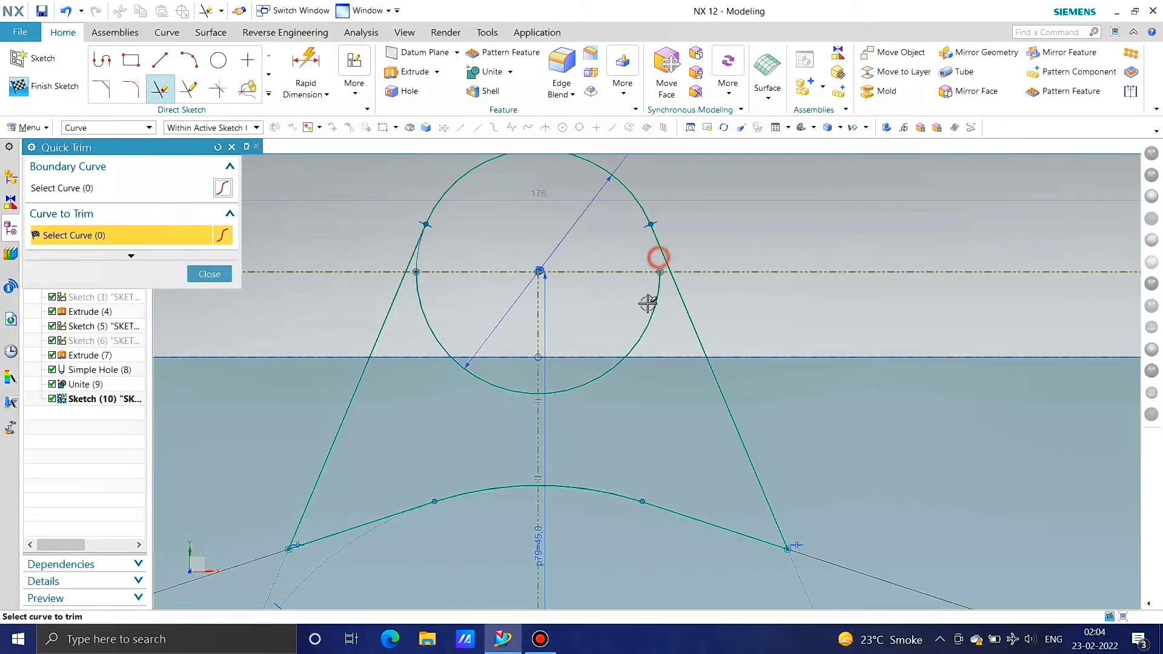
click(637, 335)
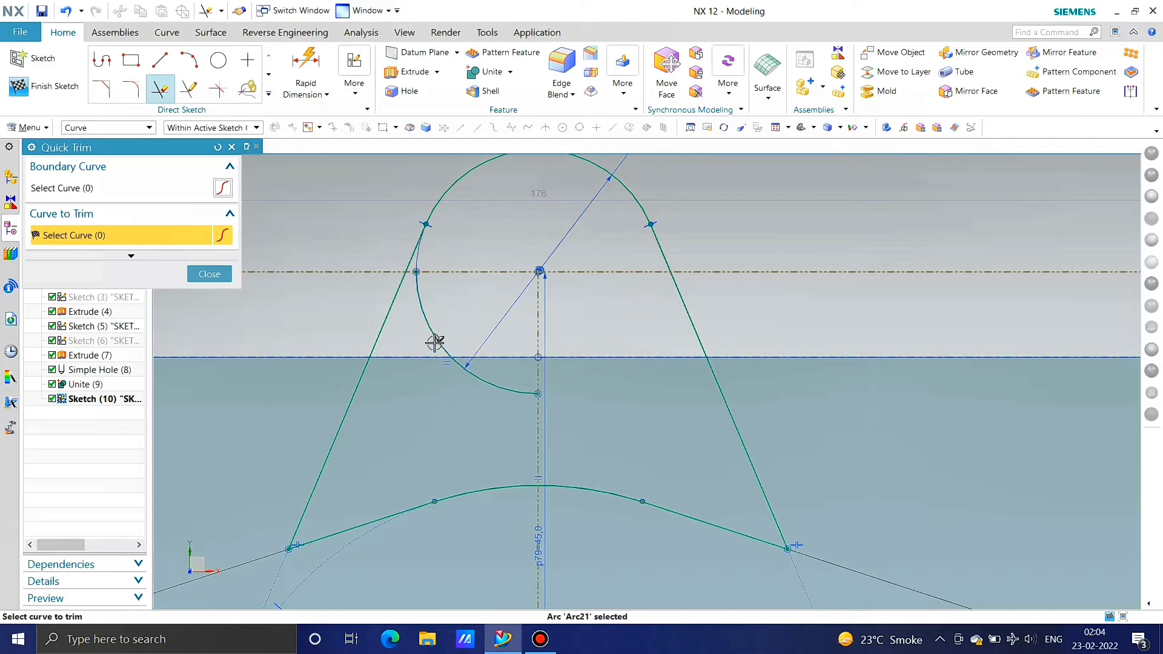
scroll(492, 304, down, 6)
key(Escape)
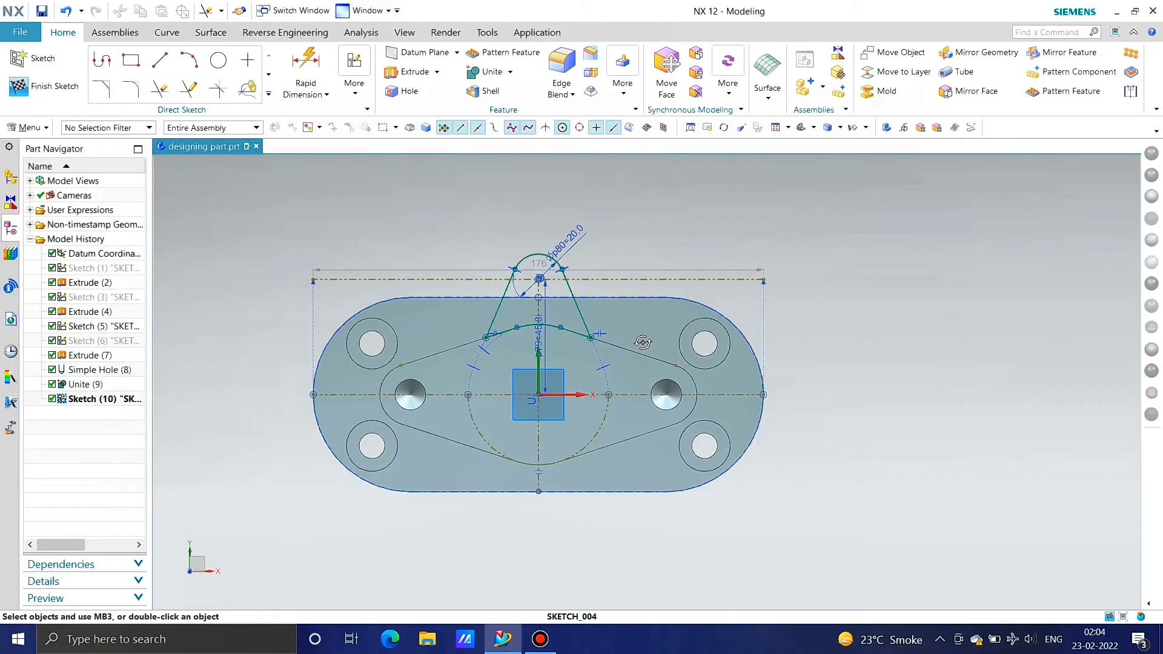
Step: Extrude the closed lug profile 25 mm upward as a separate body, with Boolean set to None
mouse_move(643, 342)
middle_down()
mouse_move(658, 412)
mouse_move(696, 289)
mouse_move(654, 253)
middle_up()
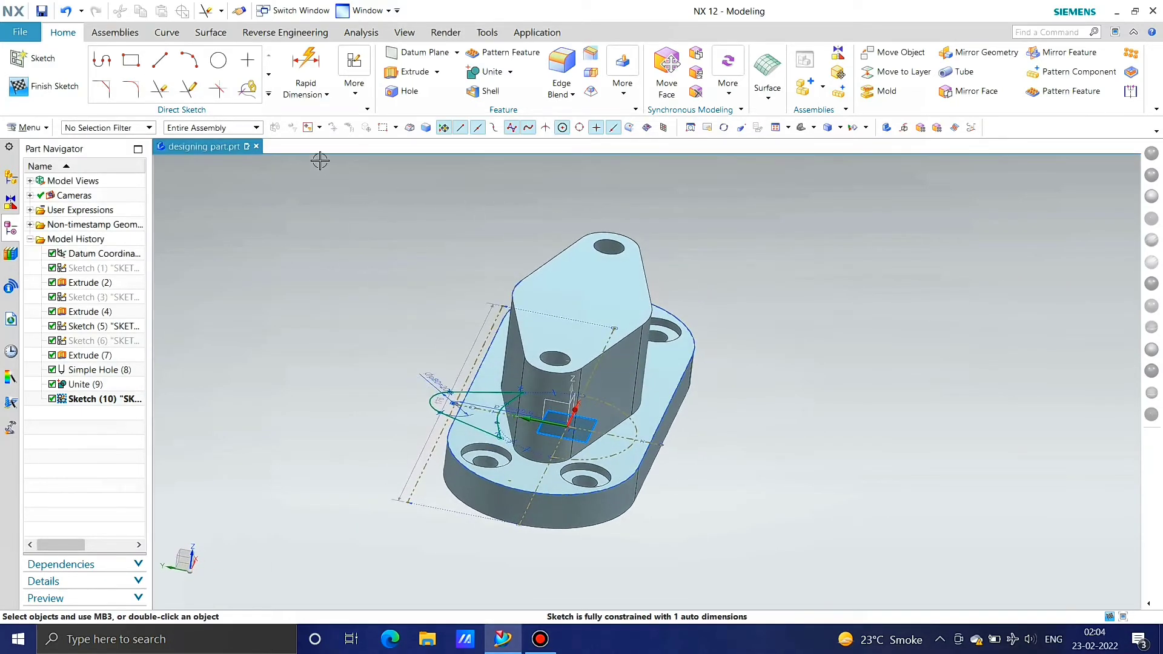
click(428, 75)
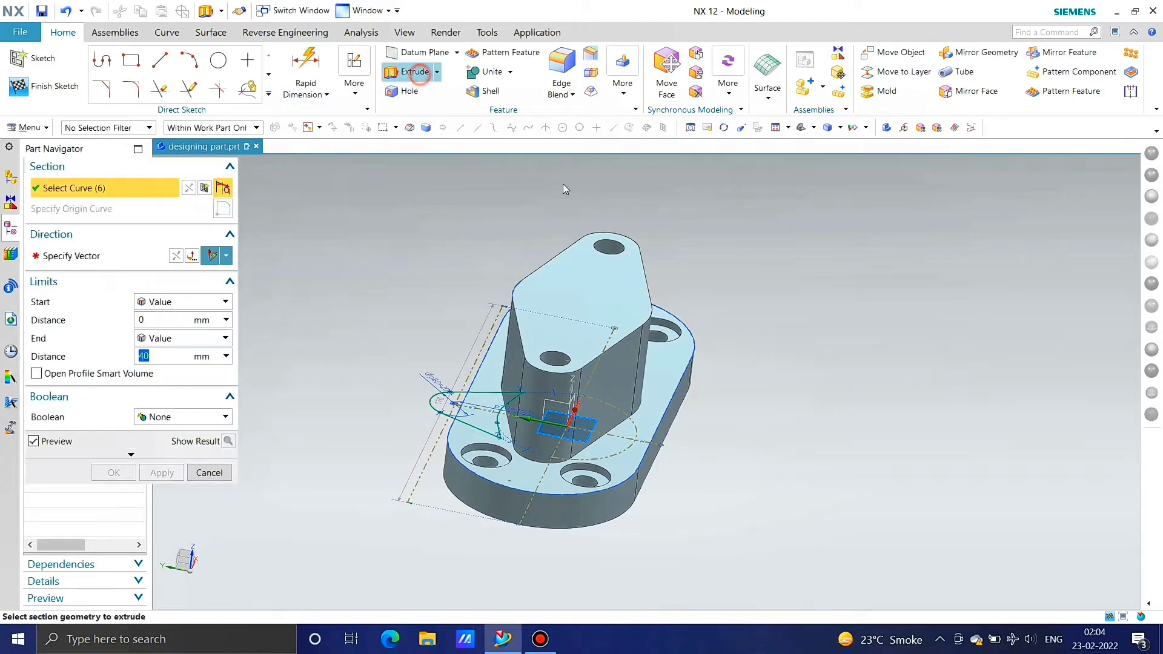
key(Return)
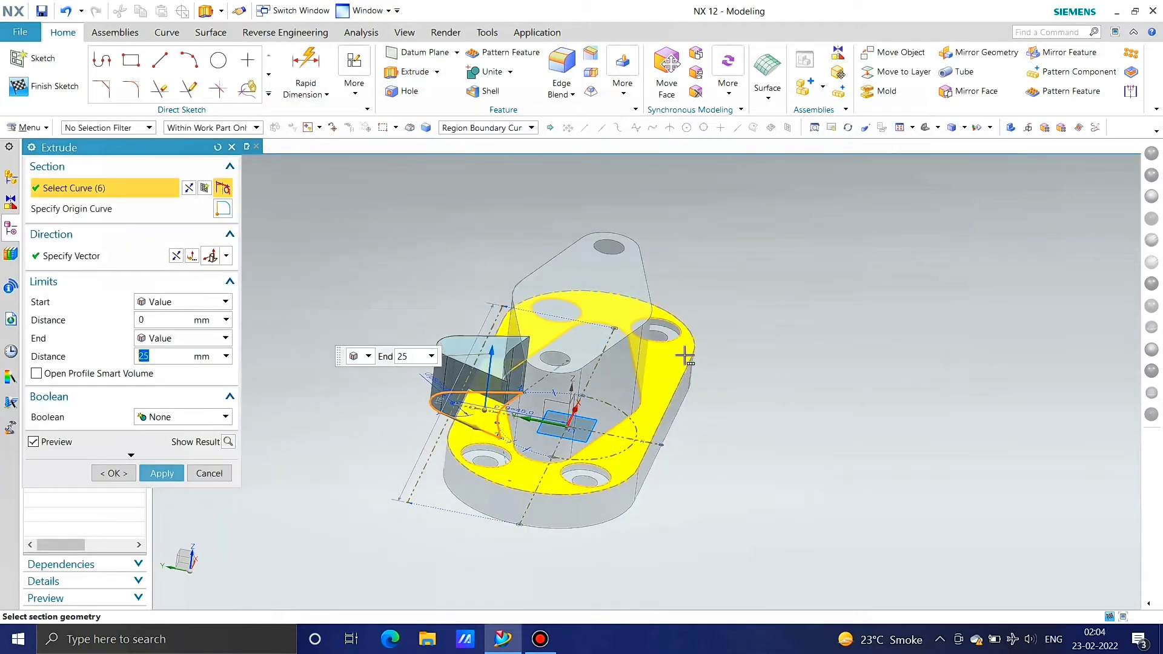
click(176, 477)
click(211, 477)
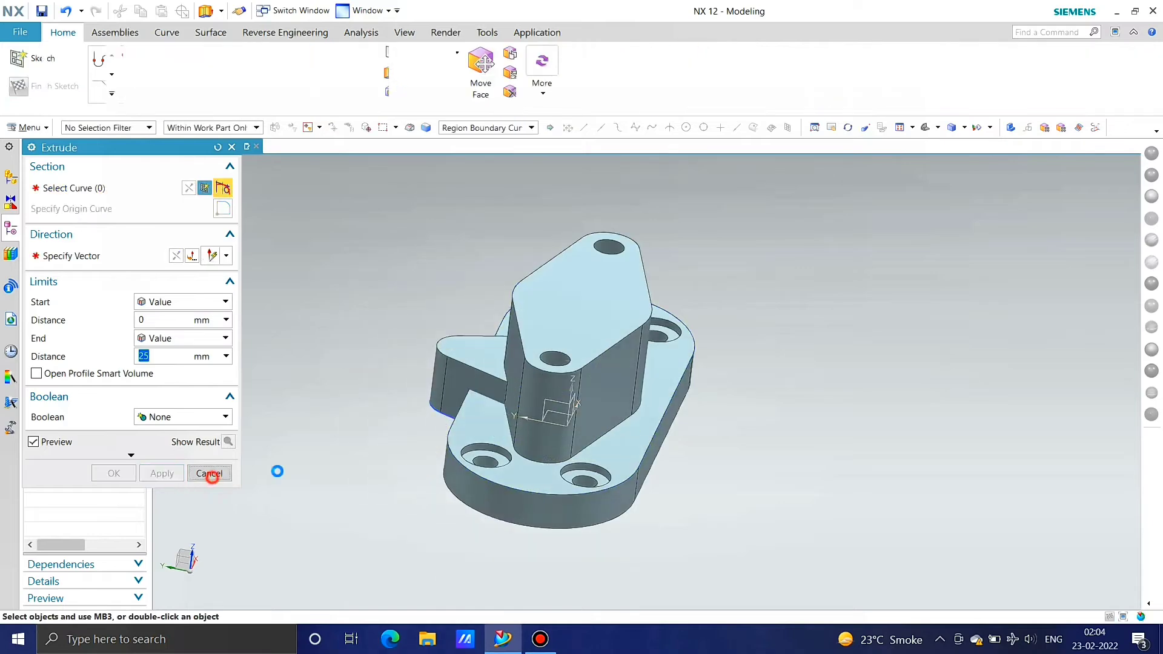
Step: Mirror the extruded lug to the opposite side of the base about the XZ datum plane with Mirror Geometry
click(469, 382)
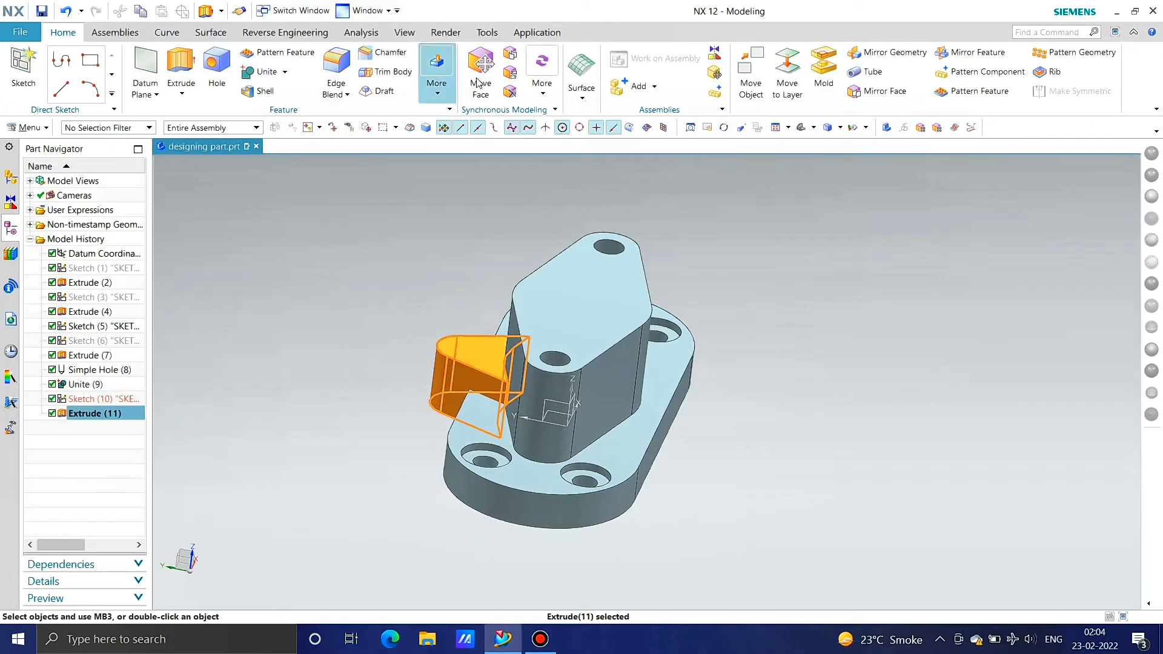
click(886, 53)
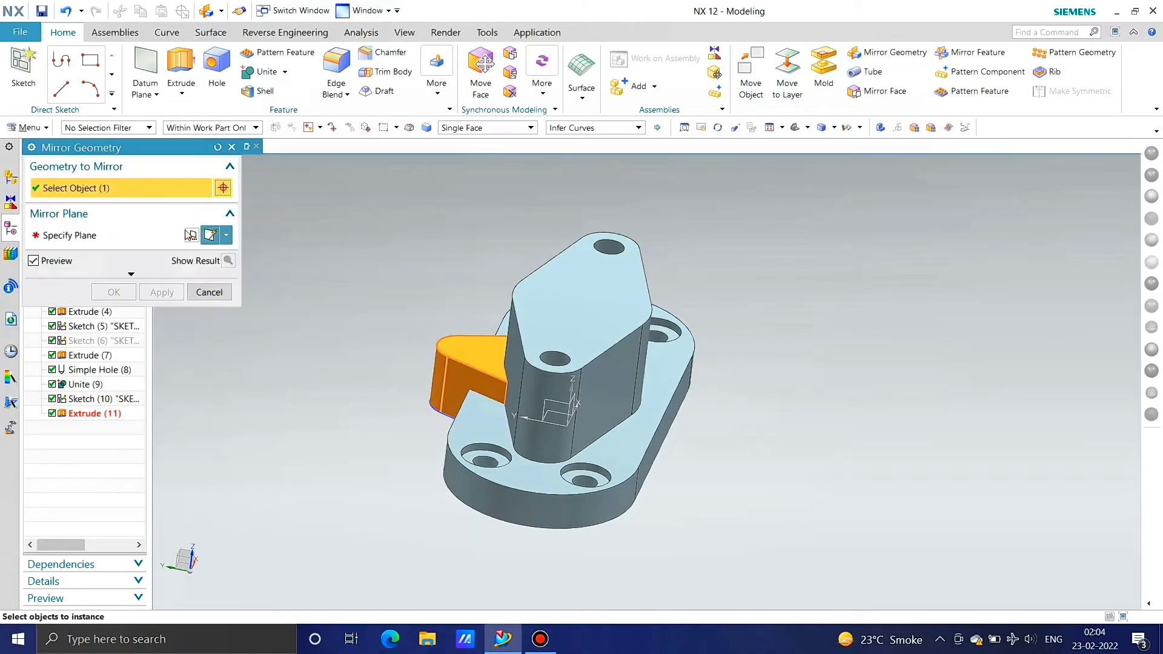
click(169, 243)
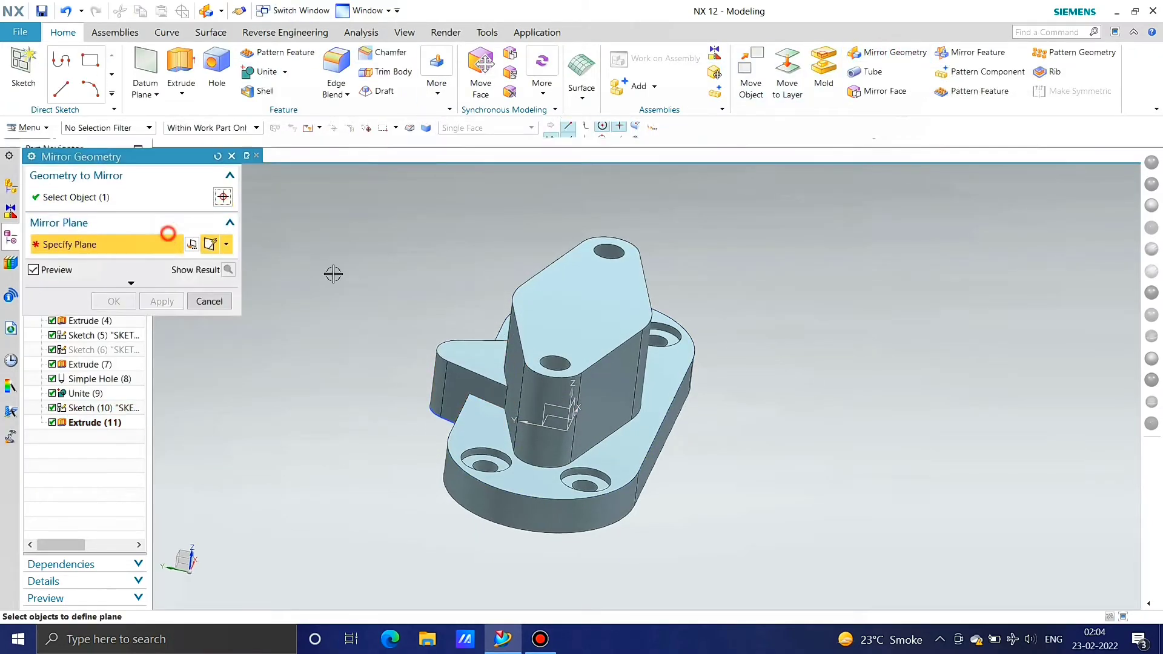
click(573, 402)
click(161, 301)
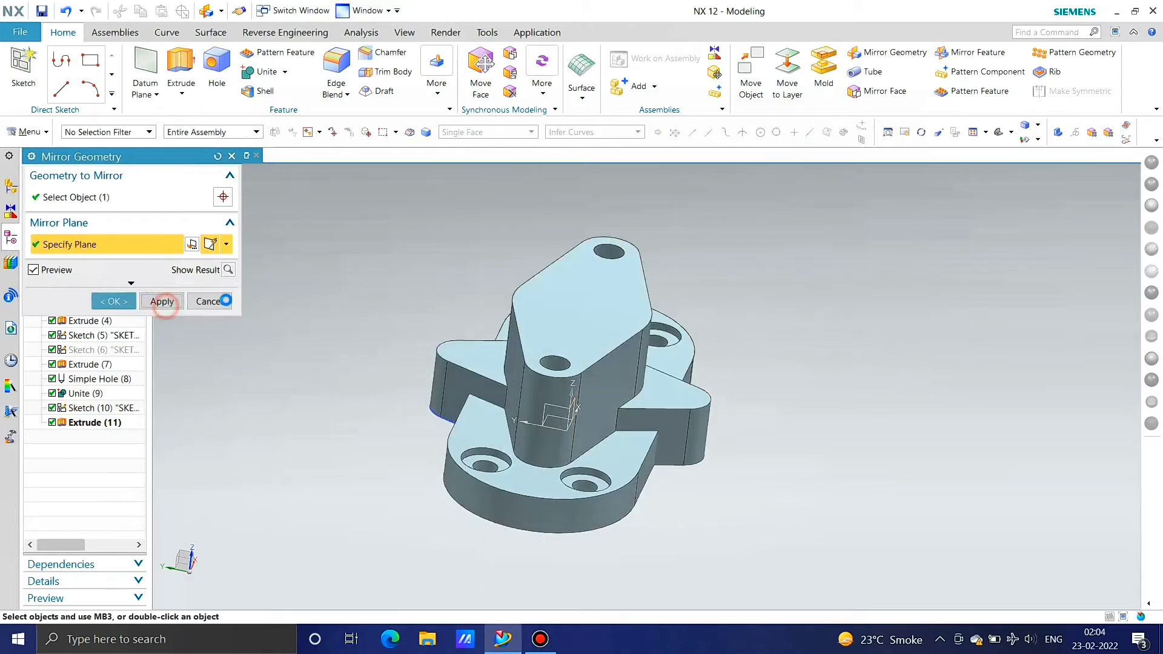
click(209, 301)
Step: Unite both lugs with the main body, using the diamond block and base as the target
middle_drag(721, 400, 649, 448)
click(247, 72)
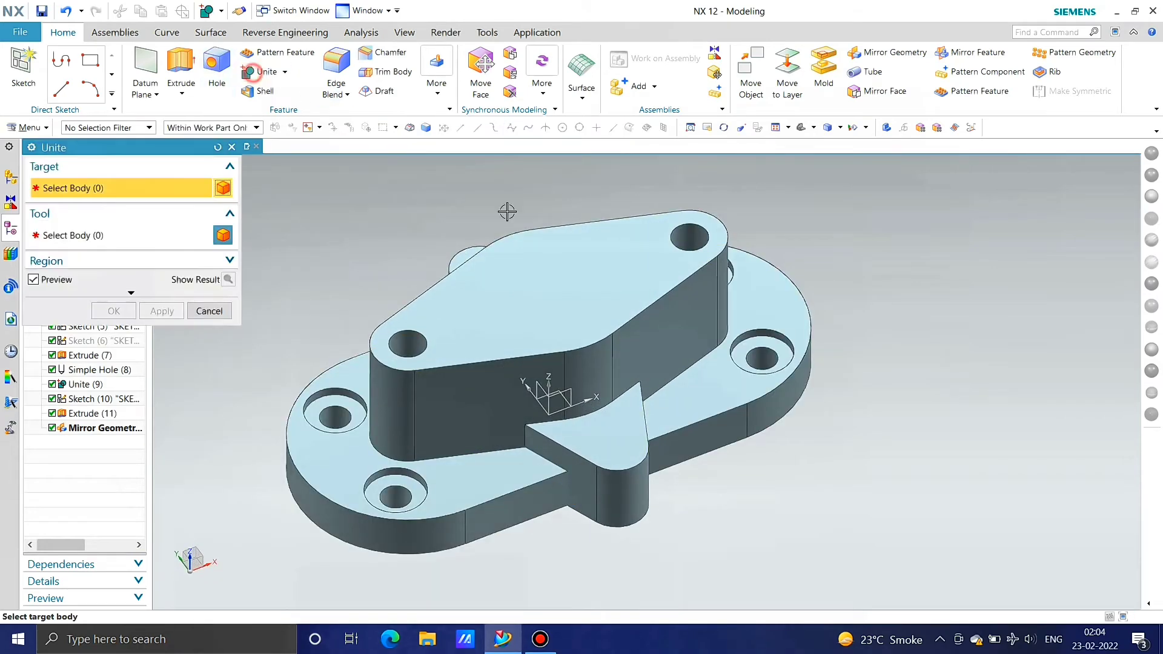
click(554, 262)
click(615, 432)
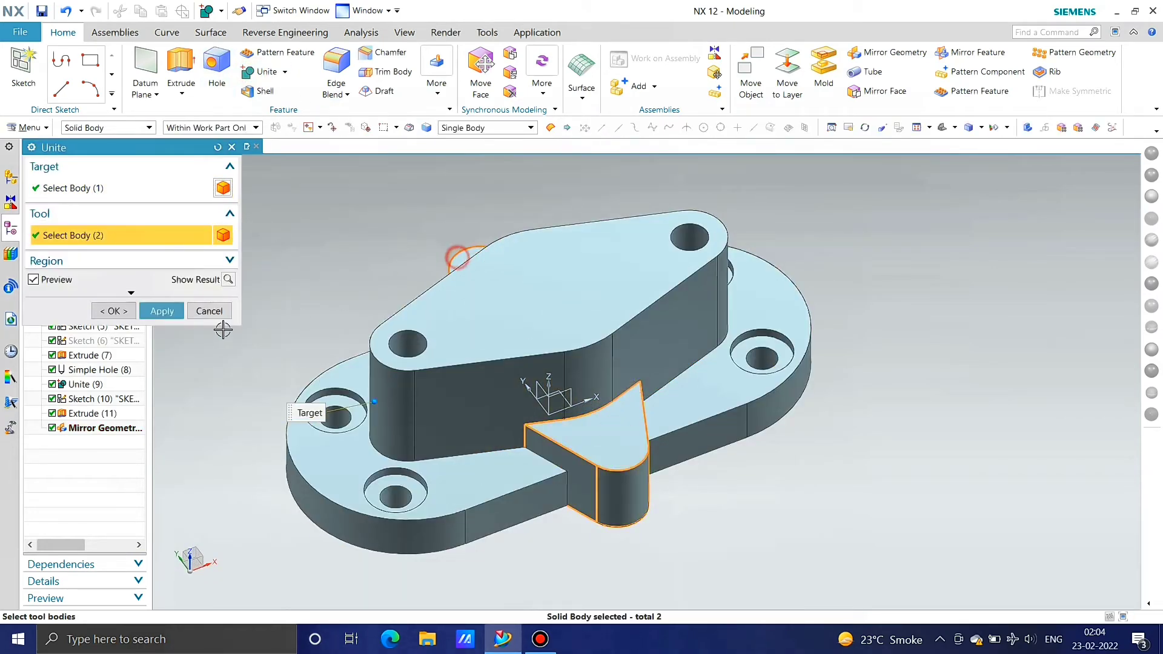
click(161, 311)
click(208, 311)
Step: Subtract two simple holes, 10 mm in diameter and 25 mm deep, centred on the rounded ends of the two lugs
mouse_move(582, 388)
middle_down()
mouse_move(663, 525)
mouse_move(670, 498)
middle_up()
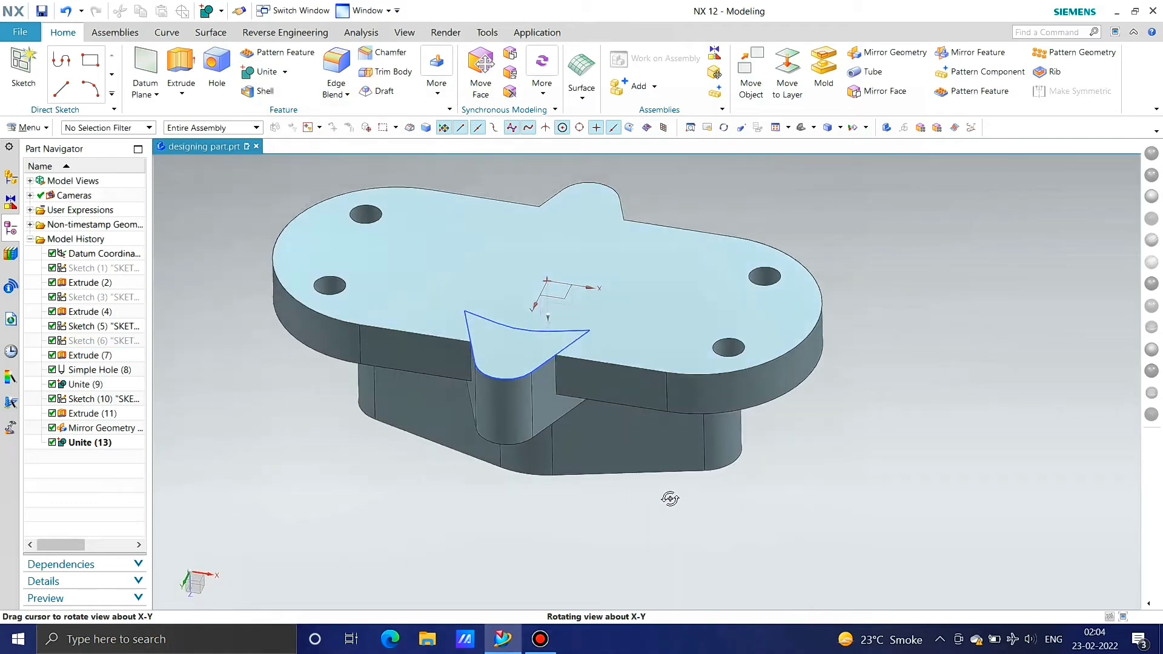
click(586, 333)
mouse_move(609, 291)
middle_down()
mouse_move(631, 345)
mouse_move(627, 261)
mouse_move(561, 246)
mouse_move(485, 286)
mouse_move(517, 236)
mouse_move(605, 213)
mouse_move(662, 260)
mouse_move(670, 252)
middle_up()
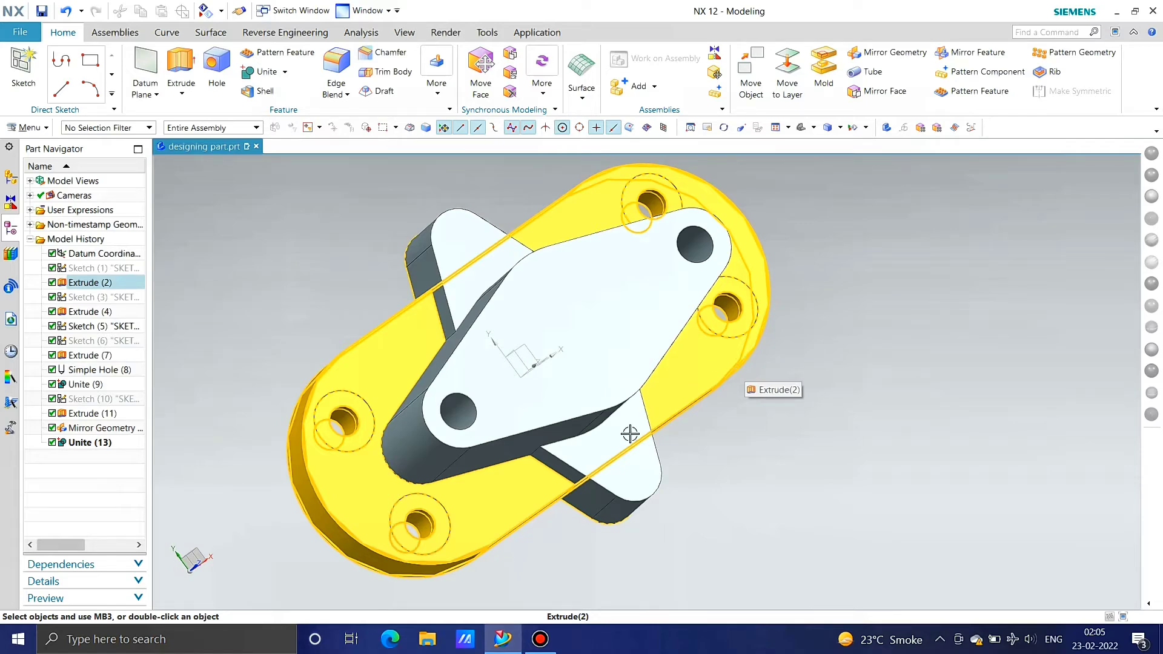
click(225, 66)
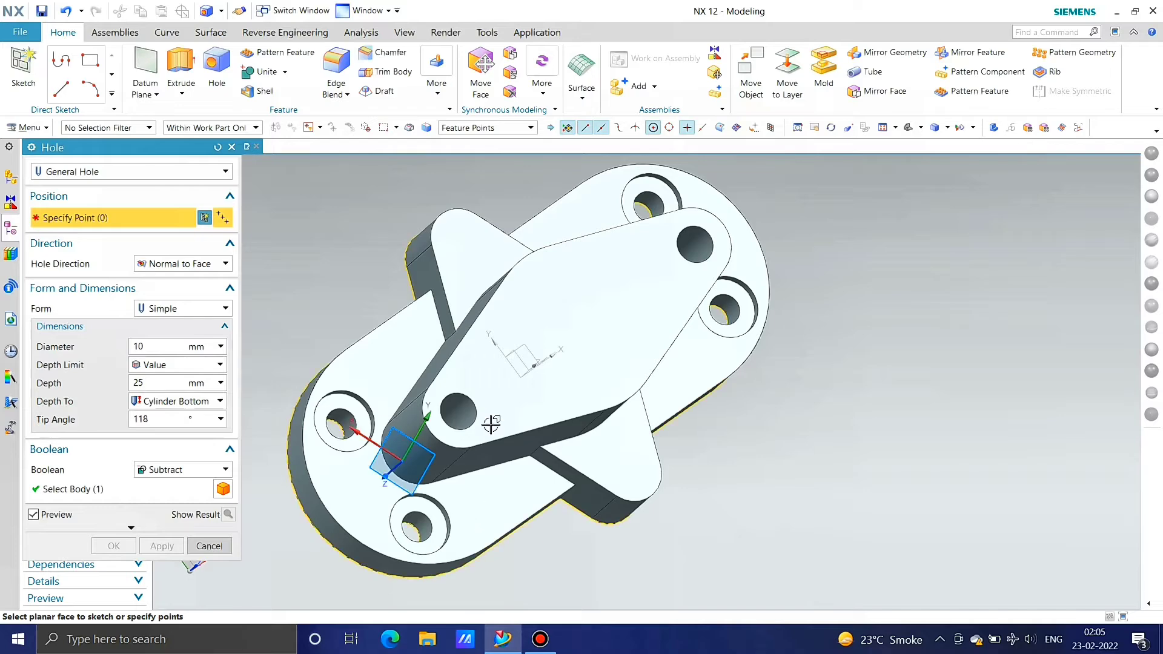
click(442, 213)
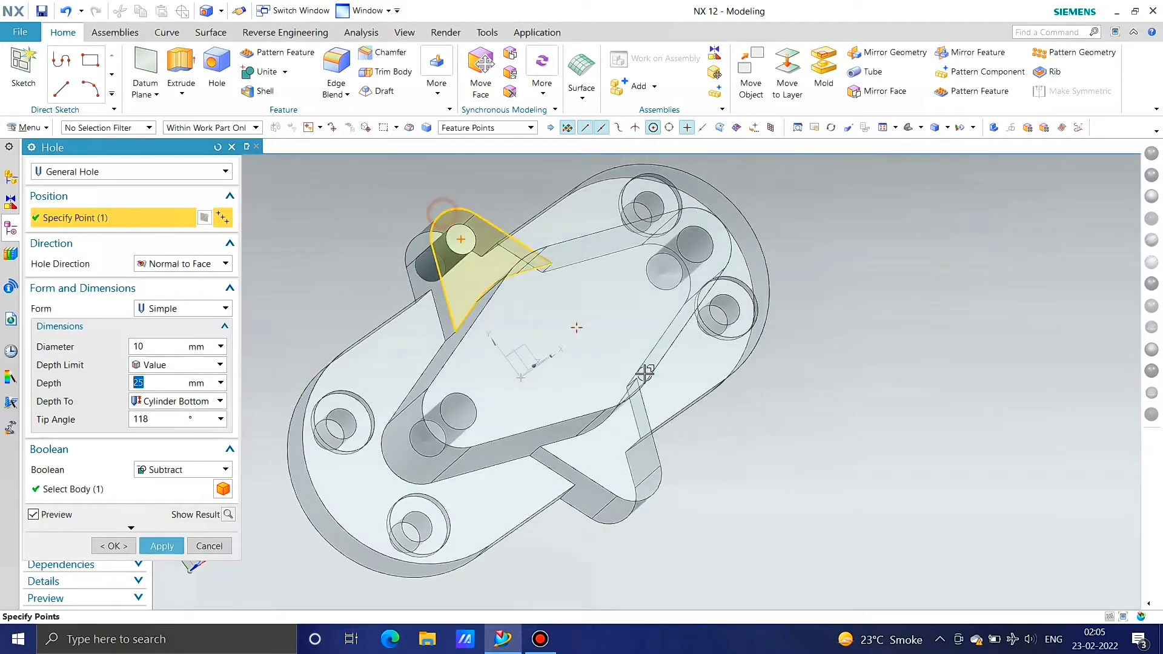
click(653, 492)
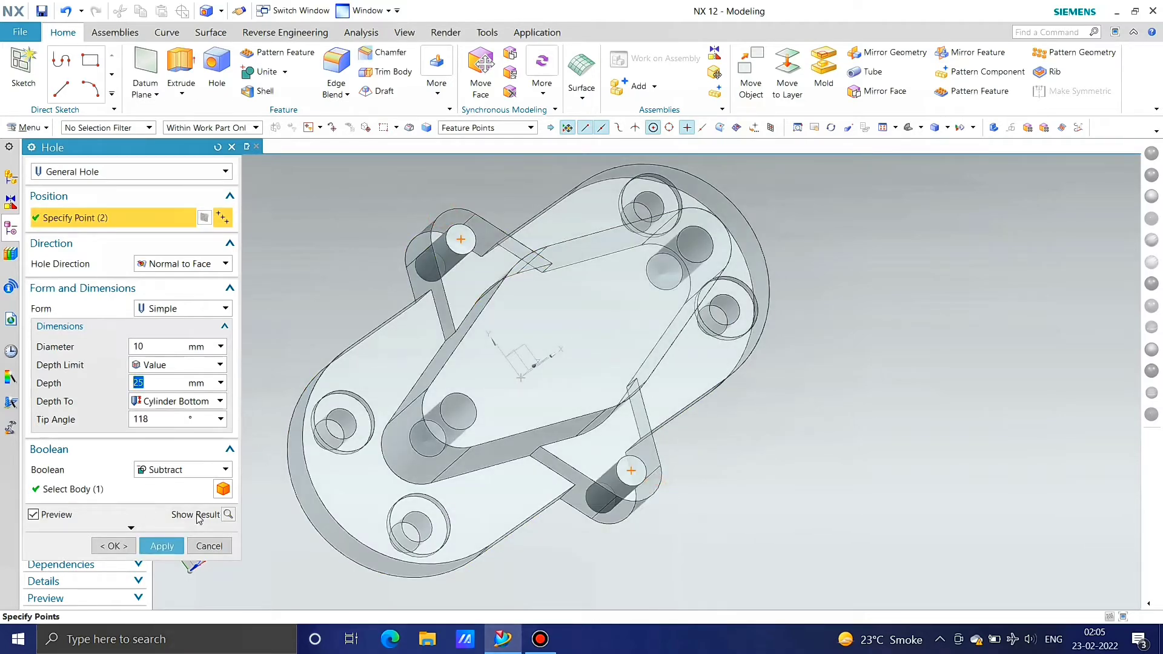
key(Escape)
middle_drag(653, 509, 705, 464)
key(ctrl+f)
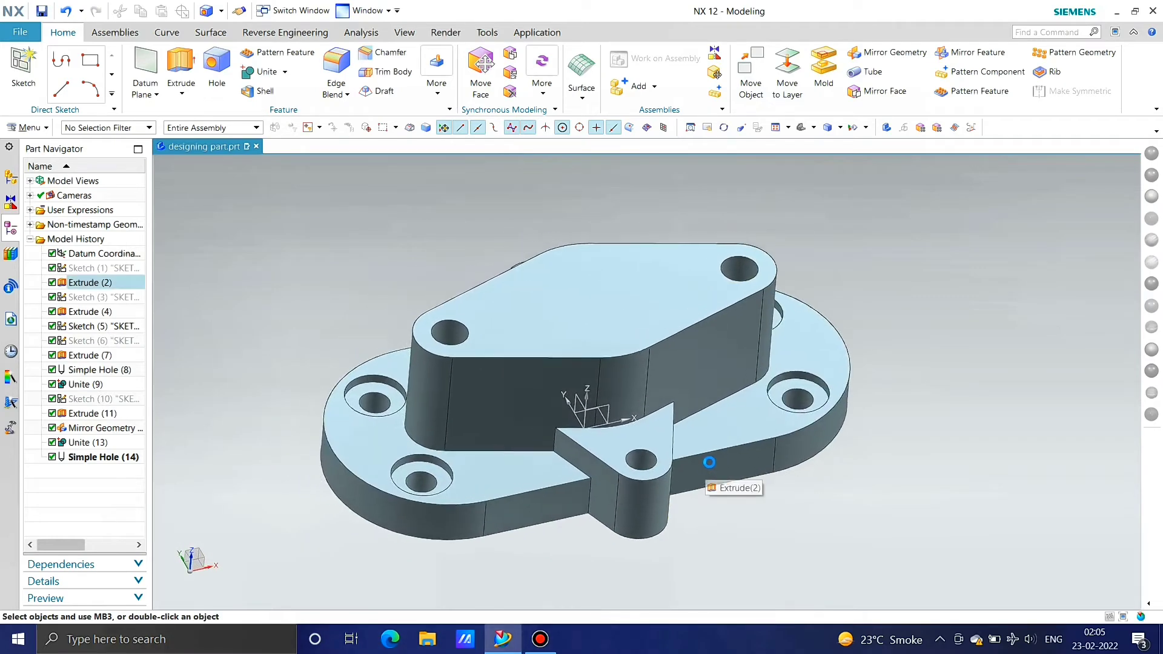
scroll(903, 467, down, 2)
key(ctrl+f)
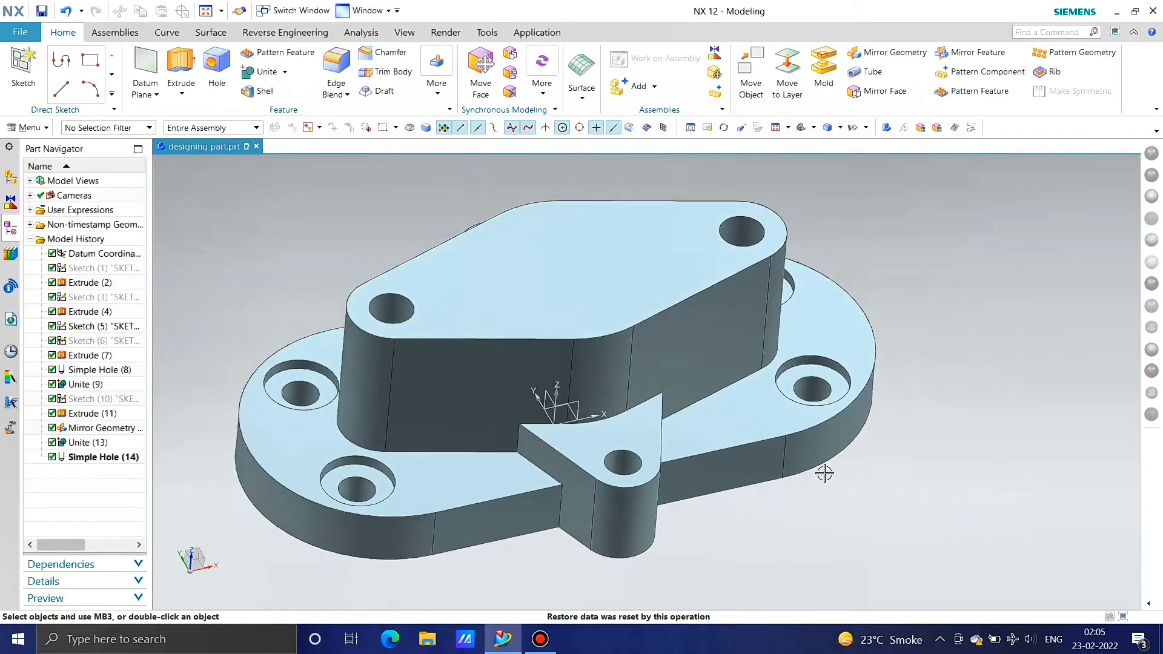
scroll(665, 345, down, 2)
middle_drag(665, 345, 717, 435)
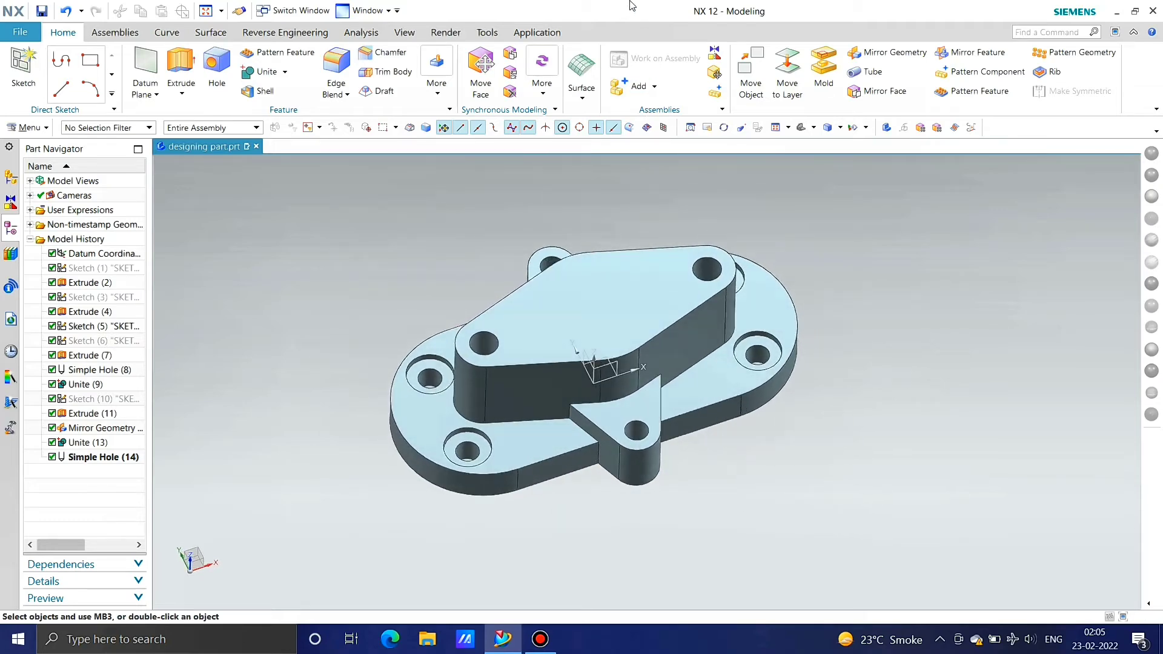
mouse_move(631, 5)
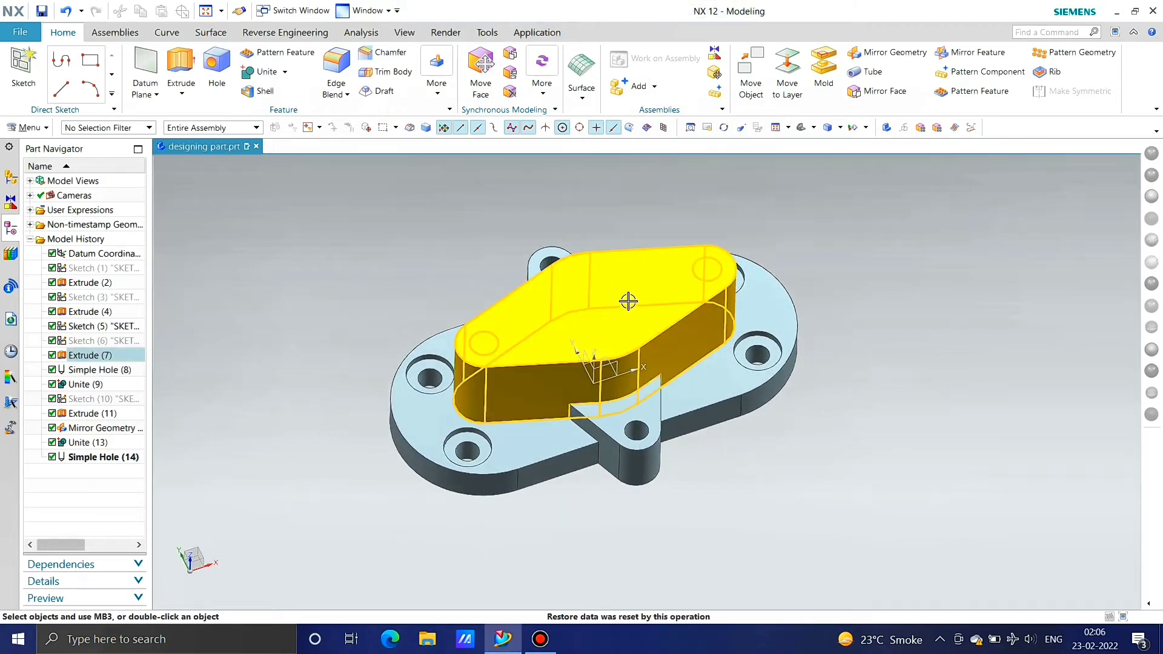
Step: Start an on-plane sketch on the top face of the raised diamond-shaped boss
scroll(628, 298, up, 1)
click(23, 68)
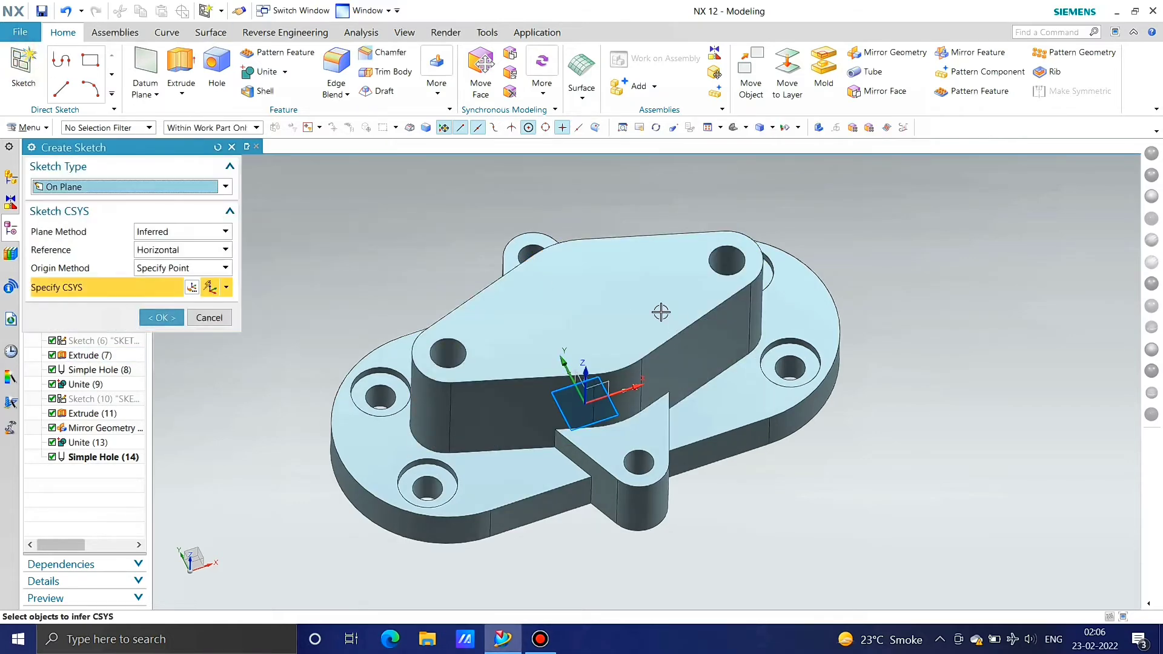
click(582, 290)
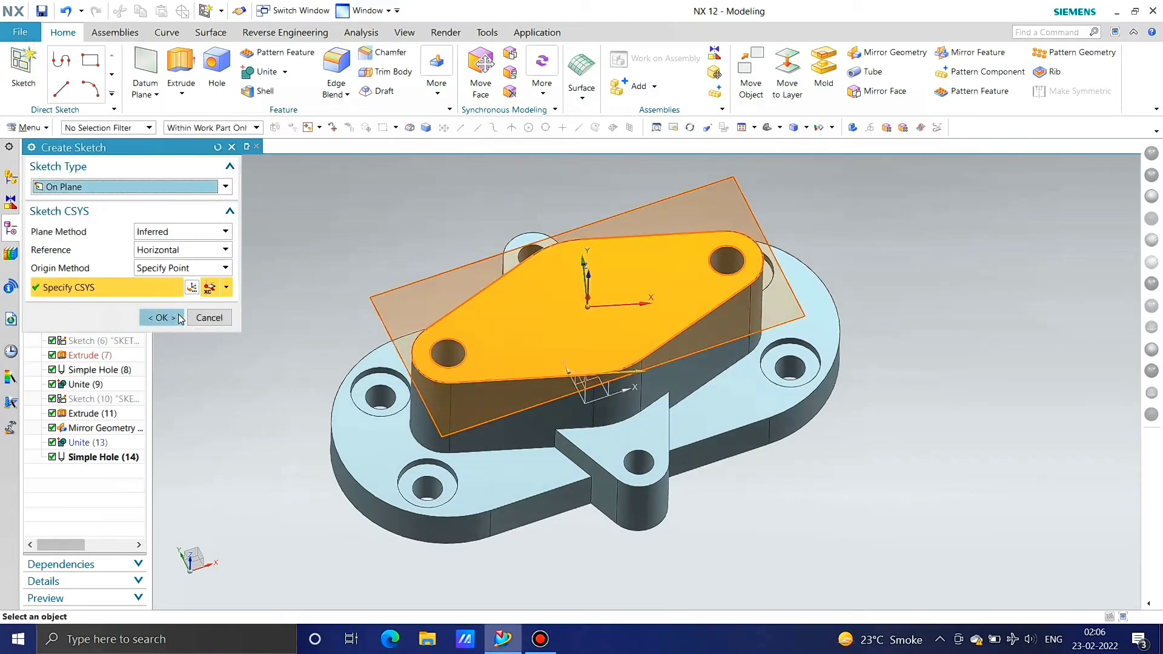
click(180, 318)
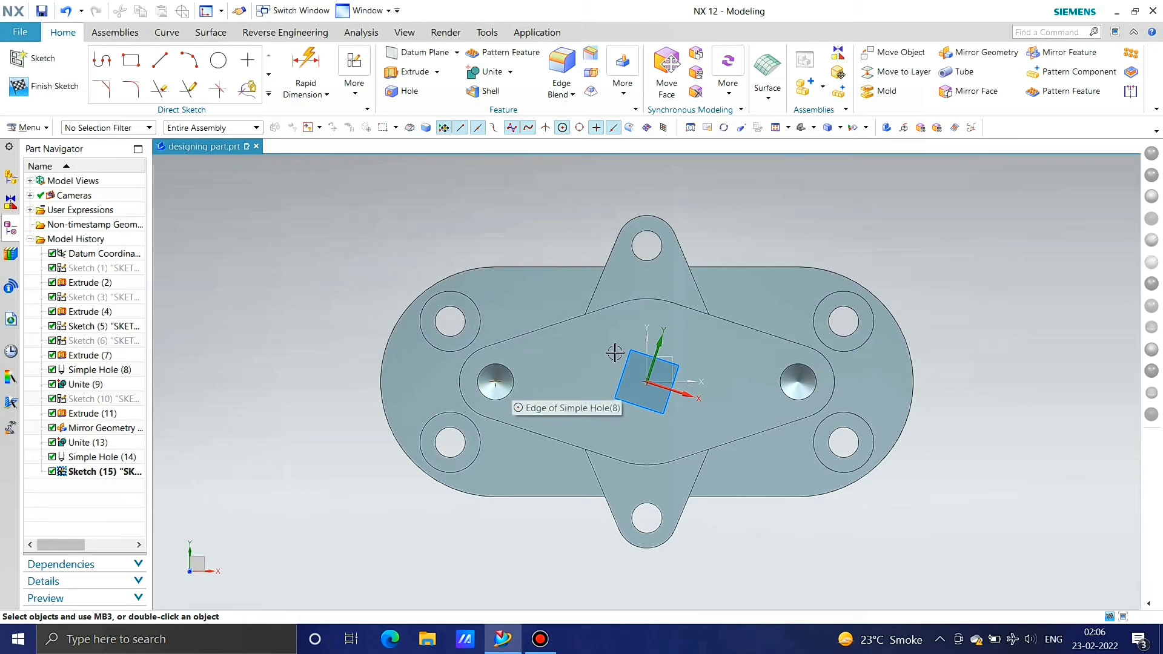
Step: Draw a circle centred on the boss's middle, reaching the curved outer edge of its top face
click(219, 60)
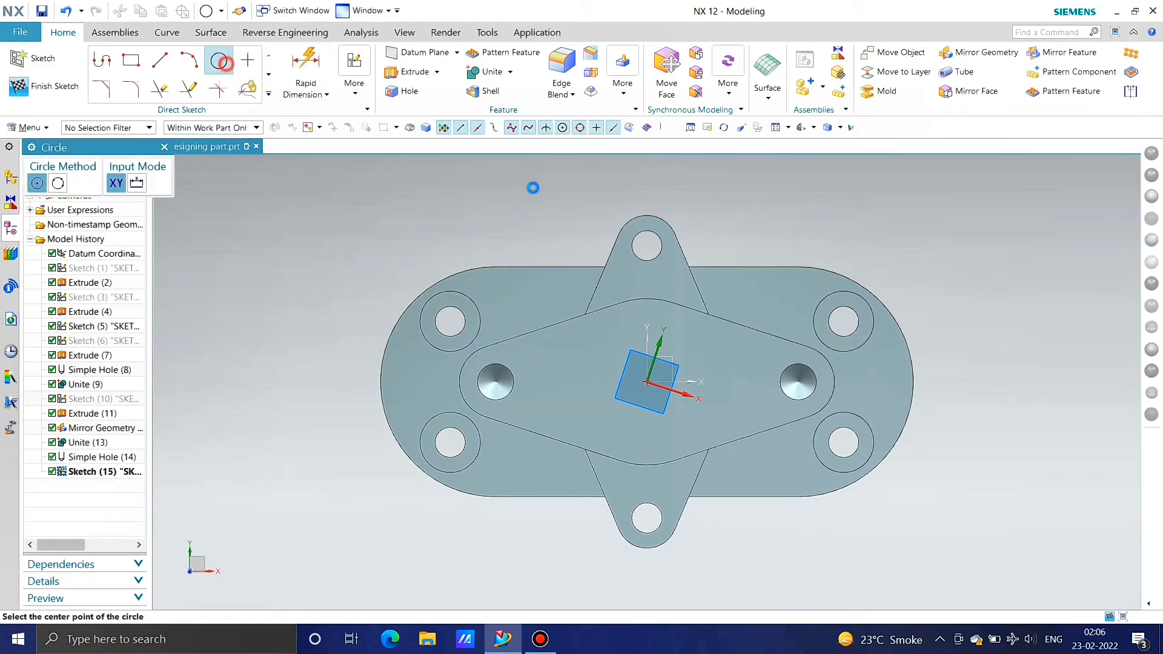
click(647, 382)
click(648, 299)
key(Escape)
scroll(521, 346, down, 1)
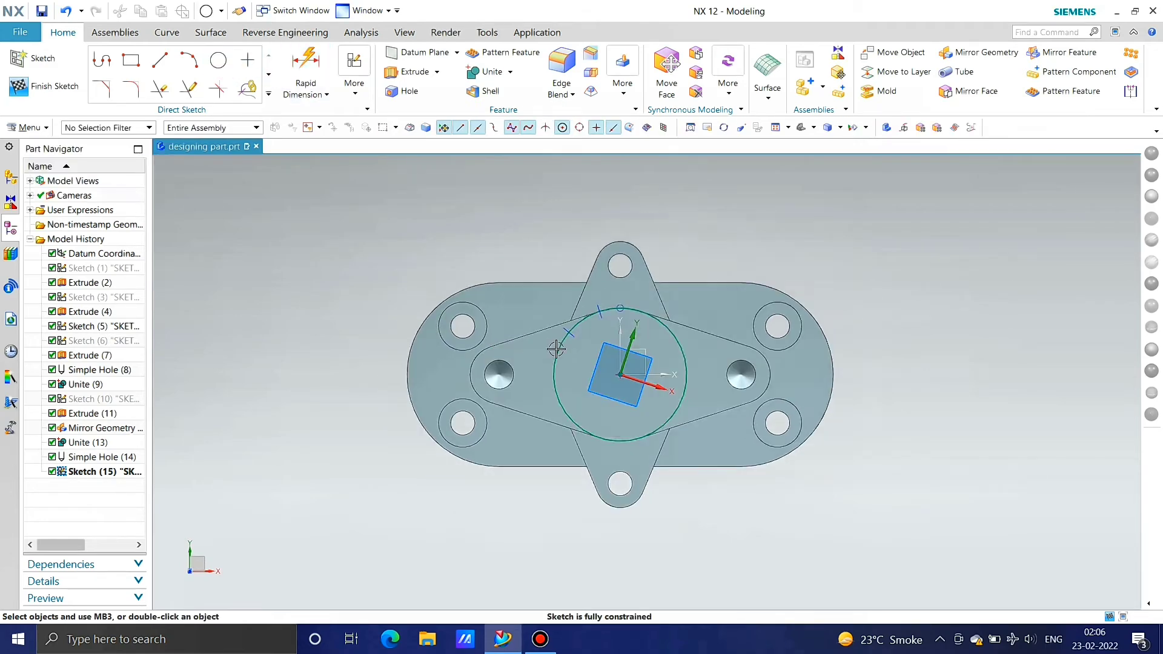
middle_drag(555, 349, 579, 418)
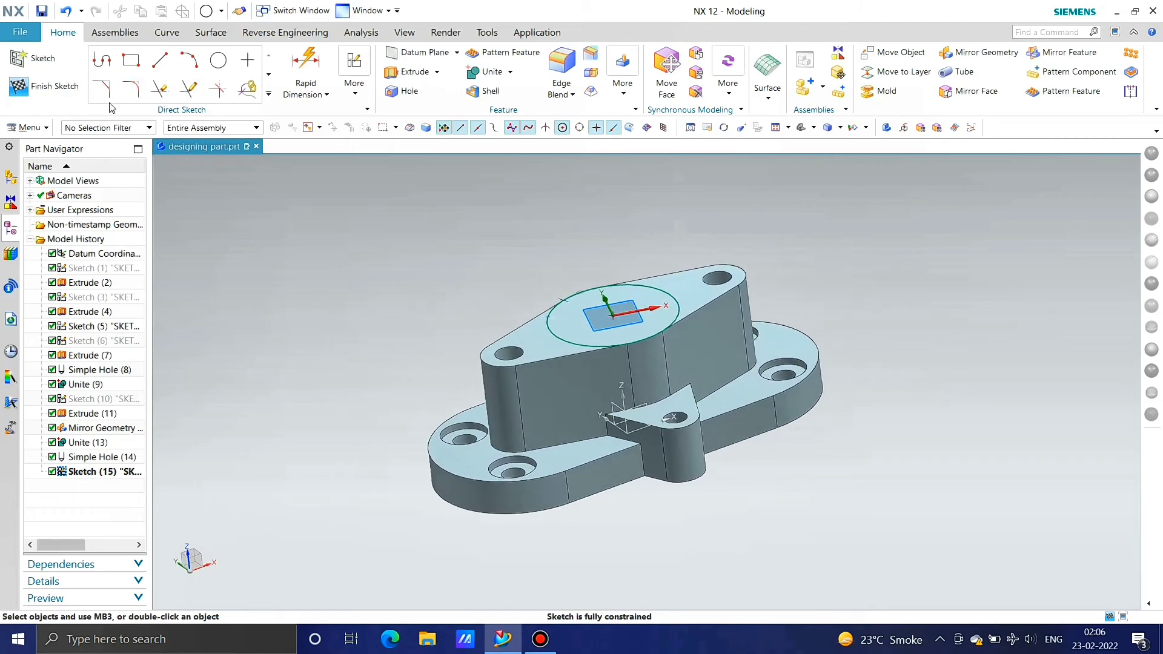
Step: Extrude the circle 10 mm upward from the boss's top face and unite it with the existing body
click(409, 71)
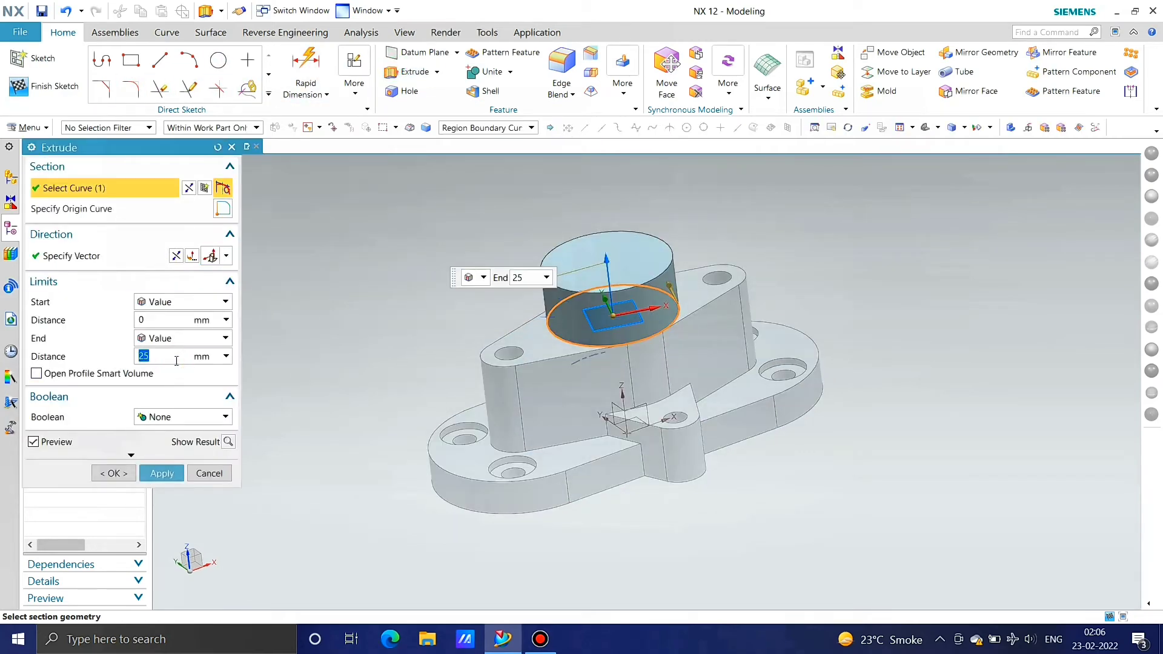
key(Return)
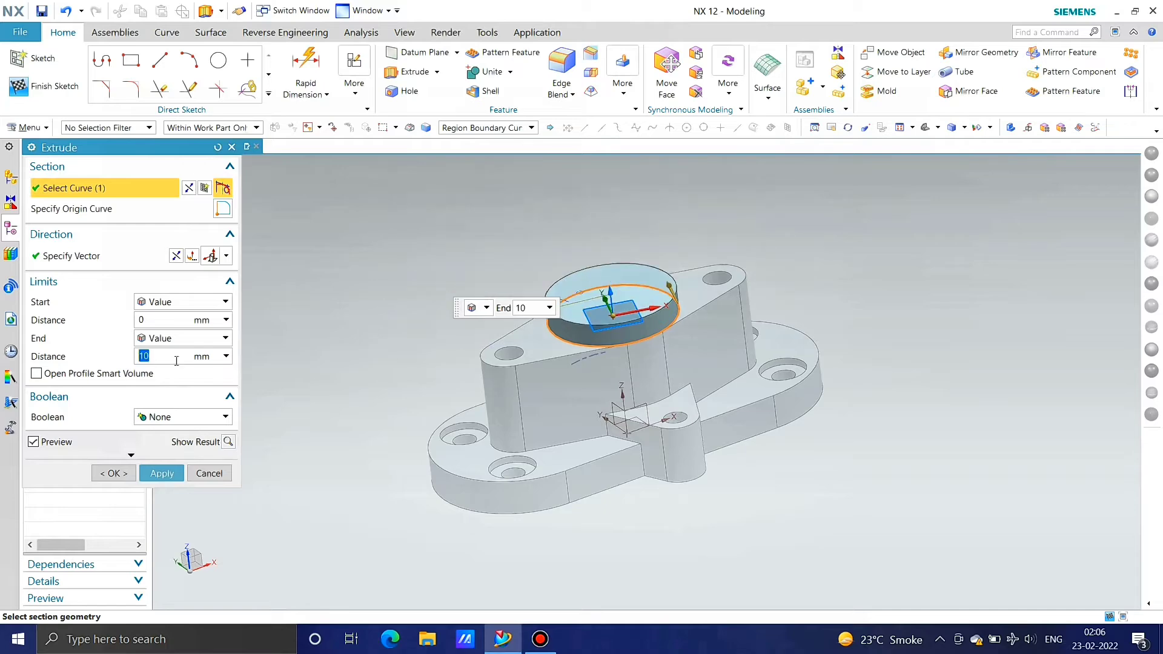
click(189, 417)
click(182, 446)
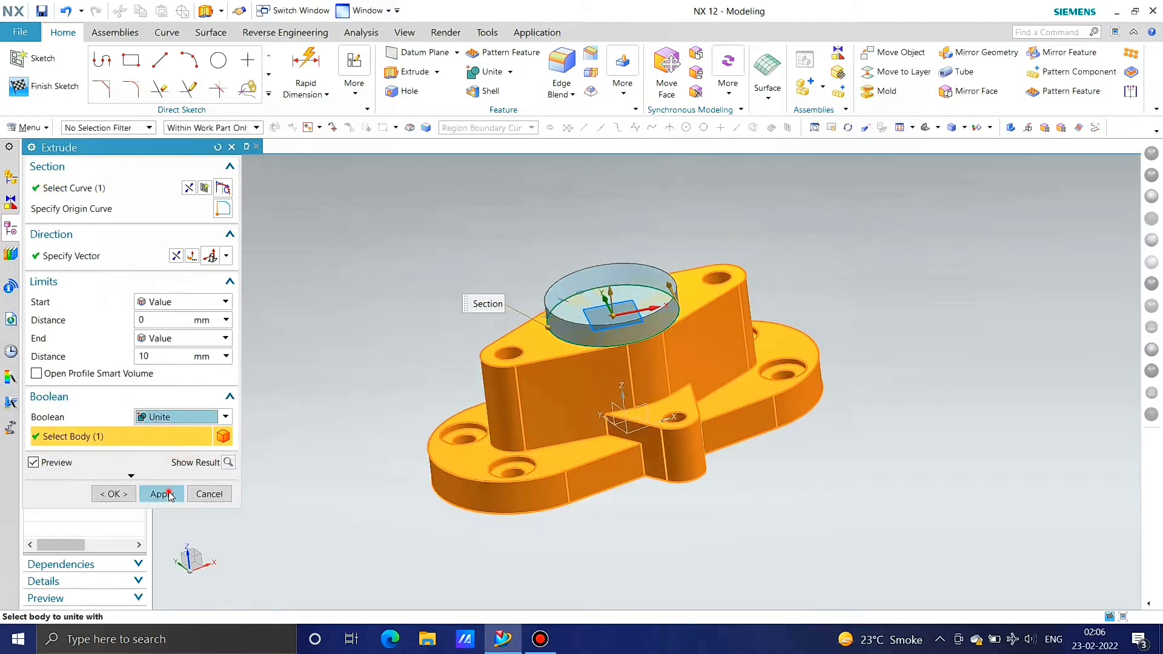
click(162, 494)
click(209, 494)
click(632, 347)
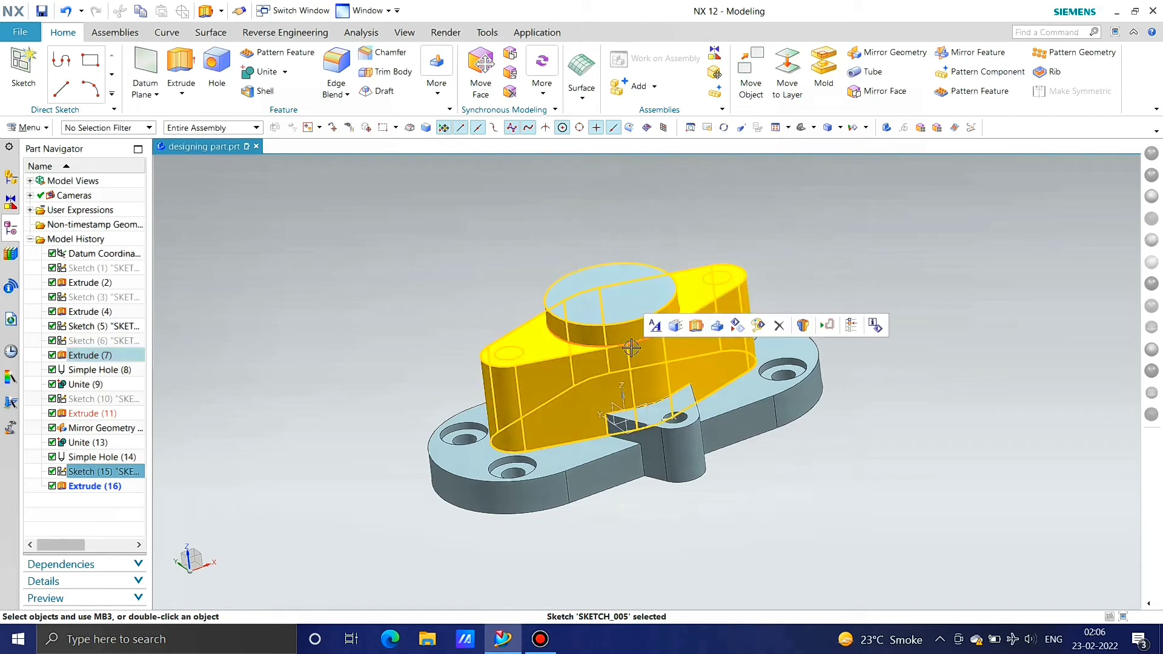
key(Escape)
scroll(632, 345, up, 4)
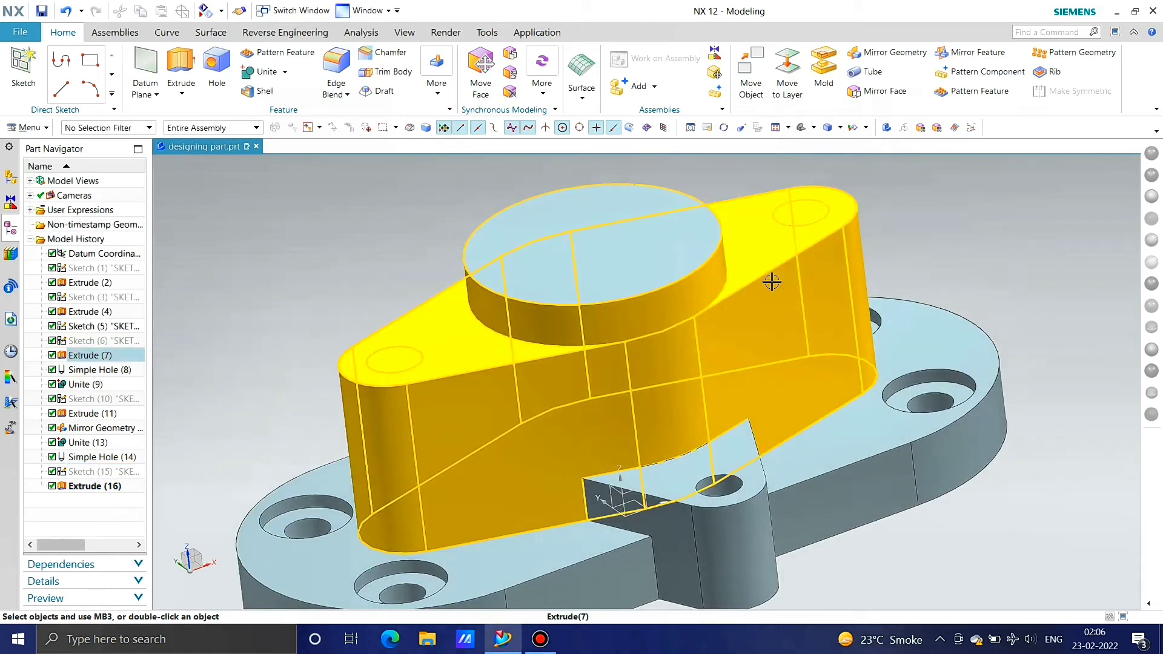
scroll(771, 282, up, 1)
scroll(803, 286, down, 4)
middle_drag(686, 343, 719, 353)
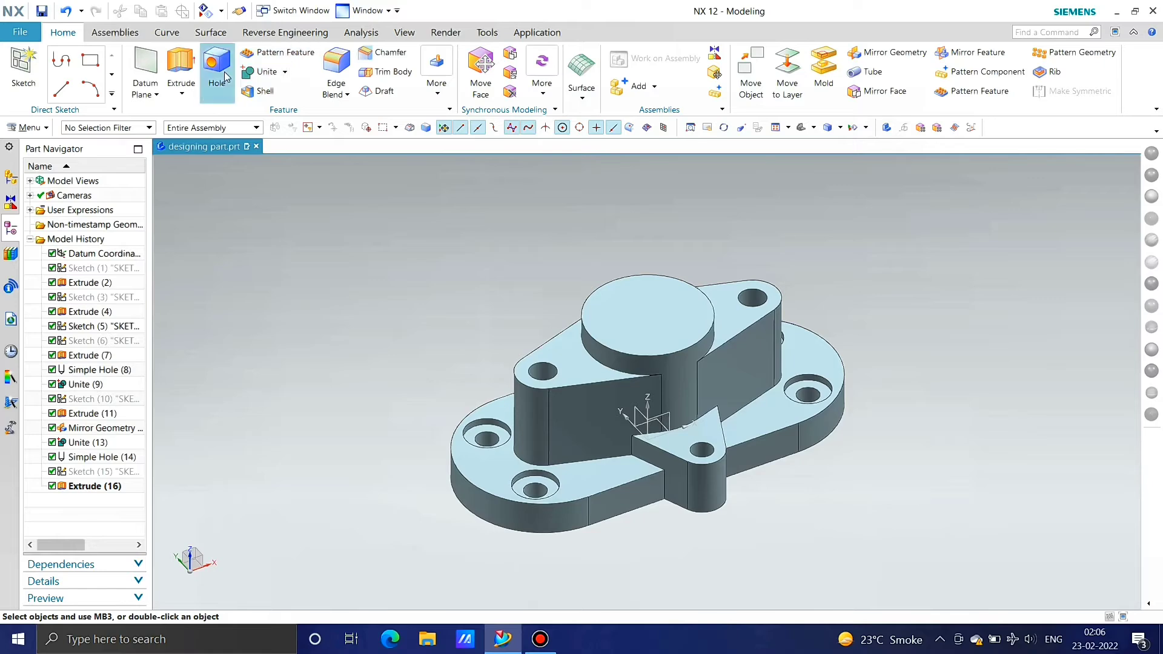
Step: Try a simple 40 mm diameter hole centred on the round boss's top face, subtracted from the body, and undo it
click(181, 68)
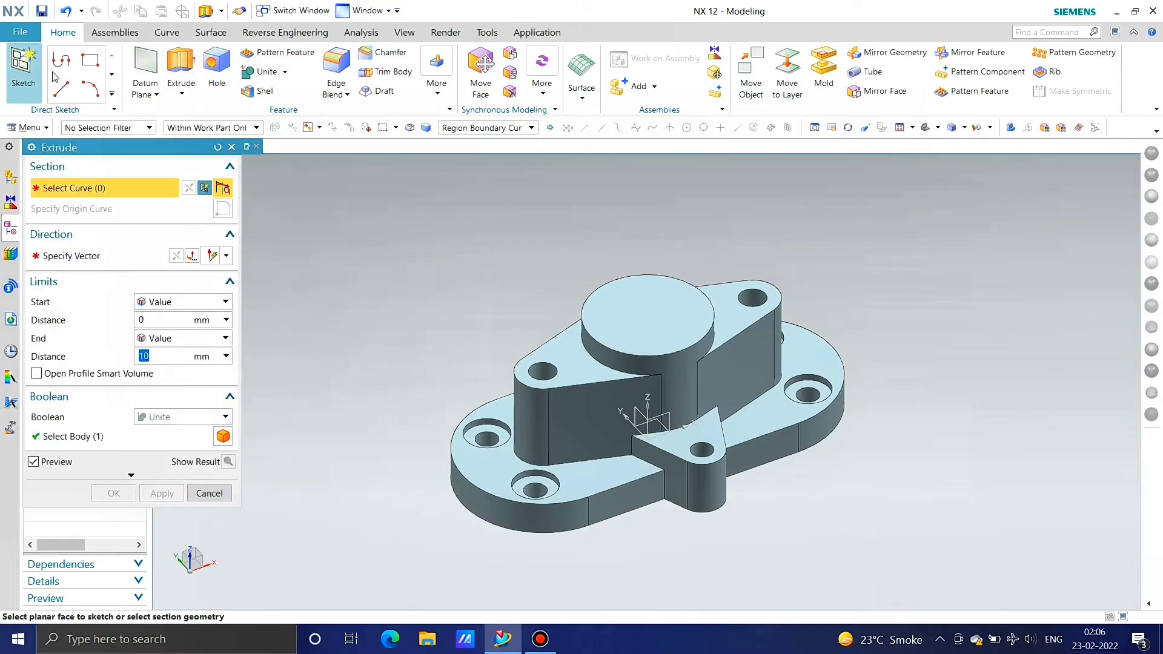
click(227, 61)
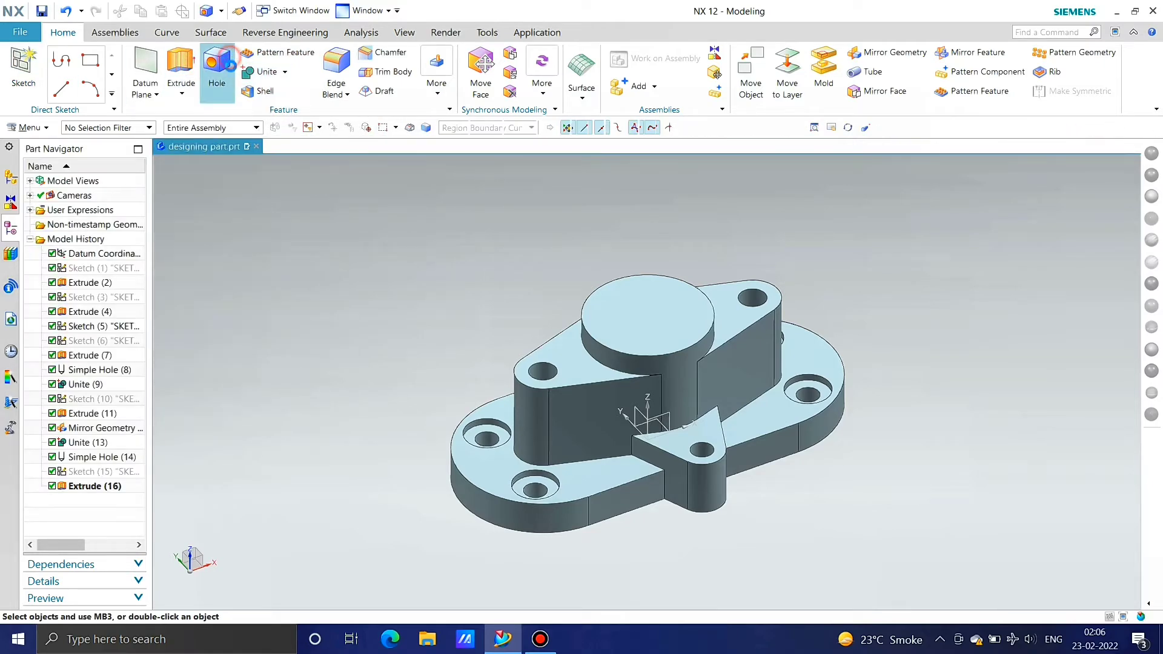
click(713, 304)
double_click(134, 346)
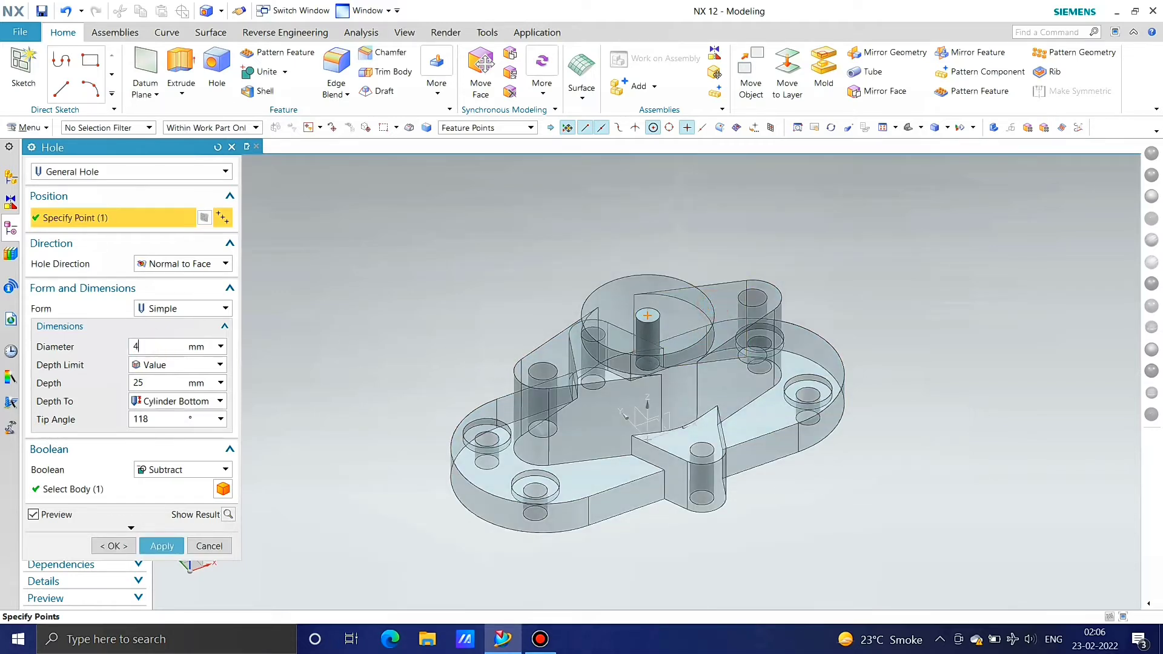
key(Return)
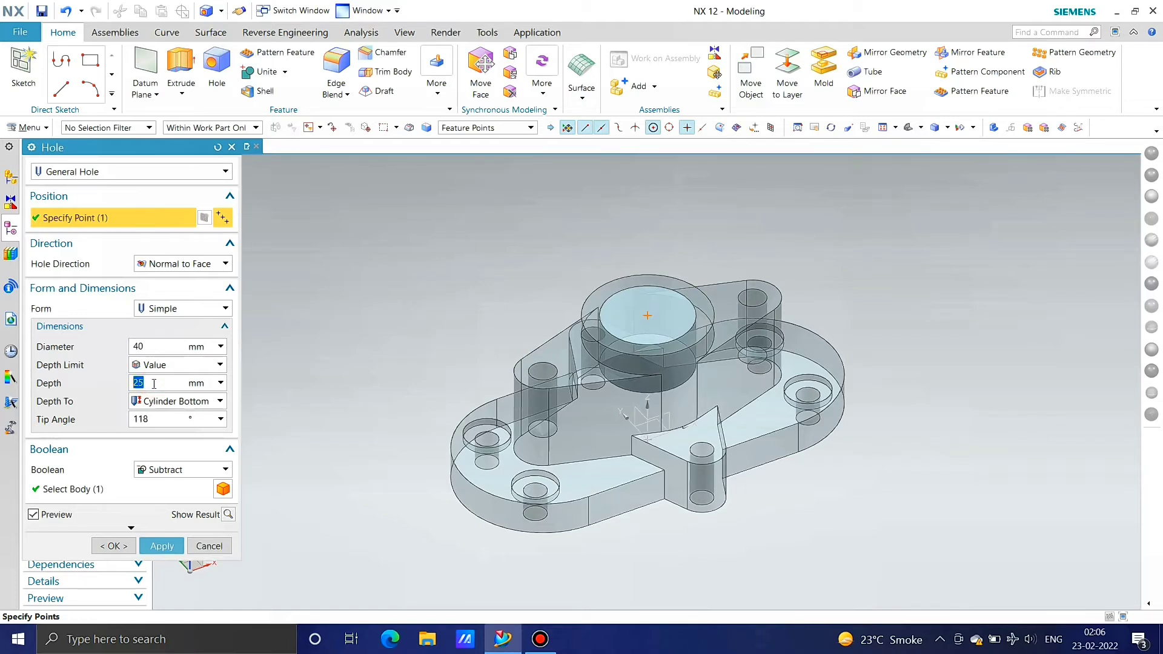
click(162, 546)
key(Escape)
middle_drag(683, 382, 696, 358)
key(ctrl+z)
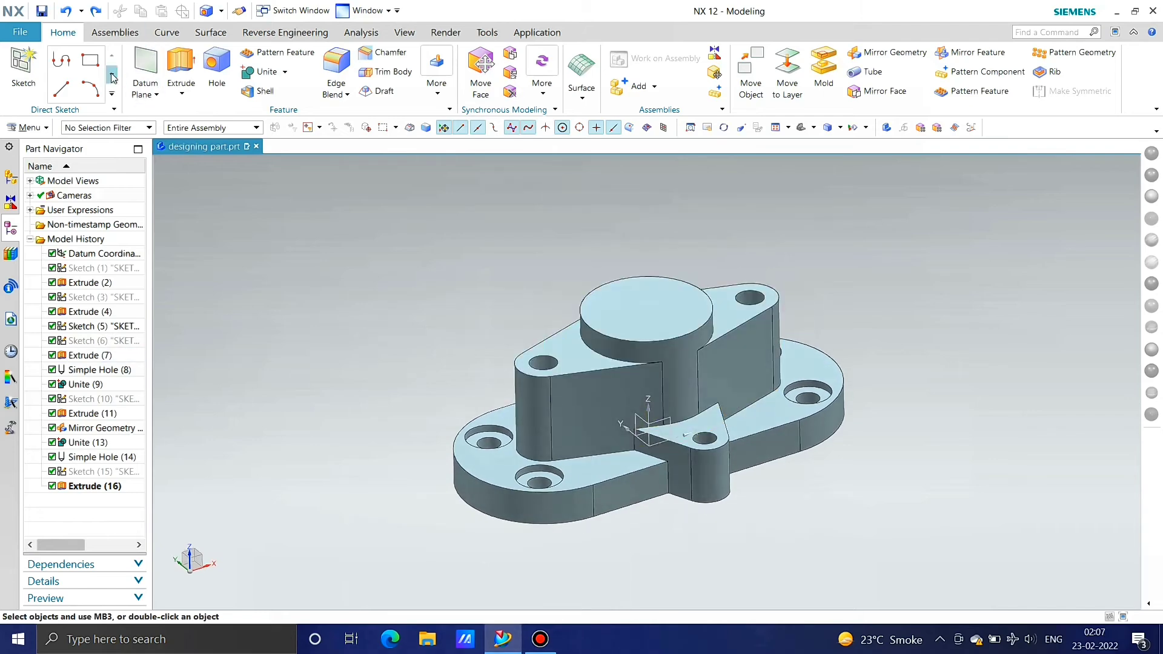
Step: Start an on-plane sketch on the flat top face of the round boss
click(32, 68)
click(630, 304)
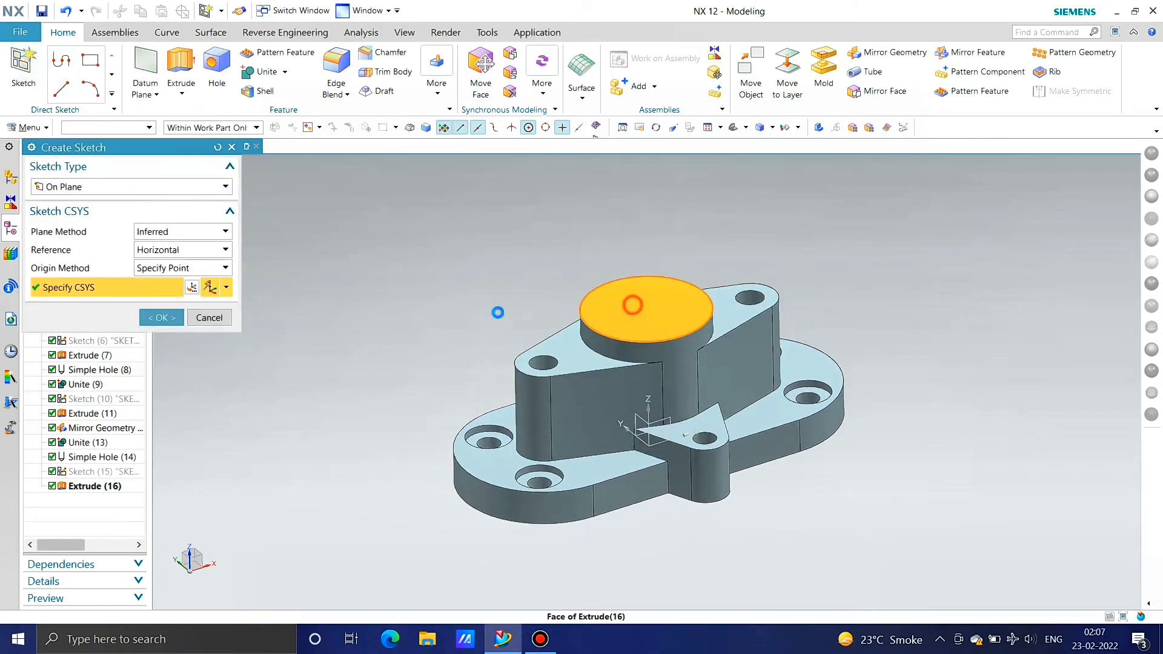
click(160, 317)
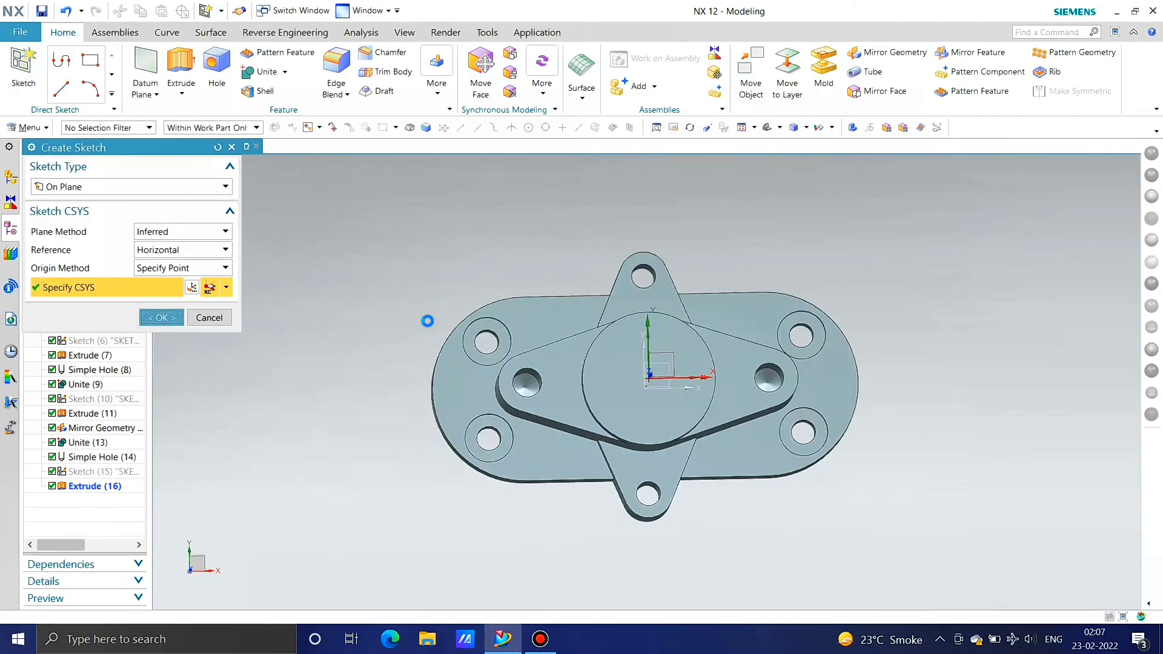
Step: Draw a 40 mm diameter circle centred at the origin on the round boss's top face
click(219, 61)
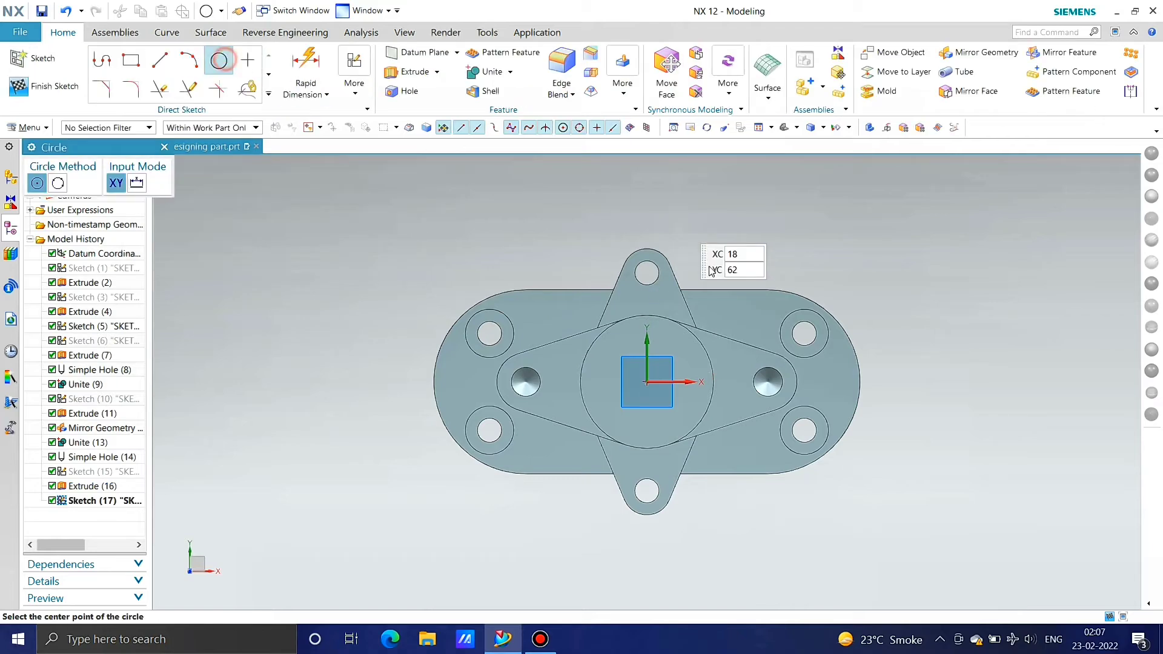
click(647, 381)
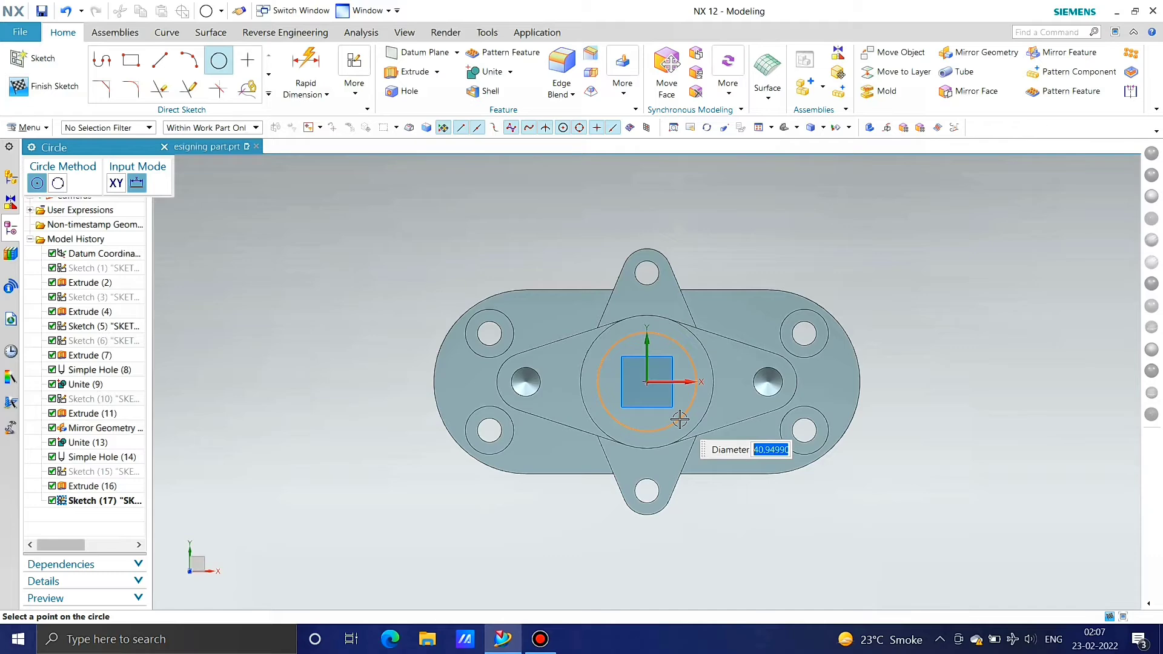
key(Return)
key(Escape)
key(Escape)
middle_drag(680, 430, 705, 348)
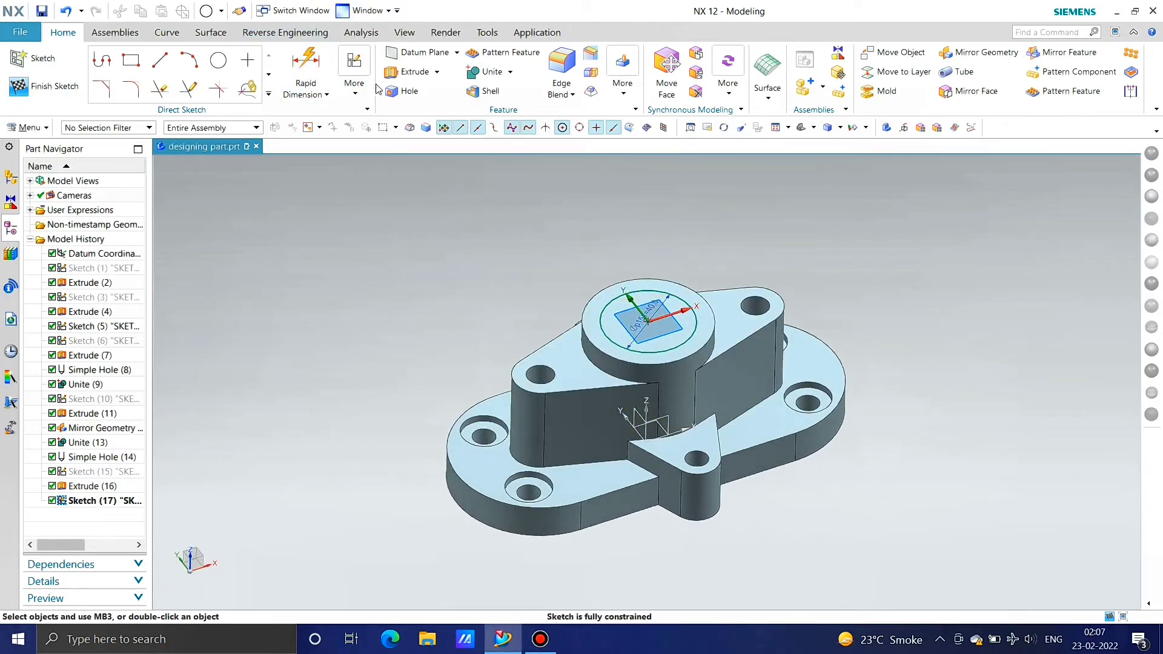
Step: Extrude the 40 mm circle 15 mm down into the body, with the direction reversed and the Boolean set to Subtract
click(414, 71)
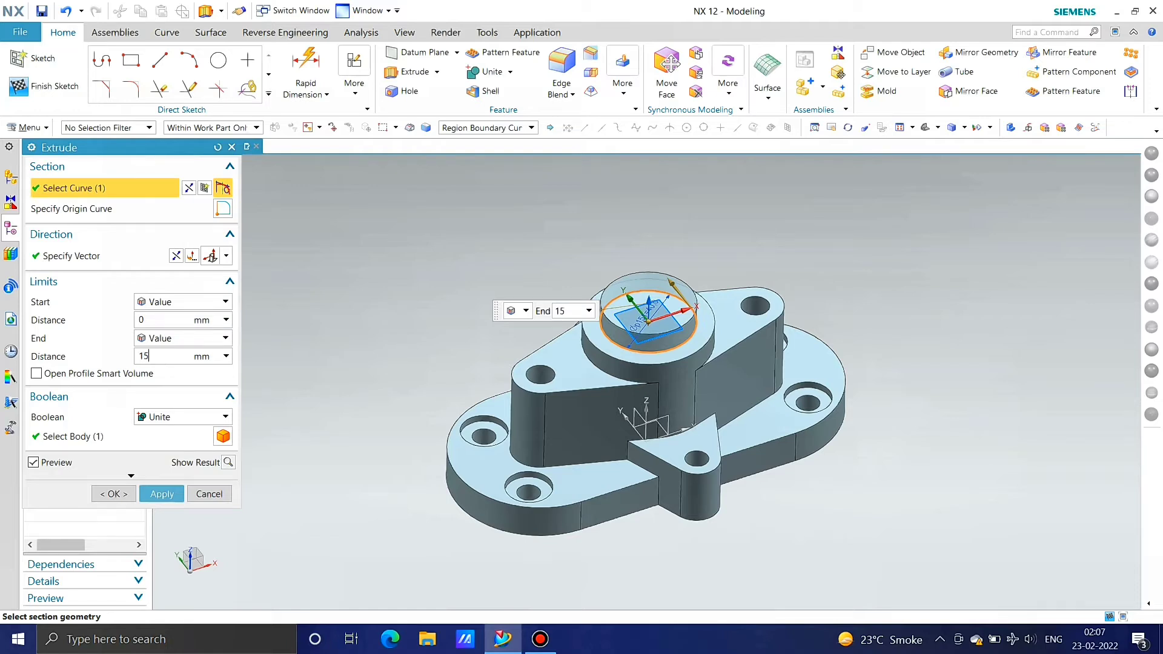
key(Return)
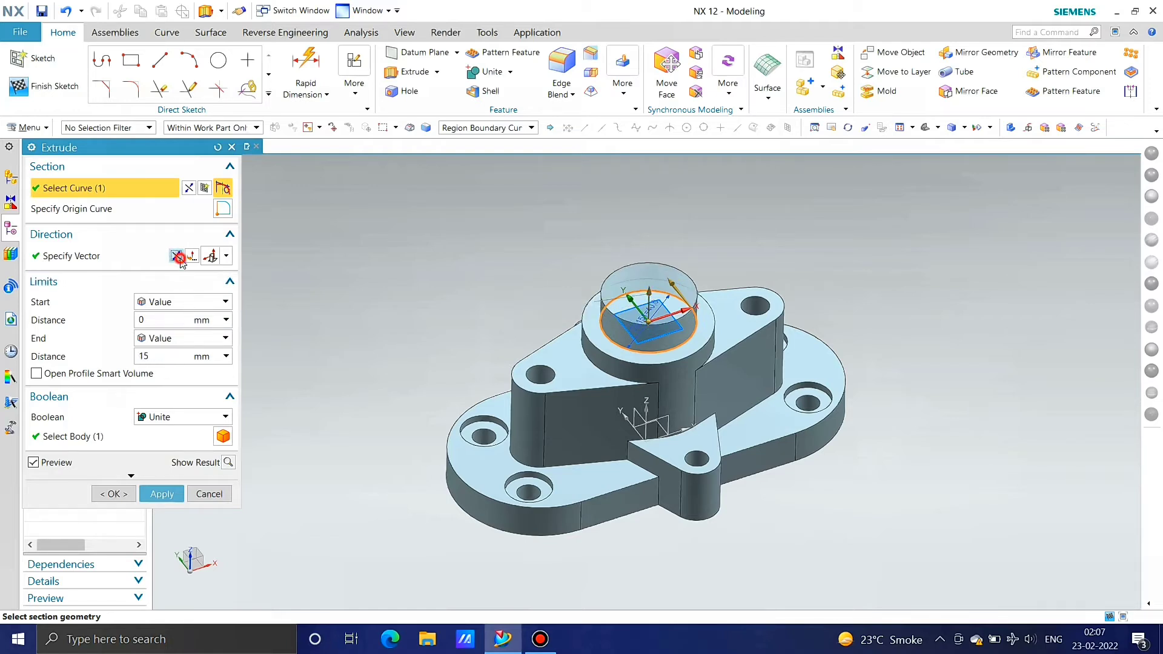
click(176, 256)
click(178, 418)
click(179, 461)
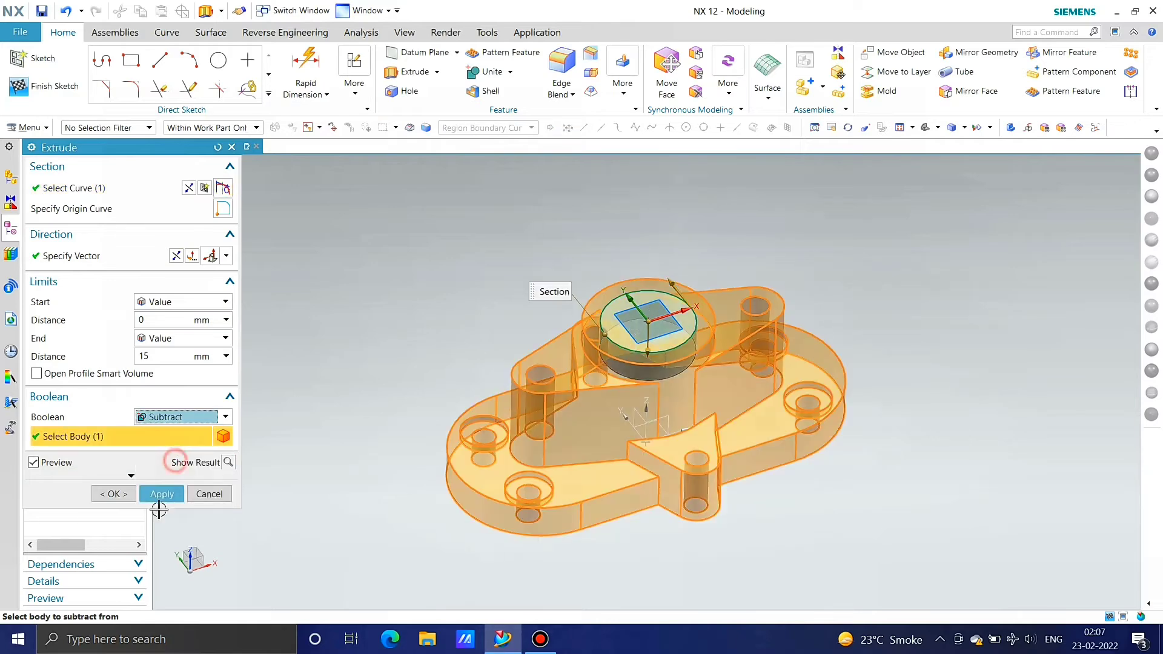
click(161, 494)
key(Escape)
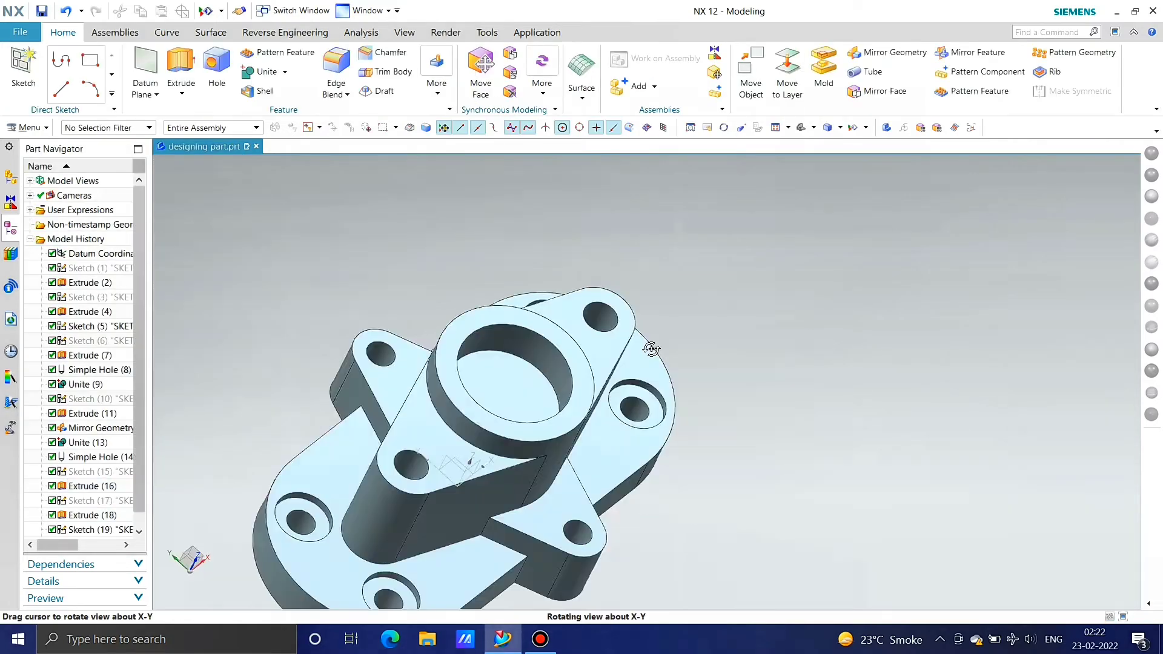
Step: Start an on-plane sketch on the floor face of the round pocket
mouse_move(647, 346)
middle_down()
mouse_move(625, 301)
mouse_move(643, 236)
mouse_move(620, 322)
mouse_move(587, 342)
middle_up()
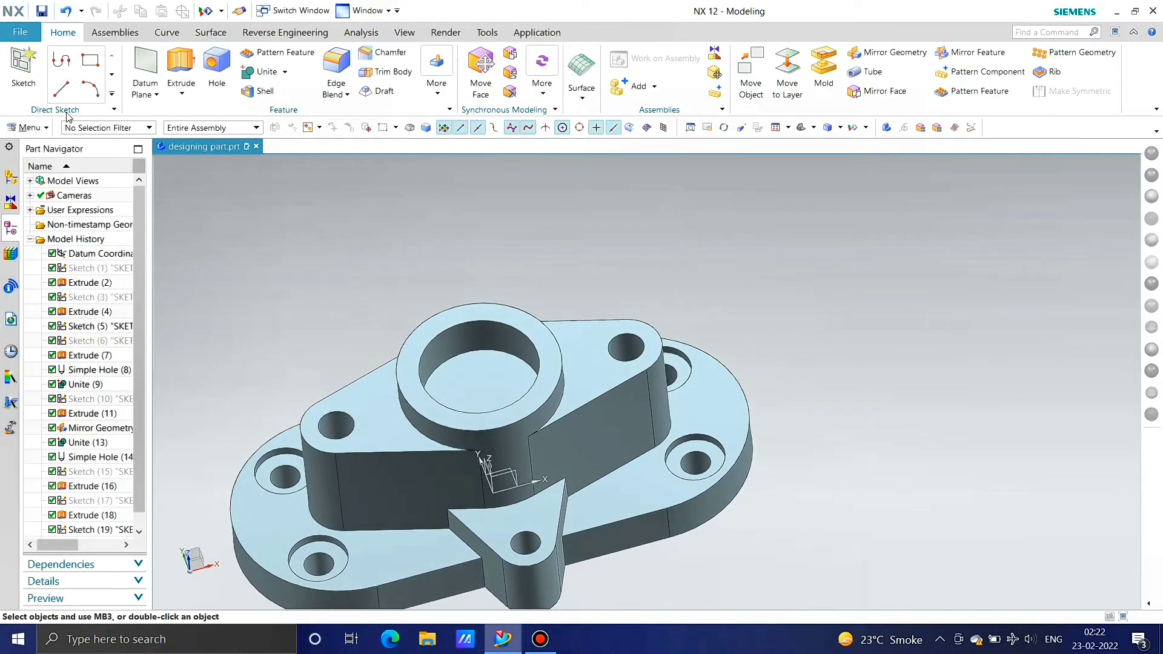
click(23, 67)
click(442, 363)
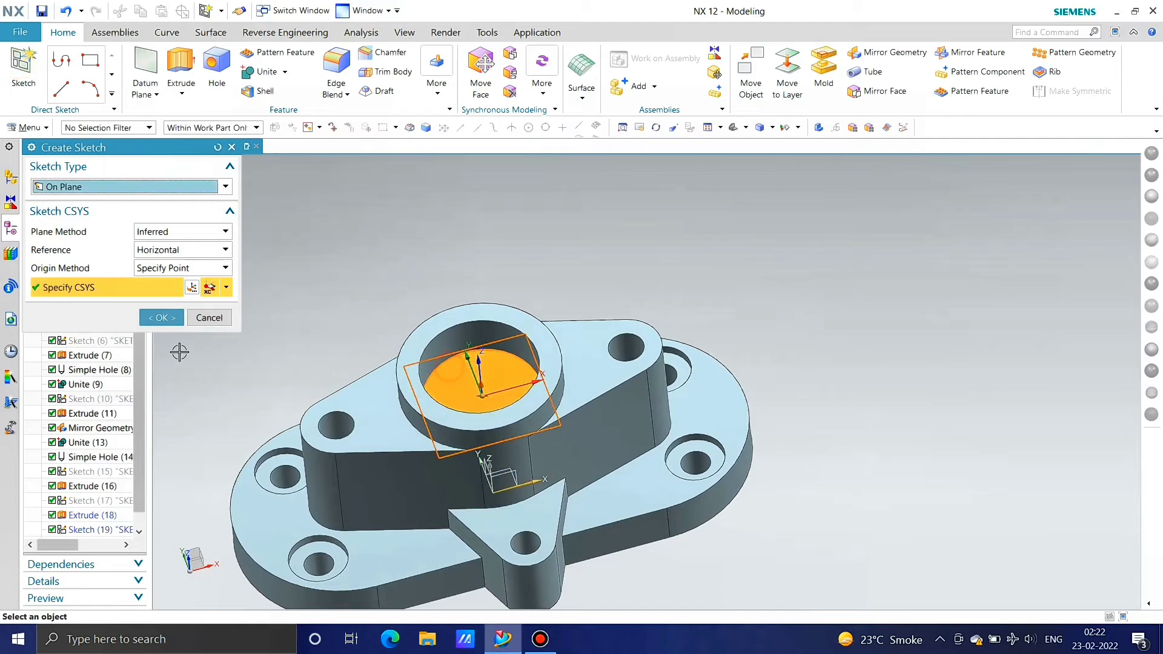
click(161, 317)
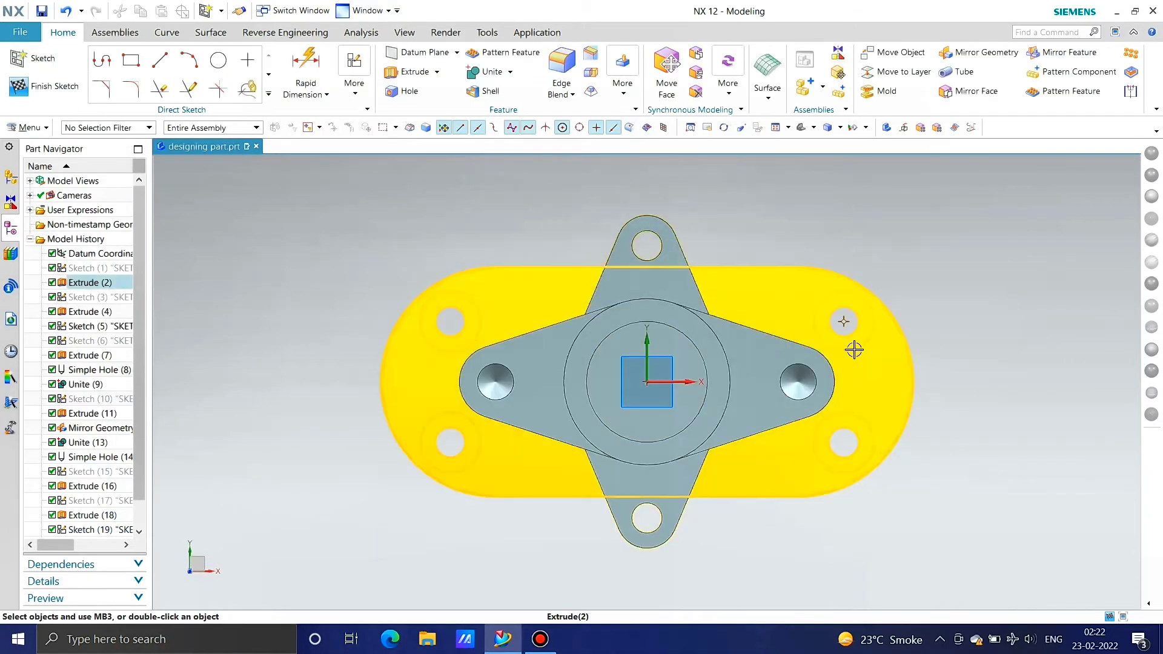
Step: Draw a circle centred at the origin on the pocket floor, reaching the pocket's edge
scroll(796, 353, up, 5)
click(218, 60)
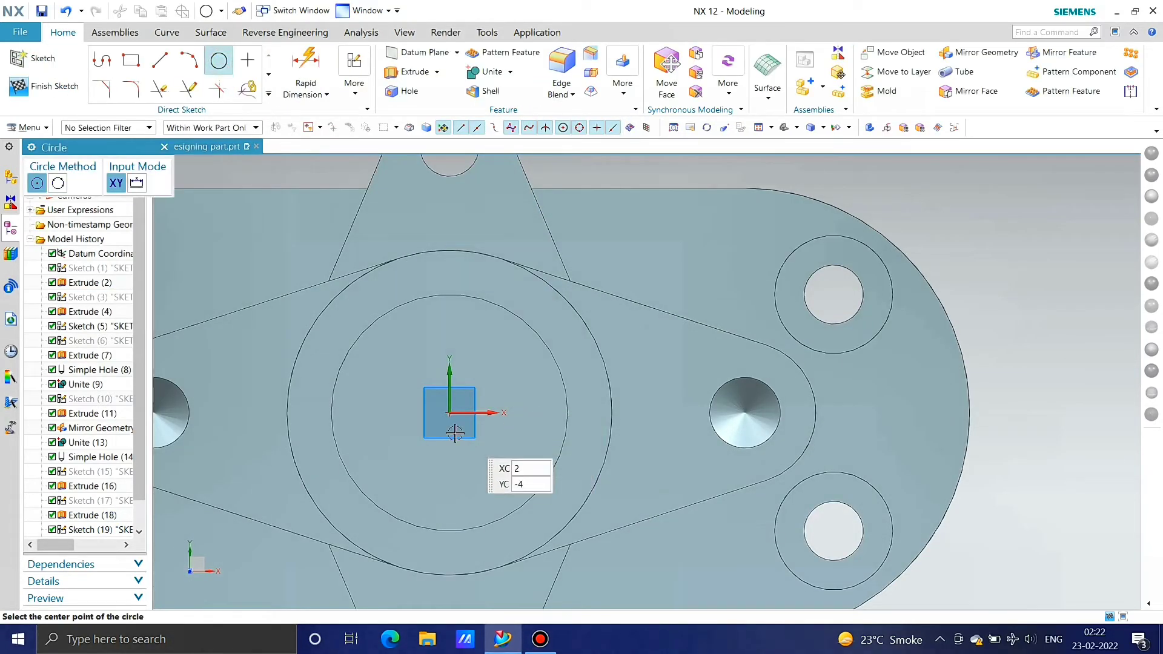
click(449, 413)
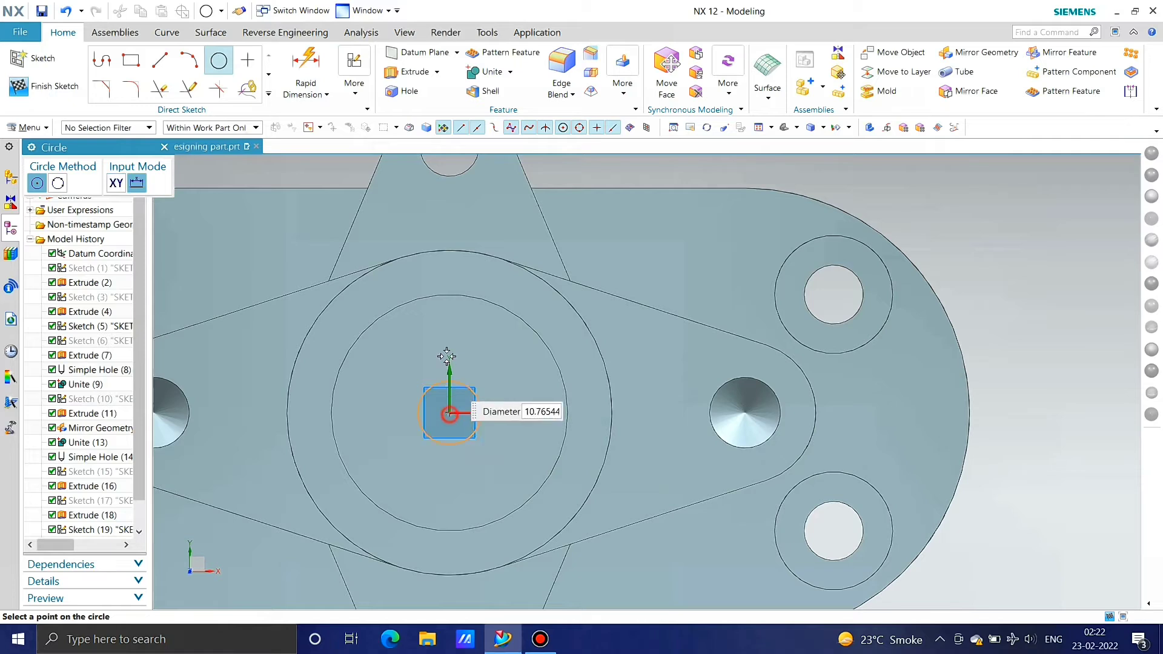
click(461, 295)
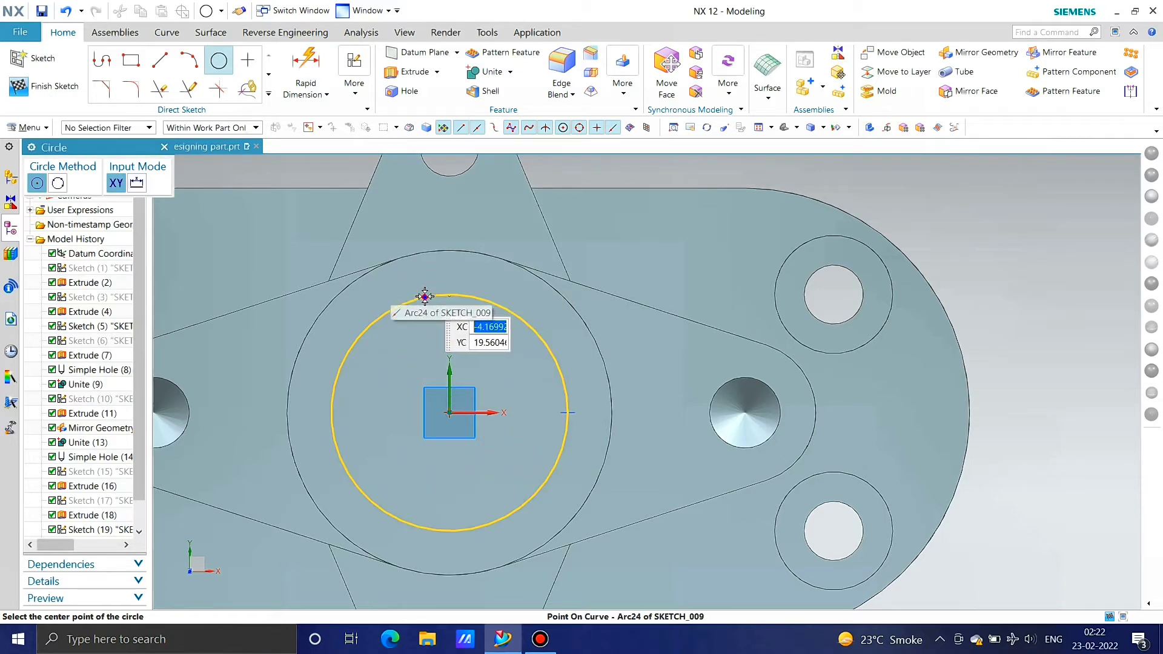
Step: Draw a 20 mm diameter circle centred at the origin, inside the pocket-edge circle
key(Escape)
click(484, 428)
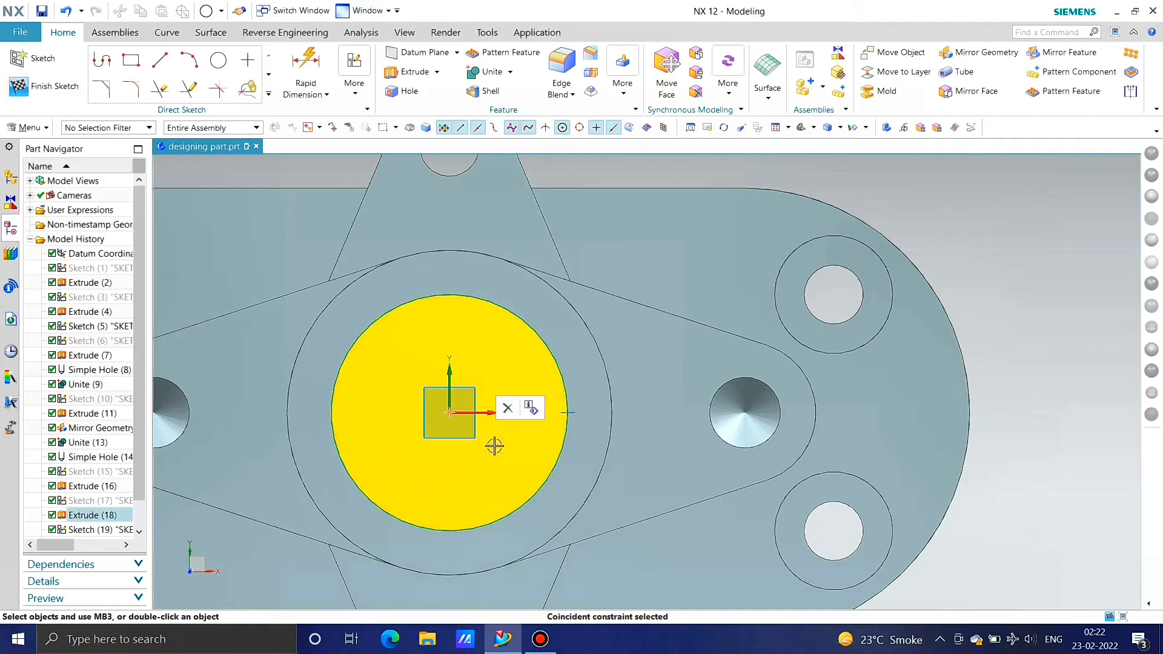
click(219, 61)
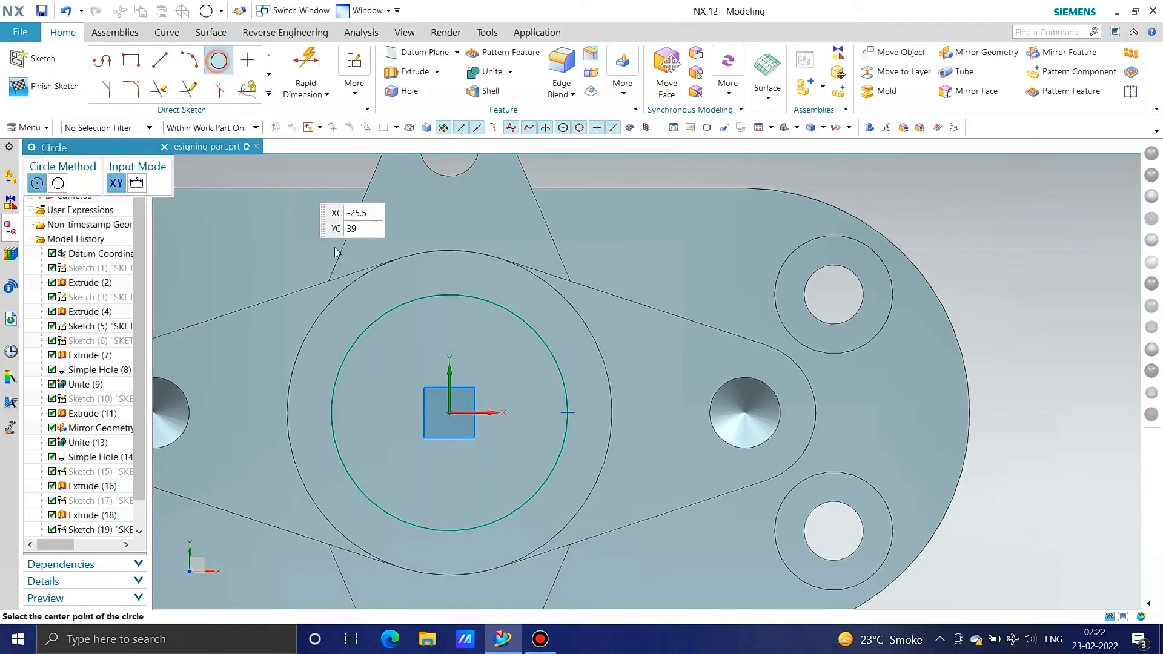
click(449, 413)
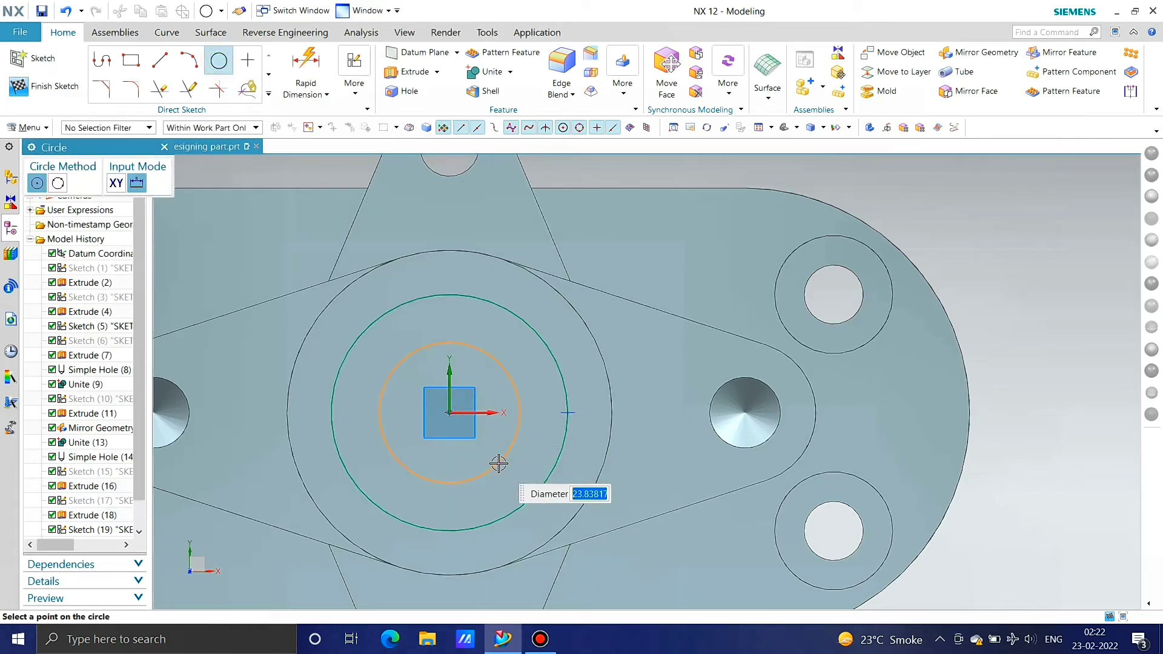
key(Escape)
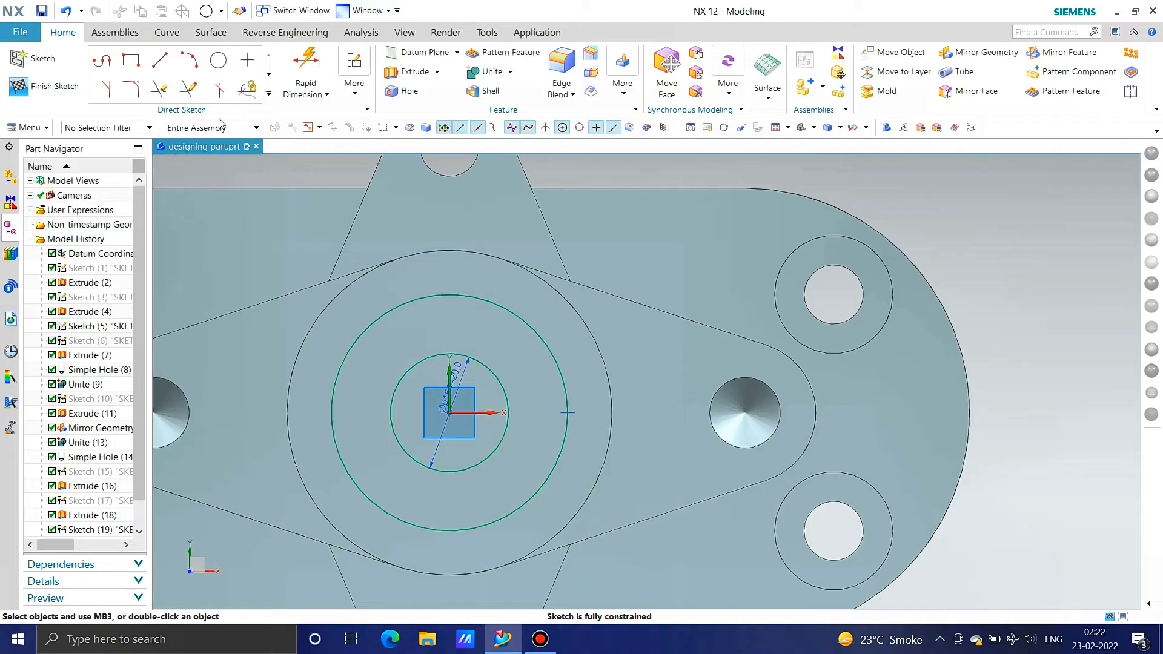
Step: Draw a vertical line through the origin between the centres of the upper and lower ear holes
click(160, 60)
scroll(529, 364, down, 2)
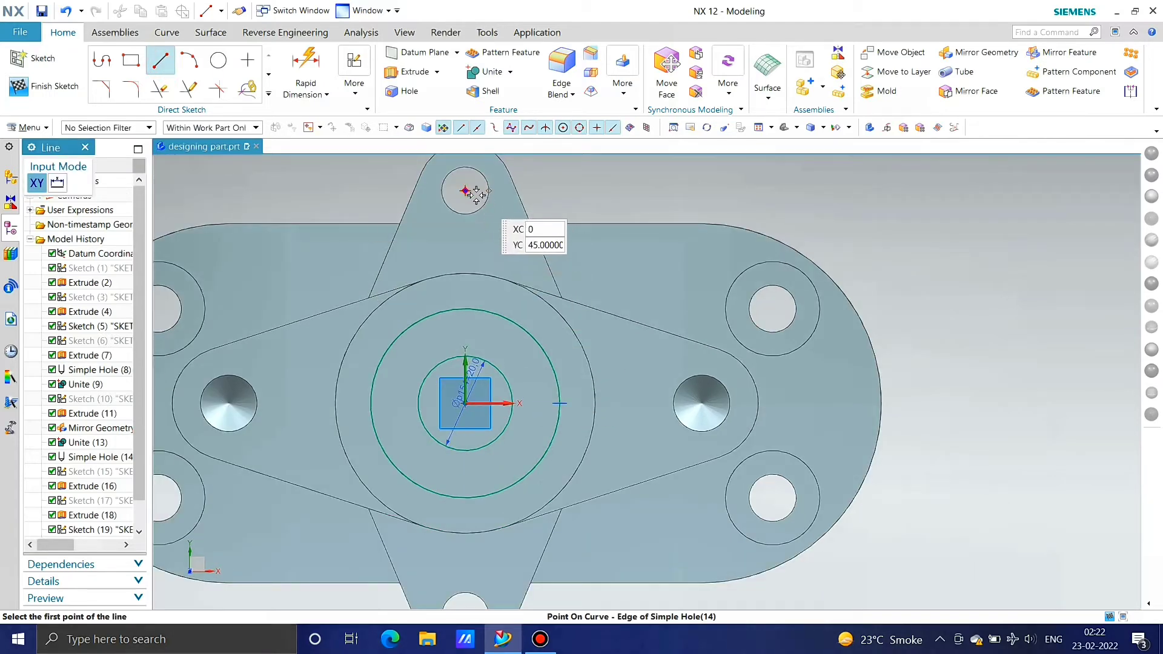
click(465, 189)
scroll(484, 183, down, 1)
scroll(467, 533, up, 2)
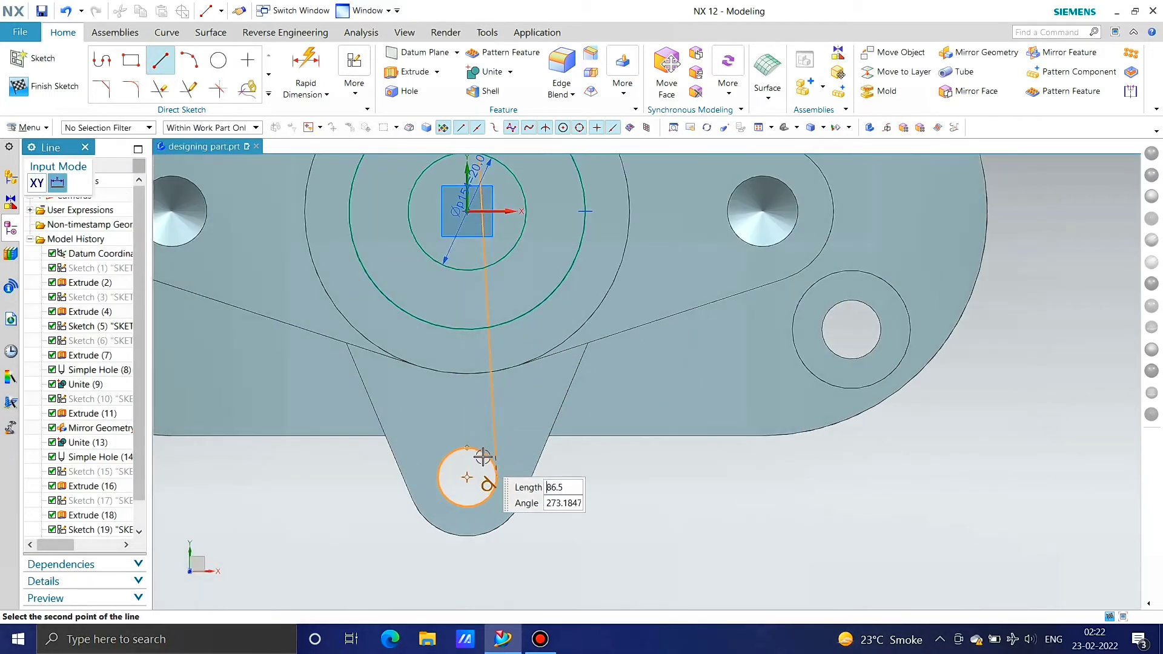
click(513, 467)
scroll(515, 466, down, 1)
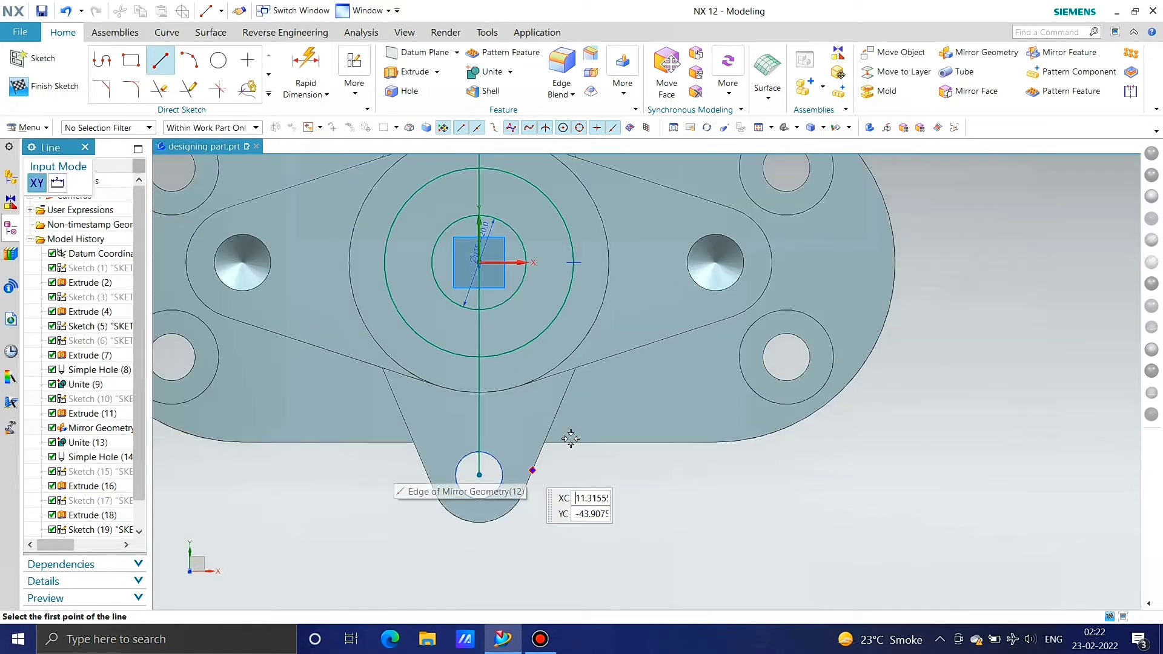
Step: Draw a horizontal line through the origin between the centres of the two conical holes in the diamond-shaped body
click(717, 263)
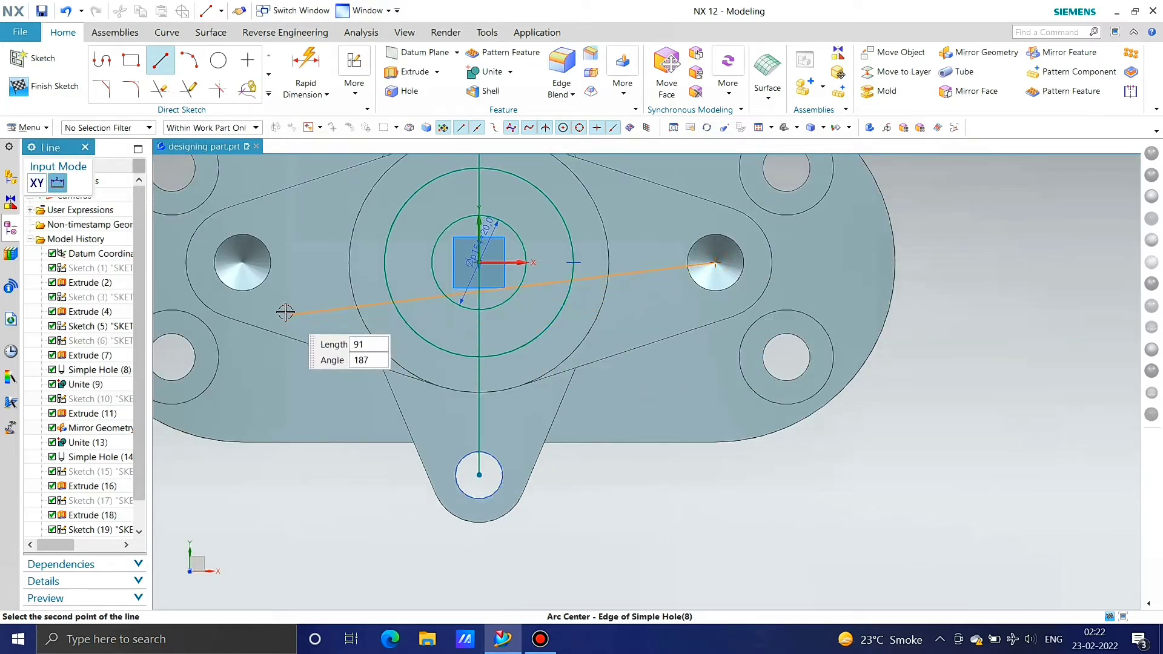
click(241, 263)
key(Escape)
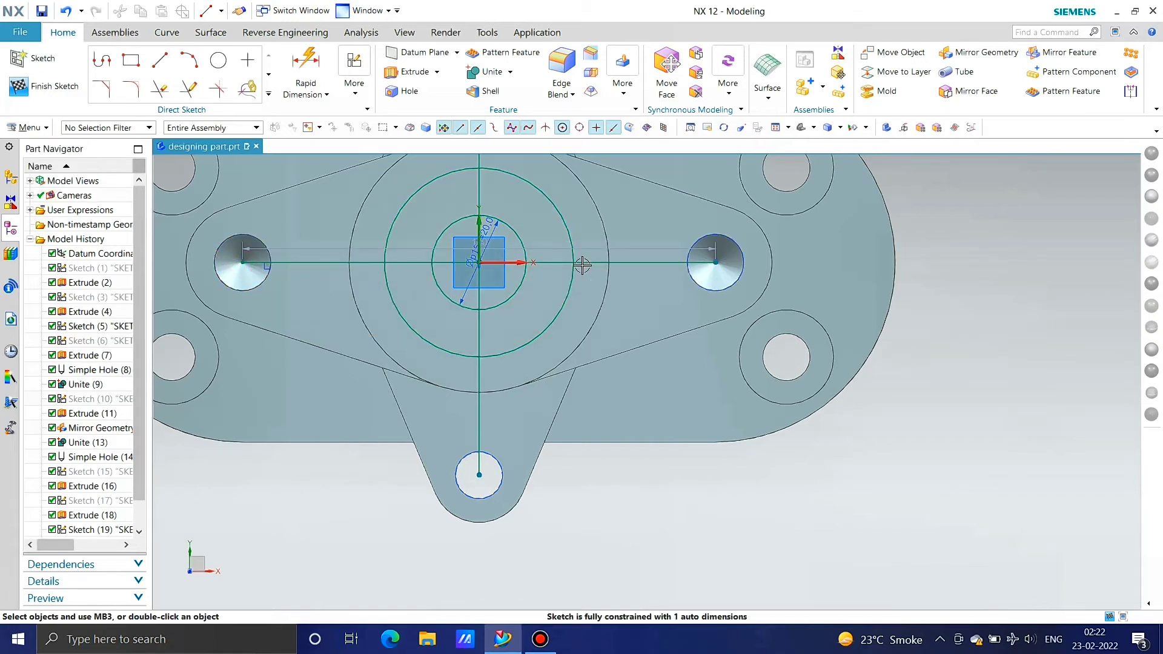
Step: Convert the vertical and horizontal centre lines to reference lines
click(556, 262)
click(479, 184)
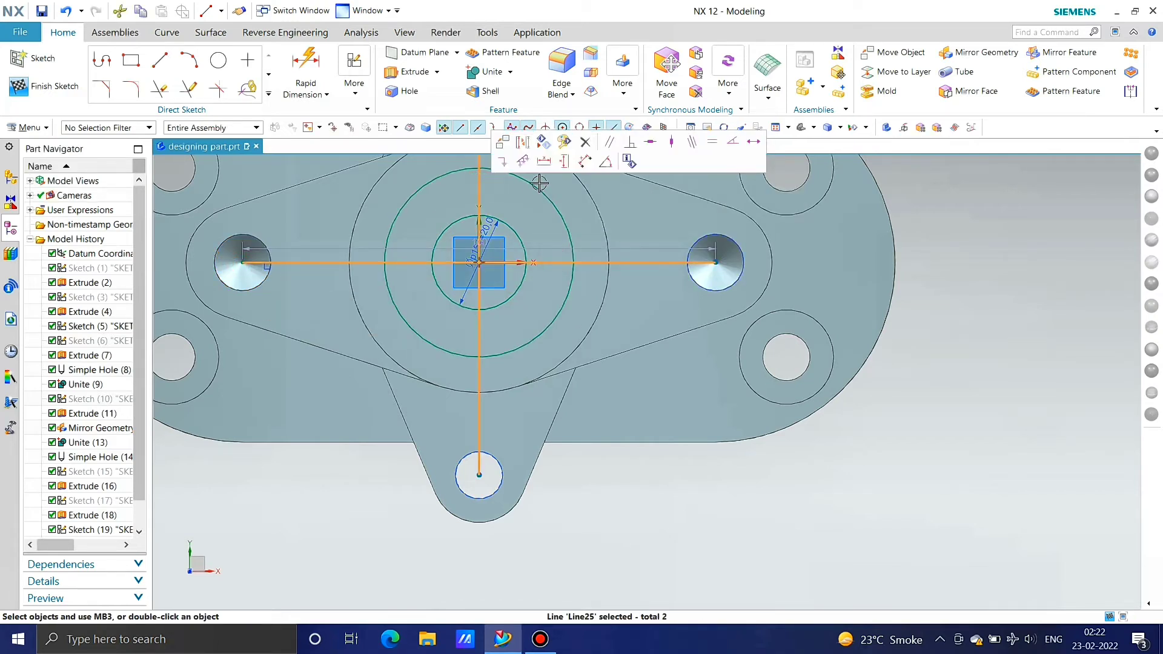
click(525, 144)
Step: Hide all PMI objects to clear the dimensions from the sketch
scroll(510, 241, down, 3)
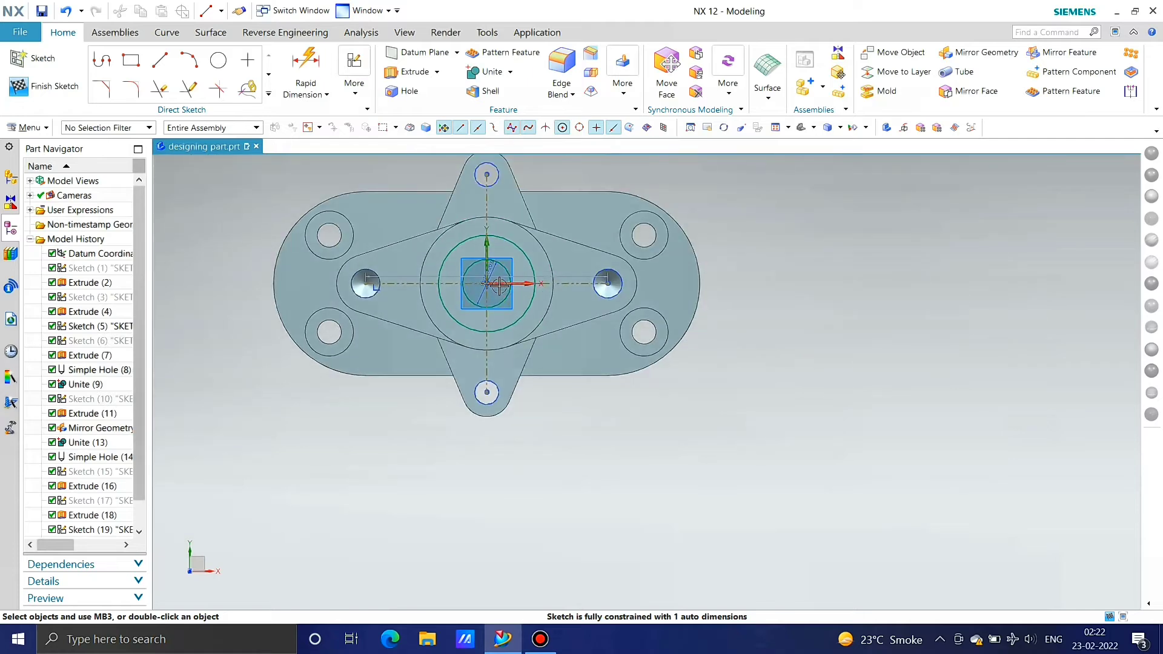
key(ctrl+w)
click(200, 327)
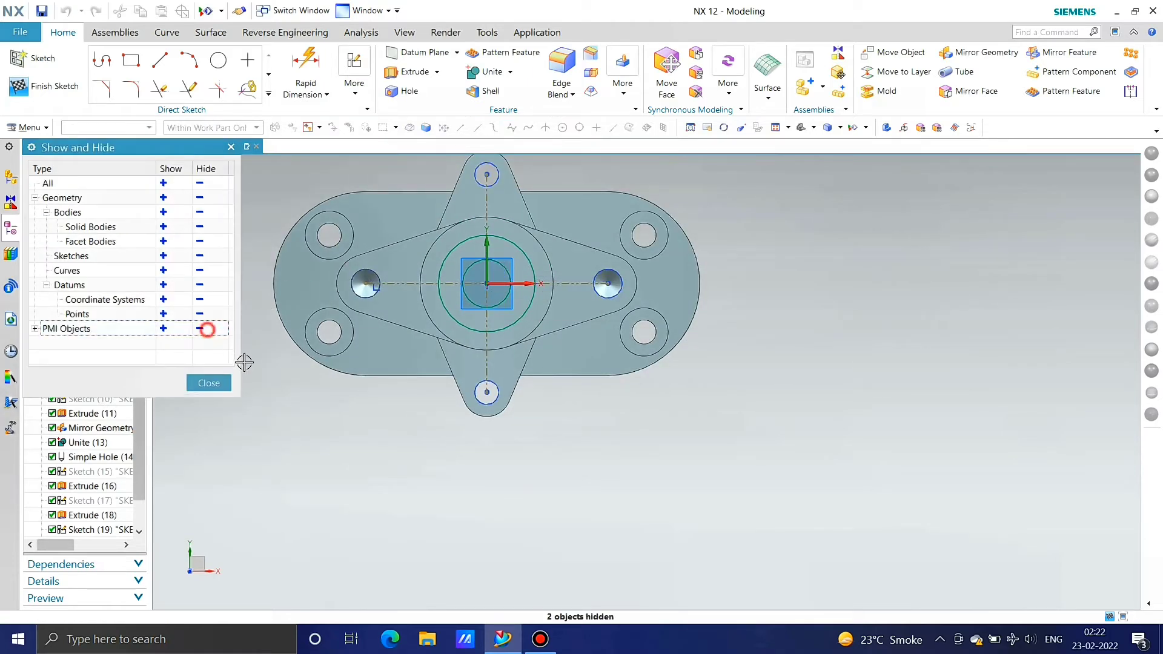
click(228, 384)
Step: Offset both reference centre lines symmetrically by 2.5 mm with one copy each, using the Extension Cap option
scroll(514, 221, up, 3)
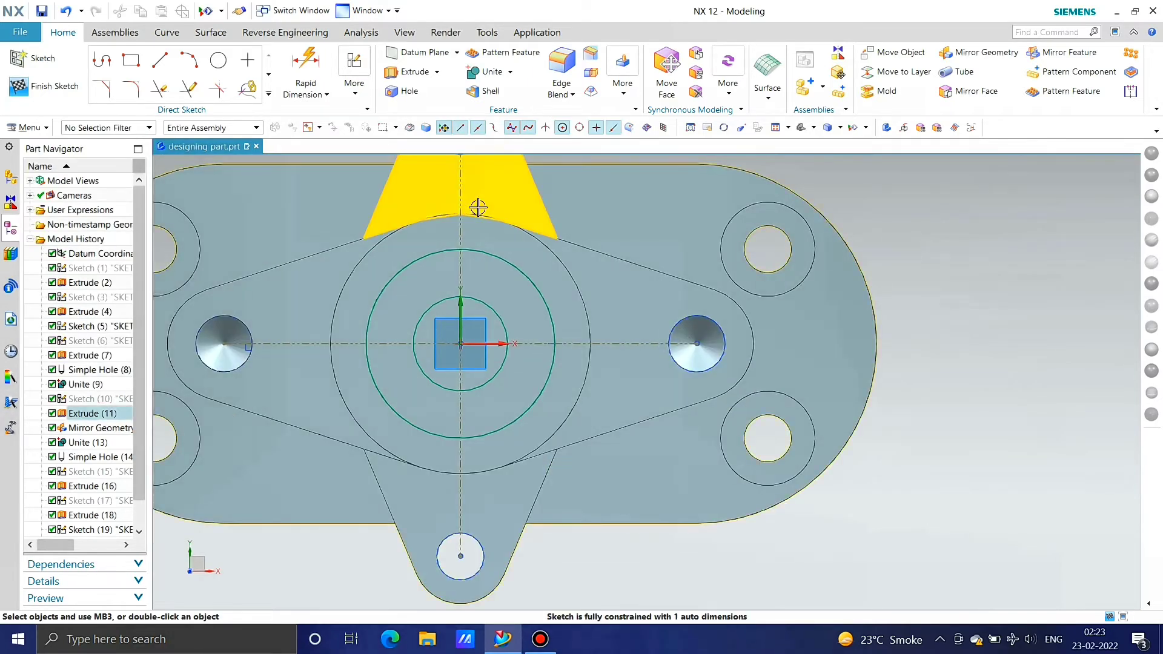
click(267, 94)
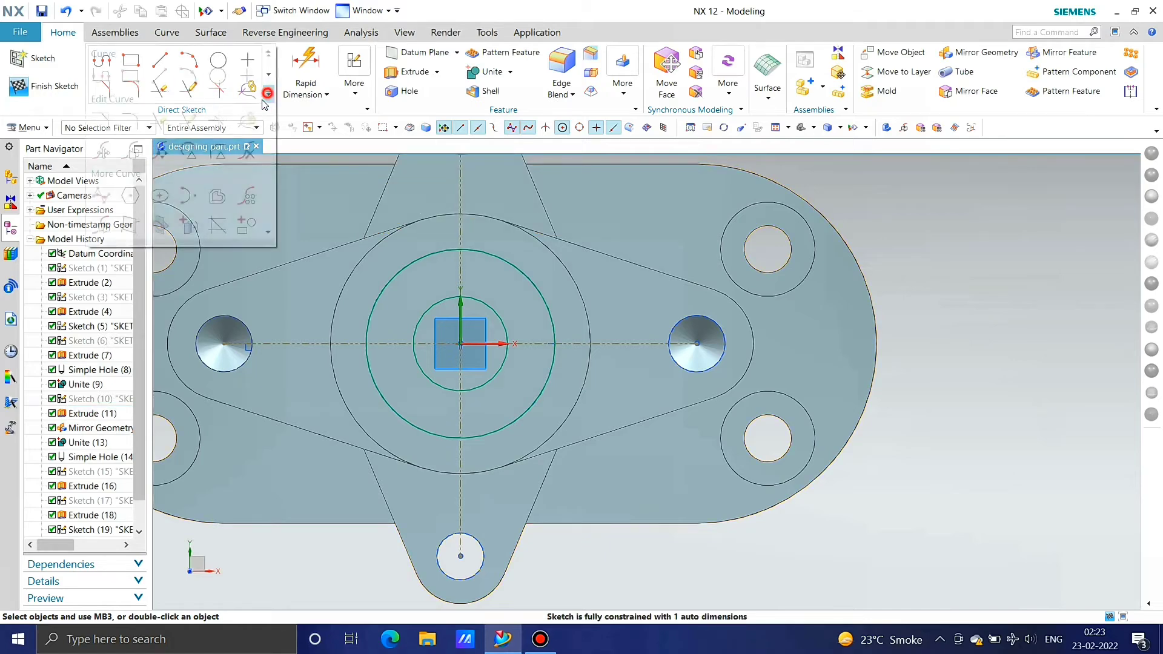
click(218, 195)
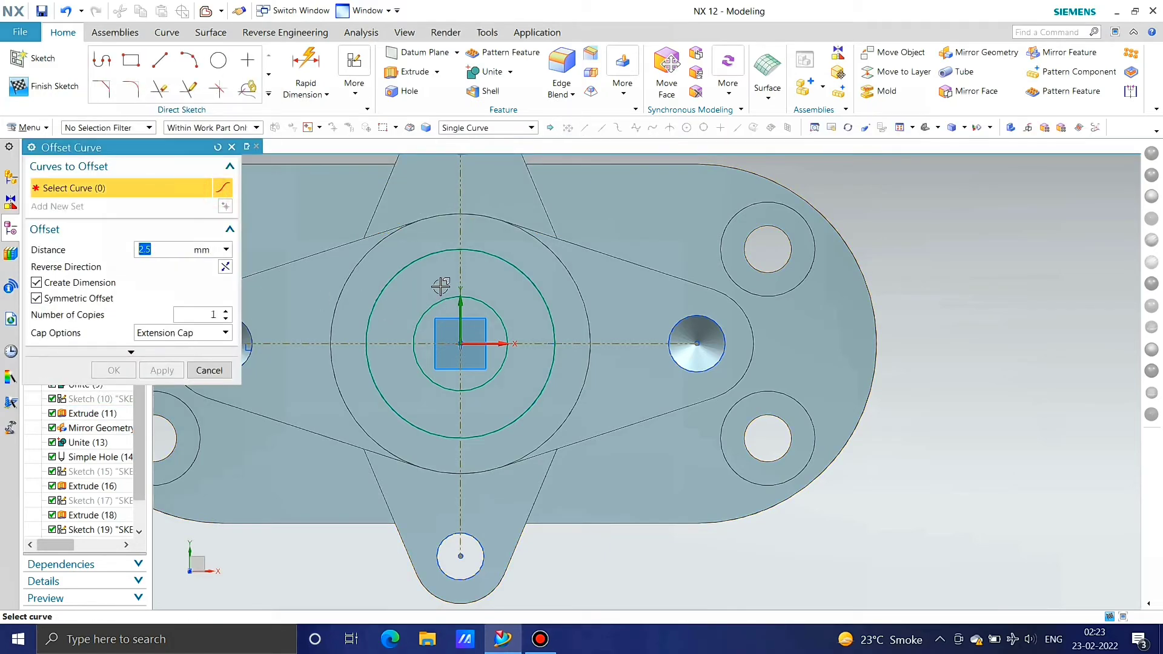
click(460, 273)
click(533, 343)
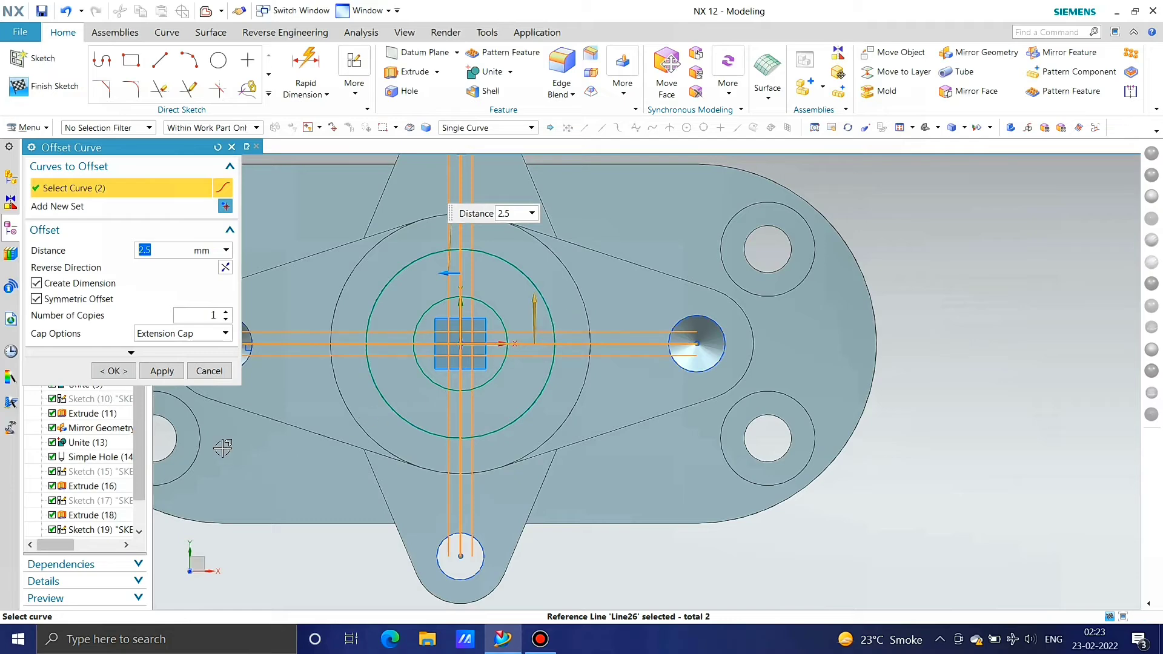
click(162, 371)
click(209, 371)
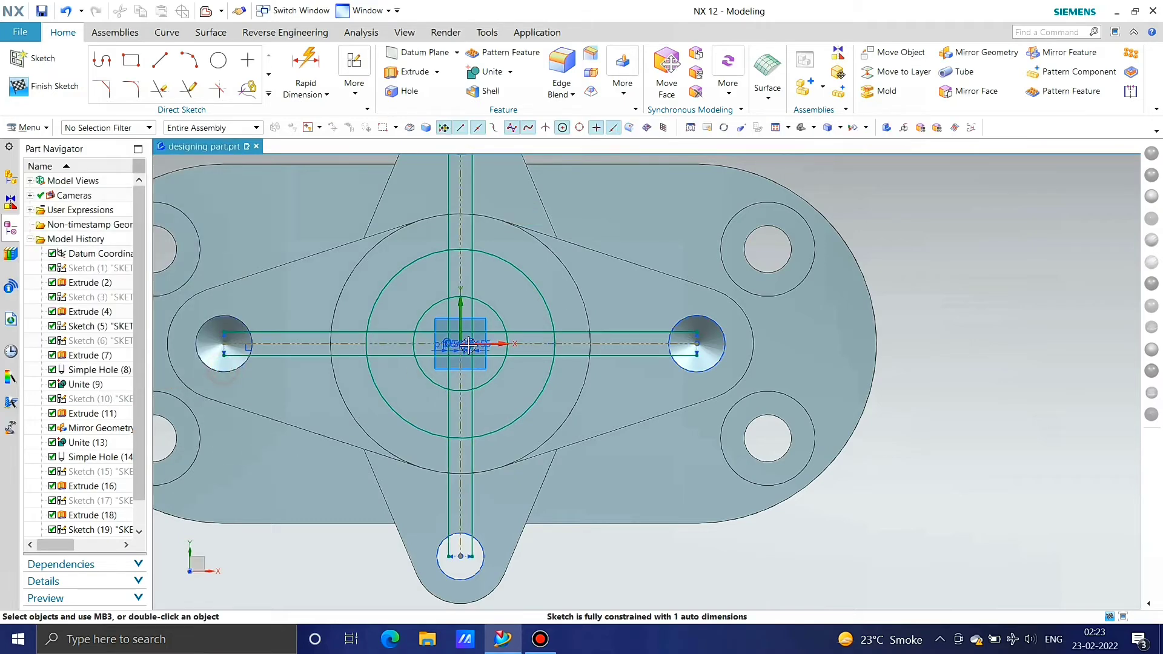
Step: Delete the offset constraints from both pairs of offset lines near the origin
scroll(447, 364, up, 3)
right_click(434, 340)
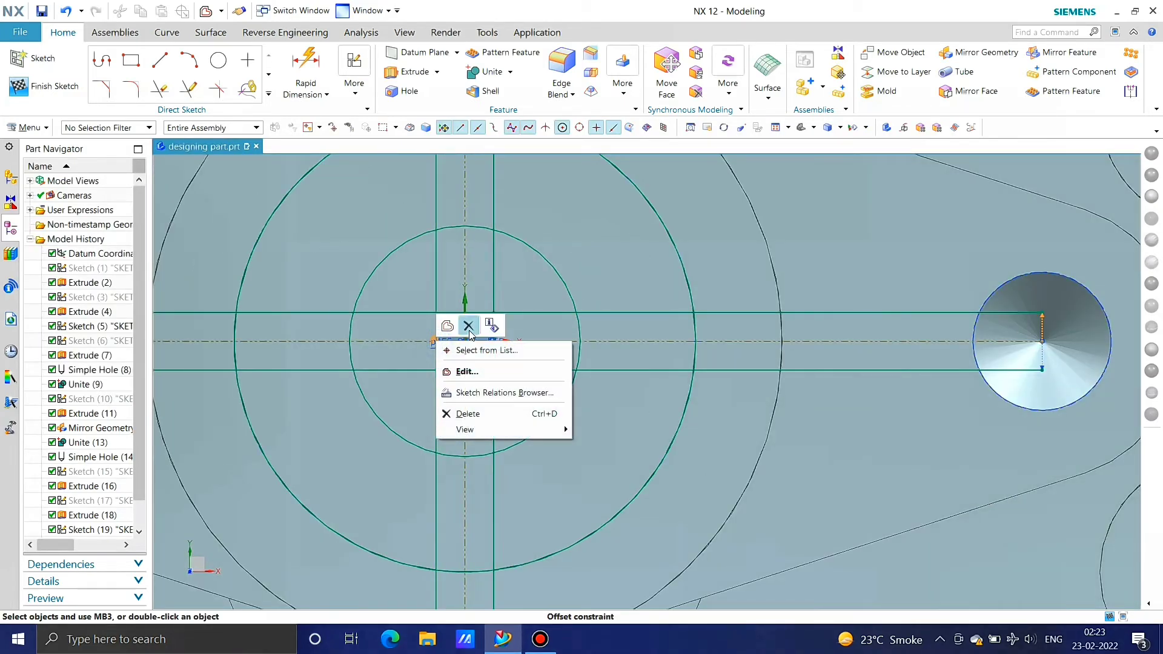
click(469, 326)
right_click(465, 353)
key(Escape)
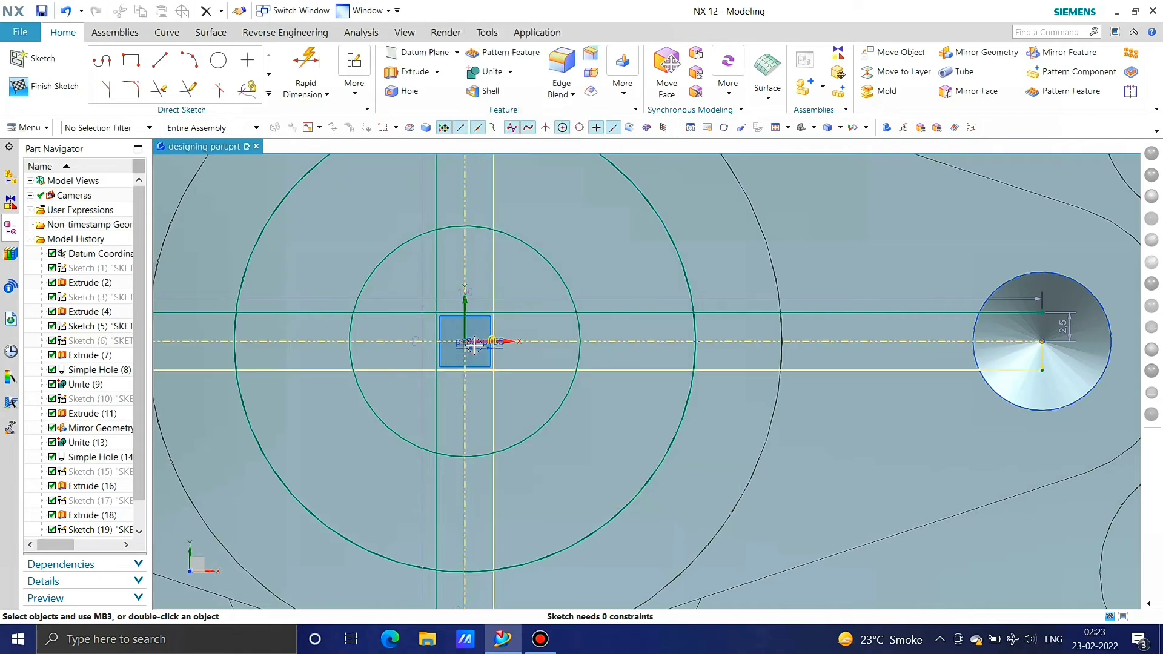
right_click(474, 345)
click(508, 330)
Step: Hide the PMI objects again, and hide the solid body so that only the sketch curves are displayed
scroll(495, 332, down, 5)
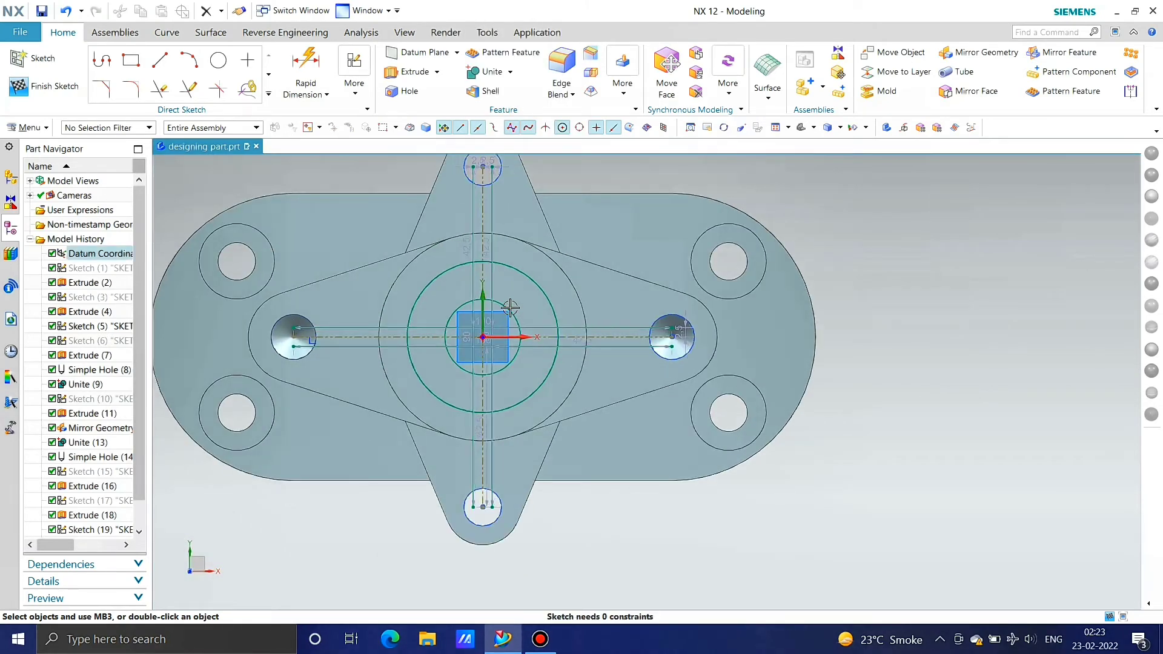
scroll(510, 307, up, 1)
key(ctrl+w)
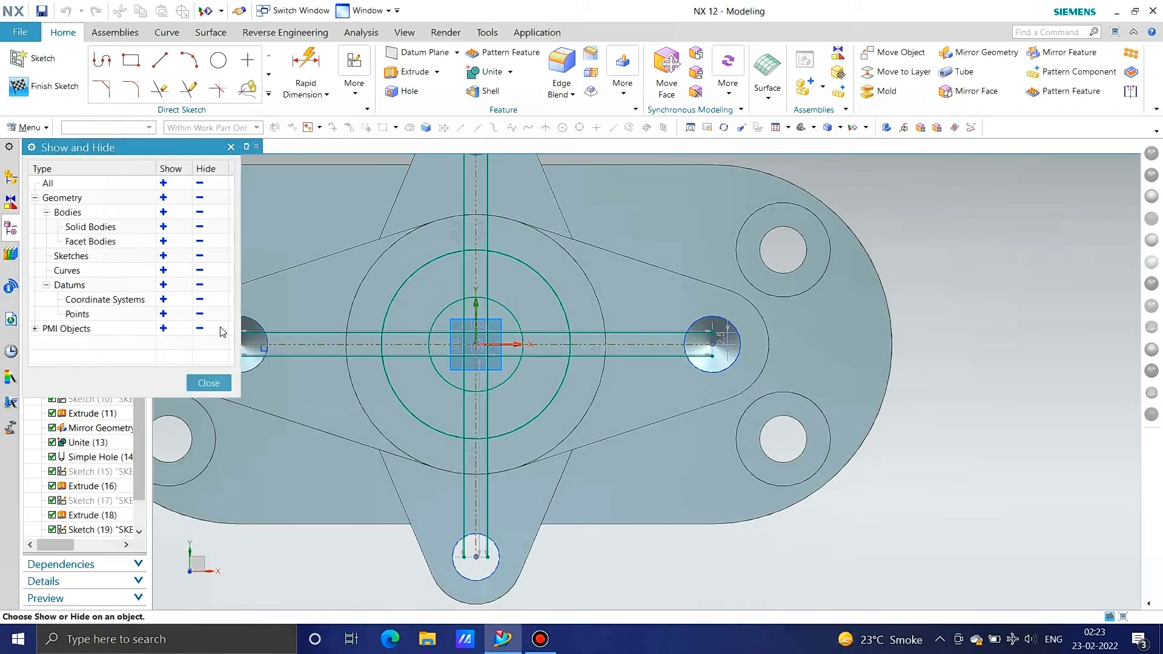
click(200, 328)
click(218, 382)
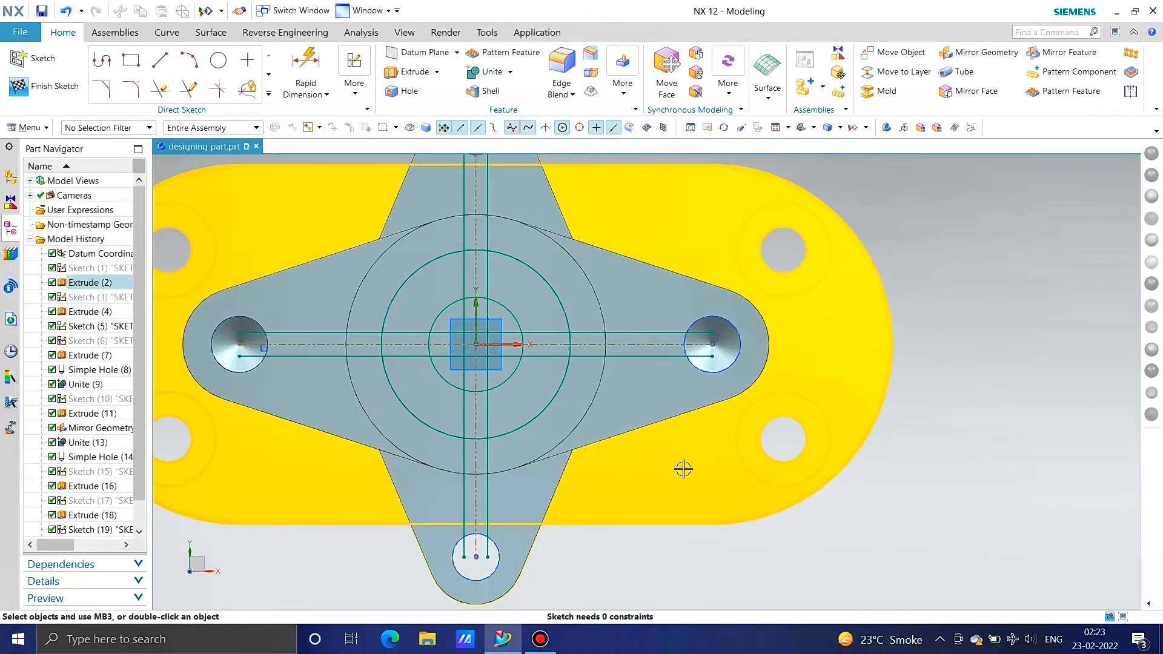
click(683, 467)
key(ctrl+b)
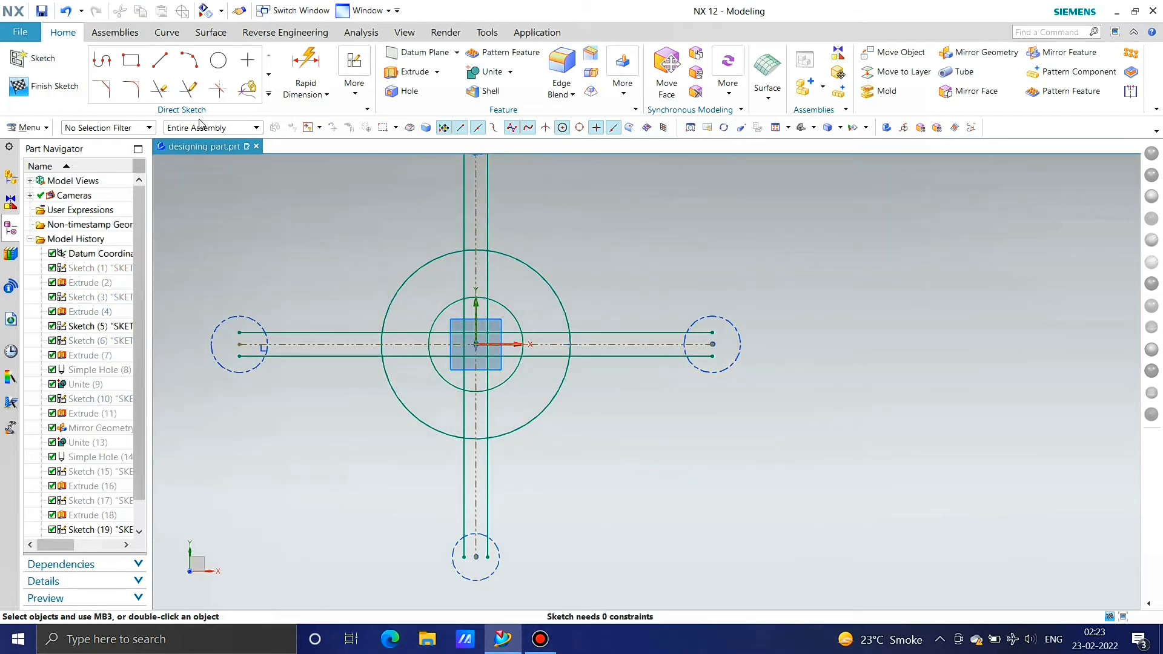
Step: Quick Trim the two vertical offset lines above the outer circle and the outer circle's arc between them
click(169, 95)
scroll(435, 261, up, 3)
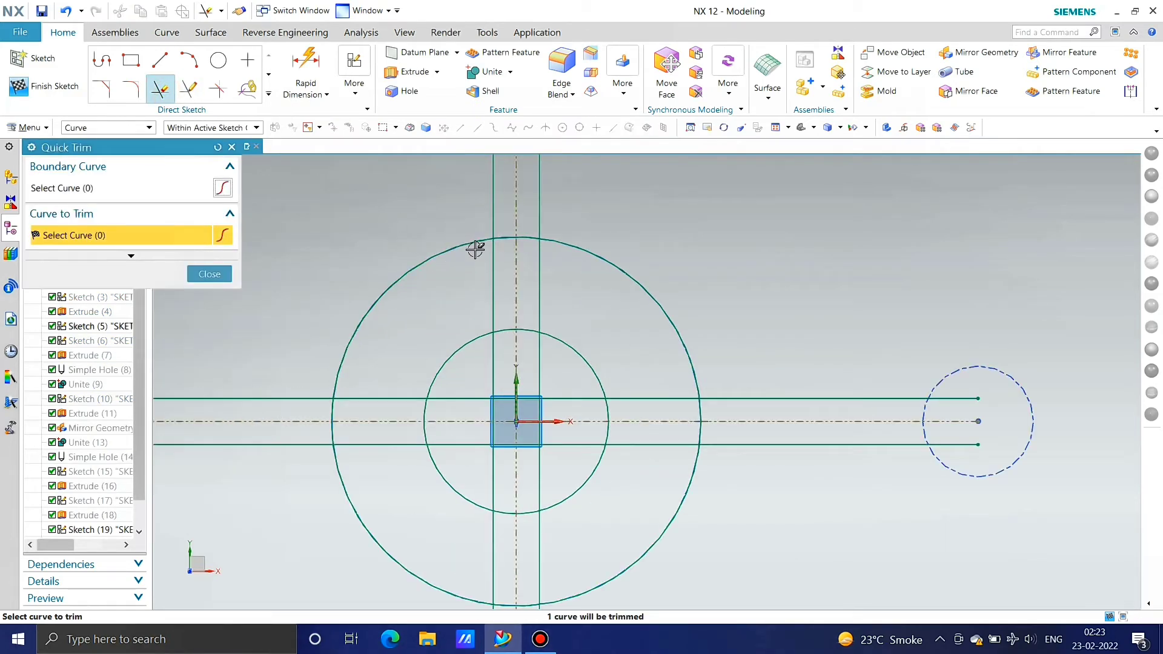
click(493, 221)
click(538, 225)
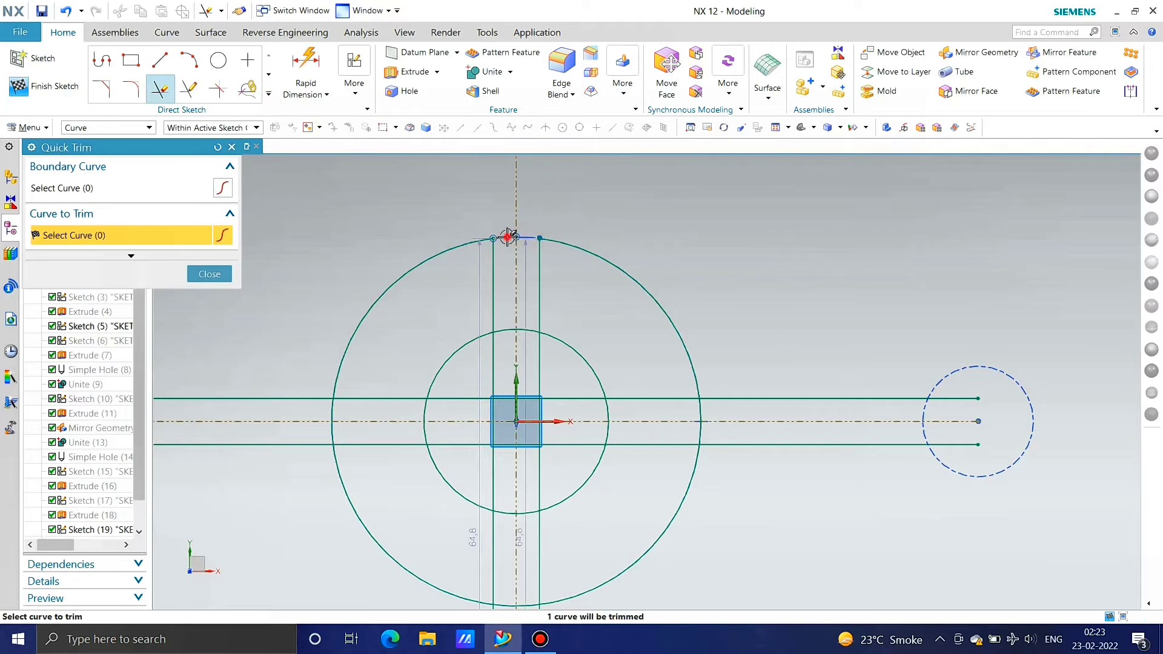
scroll(521, 237, up, 6)
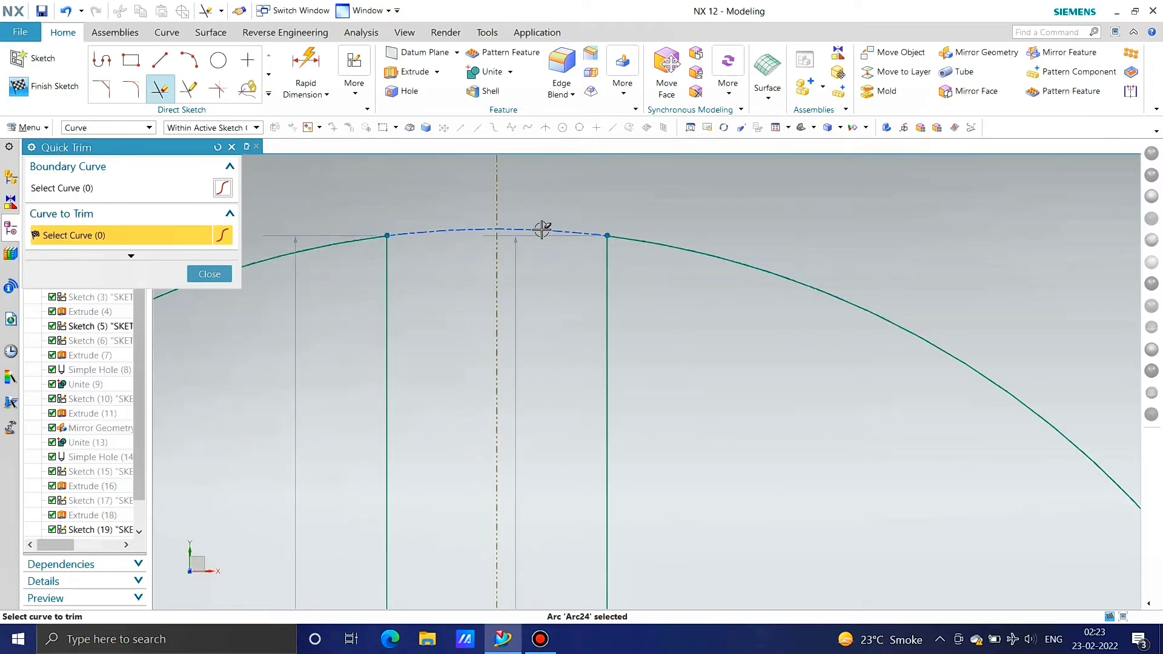
scroll(433, 235, down, 8)
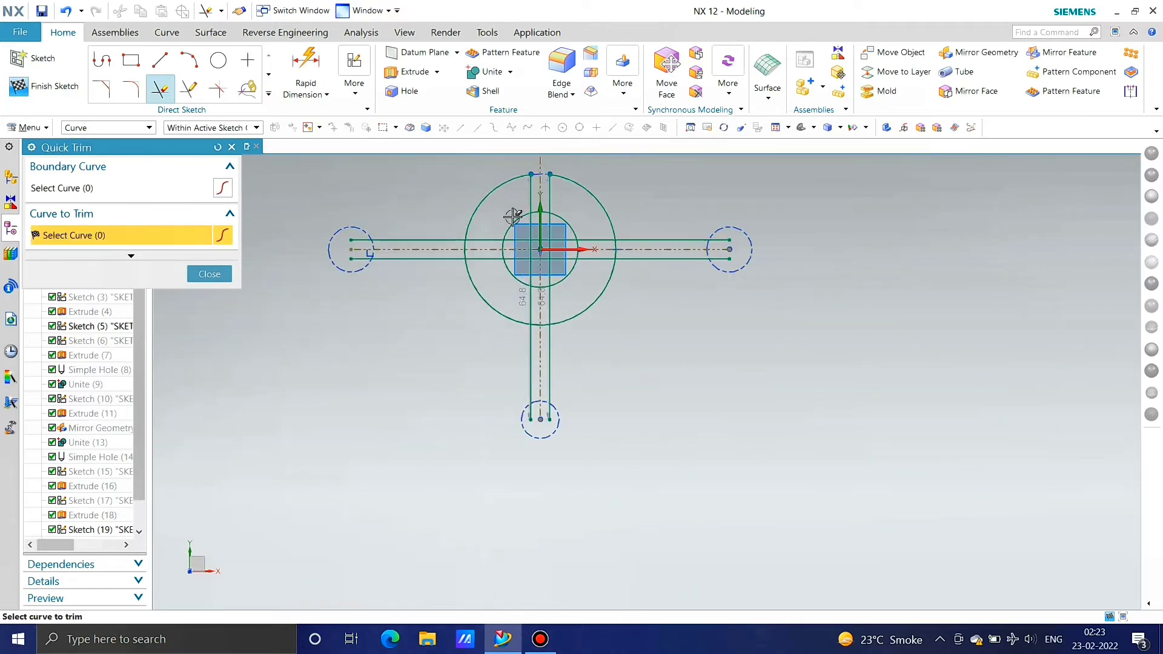
Step: Trim the inner circle's arcs across the left, upper and right arms, and the upper vertical line segments inside that circle
scroll(491, 265, up, 2)
click(493, 297)
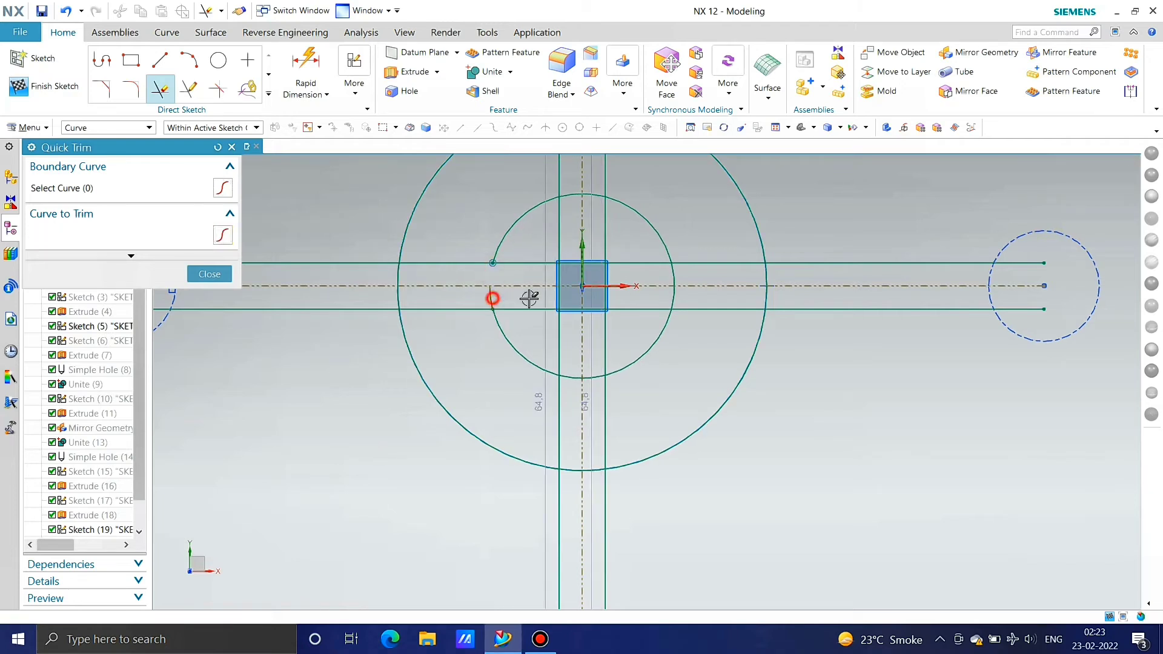
click(556, 231)
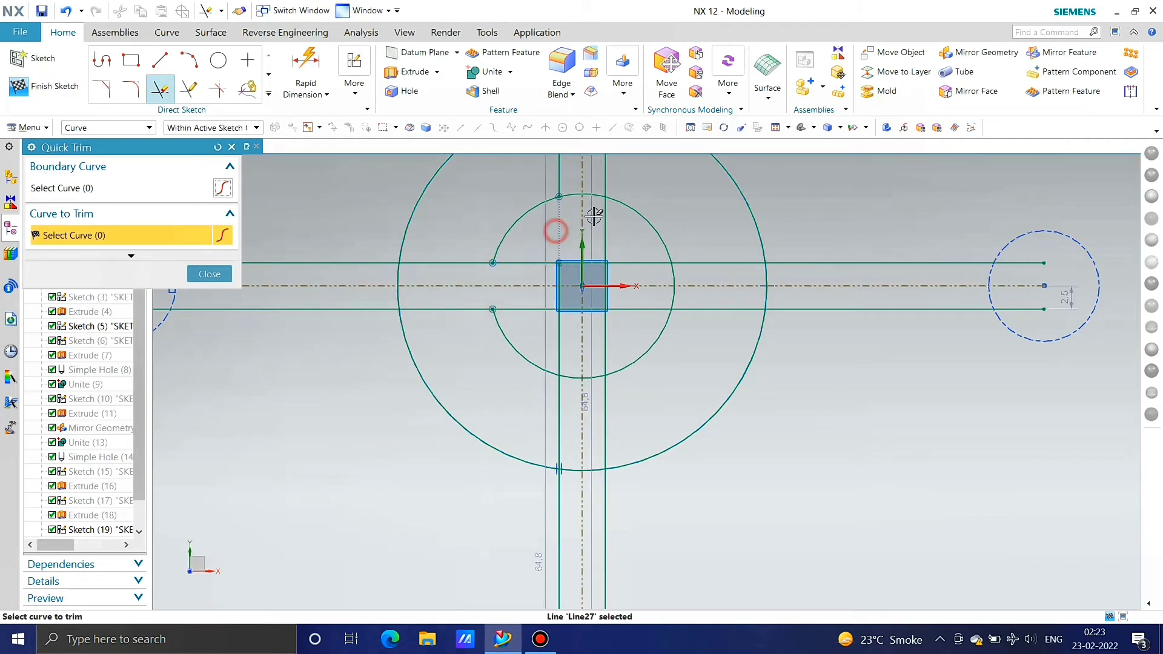
click(569, 194)
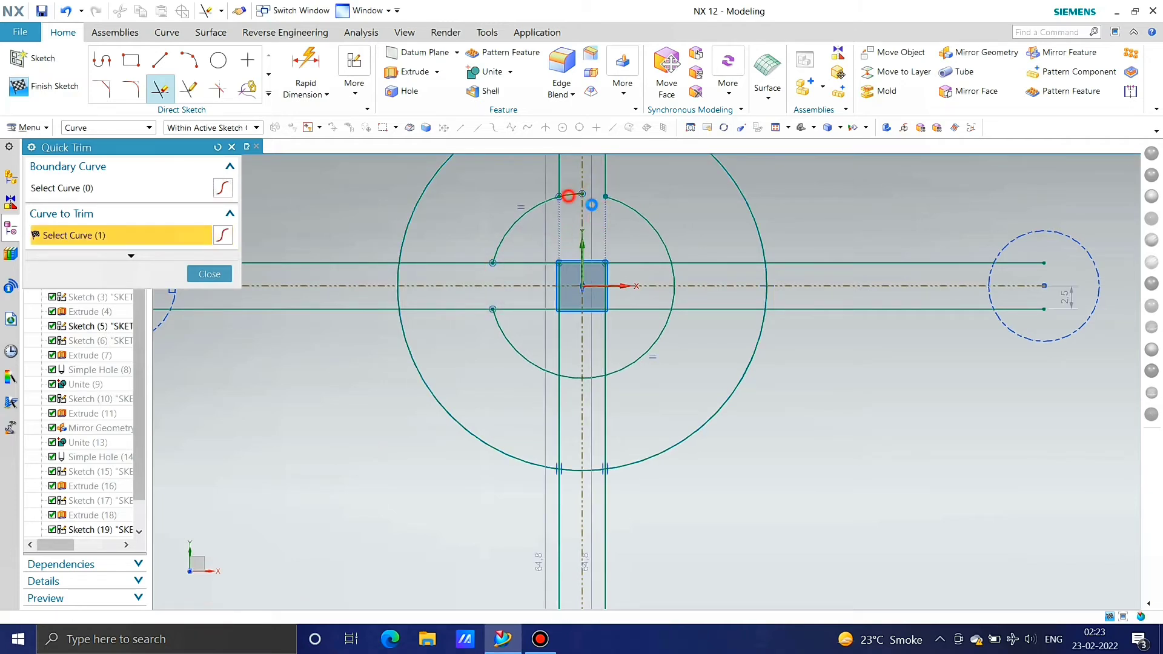
click(673, 292)
Step: Trim the right horizontal and lower vertical offset lines beyond the outer circle, together with the outer arcs between each pair
click(784, 263)
click(784, 309)
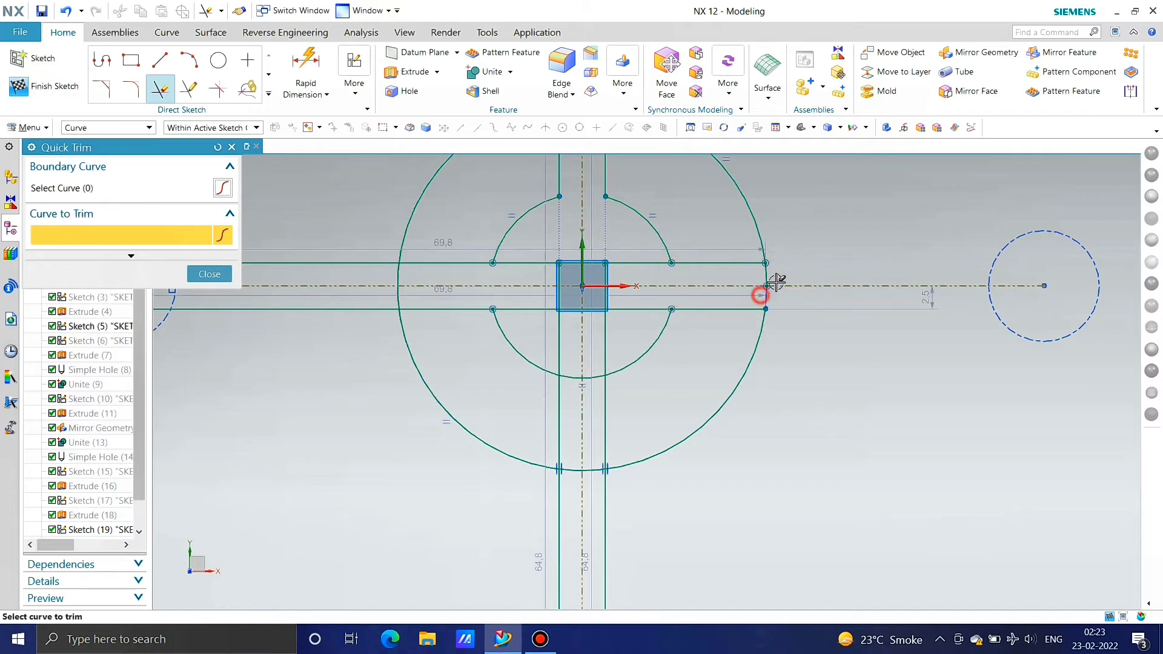
click(768, 295)
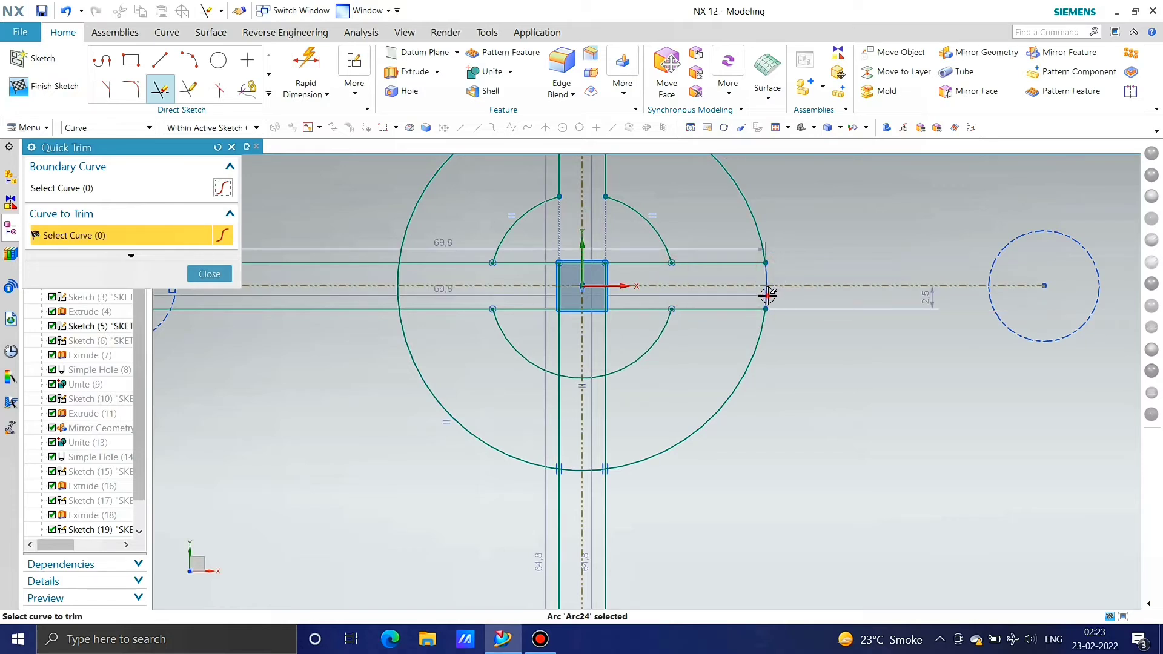
click(587, 468)
click(558, 500)
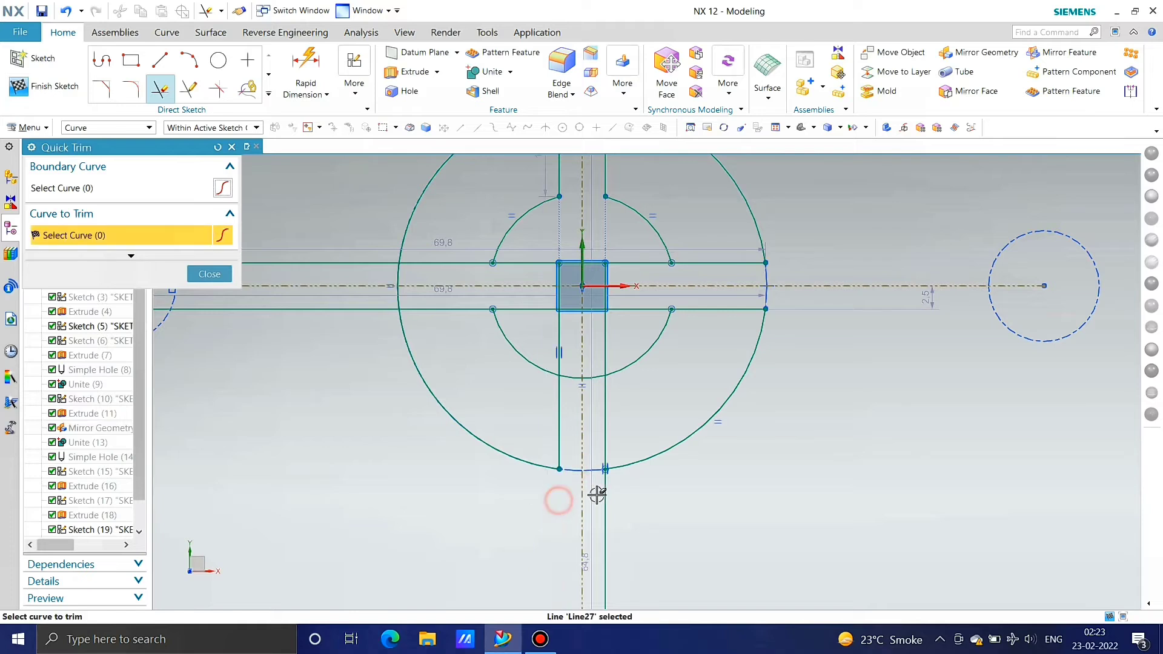
Step: Trim the lower arm's two vertical lines and the left arm's two horizontal lines between the central square and the inner circle
click(560, 361)
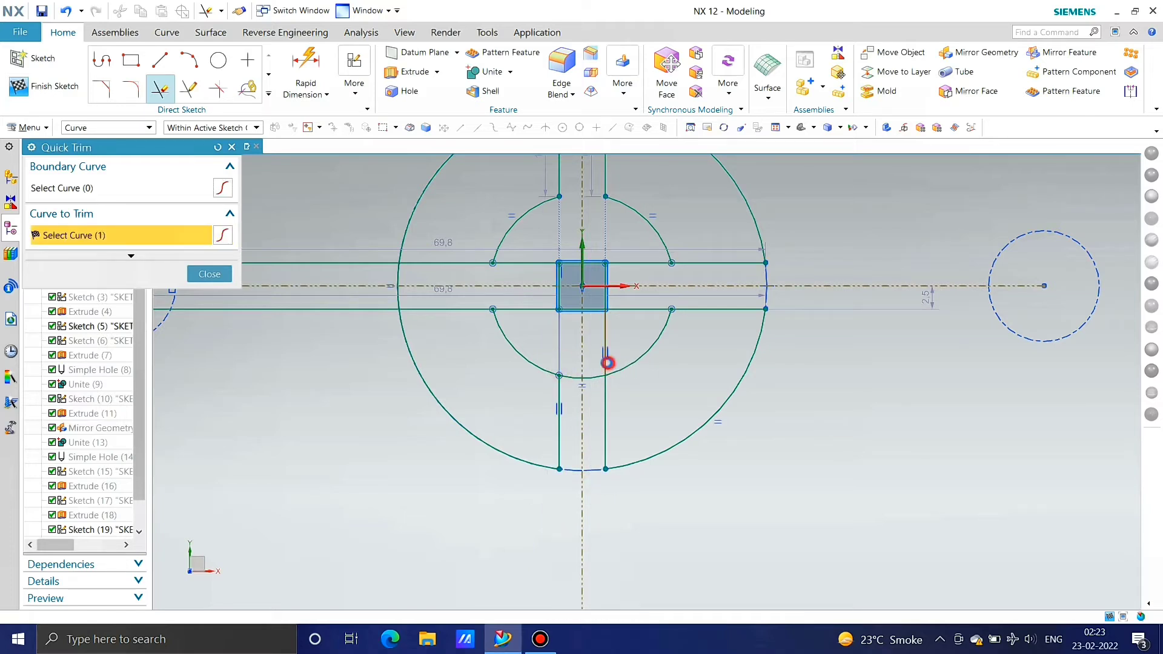
click(608, 363)
click(511, 308)
click(523, 263)
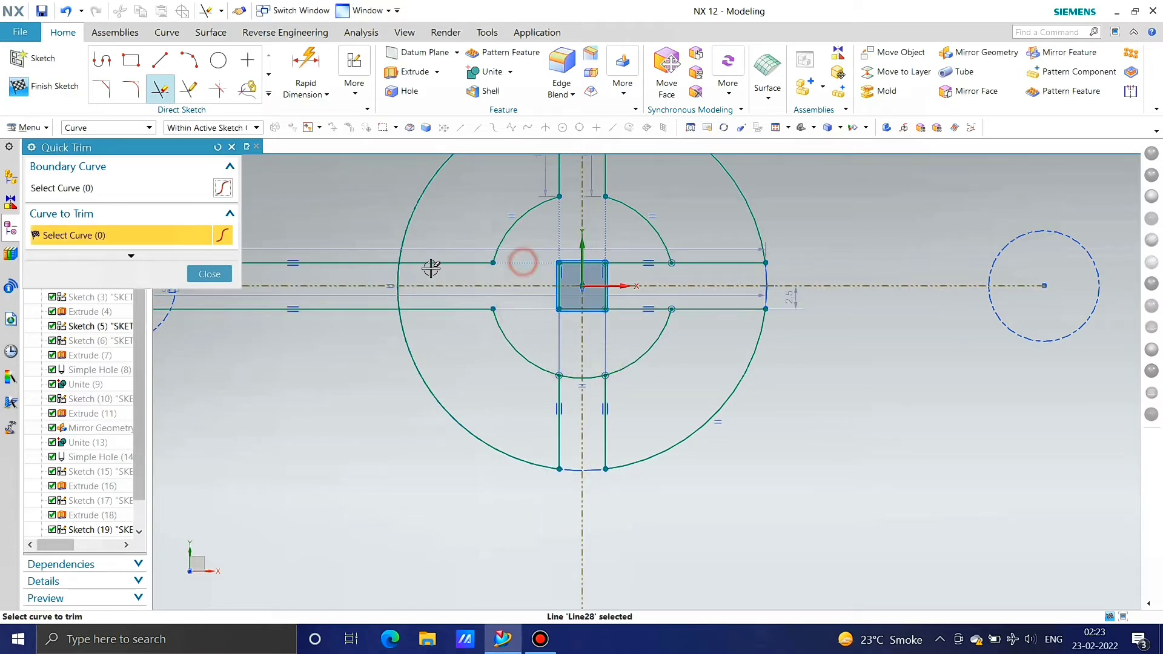
Step: Trim the left arm's two horizontal lines beyond the outer circle, together with the outer arc between them
click(394, 272)
click(376, 307)
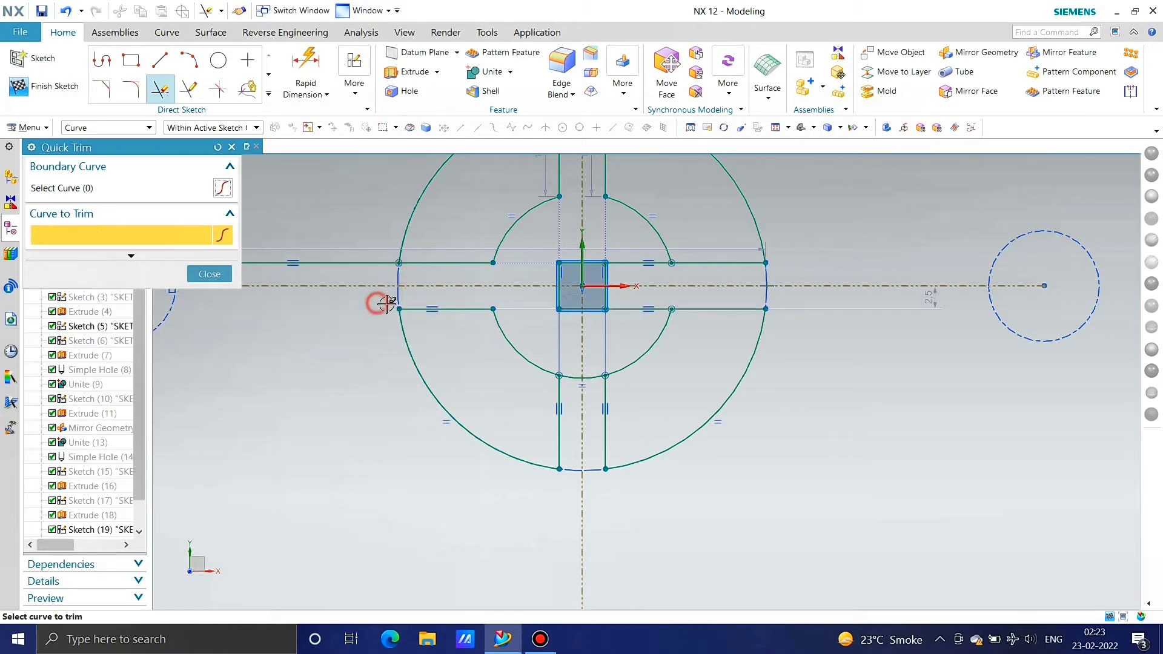
click(388, 267)
Step: Trim the right arm's upper horizontal line between the central square and the inner circle, and finish trimming
scroll(482, 313, down, 3)
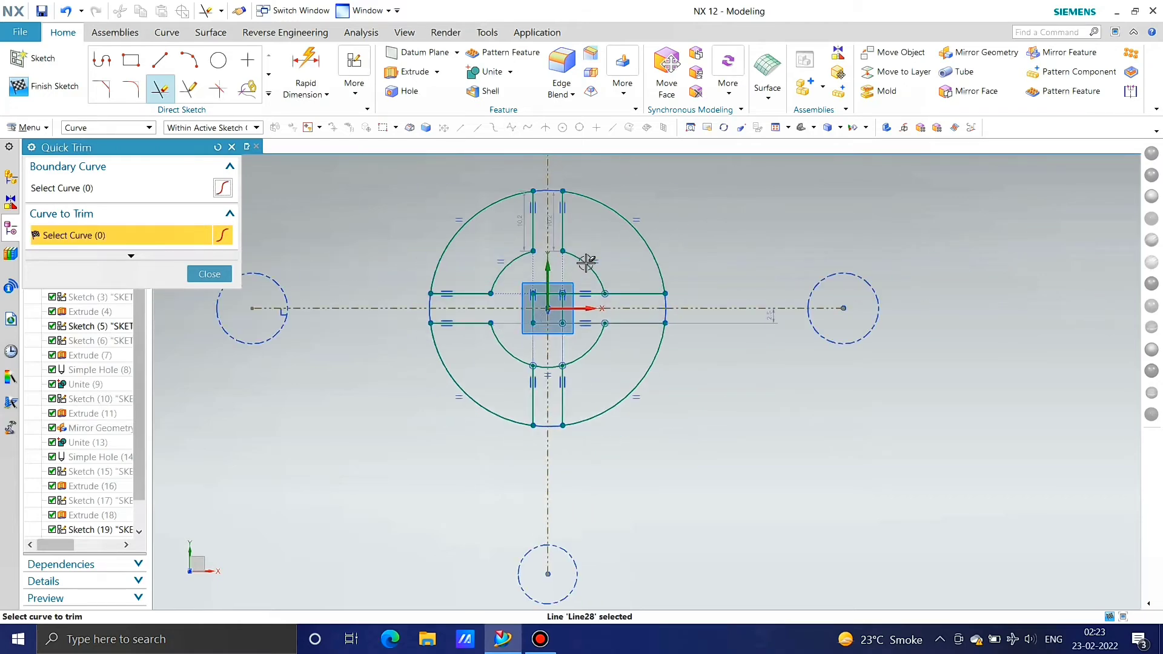
scroll(579, 268, up, 5)
scroll(545, 339, down, 4)
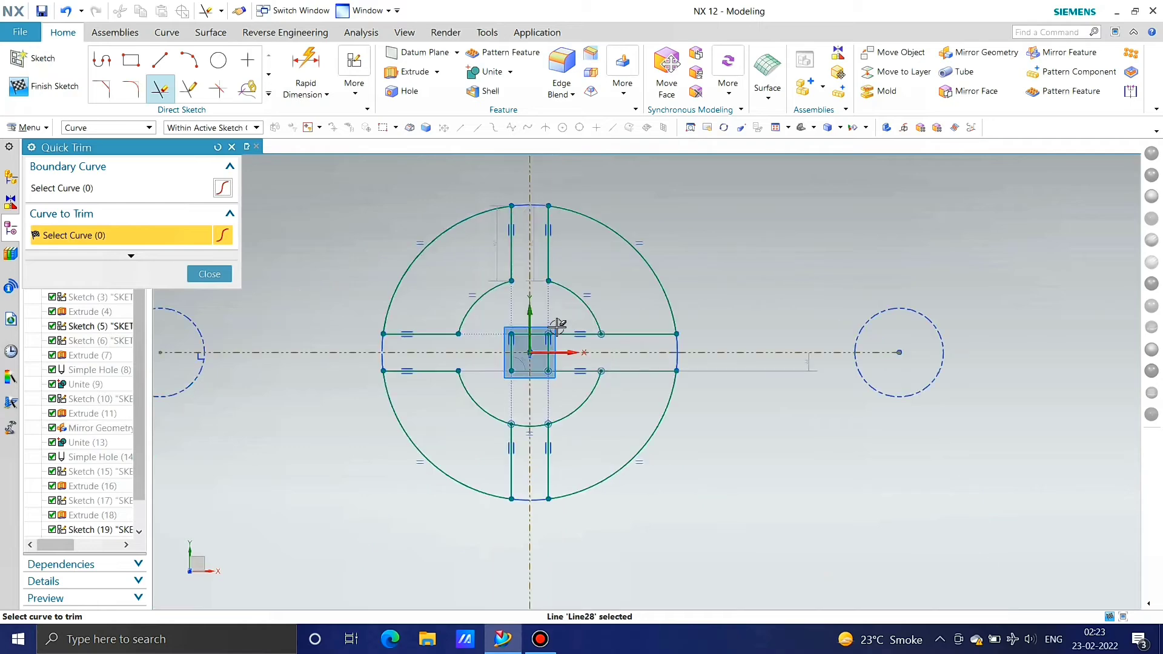
scroll(538, 370, up, 4)
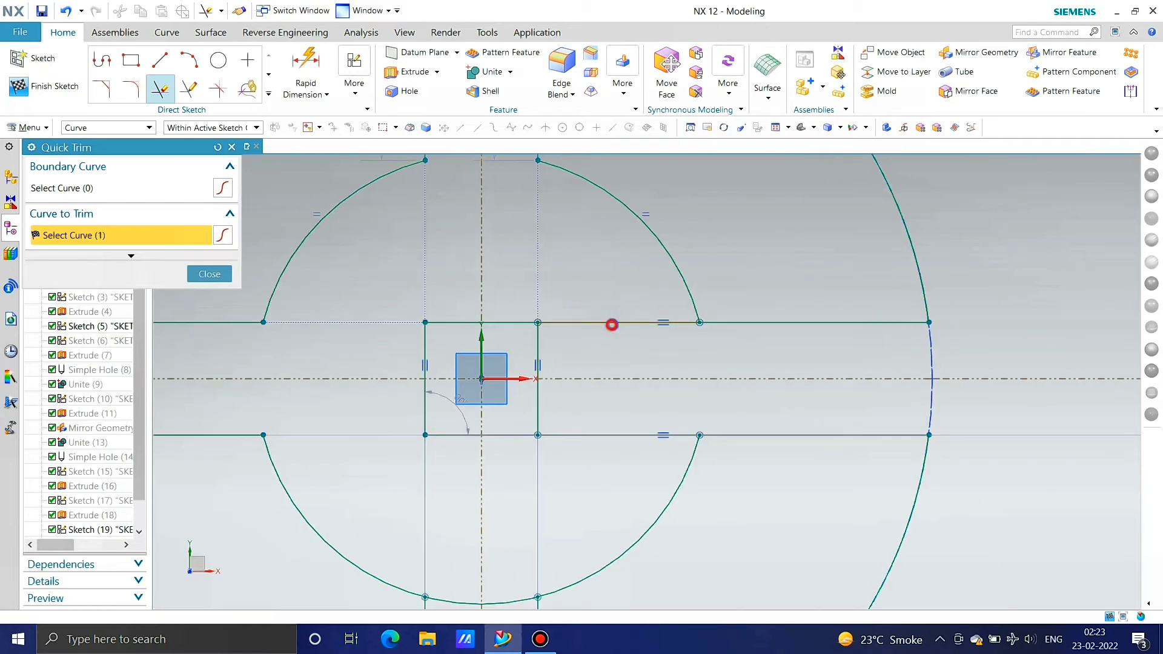
click(612, 324)
key(Escape)
Step: Delete the upper, left and right lines of the small central square, keeping the datum coordinate system and sketch axes out of the selection
drag(402, 295, 596, 459)
shift+click(504, 360)
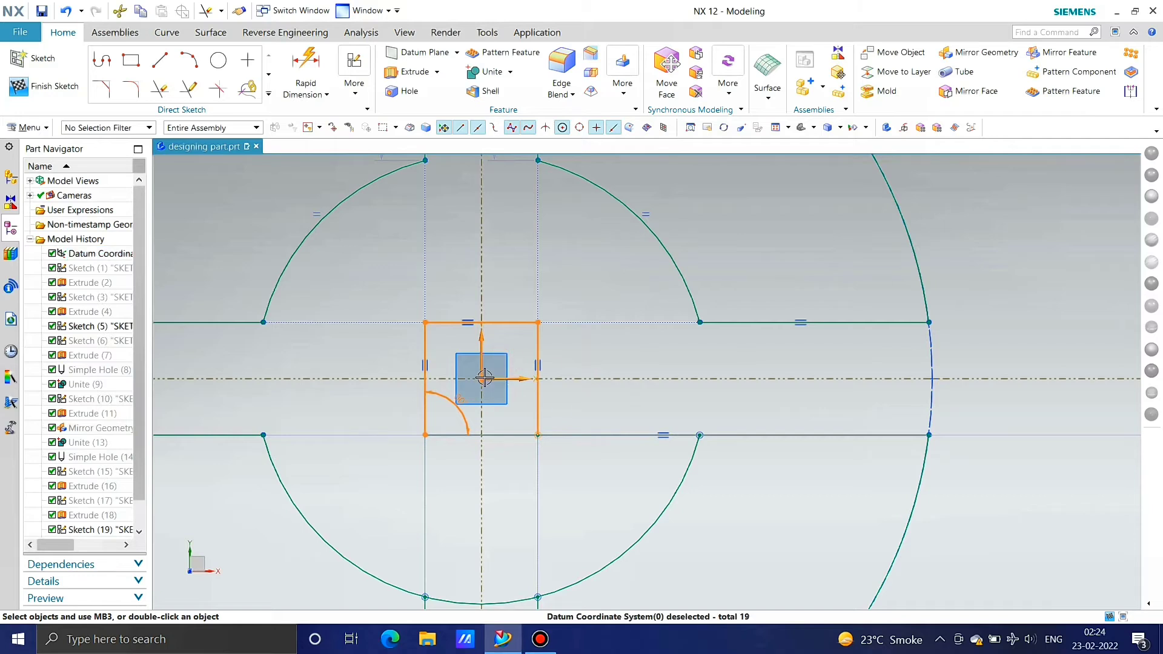
shift+click(519, 381)
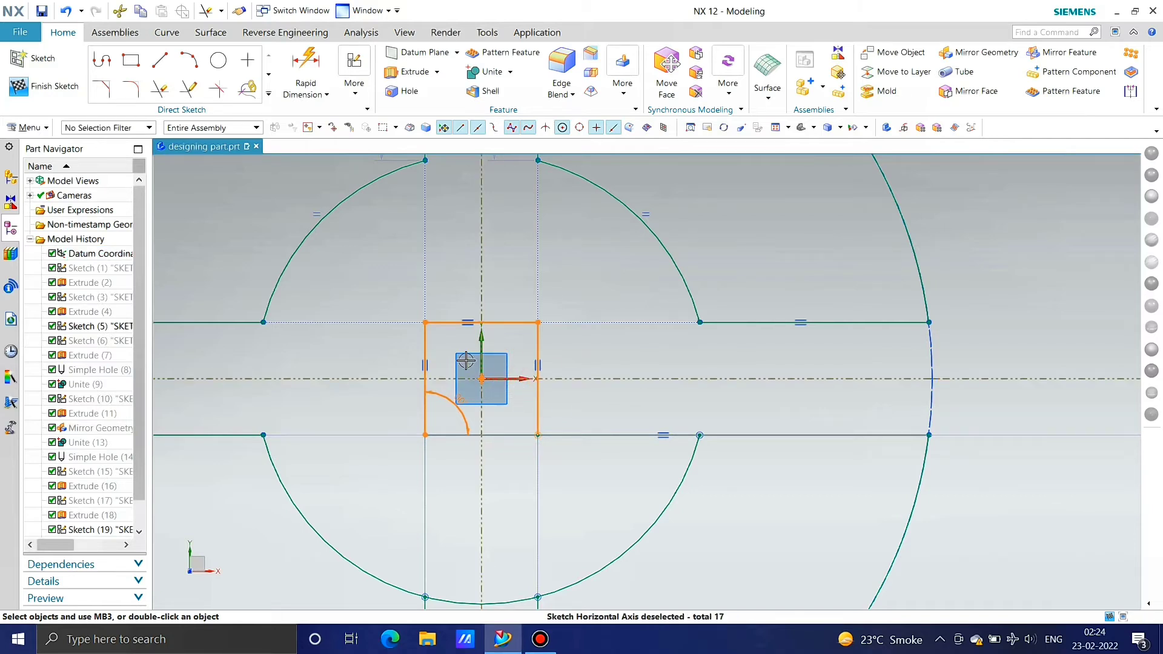
shift+drag(506, 421, 514, 431)
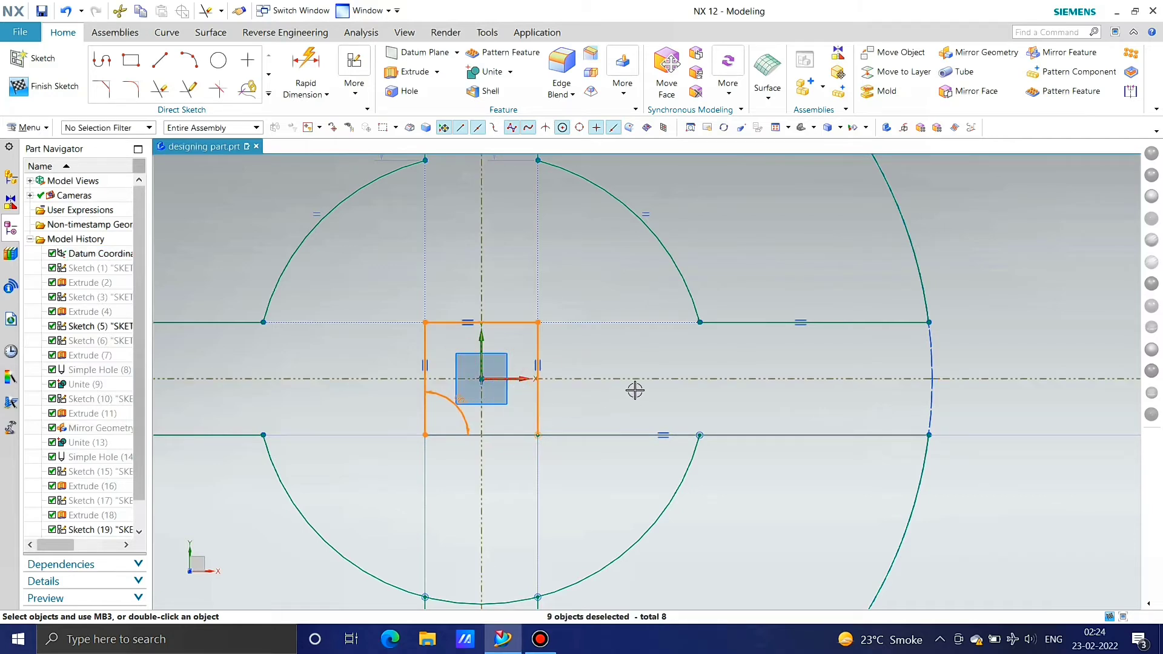
key(Delete)
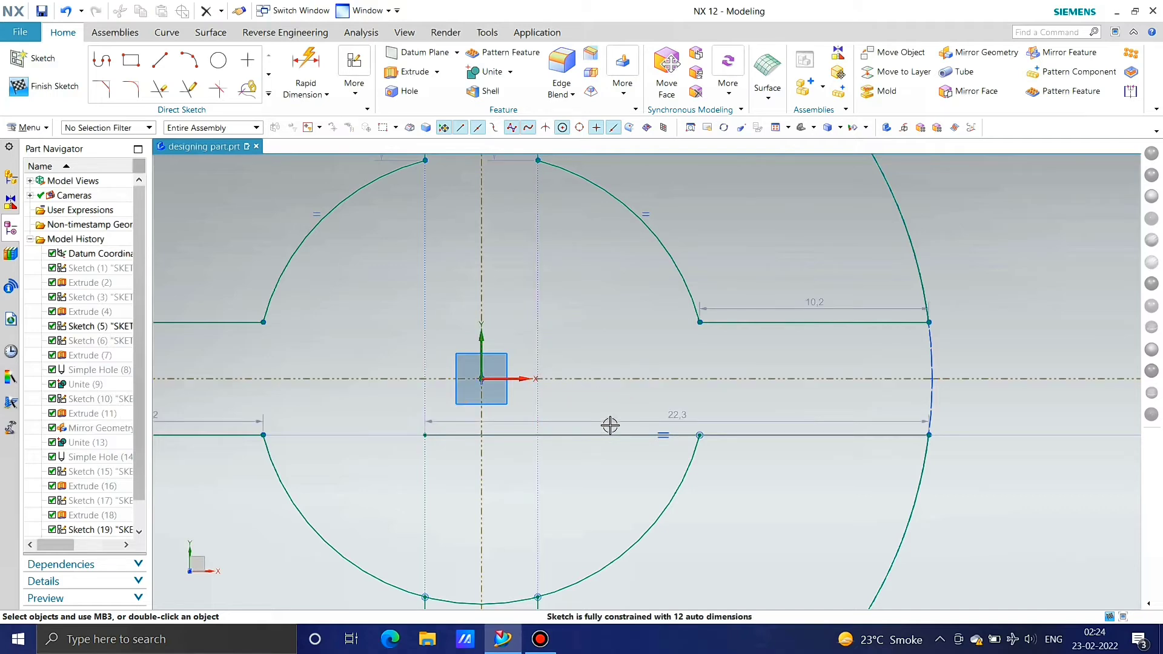
Step: Quick Trim the right arm's lower horizontal line inside the inner circle, and the inner circle's arc across the lower arm
click(162, 93)
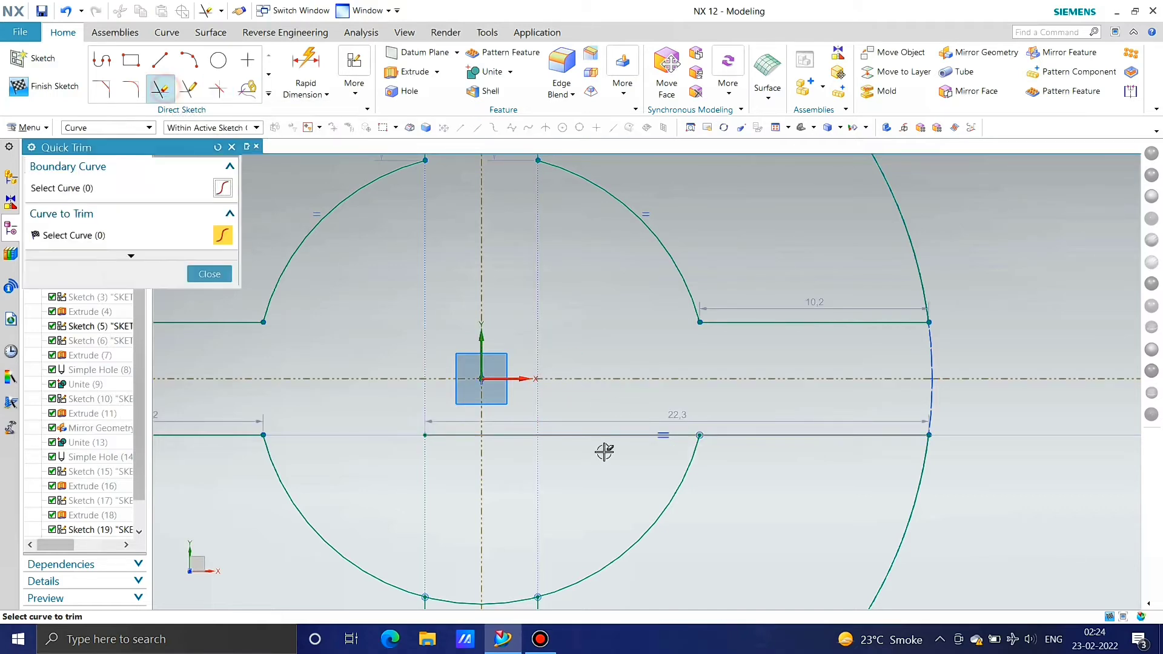
click(471, 437)
scroll(654, 337, down, 3)
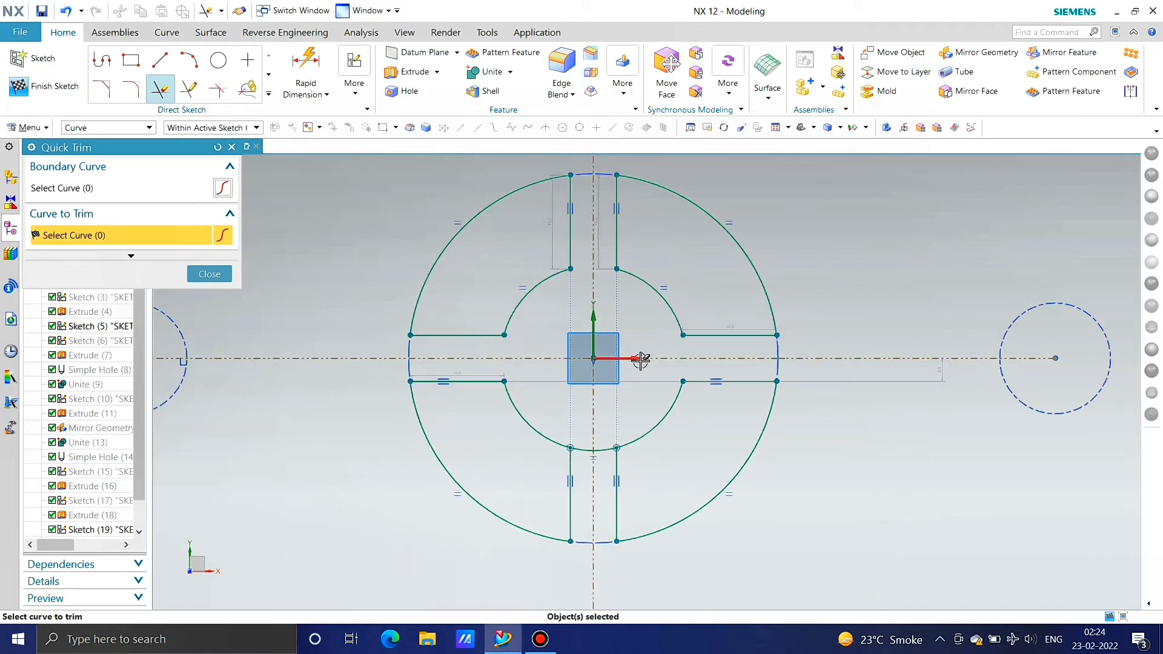
scroll(606, 455, up, 5)
click(577, 464)
click(509, 462)
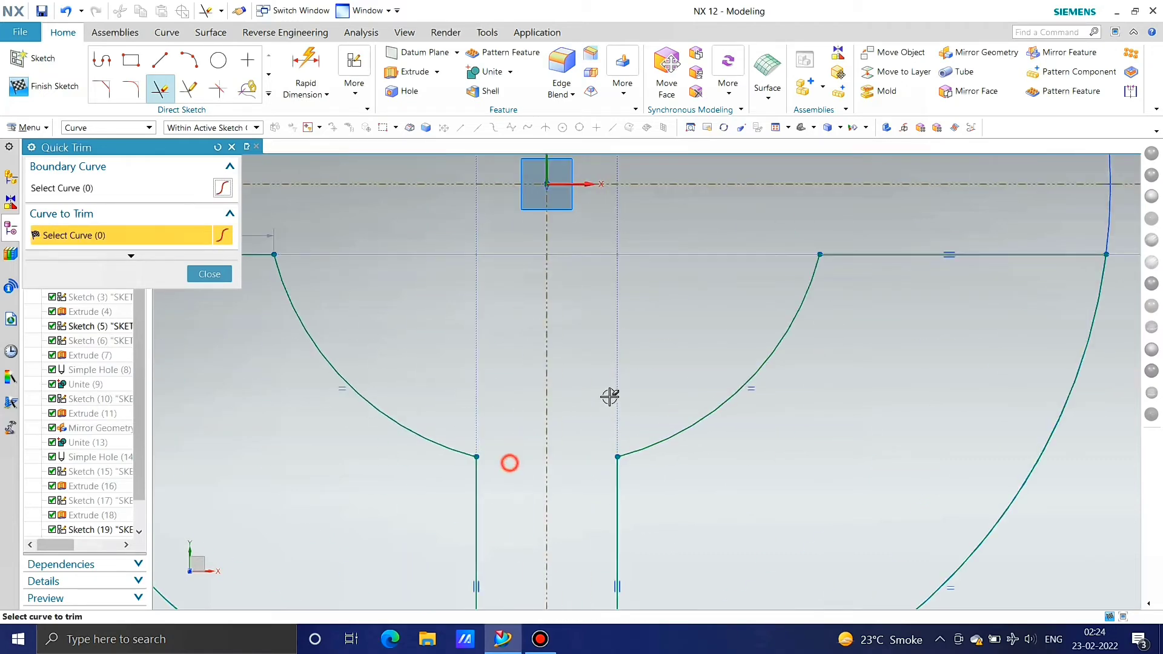
scroll(540, 404, down, 5)
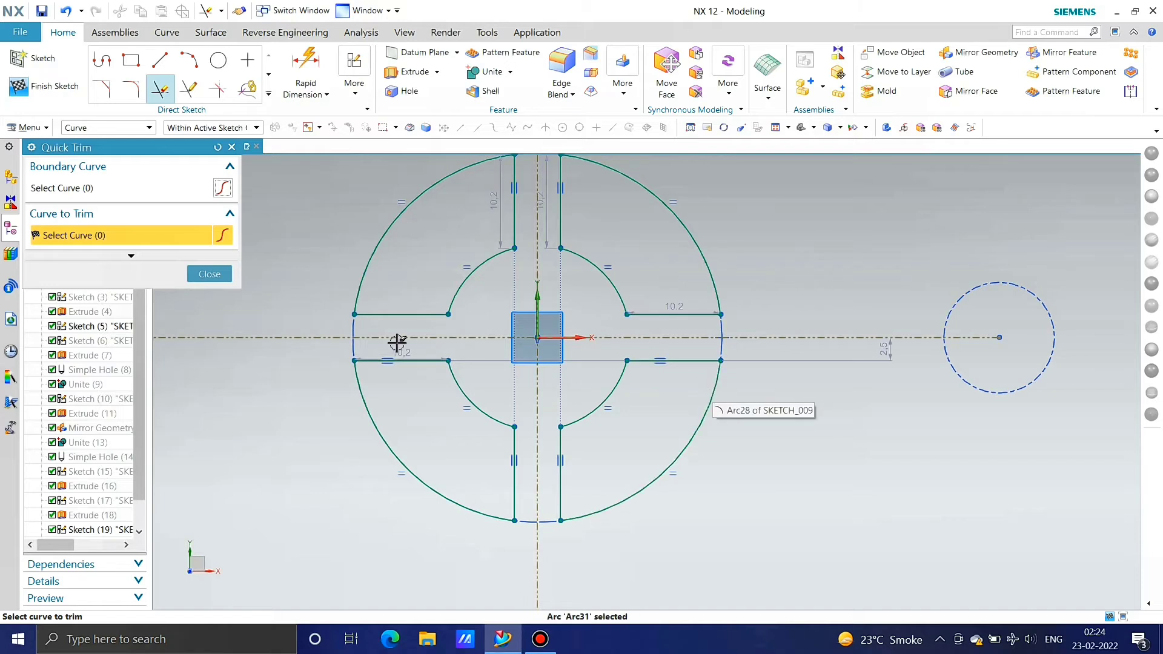
key(Escape)
Step: Fillet all four corners of the upper-left ring segment with a radius of 2
click(130, 89)
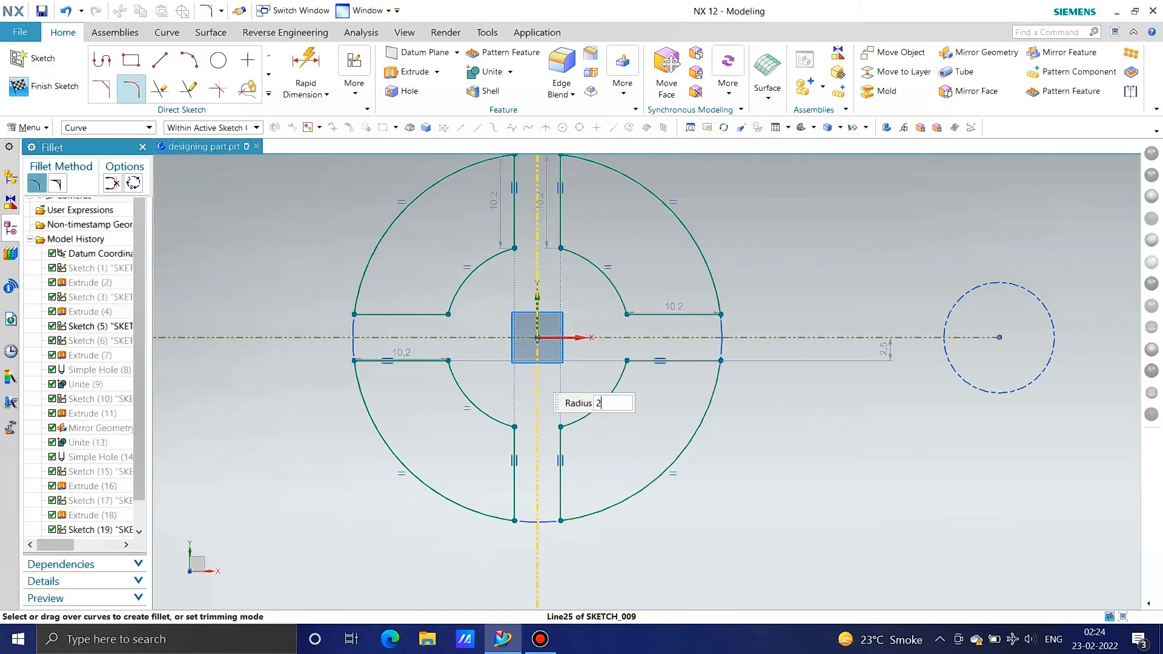
click(429, 320)
click(449, 302)
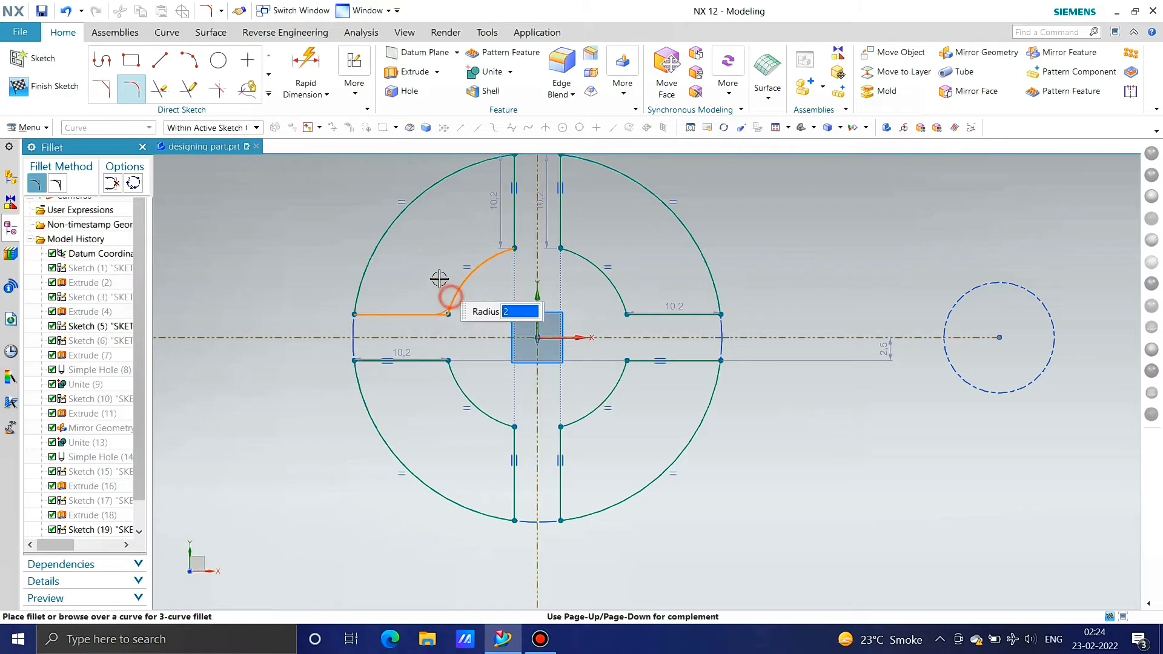
click(434, 276)
click(506, 251)
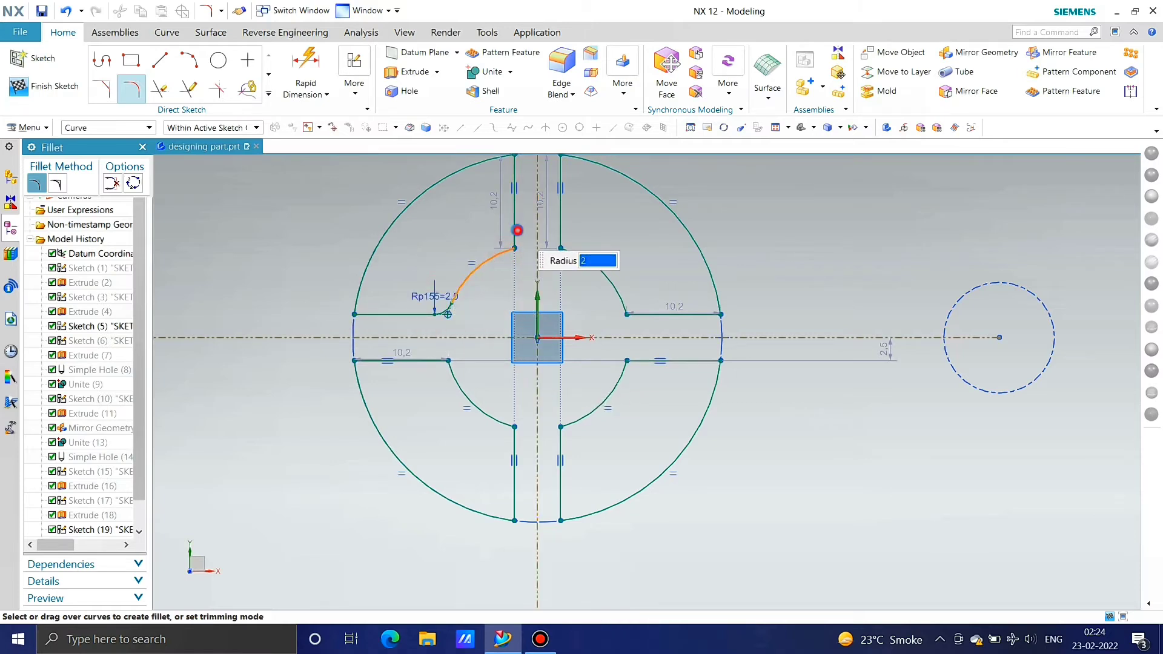
click(516, 172)
click(477, 161)
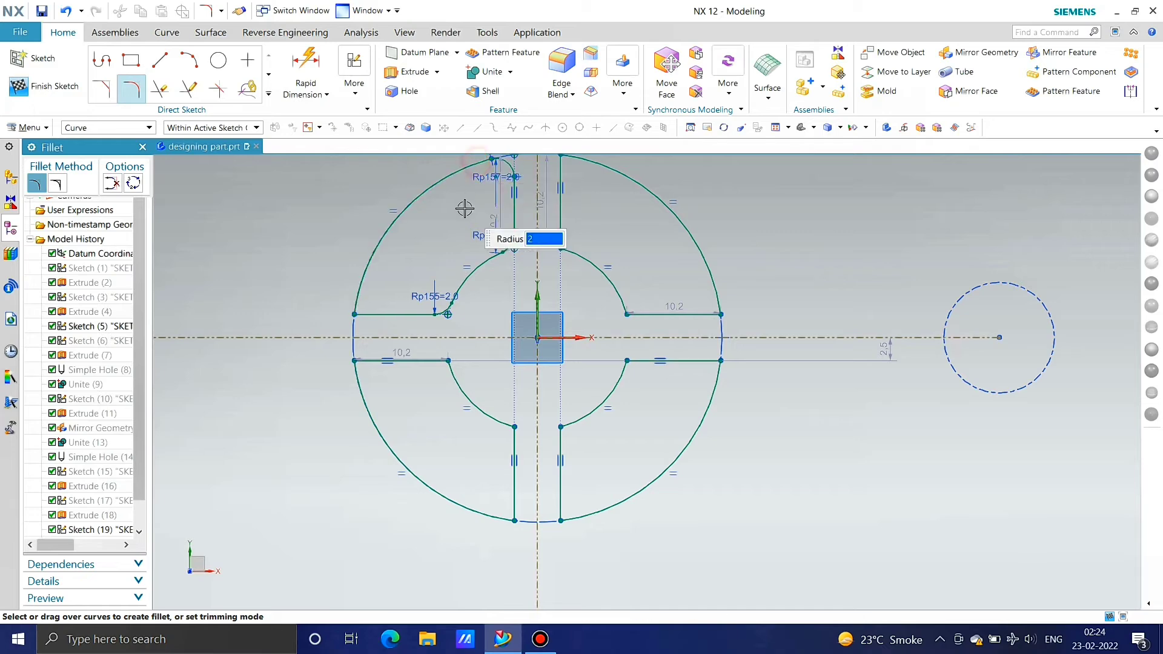
scroll(436, 339, down, 2)
scroll(406, 312, up, 2)
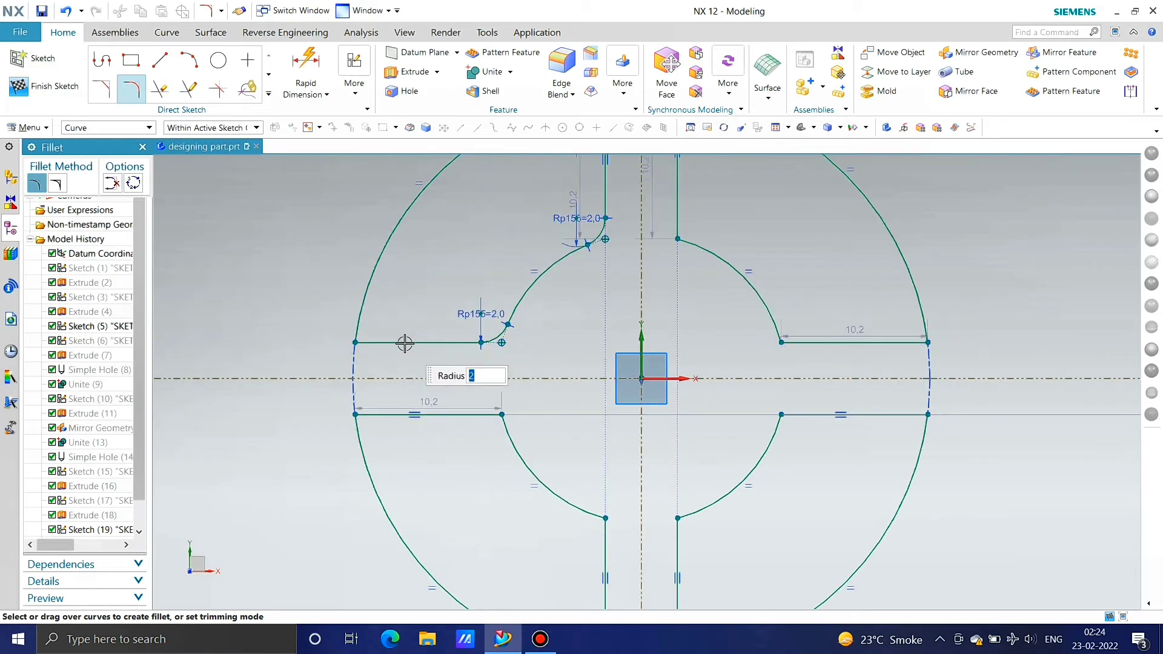
click(398, 327)
click(386, 305)
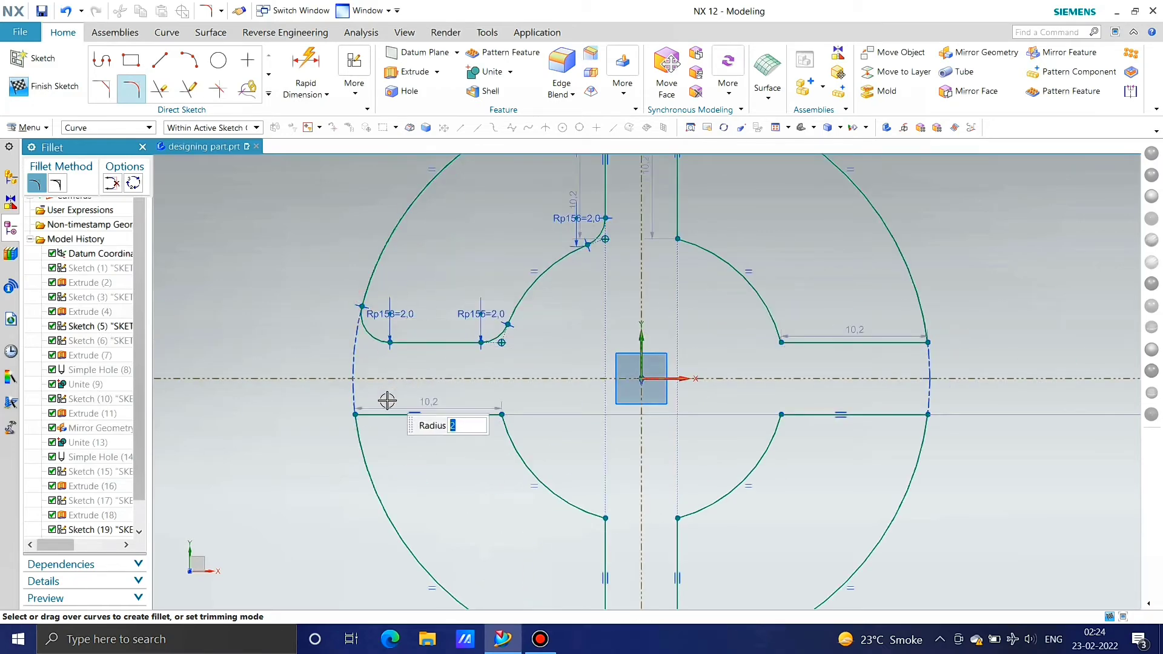
Step: Fillet all four corners of the lower-left ring segment with a radius of 2
click(383, 414)
click(361, 456)
click(488, 415)
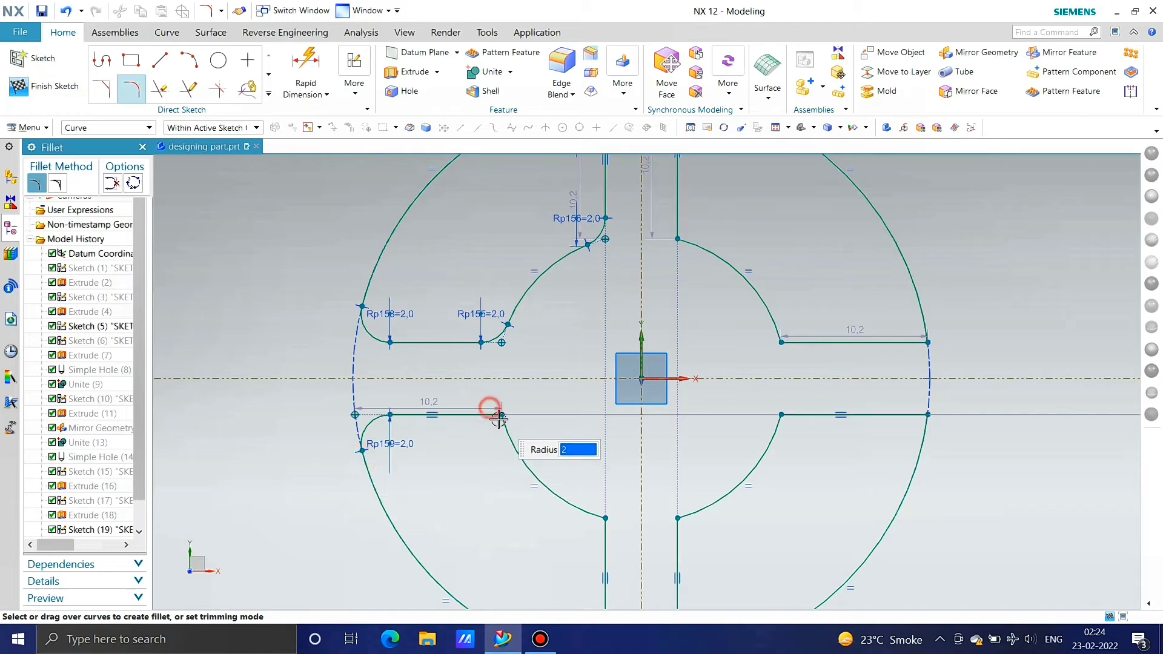
click(509, 431)
click(467, 482)
scroll(424, 362, down, 3)
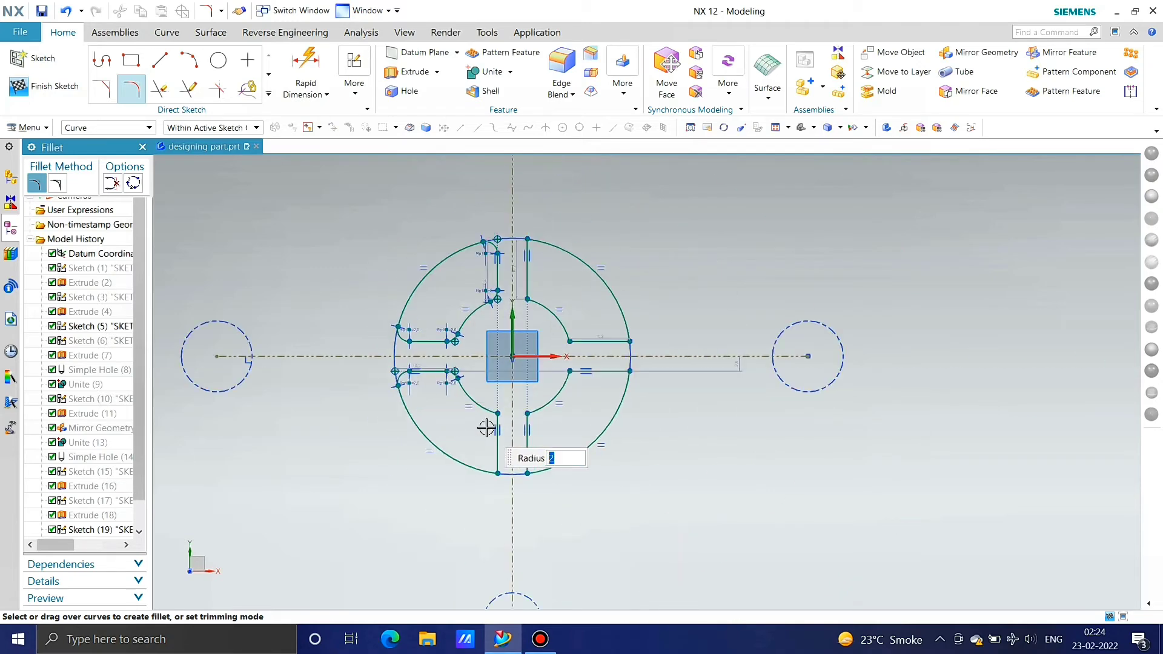
scroll(527, 402, up, 4)
click(527, 405)
click(509, 367)
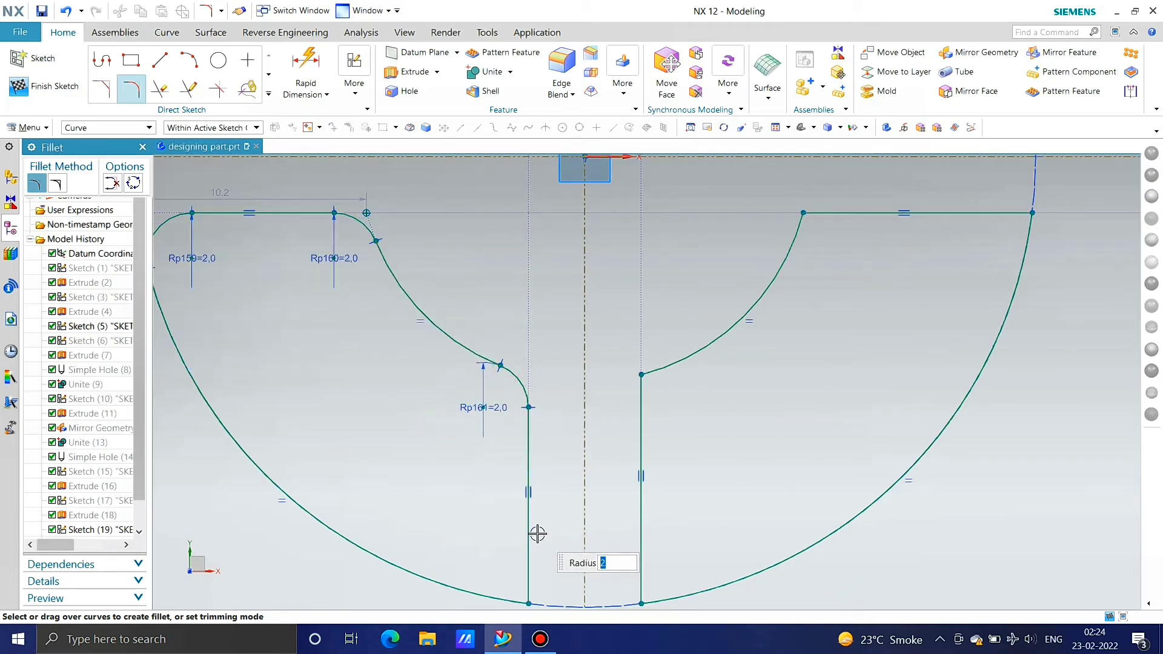
click(528, 563)
click(490, 595)
Step: Fillet all four corners of the lower-right ring segment with a radius of 2
scroll(470, 493, down, 3)
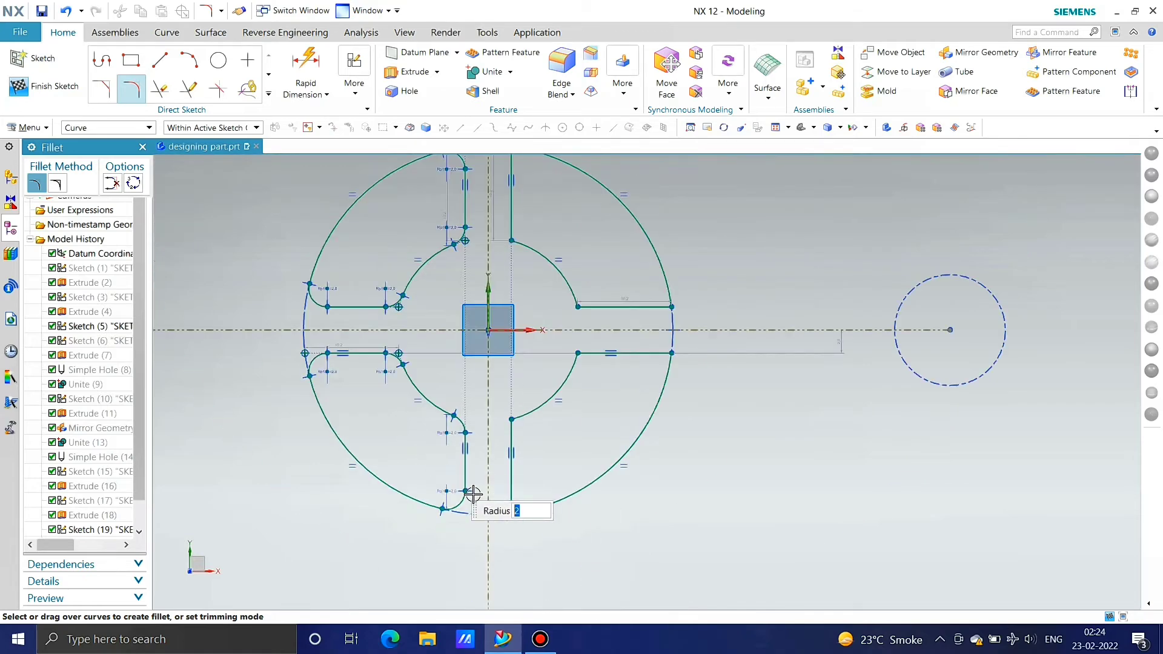
scroll(491, 501, up, 5)
click(479, 501)
click(543, 518)
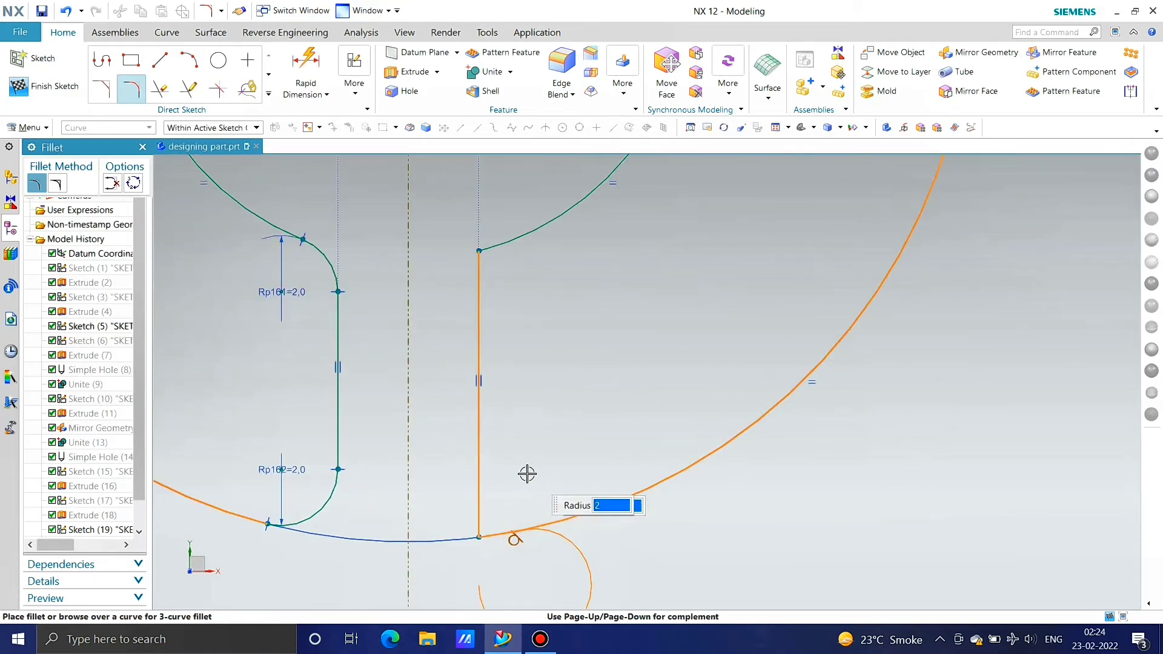
click(497, 485)
click(478, 483)
click(530, 523)
click(537, 473)
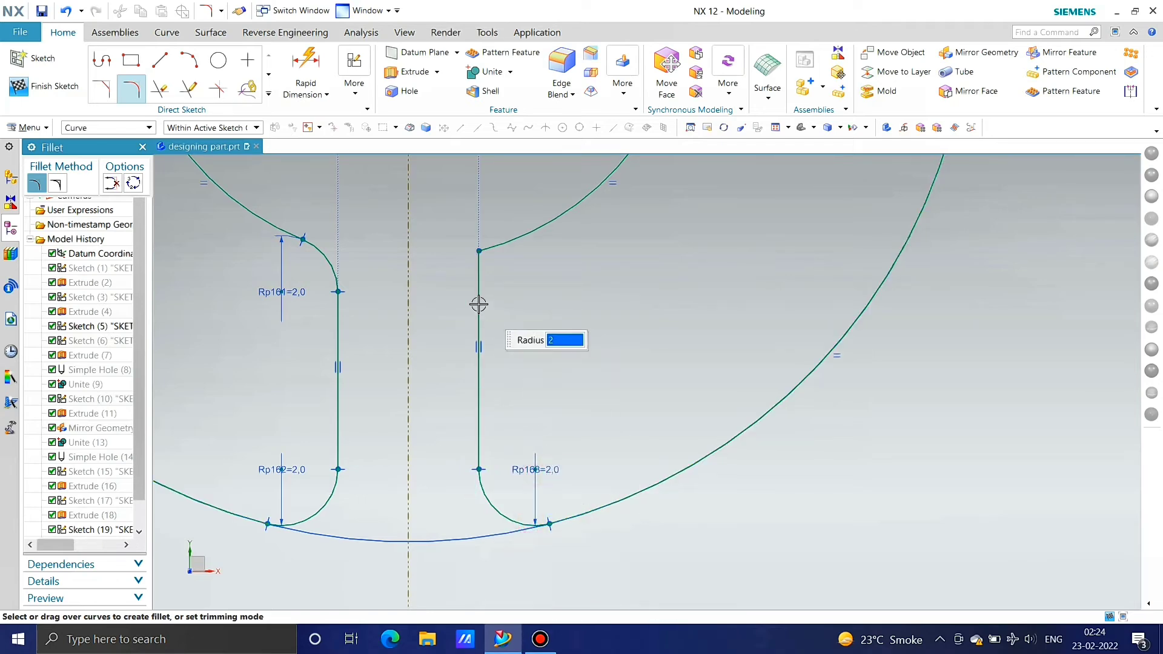
click(480, 291)
scroll(553, 308, down, 4)
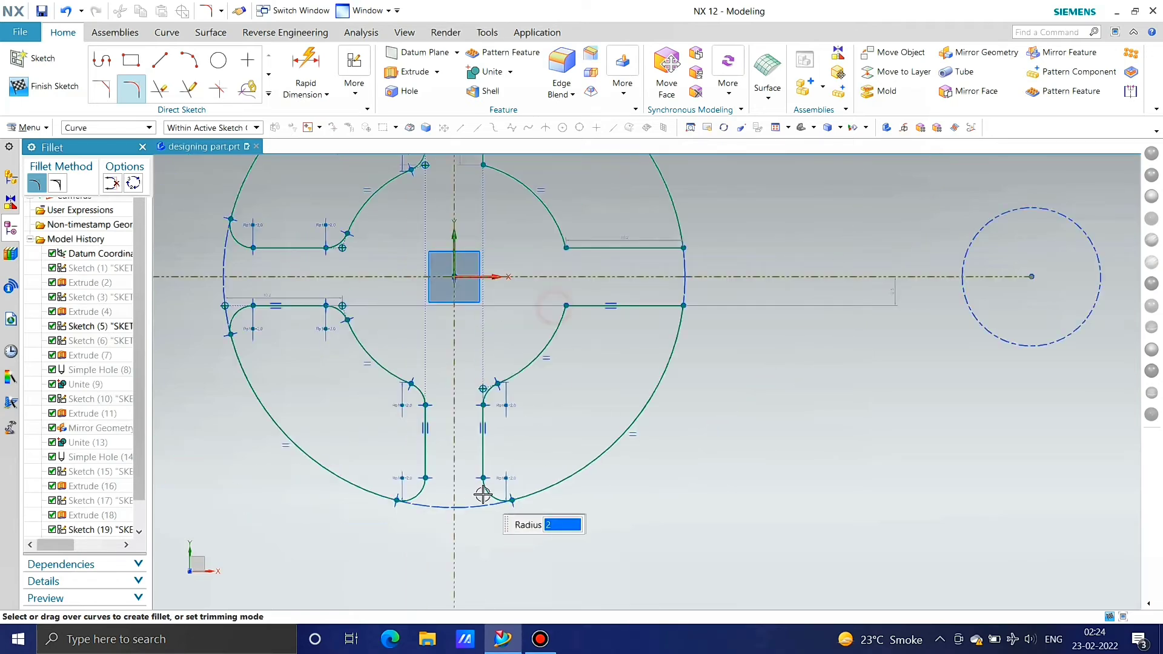
click(578, 337)
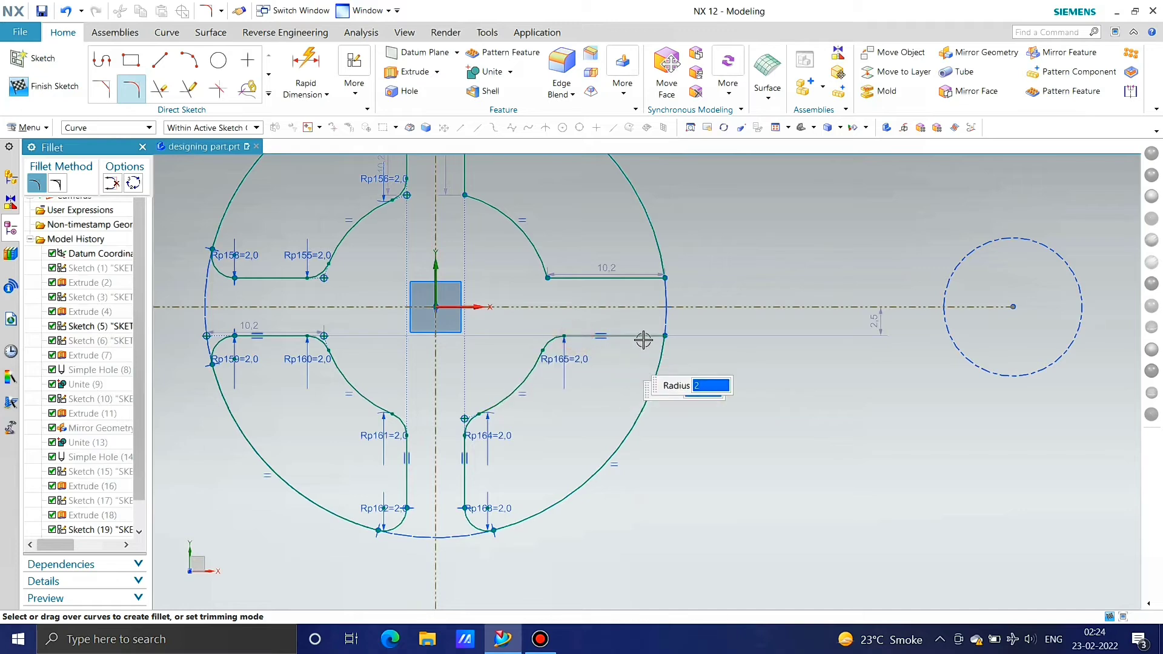
click(643, 335)
Step: Fillet all four corners of the upper-right ring segment with a radius of 2, and end the Fillet command
click(647, 279)
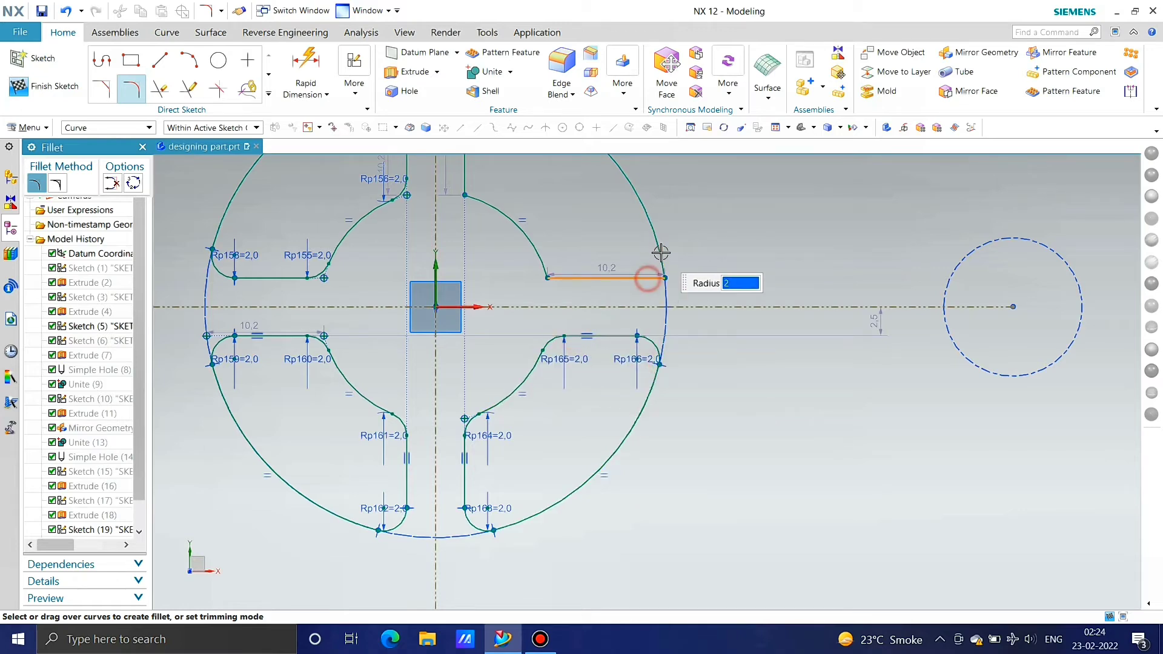
click(544, 254)
scroll(552, 465, down, 3)
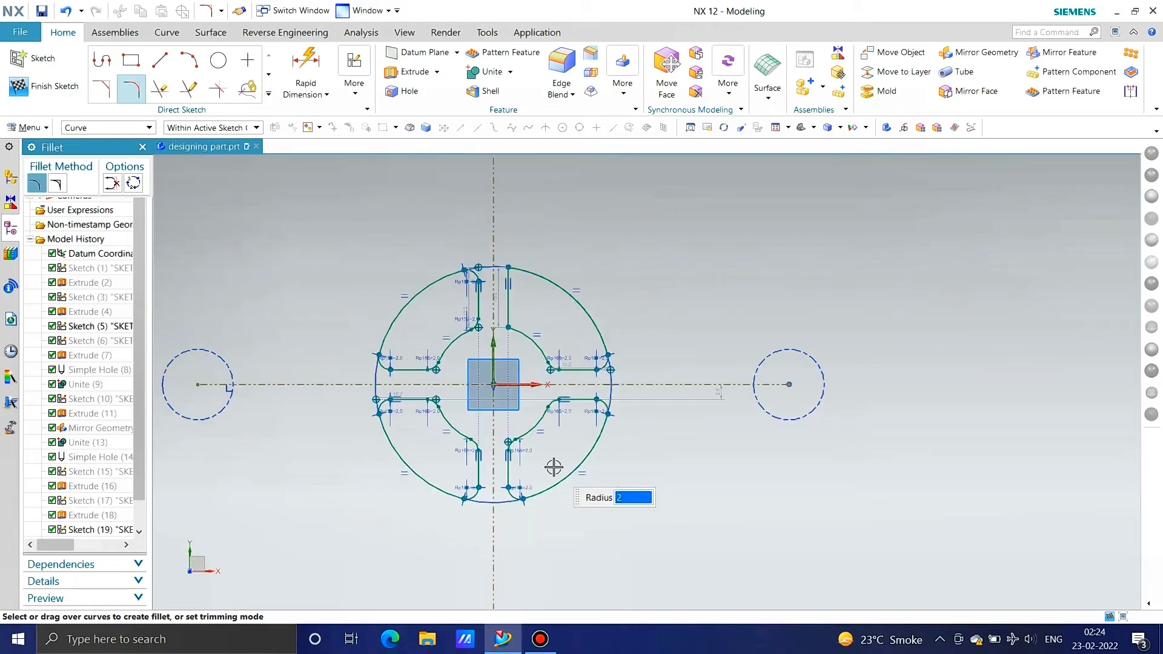
scroll(531, 292, up, 3)
scroll(531, 291, up, 3)
click(465, 368)
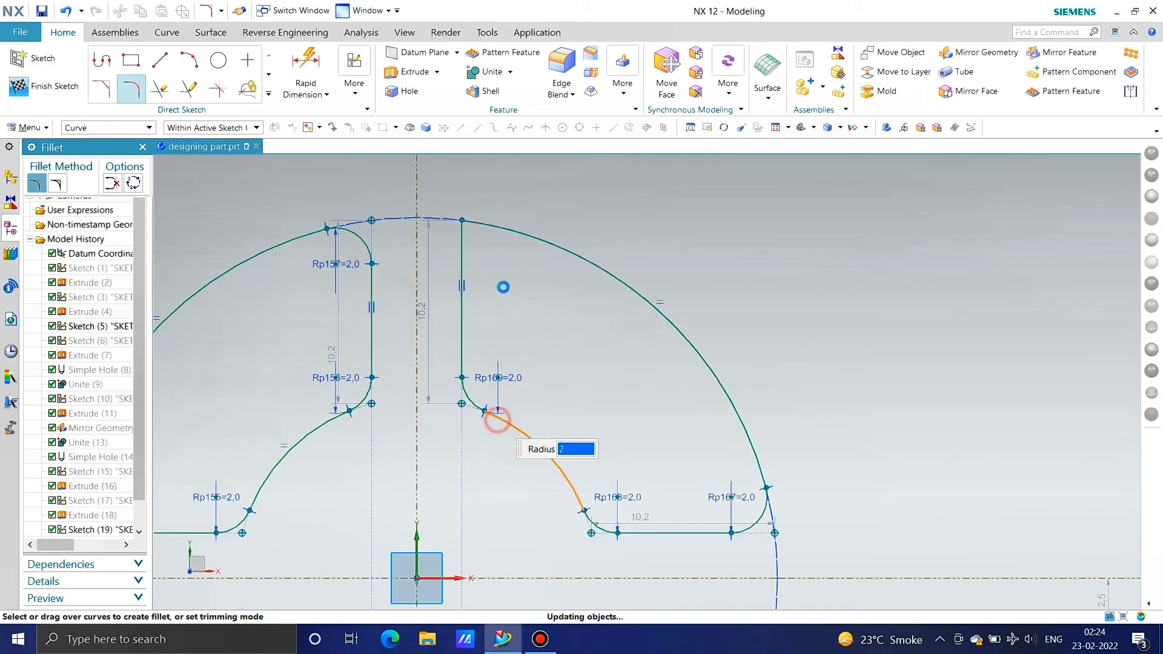
click(462, 236)
click(509, 229)
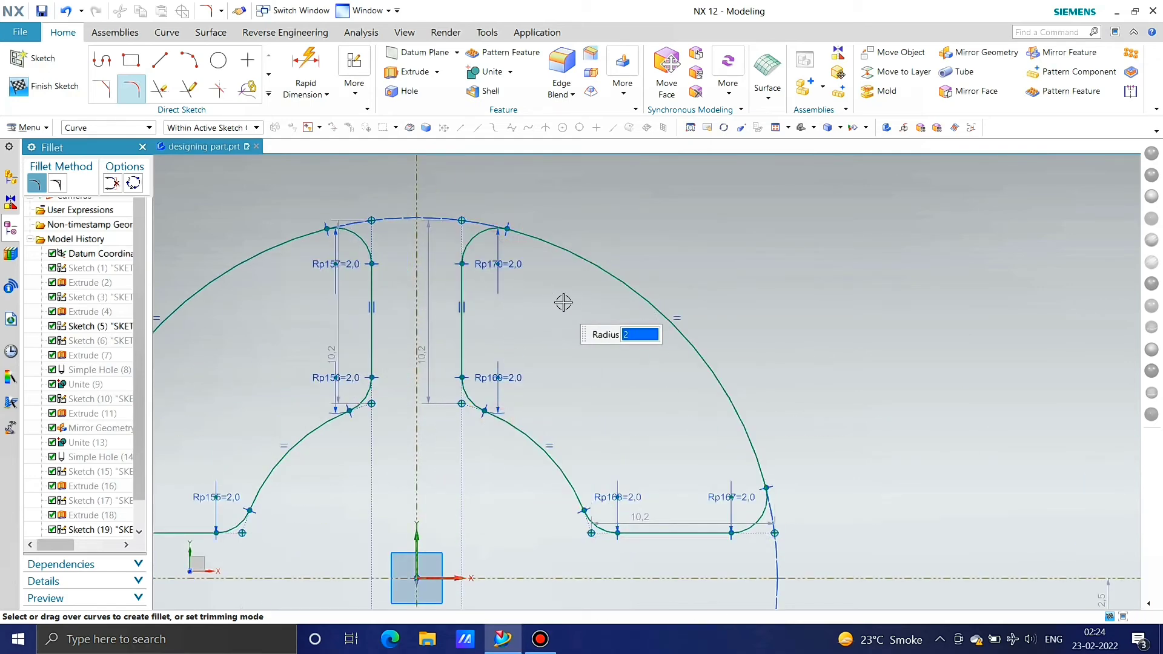
scroll(569, 306, down, 8)
key(Escape)
Step: Show the hidden solid body again around the active sketch
mouse_move(670, 380)
middle_down()
mouse_move(679, 332)
mouse_move(693, 333)
mouse_move(700, 356)
middle_up()
key(ctrl+shift+k)
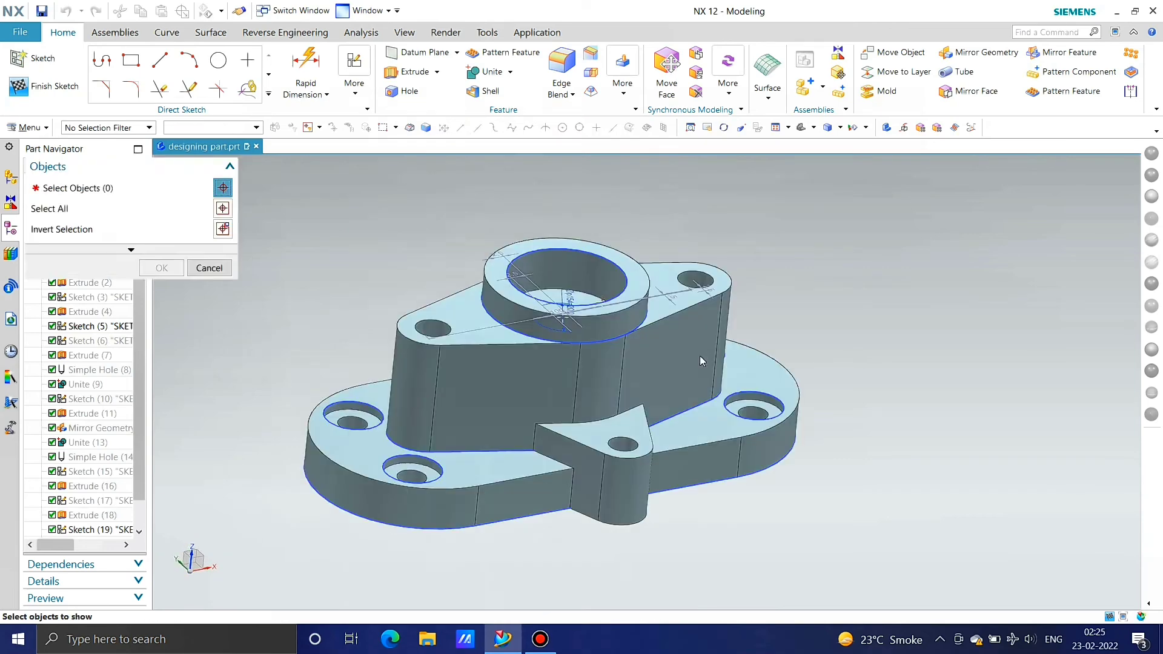
click(701, 418)
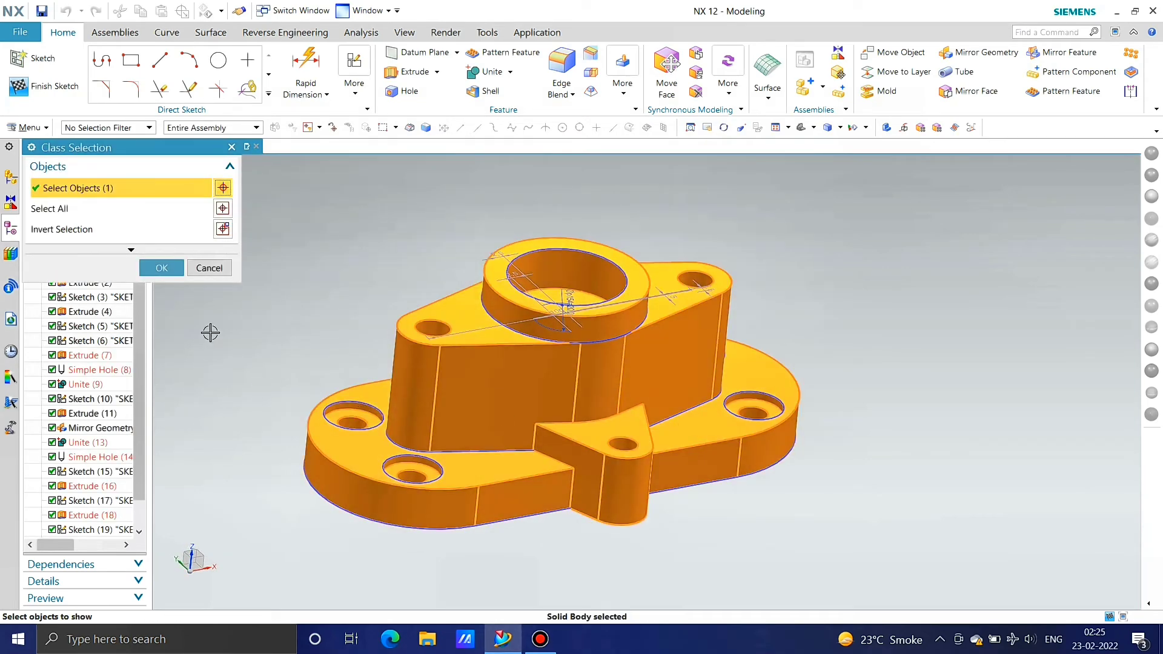
click(162, 267)
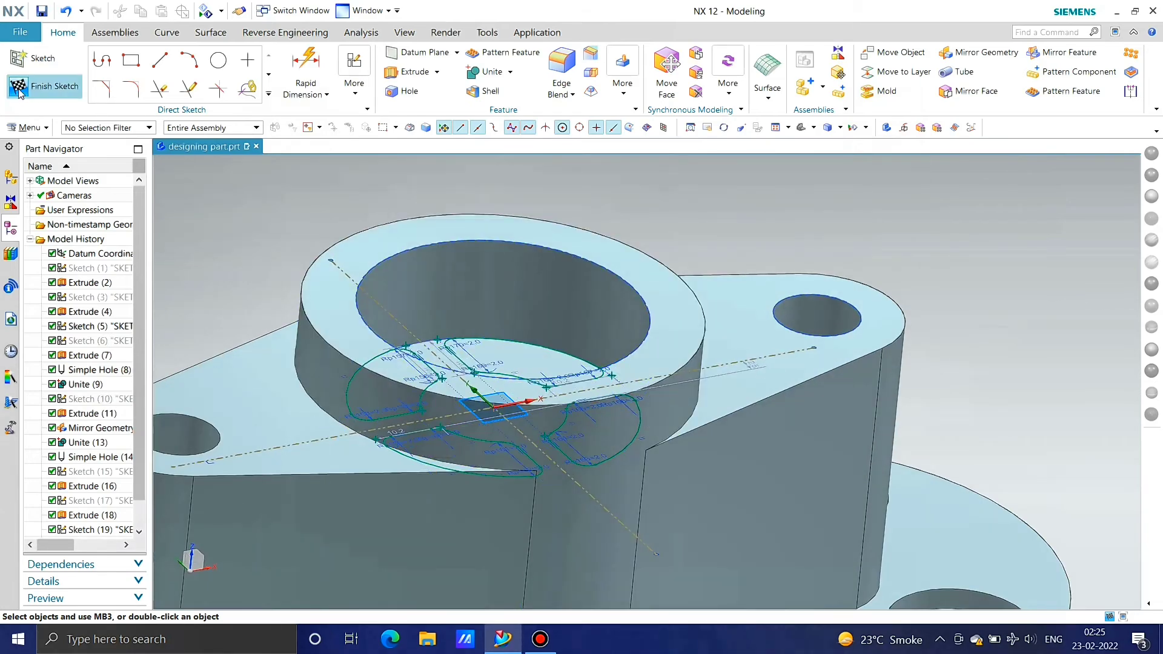
Step: Finish the sketch and extrude all four ring segments 5 mm as a subtract from the solid body
click(18, 87)
mouse_move(545, 370)
middle_down()
mouse_move(550, 409)
mouse_move(452, 249)
middle_up()
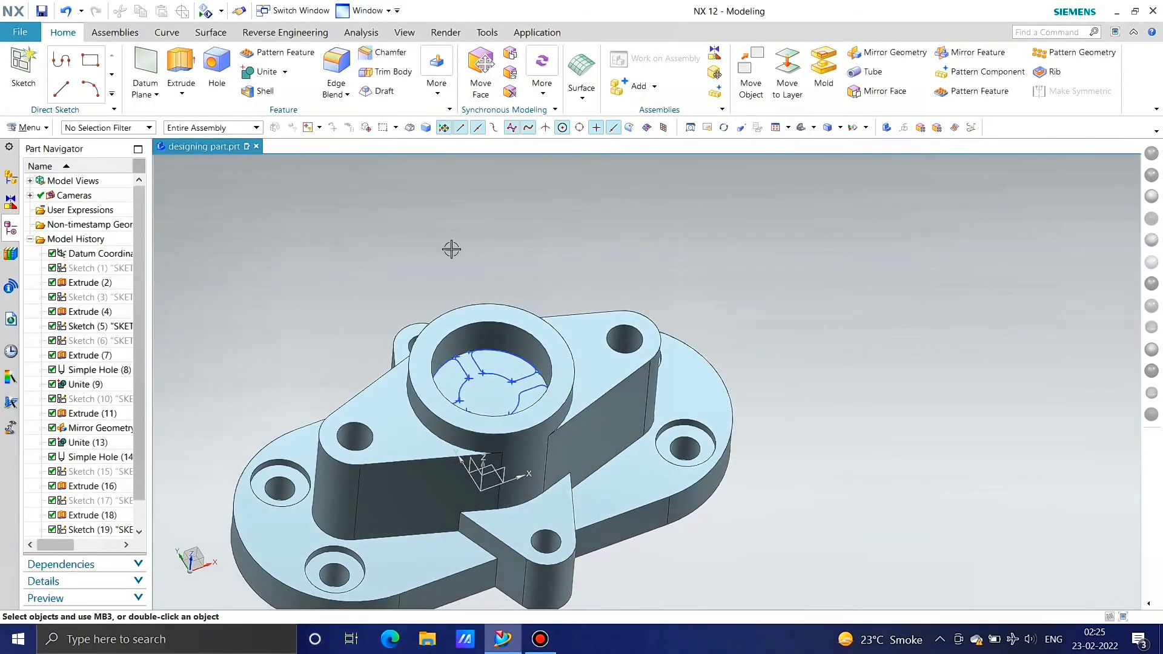
click(181, 64)
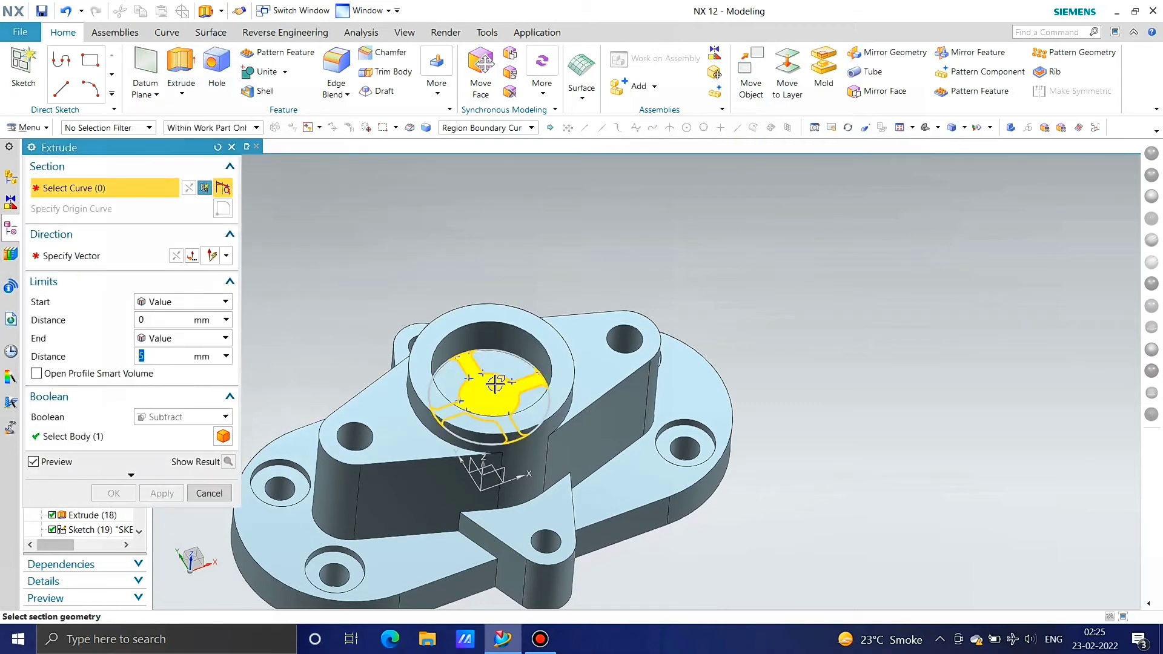
scroll(513, 350, up, 4)
click(513, 350)
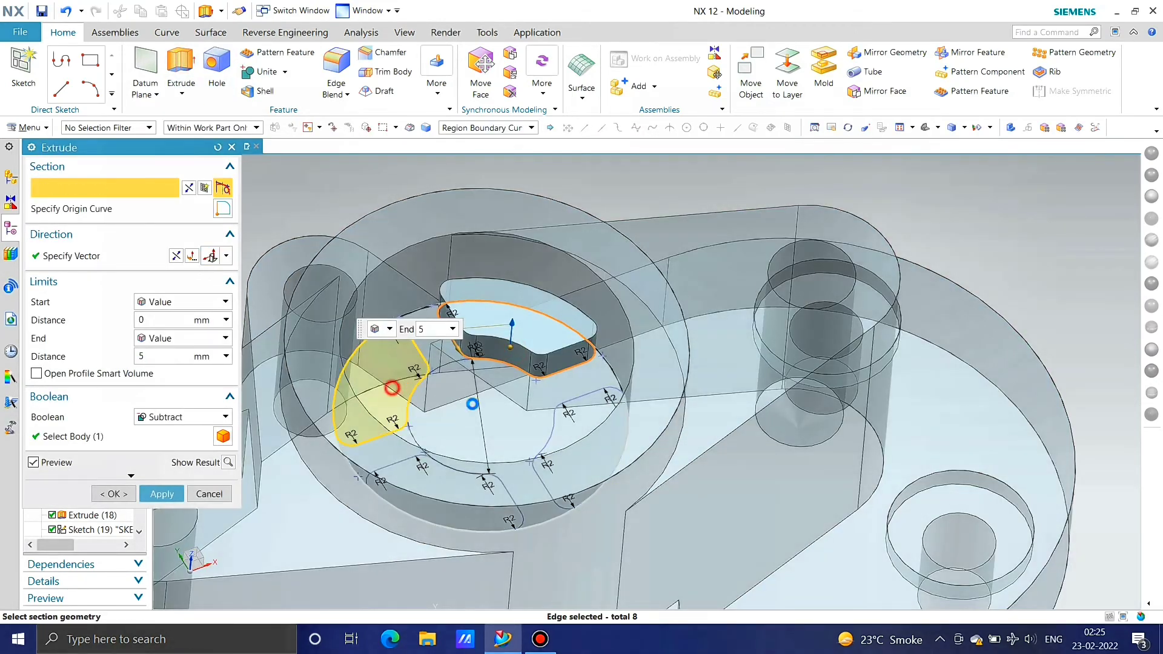
click(392, 388)
click(572, 424)
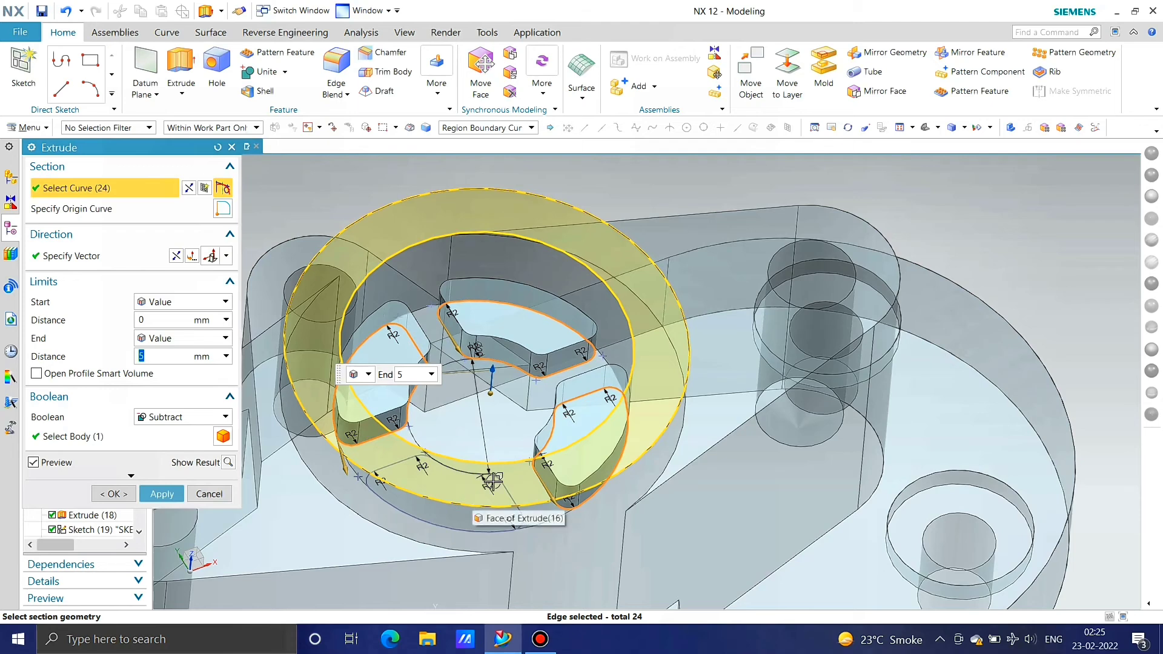
middle_drag(492, 481, 492, 504)
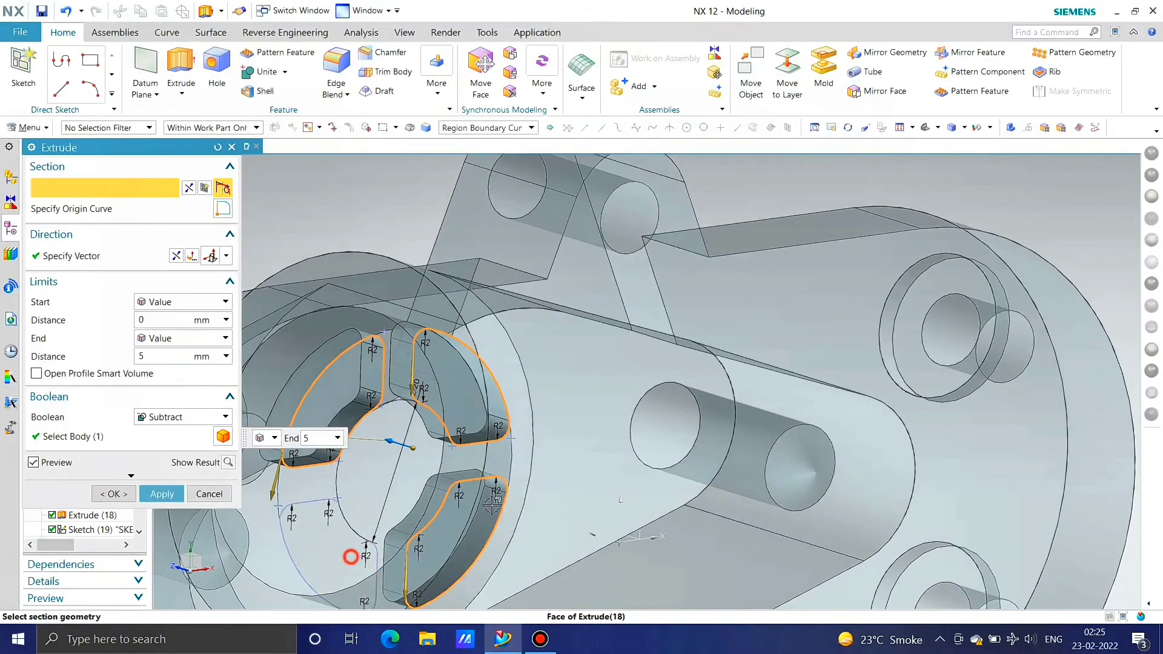
click(351, 557)
click(159, 356)
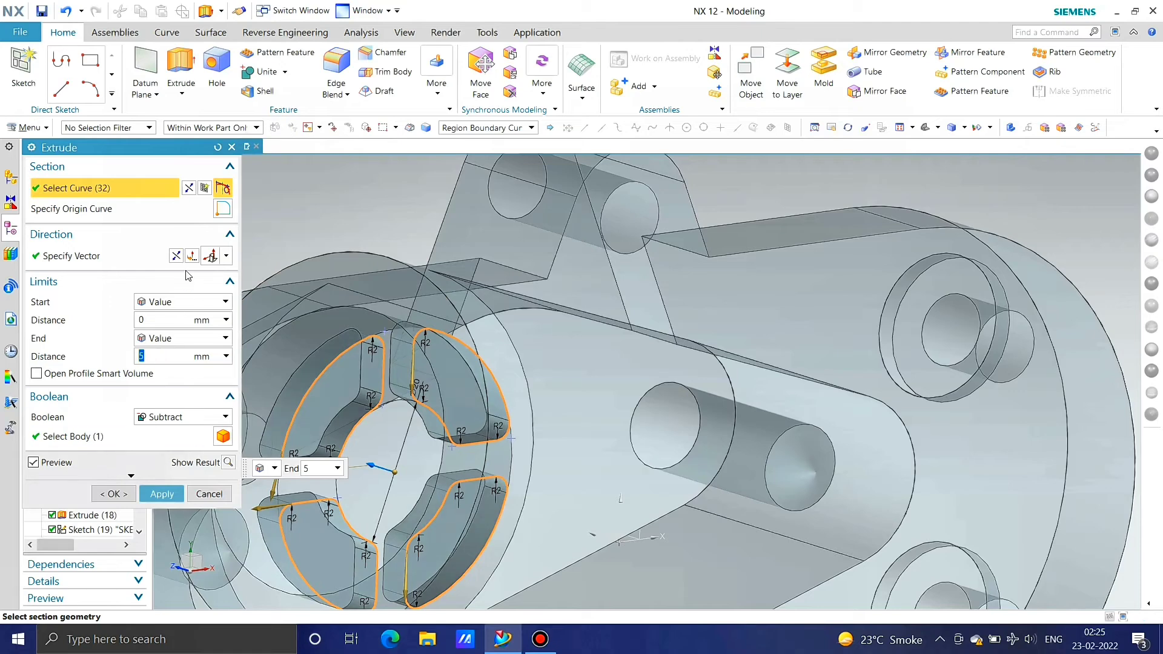
click(162, 493)
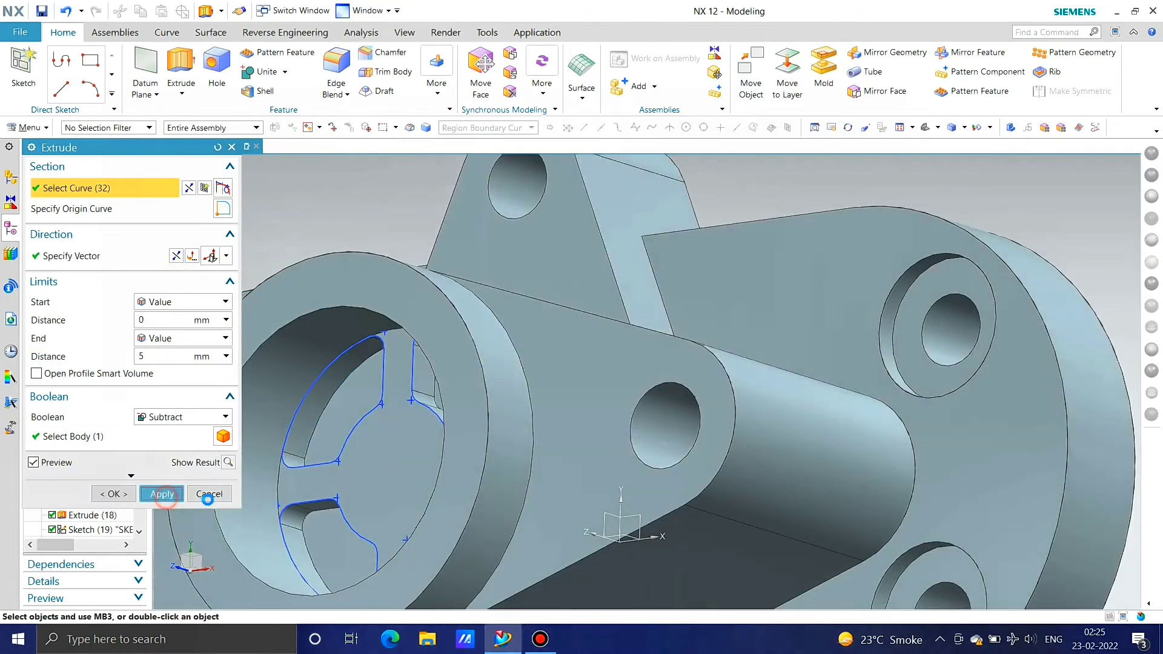
click(209, 493)
Step: Hide the ring segment sketch on the floor of the round boss's pocket
middle_drag(449, 478, 565, 395)
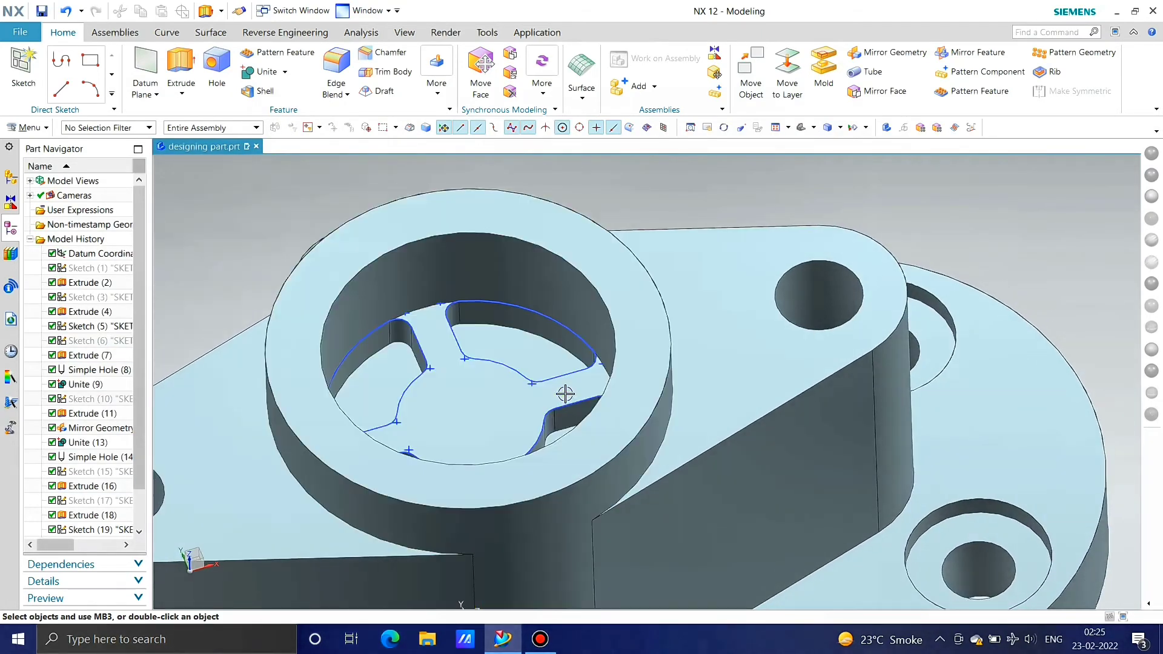
click(519, 375)
key(ctrl+b)
scroll(573, 339, down, 2)
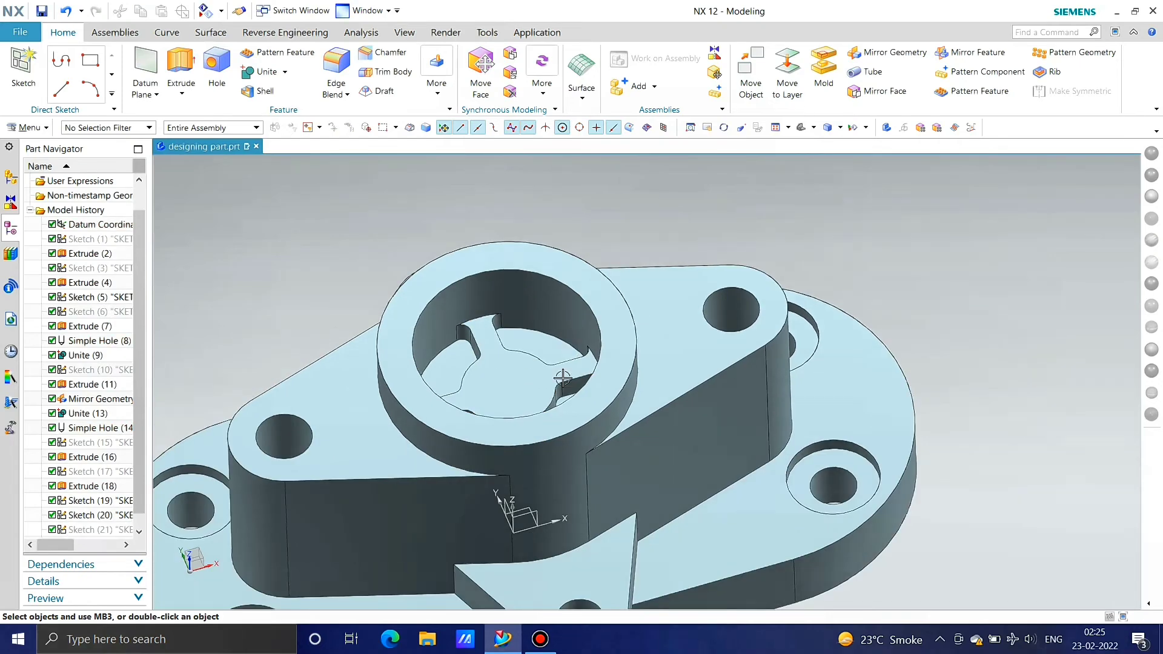
Step: Create a sketch on the pocket floor's cross-shaped face and draw a 10 mm diameter circle centred on the origin
middle_drag(562, 377, 572, 396)
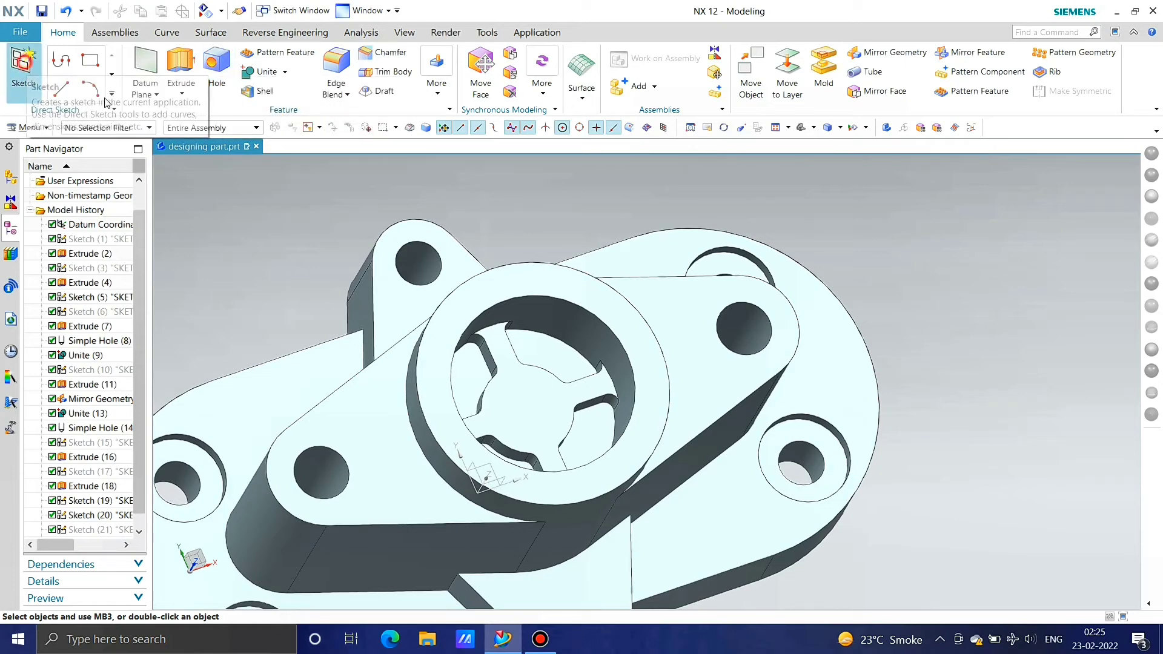
click(22, 69)
click(528, 395)
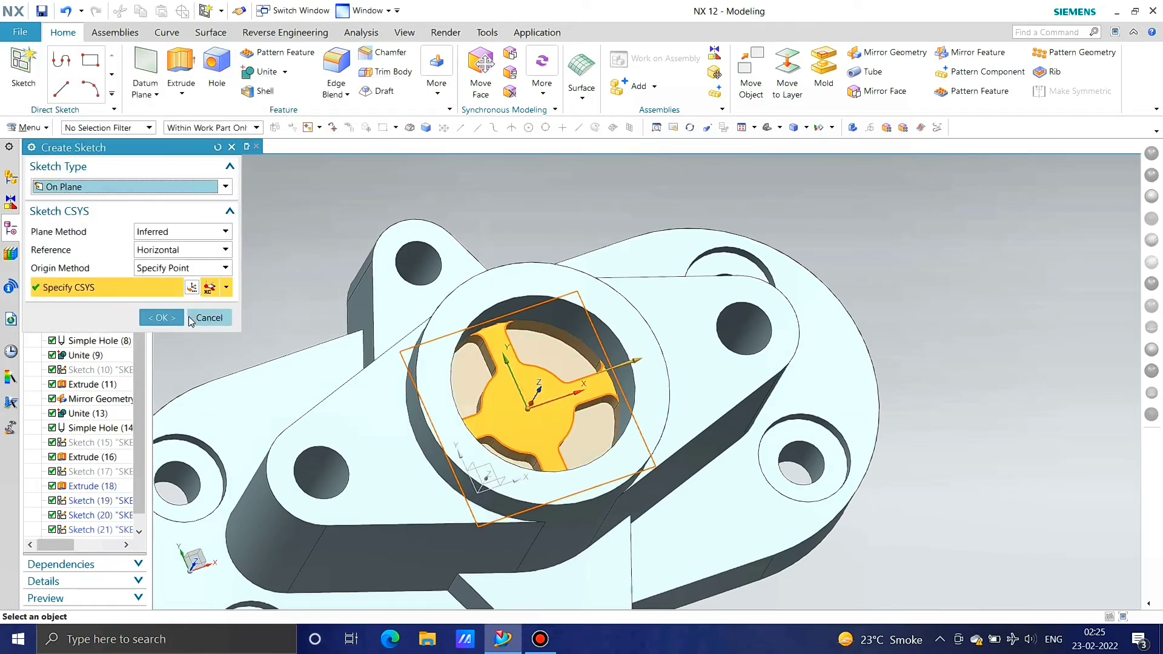
click(172, 319)
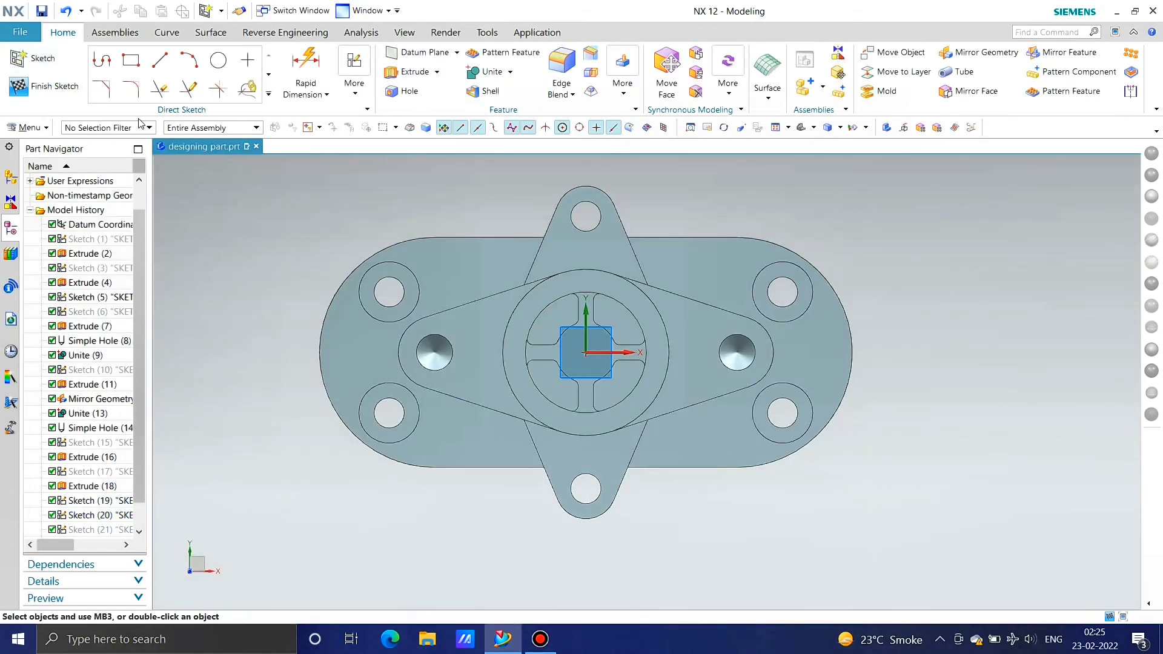
click(222, 70)
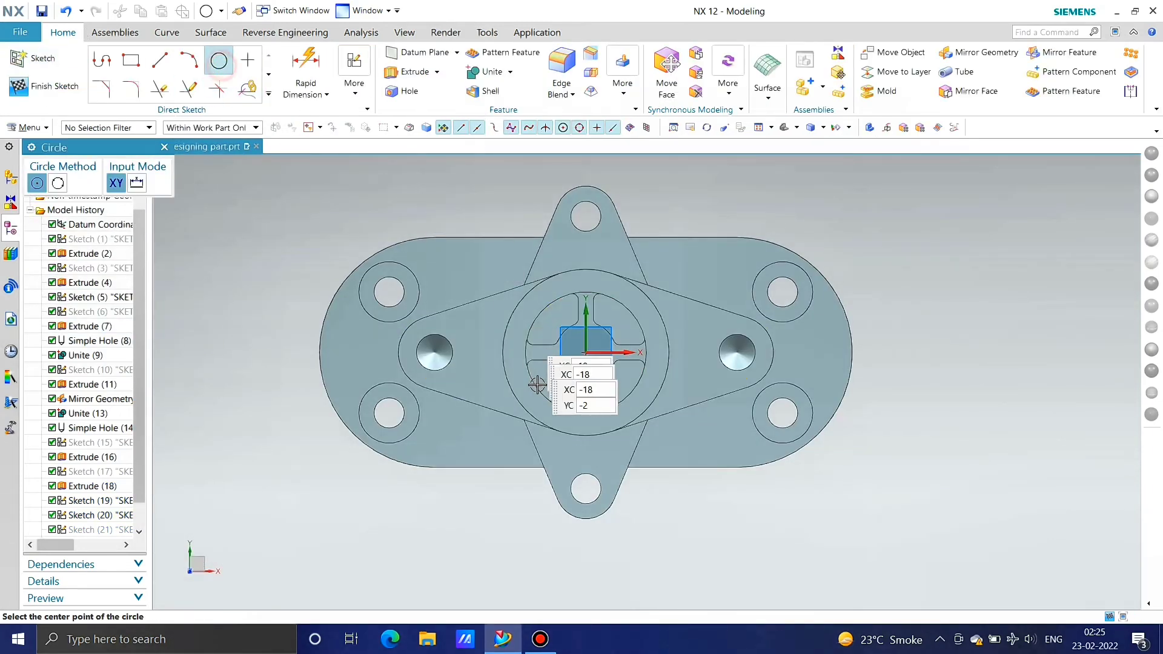
click(587, 353)
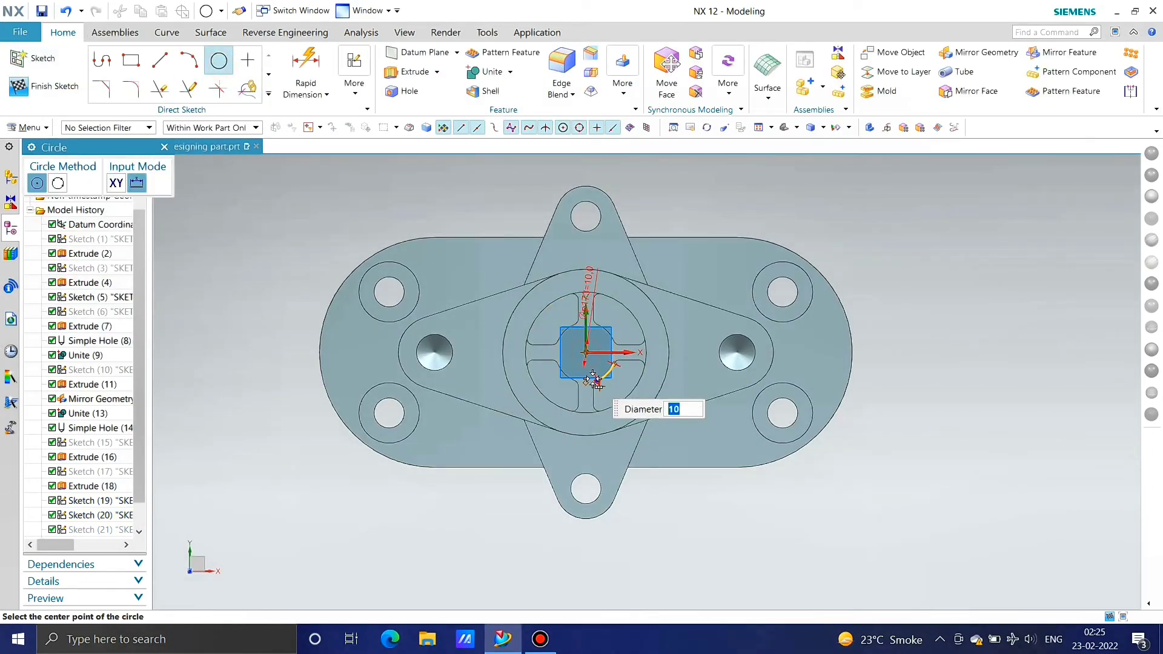
key(Escape)
key(Escape)
Step: Extrude the circle as a subtract through the whole body, from about -102 mm to about 43 mm
middle_drag(618, 397, 632, 356)
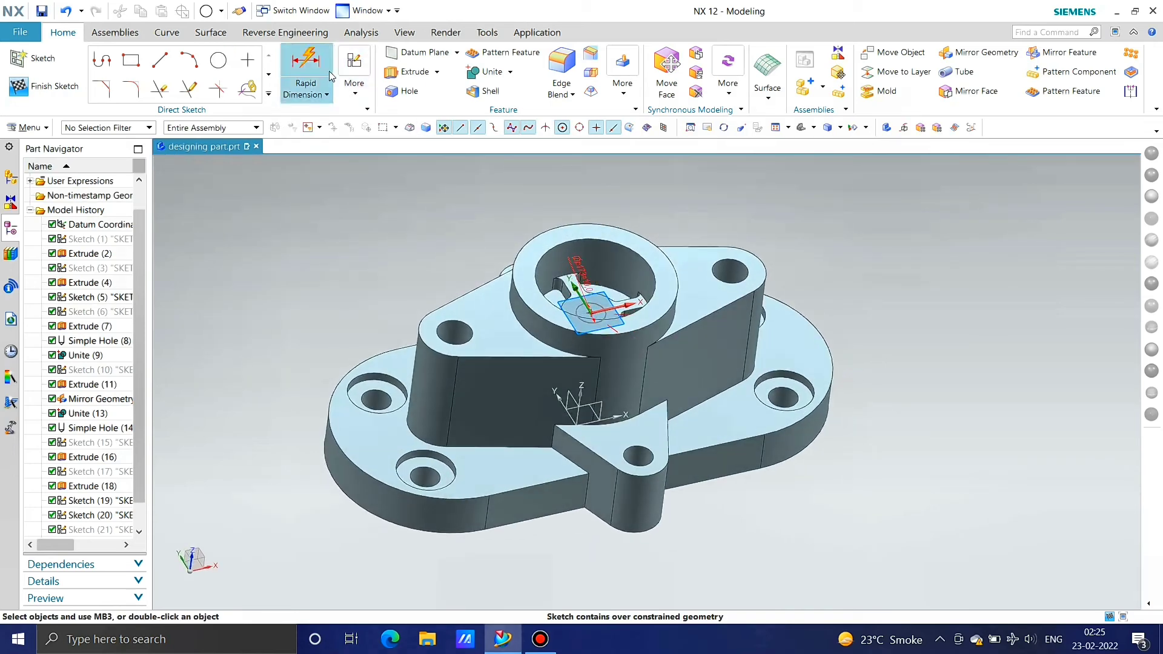
click(410, 71)
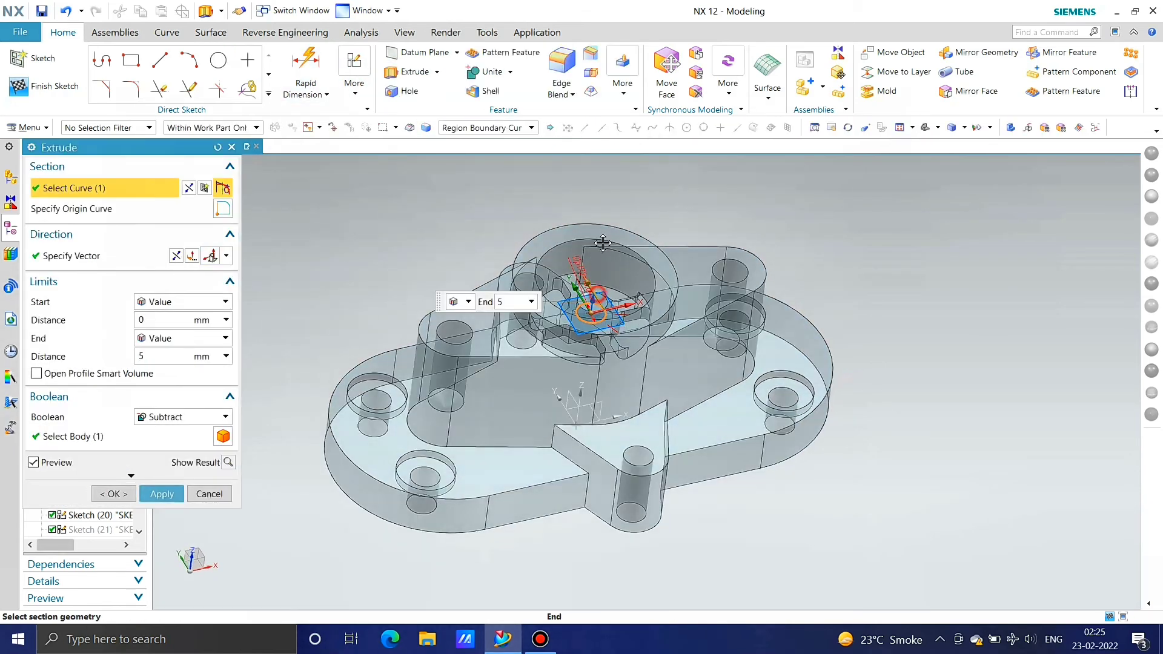
drag(602, 243, 607, 212)
drag(595, 311, 561, 542)
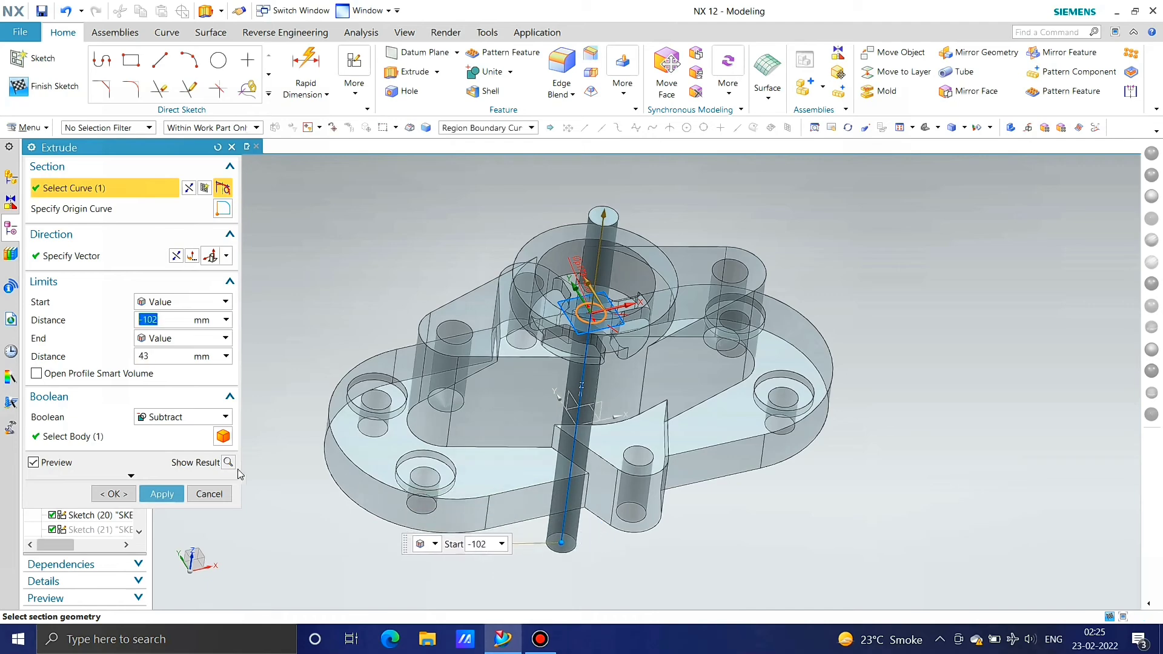
click(162, 494)
click(209, 493)
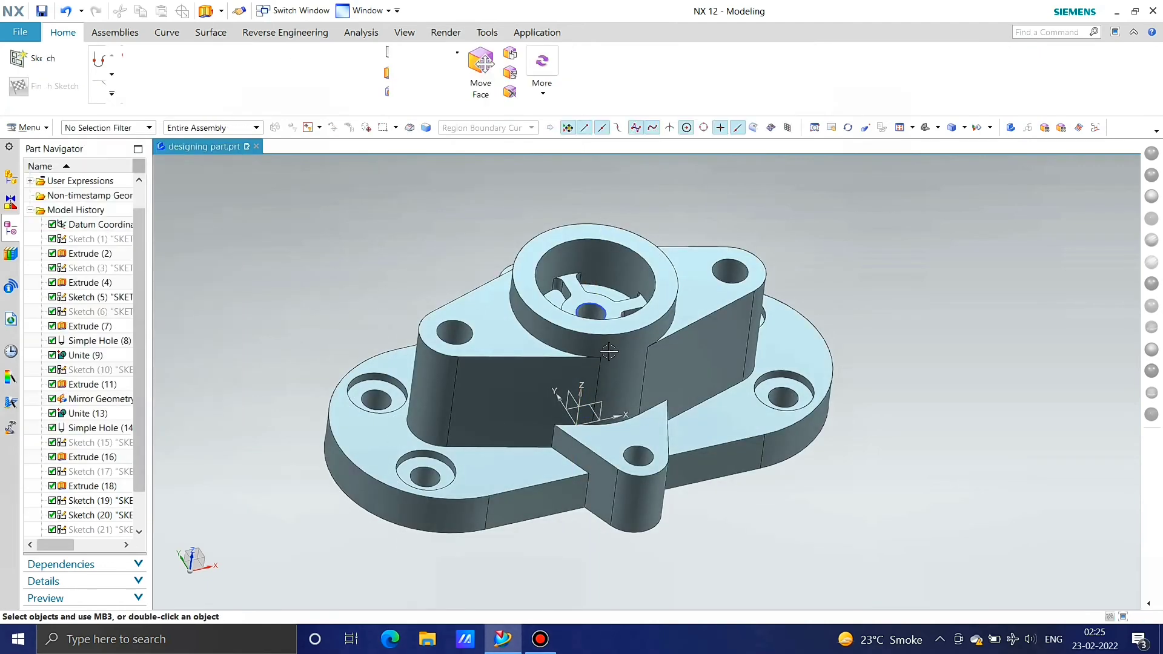
Step: Hide the circle sketch around the central hole in the pocket floor
click(599, 307)
key(Escape)
mouse_move(598, 307)
middle_down()
mouse_move(636, 403)
mouse_move(603, 382)
mouse_move(604, 371)
mouse_move(582, 379)
middle_up()
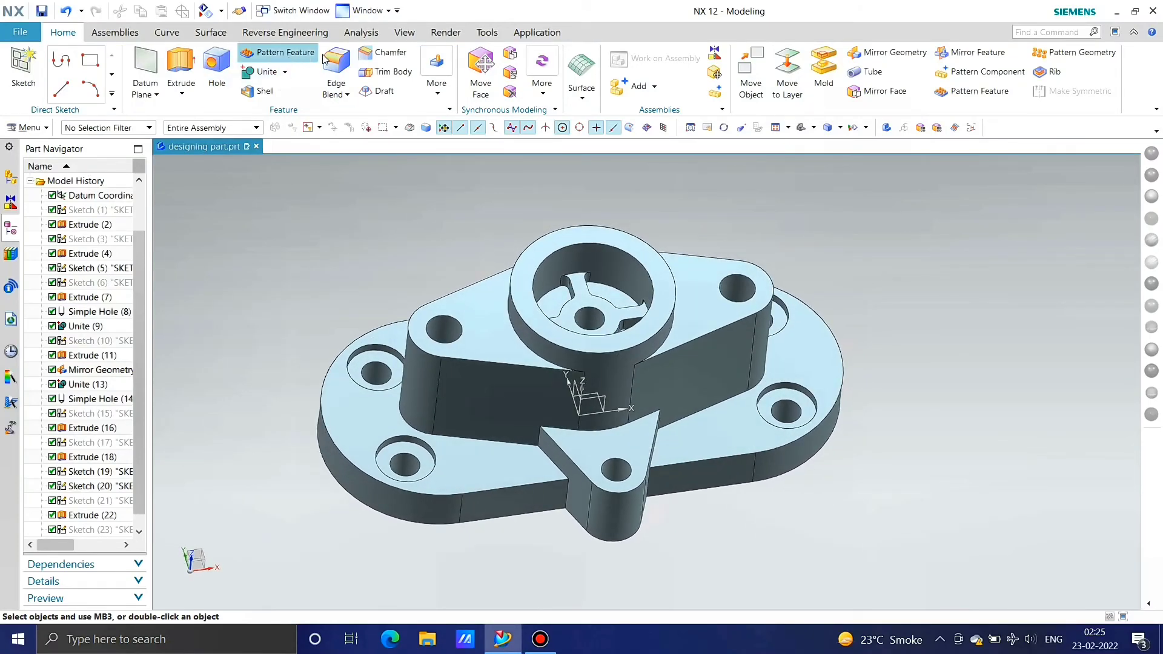
Step: Chamfer the inner rim edge of the round boss with a symmetric distance of 3 mm
click(382, 57)
click(627, 255)
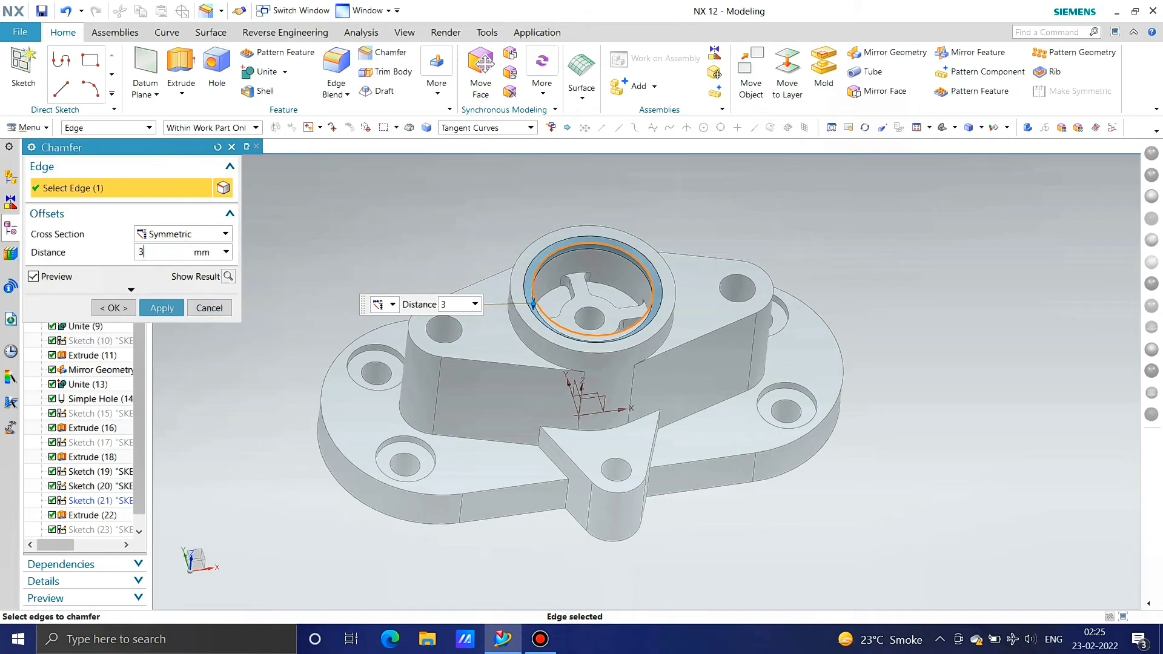
click(158, 308)
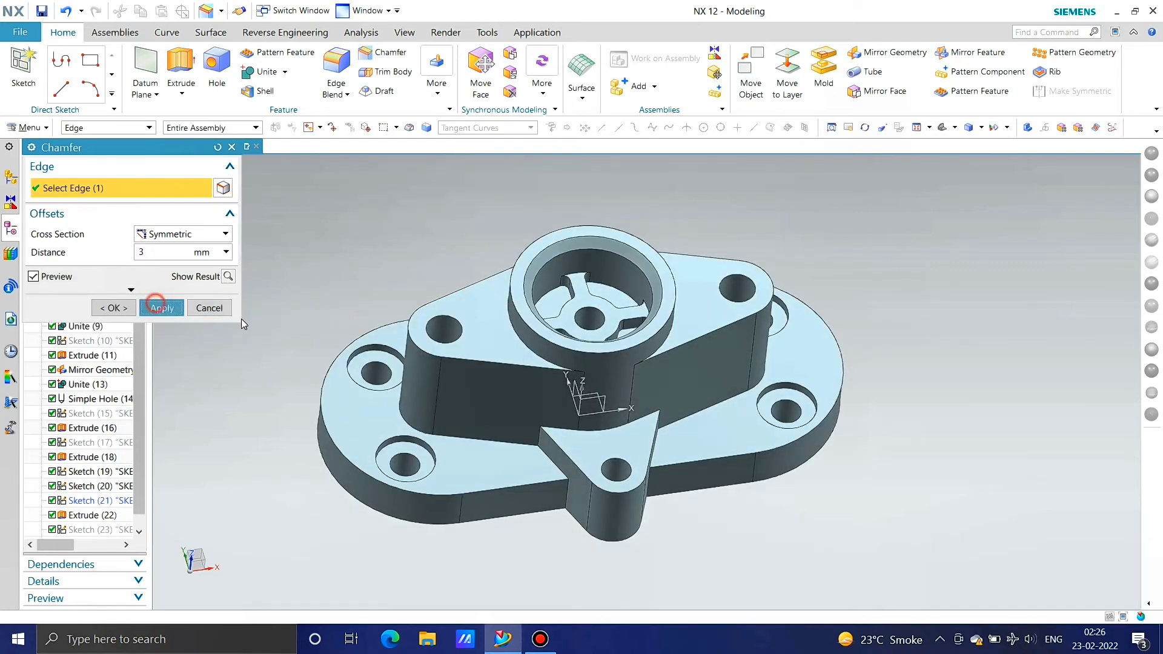
click(209, 307)
Step: Create a sketch on the datum XY plane at the underside of the base plate, viewed square to the face
mouse_move(672, 237)
middle_down()
mouse_move(657, 323)
mouse_move(649, 251)
middle_up()
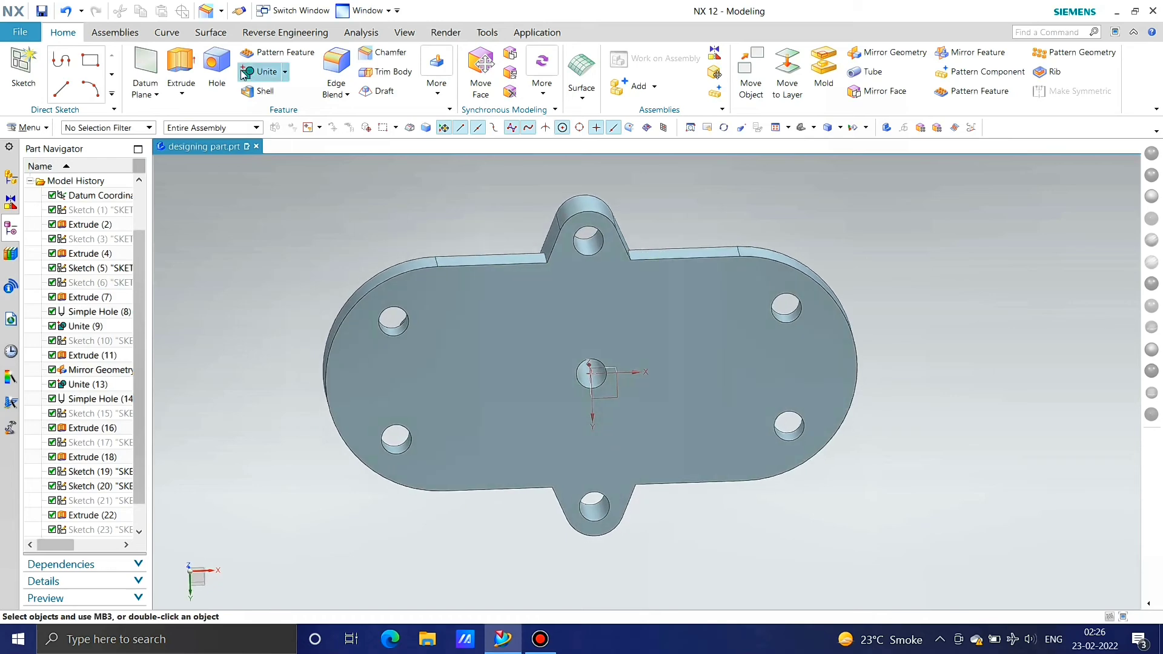
click(38, 67)
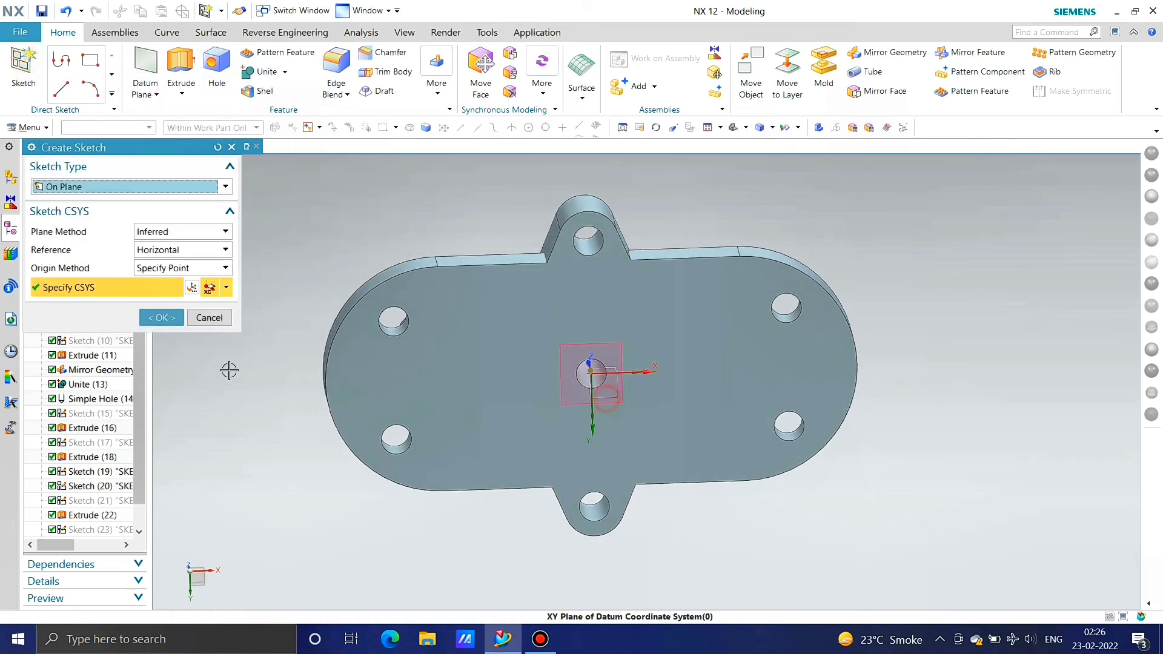
click(177, 323)
middle_drag(677, 346, 676, 153)
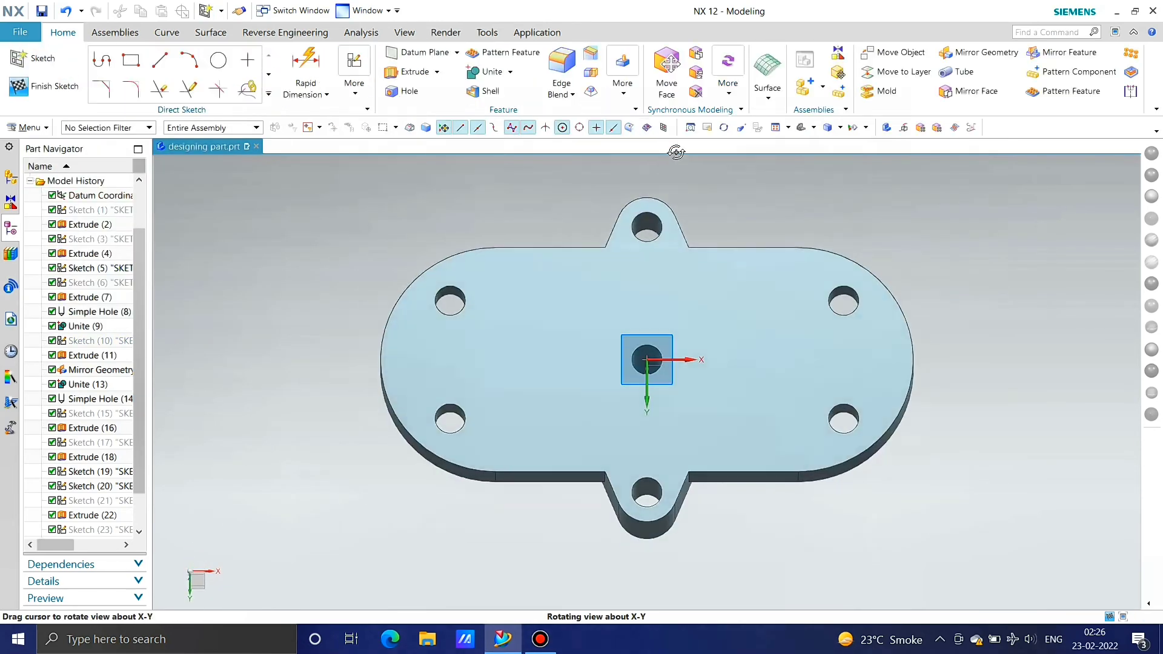
key(F8)
Step: Sketch a rectangle centred on the origin of the base's underside, about 72 mm wide and 44.5 mm high
scroll(981, 338, up, 3)
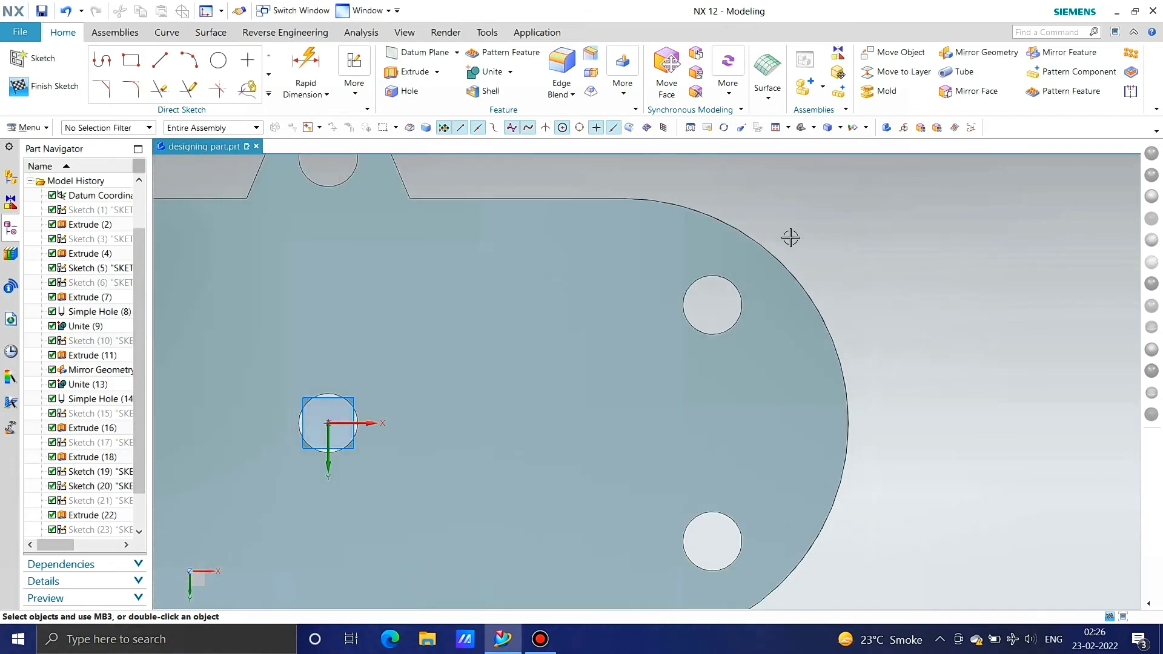
scroll(793, 232, down, 2)
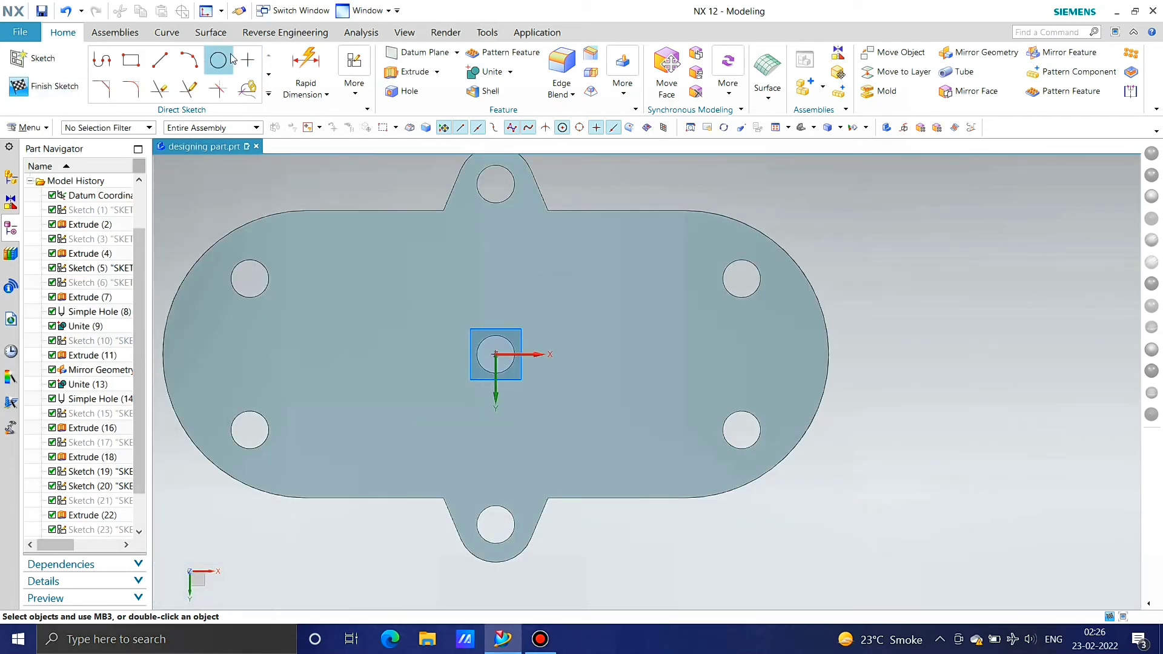
click(131, 60)
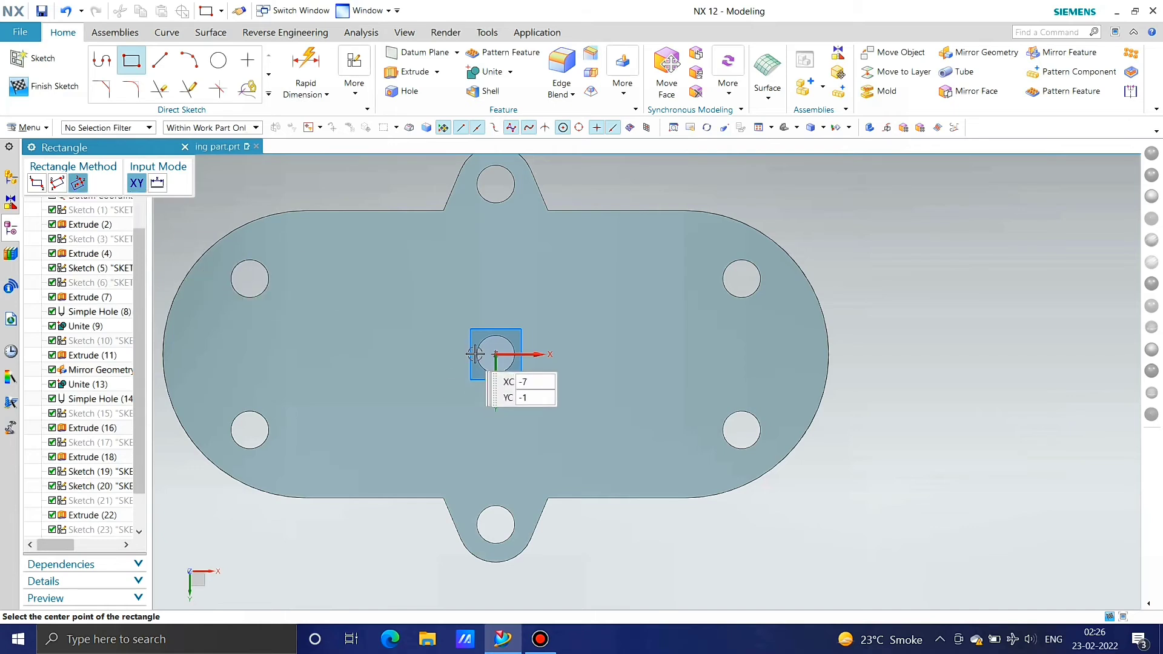
click(496, 354)
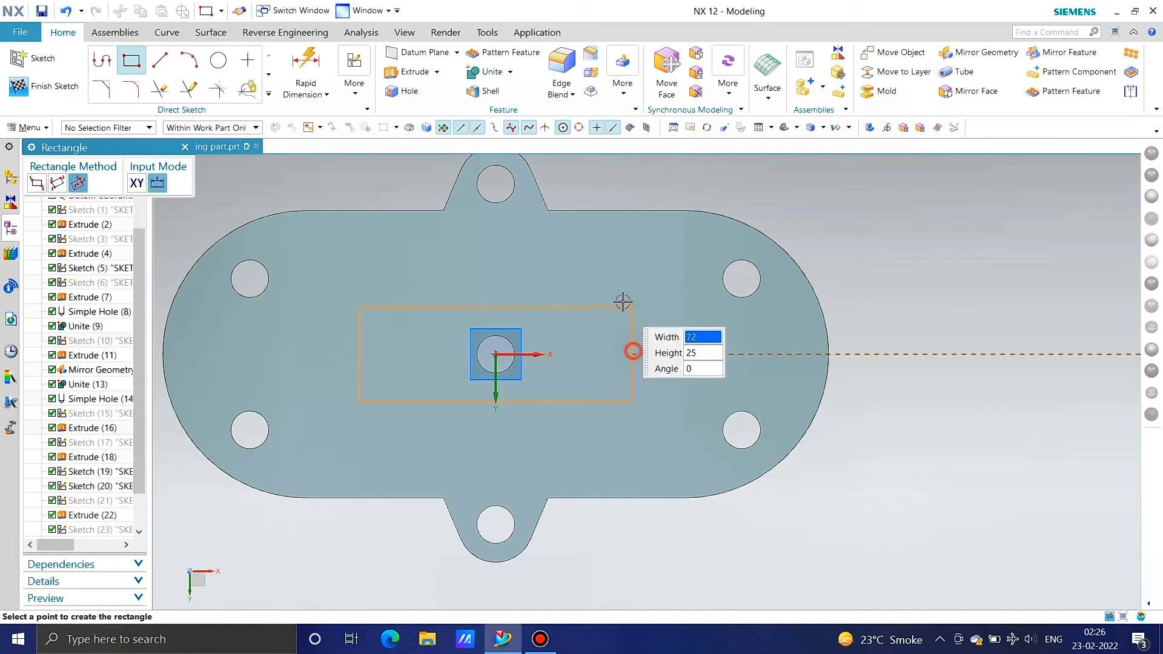
click(632, 271)
key(Escape)
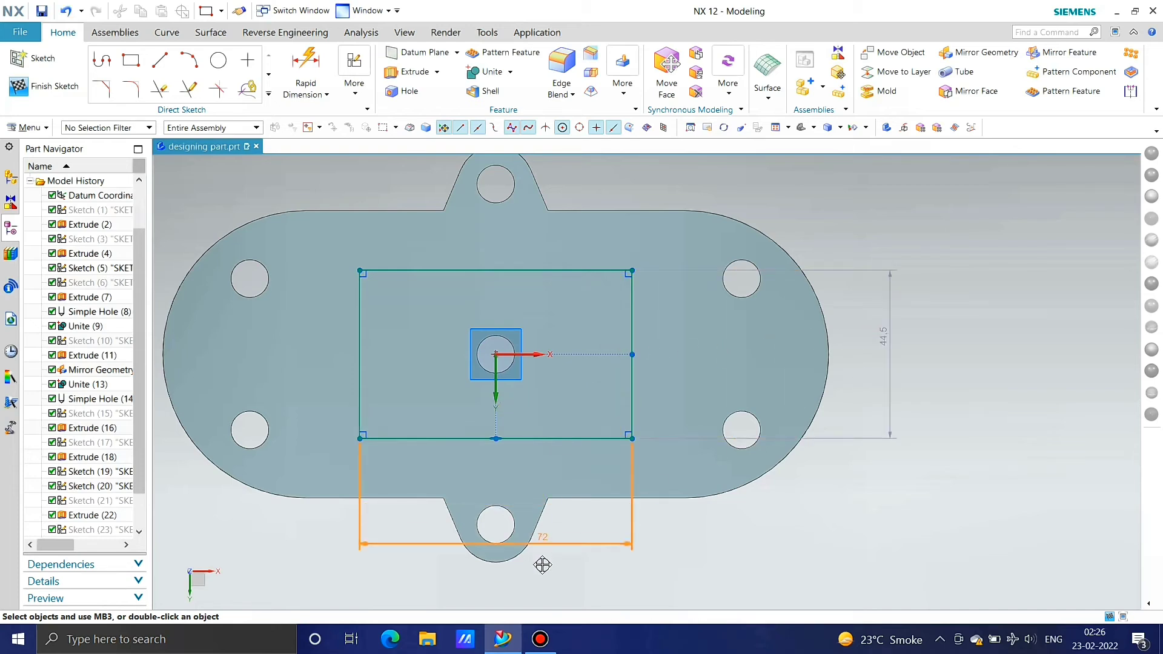
scroll(487, 362, up, 2)
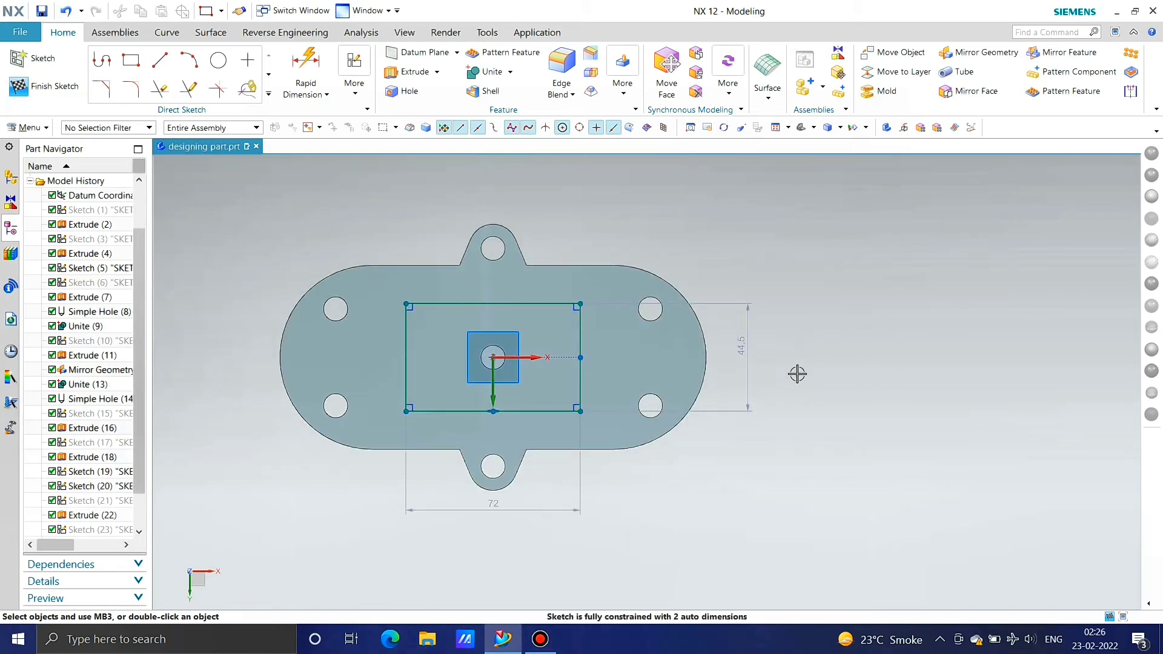
Step: Set the rectangle's height to 55 mm and its width to 110 mm
double_click(741, 342)
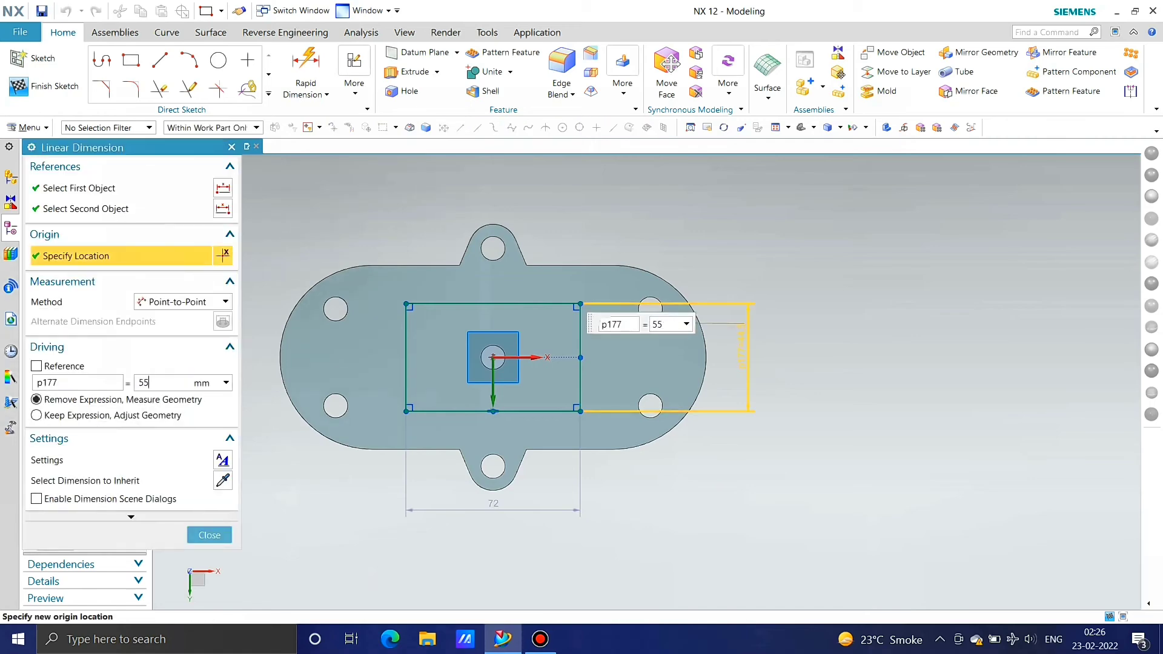
key(Return)
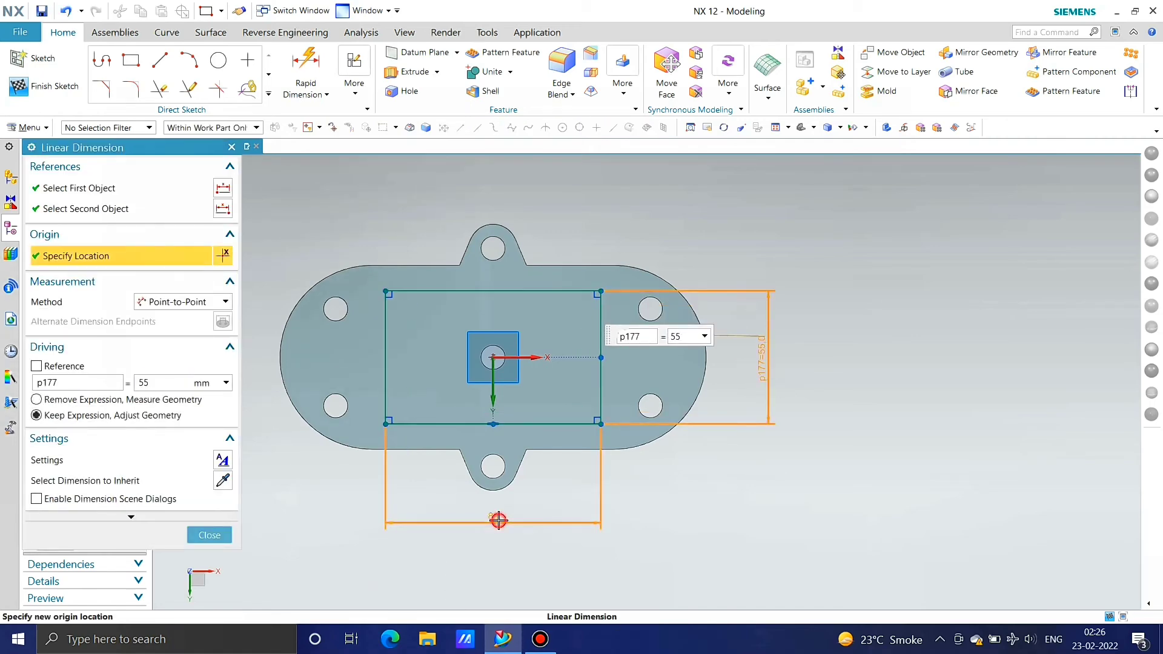
double_click(499, 520)
text(110)
key(Return)
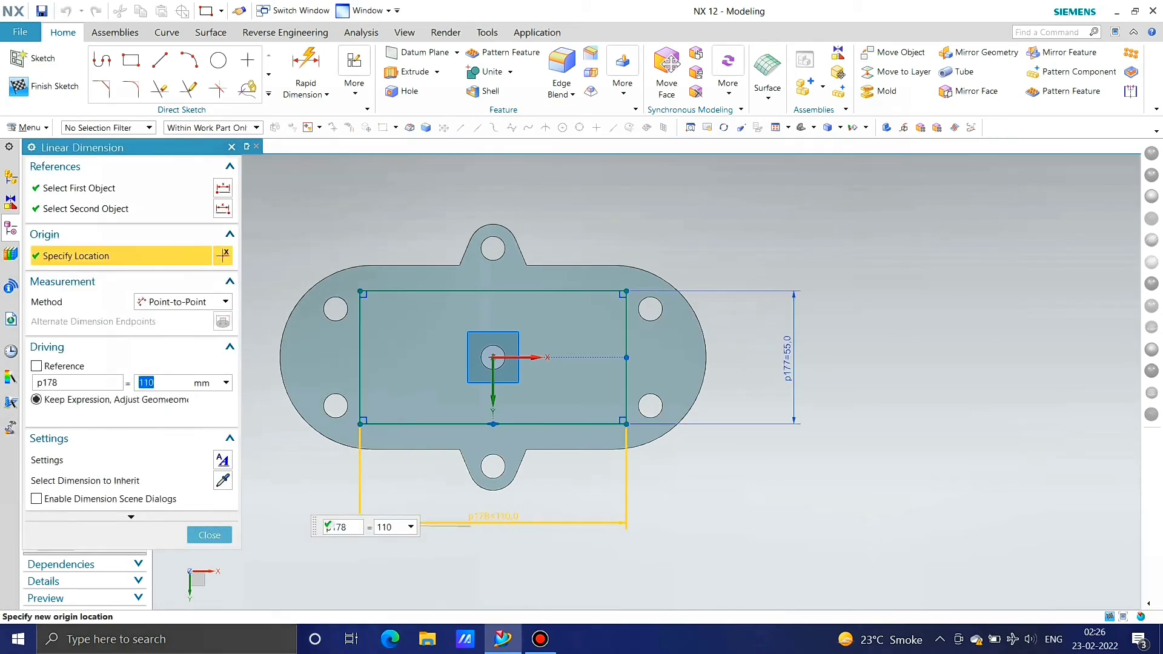
middle_drag(551, 496, 537, 417)
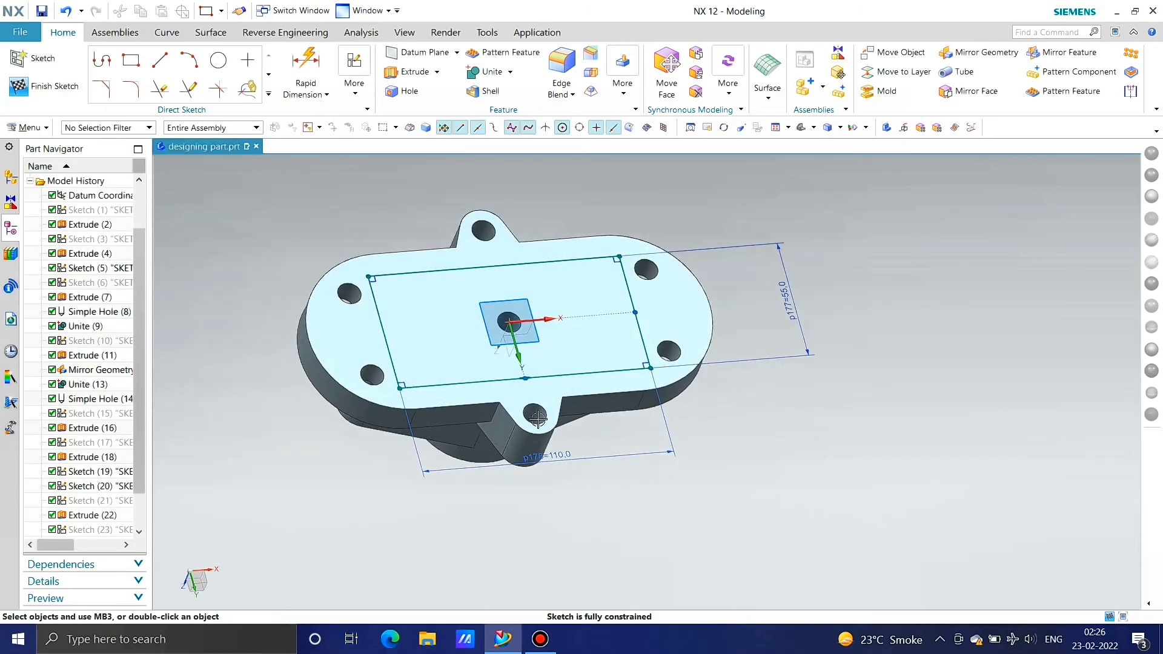
Step: Draw a 40 mm diameter circle centred on the origin of the base's underside and finish the sketch
click(219, 60)
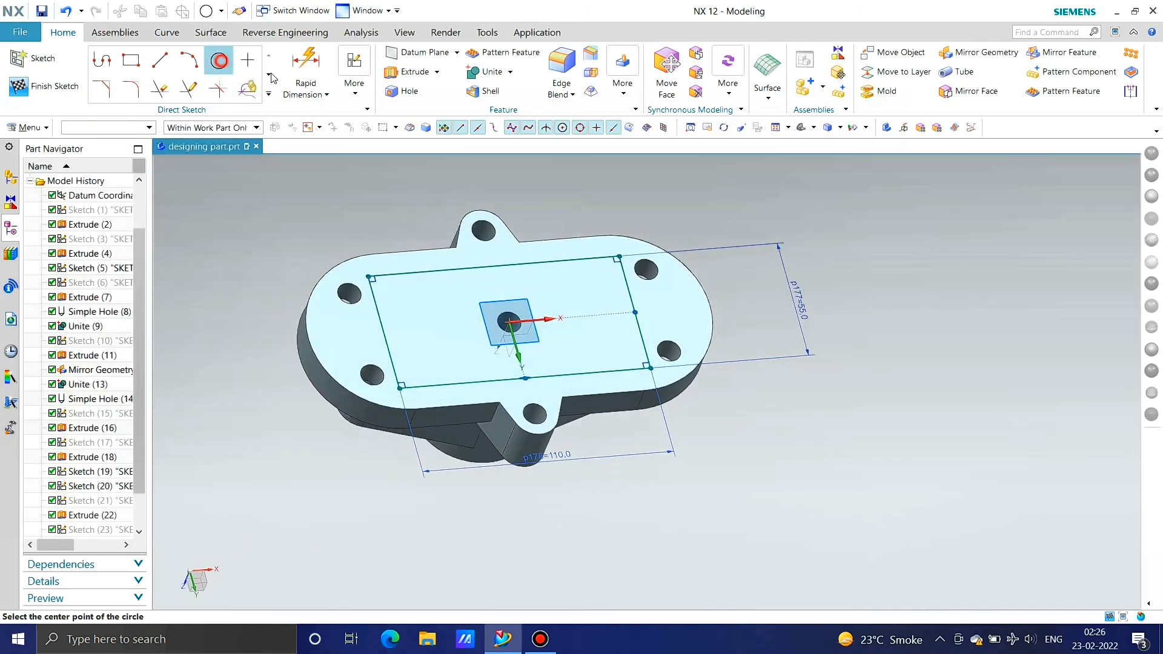
click(509, 322)
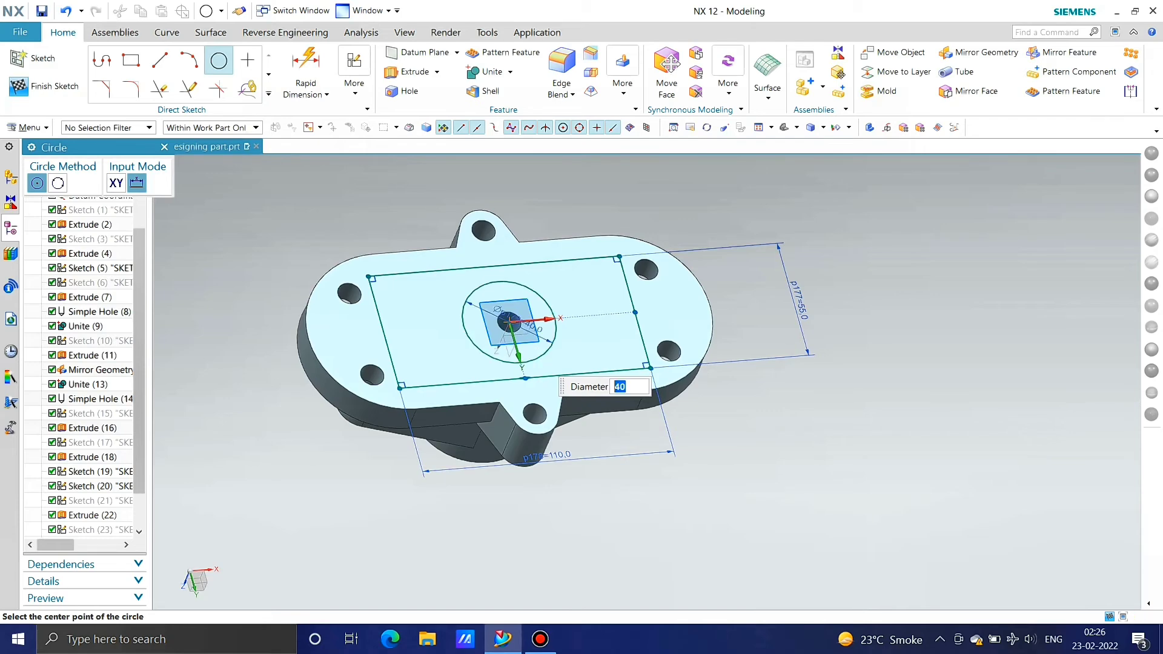
key(Escape)
key(Escape)
mouse_move(597, 413)
middle_down()
mouse_move(571, 390)
mouse_move(604, 392)
middle_up()
click(54, 86)
Step: Cut the sketched rectangle into the base's underside with a subtractive extrude from 0 to 3 mm, selecting its connected curves
mouse_move(751, 375)
middle_down()
mouse_move(780, 338)
mouse_move(749, 328)
middle_up()
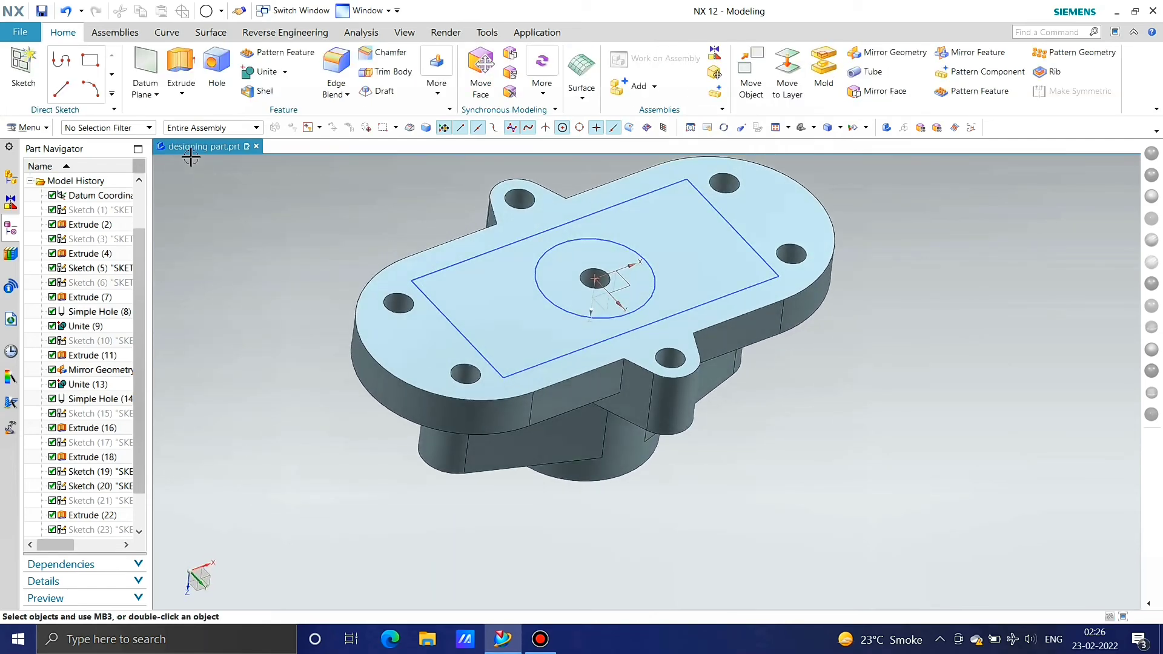
click(181, 82)
click(508, 130)
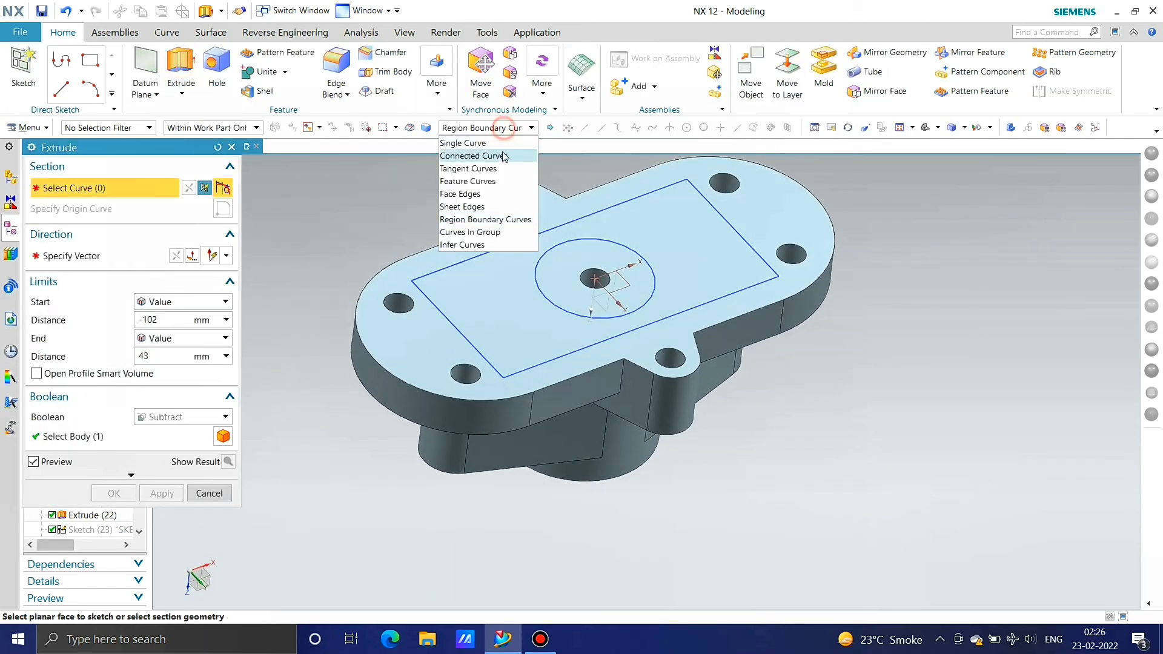
click(499, 153)
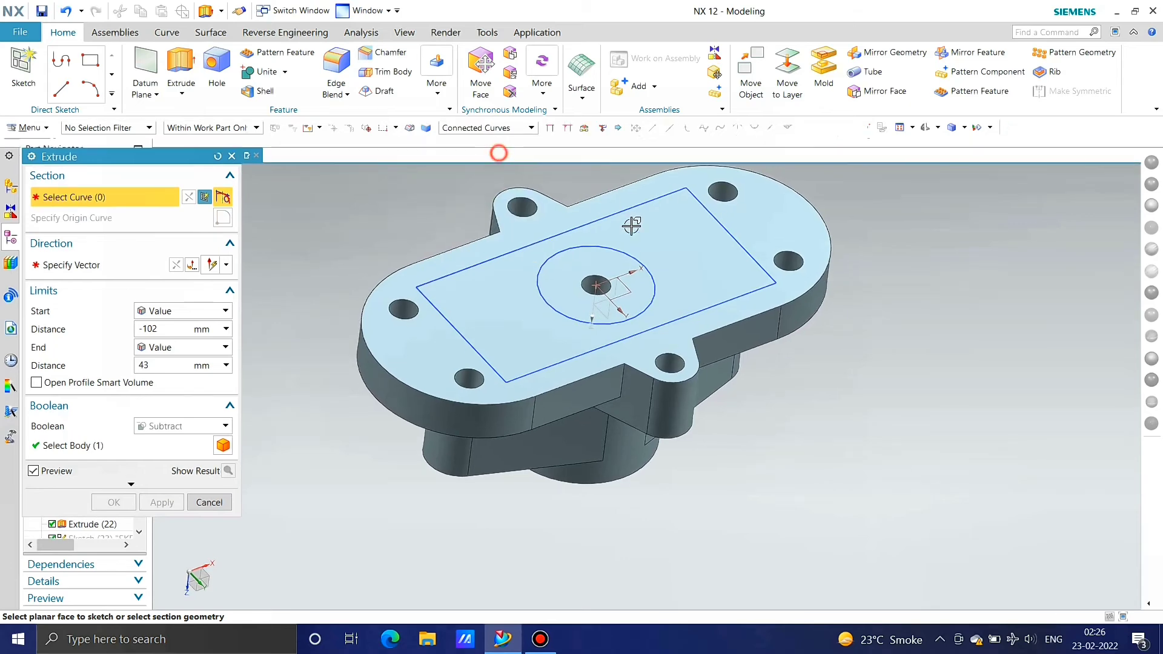
click(716, 215)
click(720, 223)
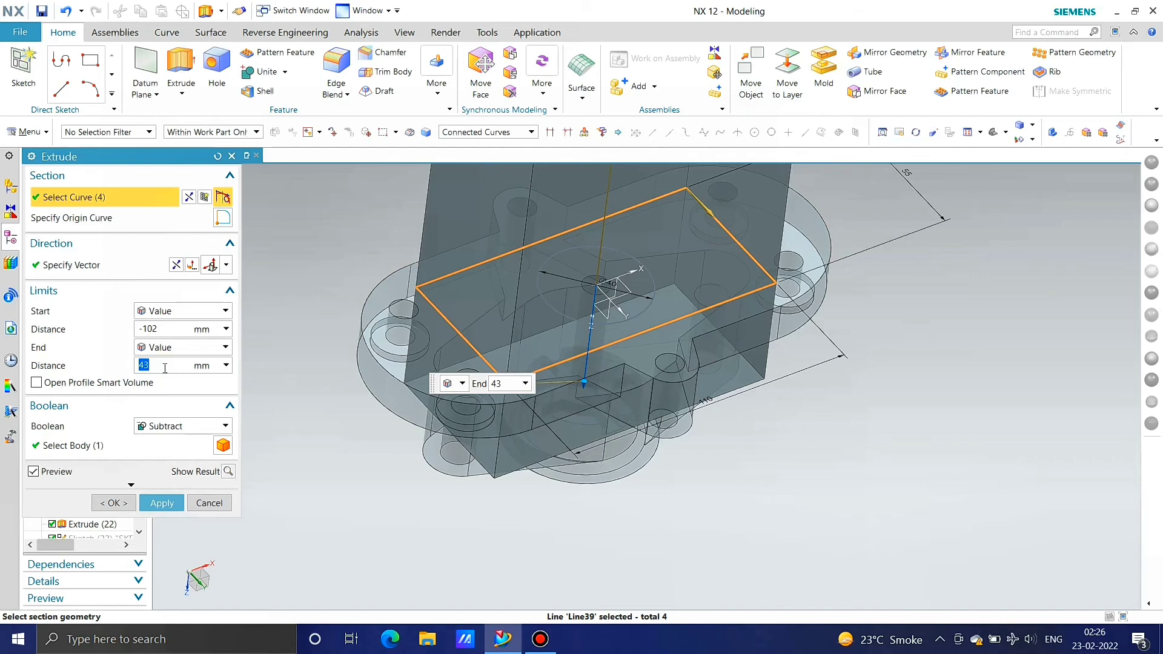
text(3)
key(Return)
click(191, 327)
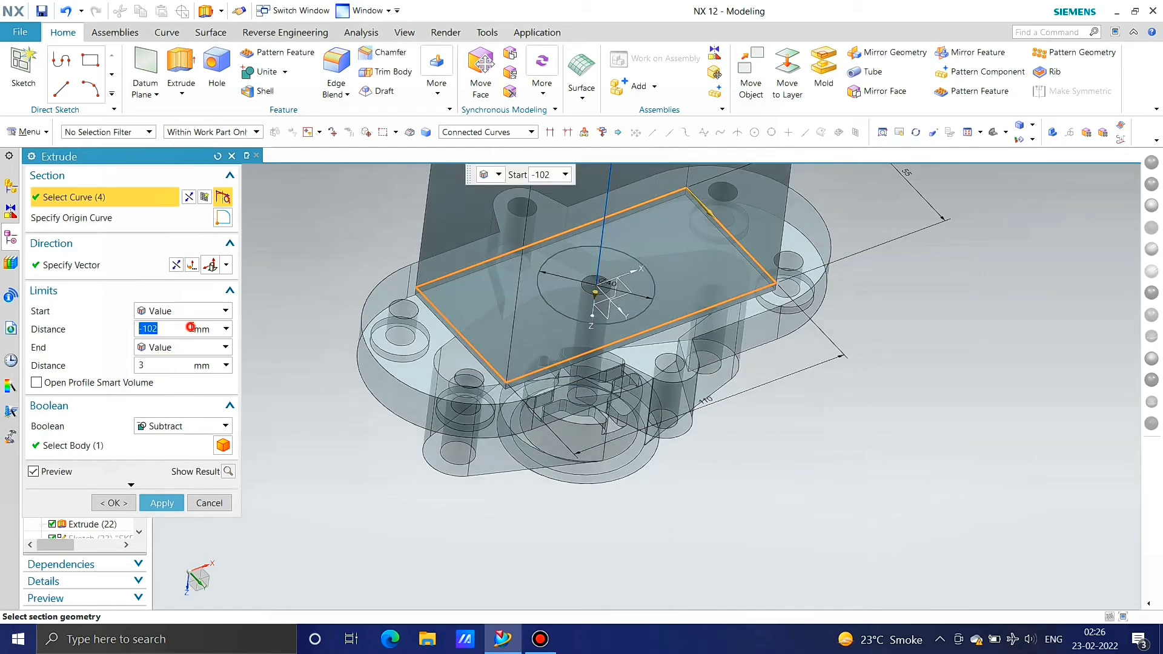
text(0)
key(Return)
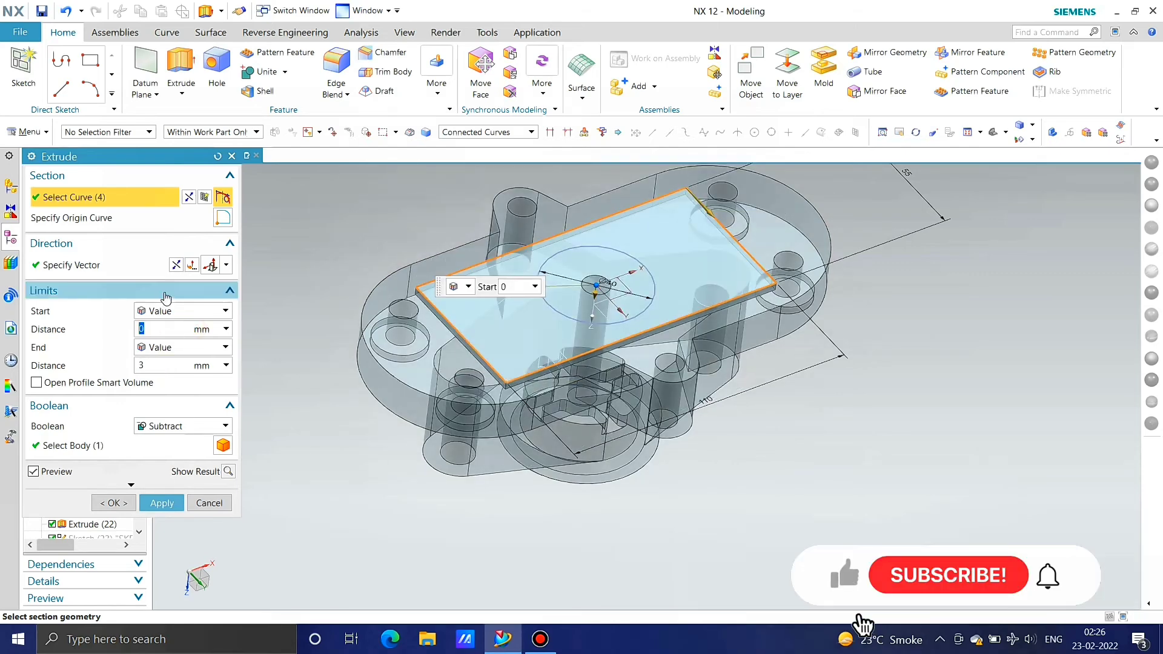
click(182, 264)
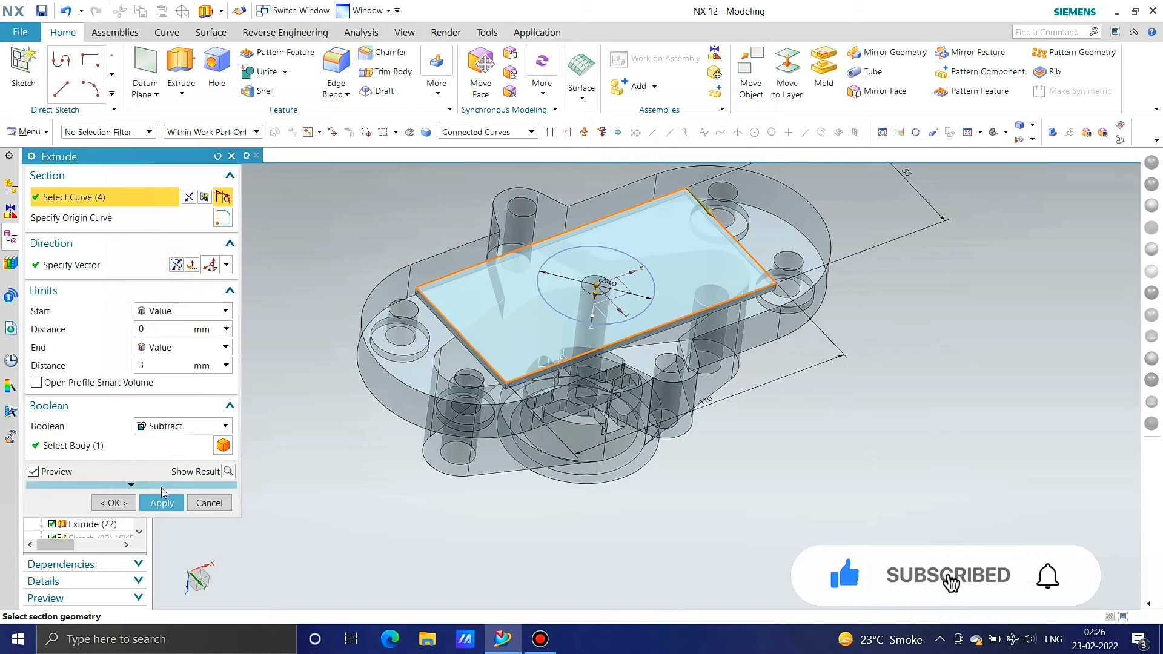
click(162, 504)
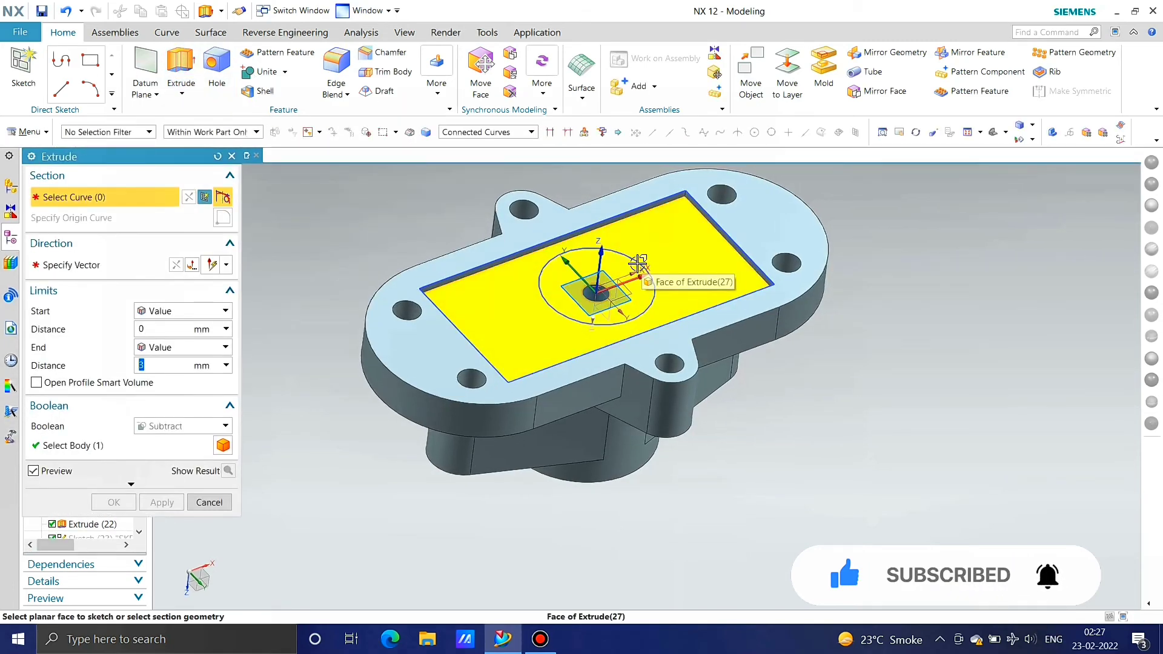
Step: Cut the sketched central circle into the body with a subtractive extrude from 0 to 30 mm, and hide the sketch
click(636, 259)
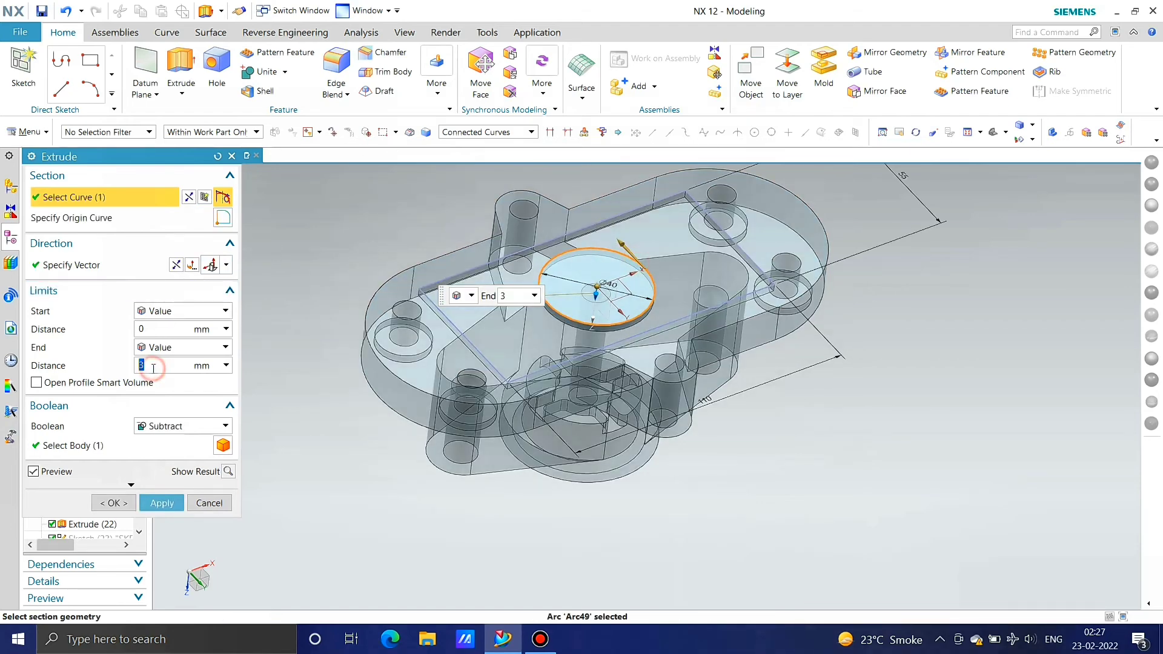
text(0)
key(Return)
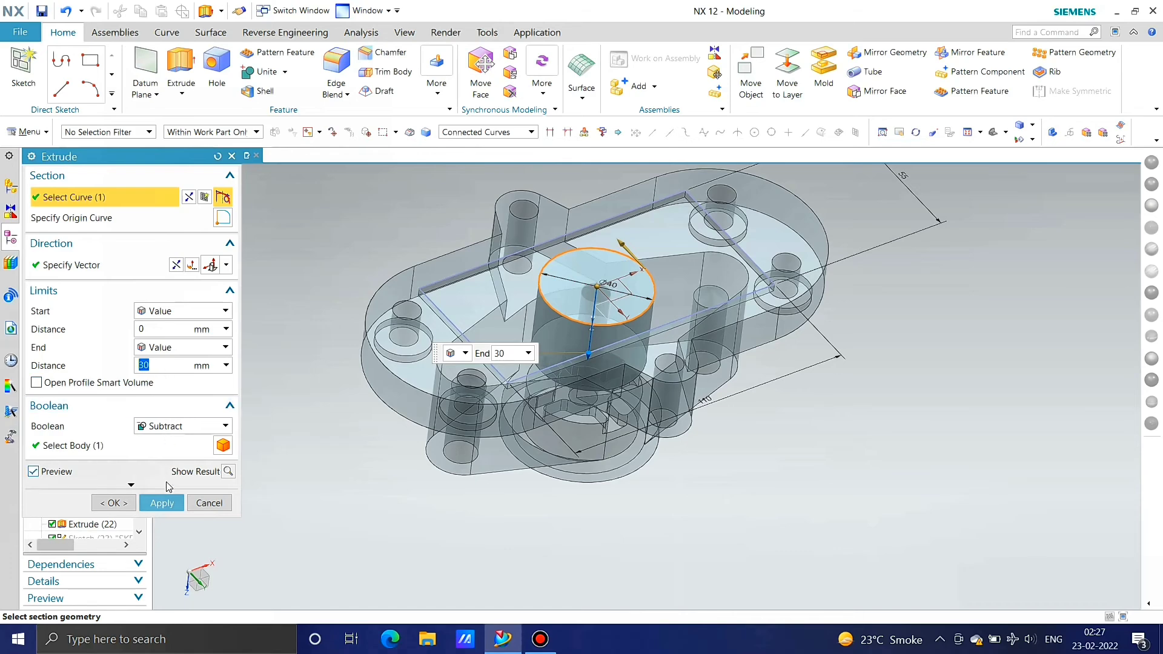
click(171, 506)
key(Escape)
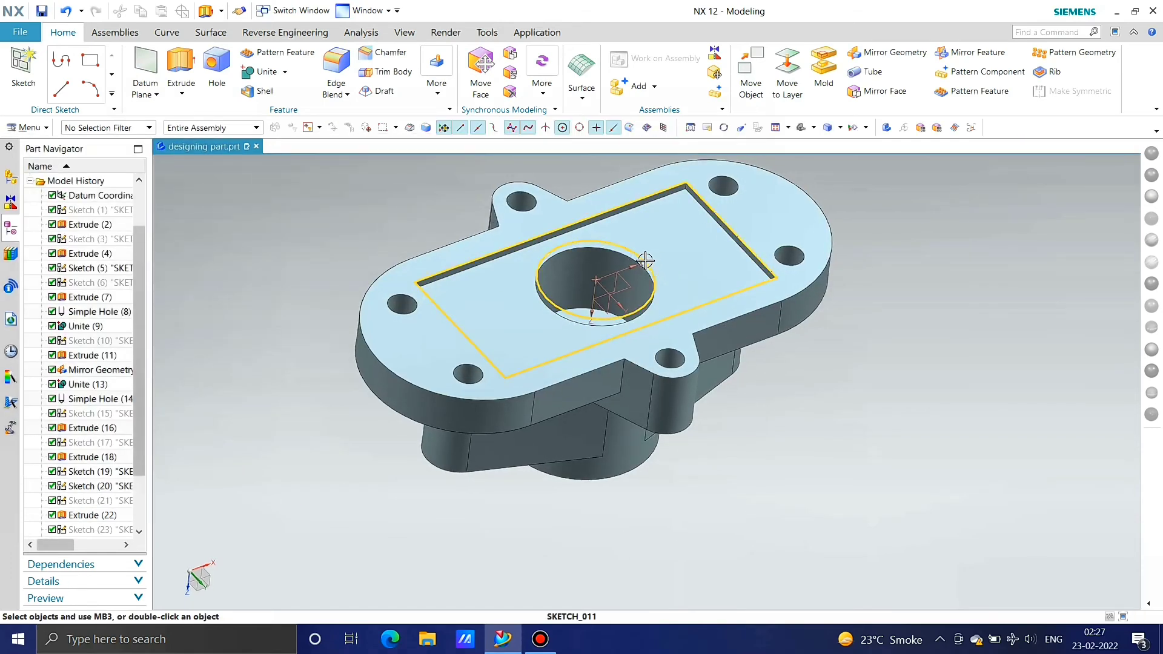
click(660, 266)
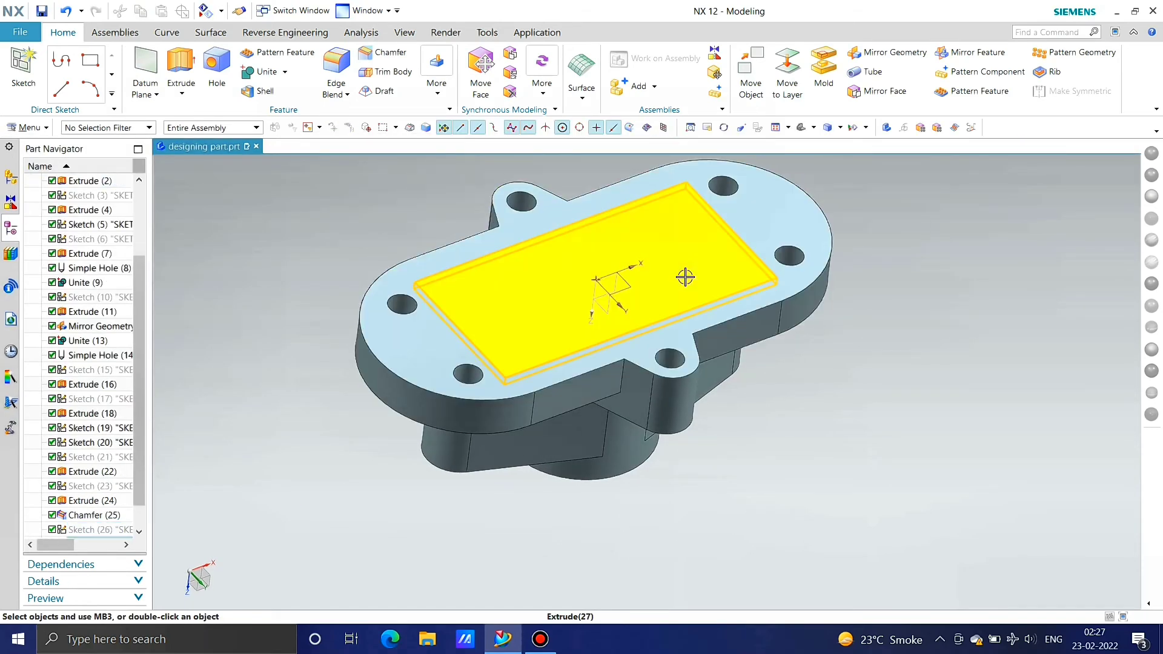
mouse_move(683, 276)
middle_down()
mouse_move(688, 309)
mouse_move(664, 344)
mouse_move(696, 408)
mouse_move(779, 408)
mouse_move(766, 320)
mouse_move(682, 305)
mouse_move(680, 291)
middle_up()
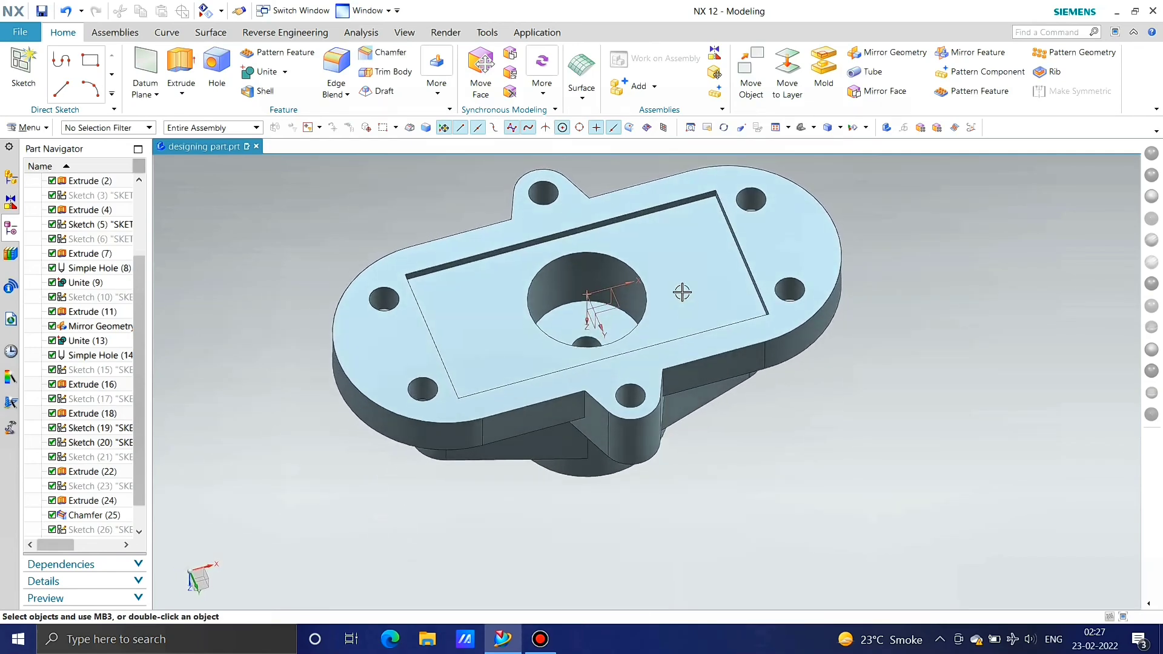
Step: Blend the rectangular pocket's four floor edges and the central bore's bottom edge with a 2 mm radius
scroll(631, 212, down, 4)
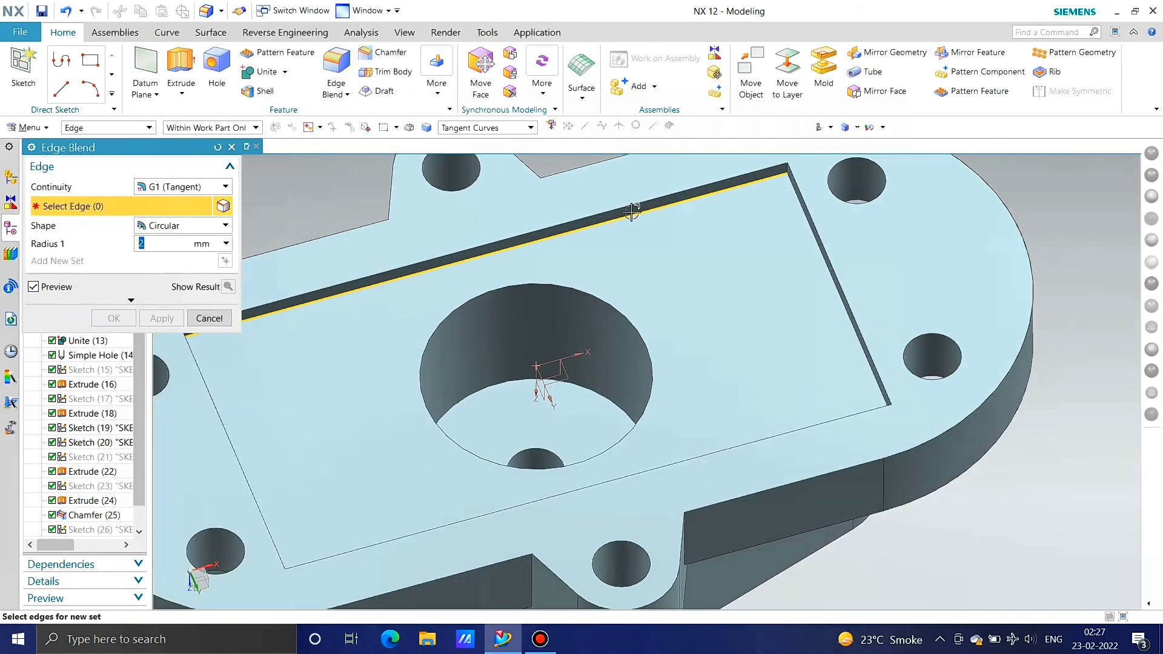
click(631, 210)
click(824, 256)
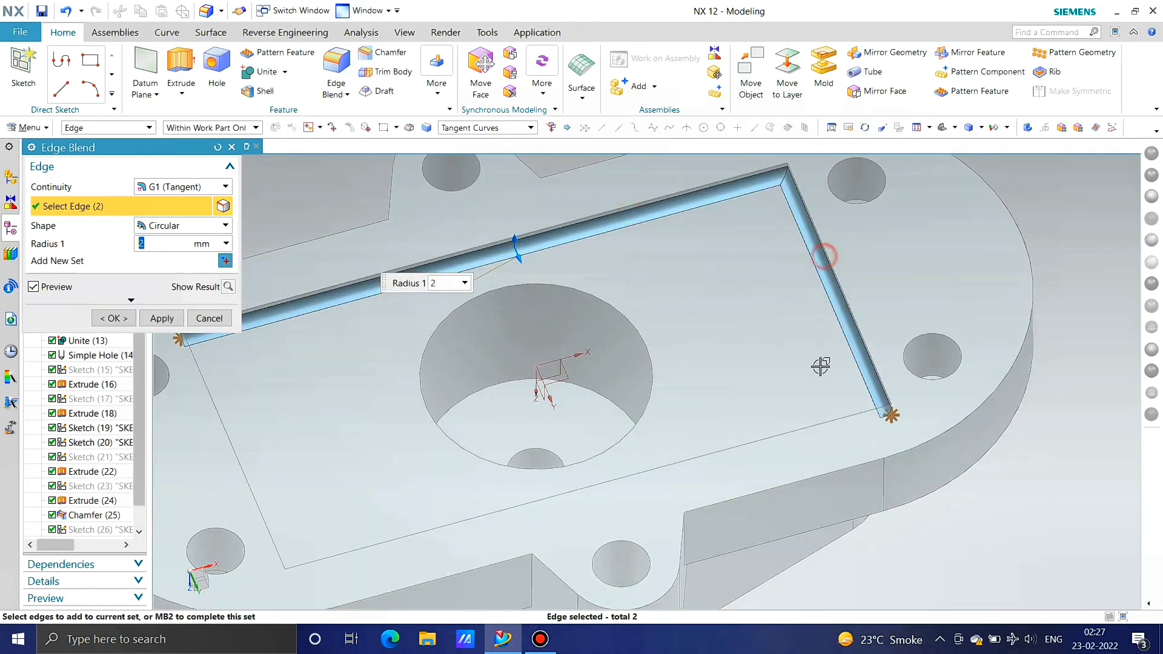
middle_drag(700, 344, 189, 398)
click(190, 398)
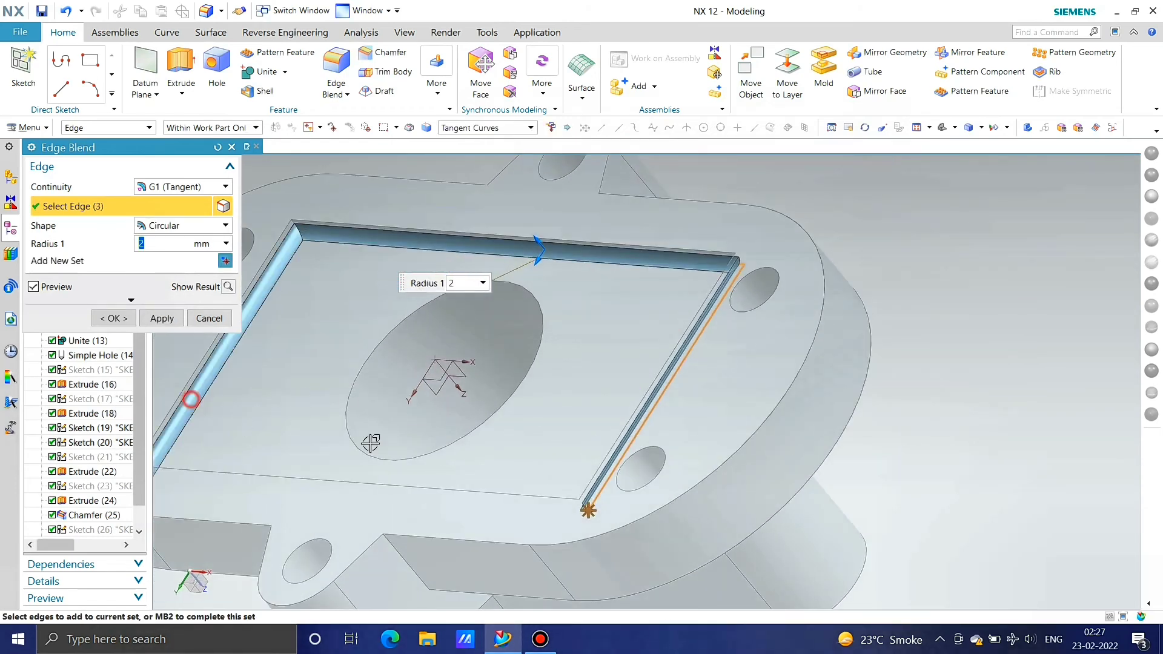
middle_drag(371, 441, 311, 475)
click(291, 475)
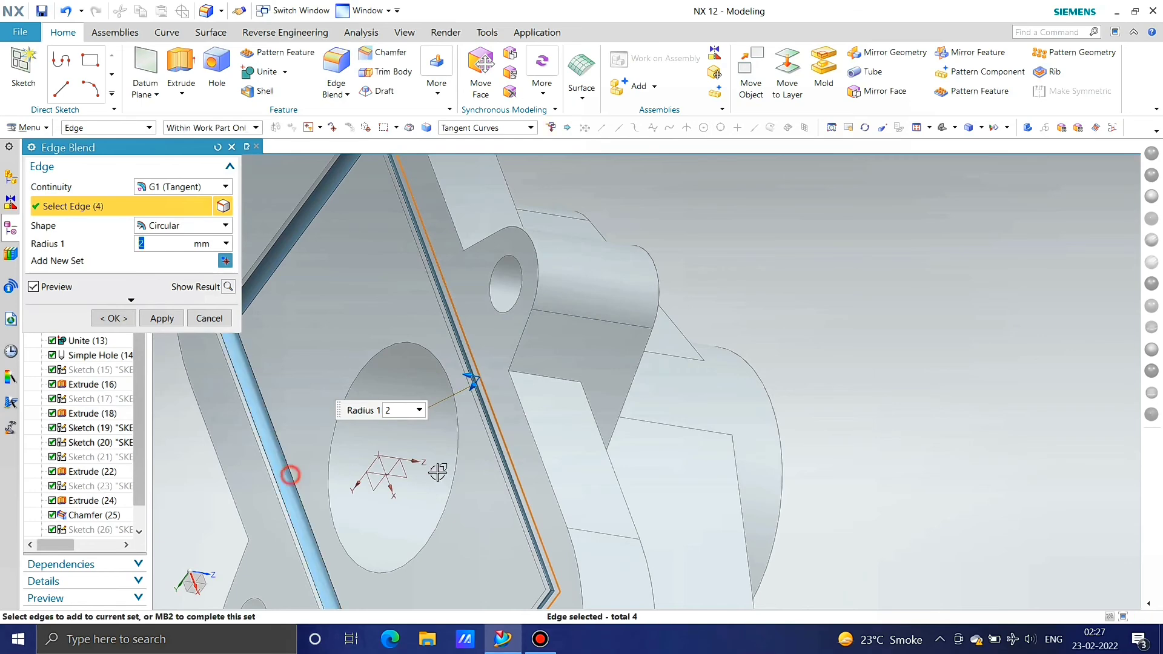
middle_drag(436, 475, 455, 414)
click(455, 412)
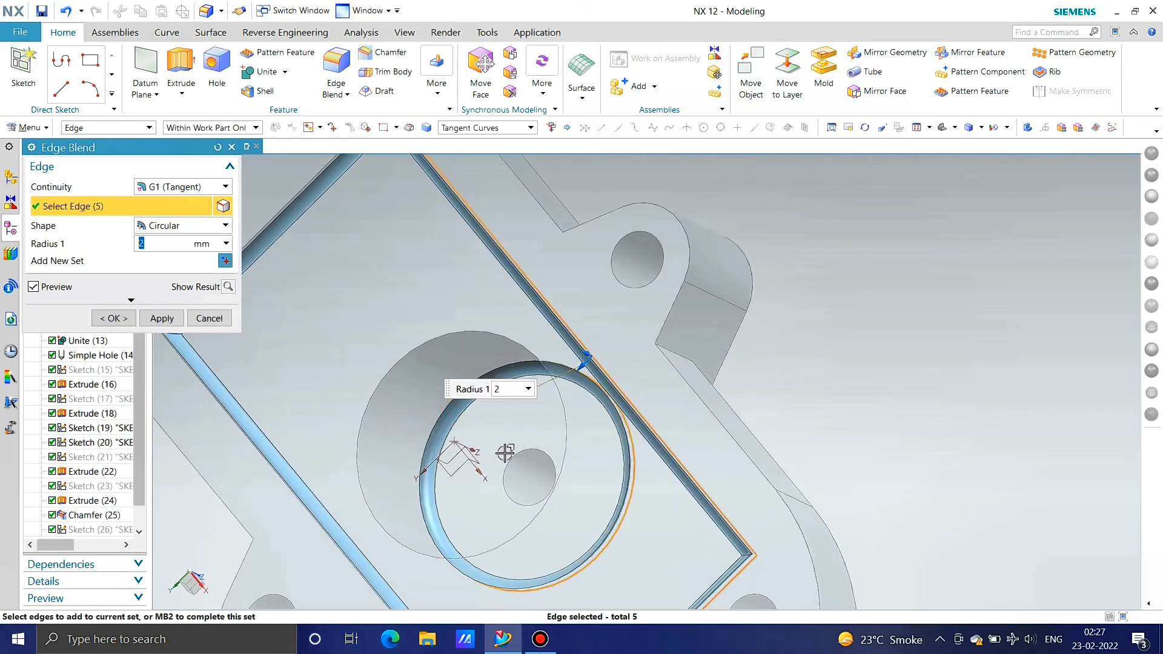
click(171, 318)
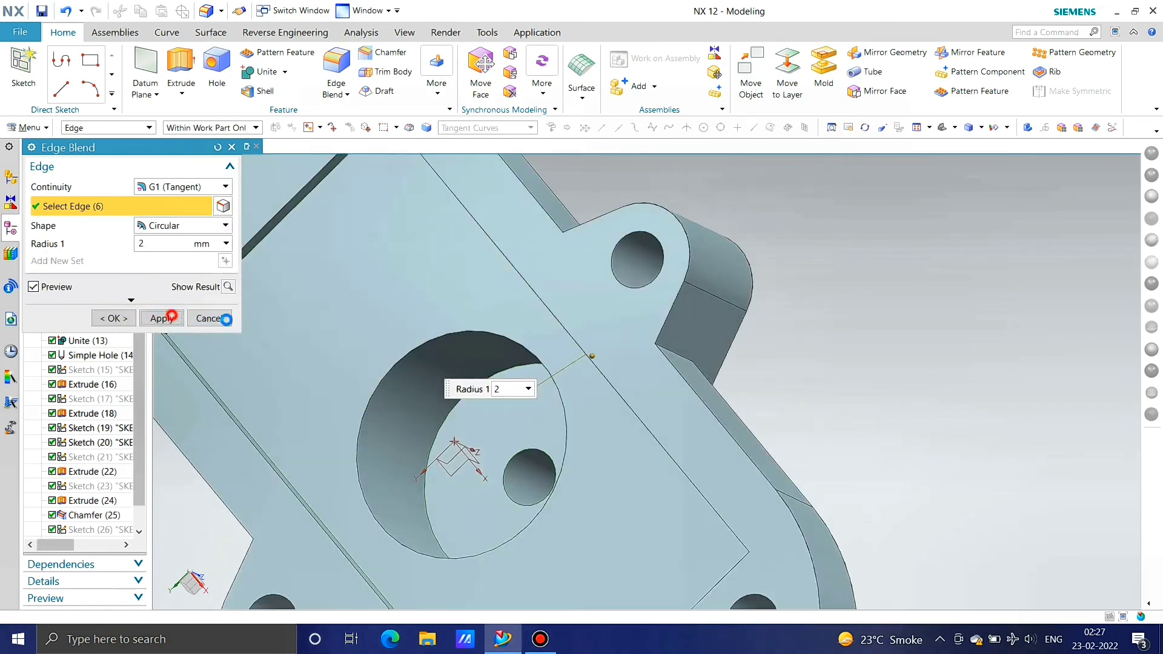
click(225, 319)
scroll(576, 416, down, 3)
middle_drag(576, 415, 574, 379)
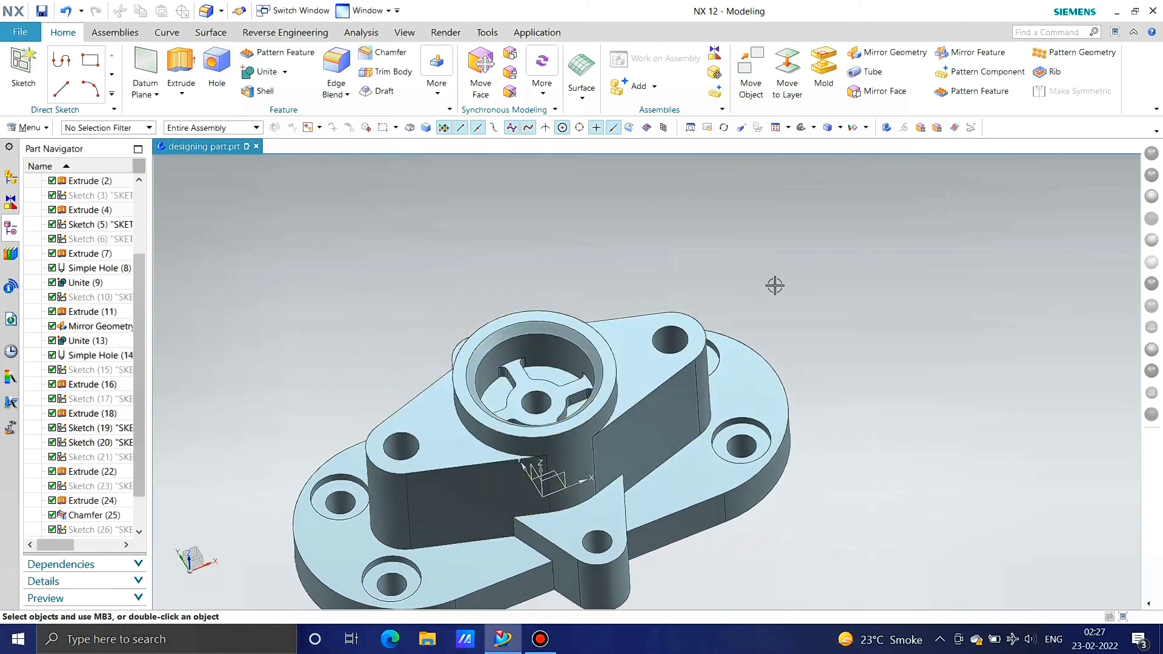
scroll(775, 286, down, 2)
scroll(719, 361, up, 2)
middle_drag(719, 361, 721, 343)
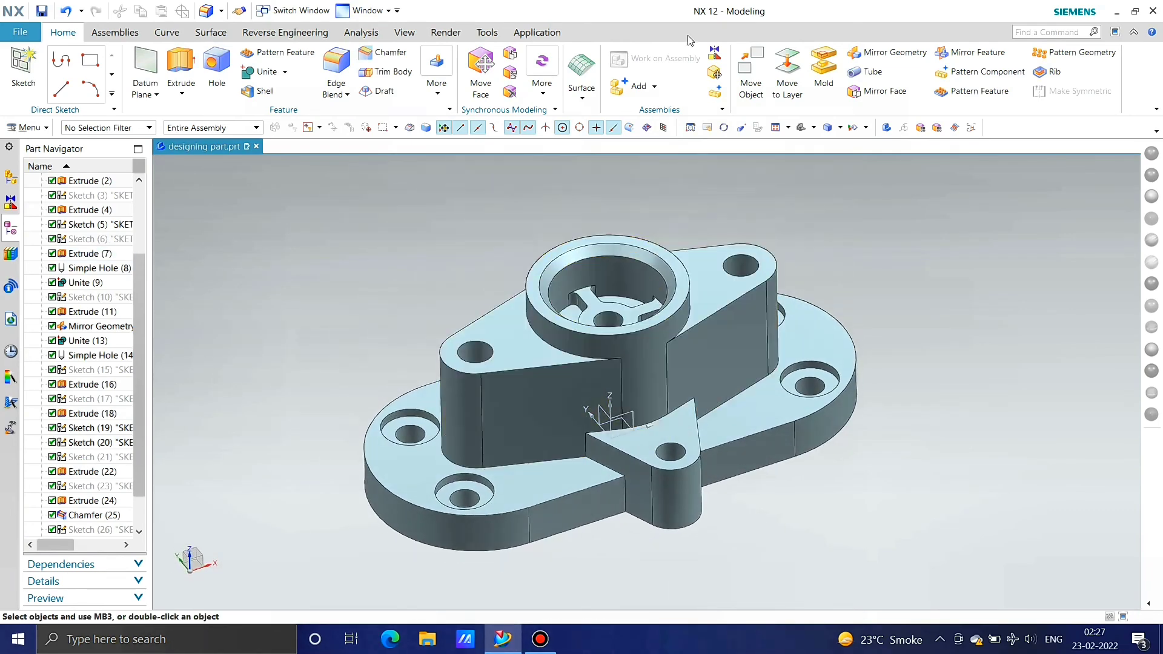
click(647, 11)
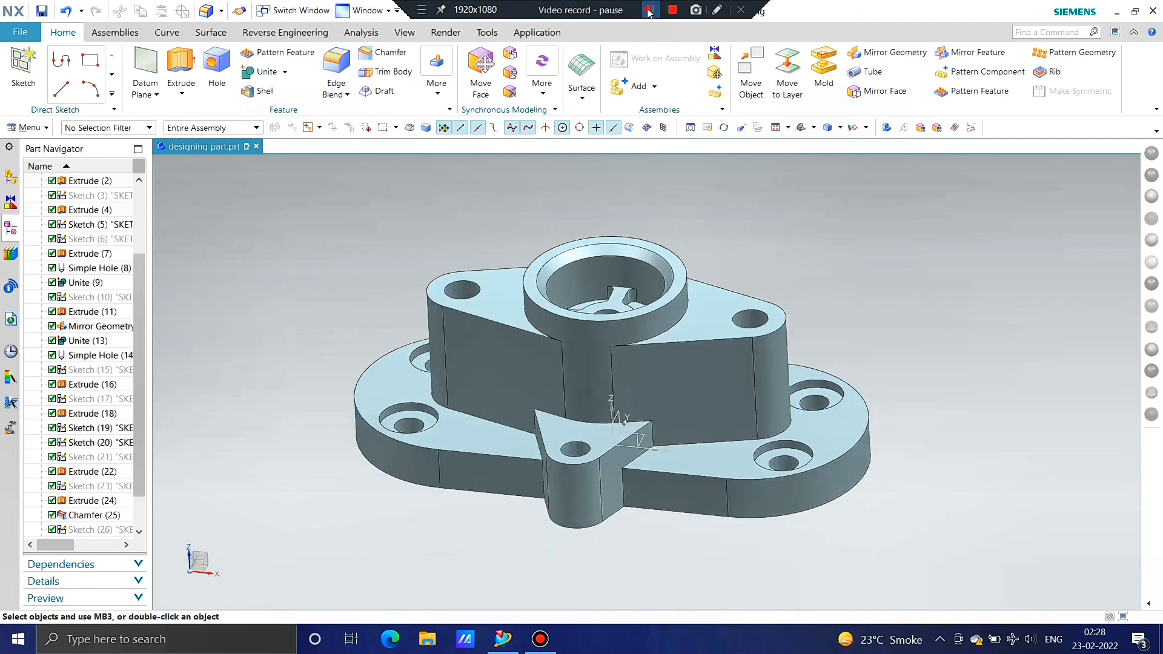
mouse_move(690, 332)
middle_down()
mouse_move(697, 351)
mouse_move(711, 328)
middle_up()
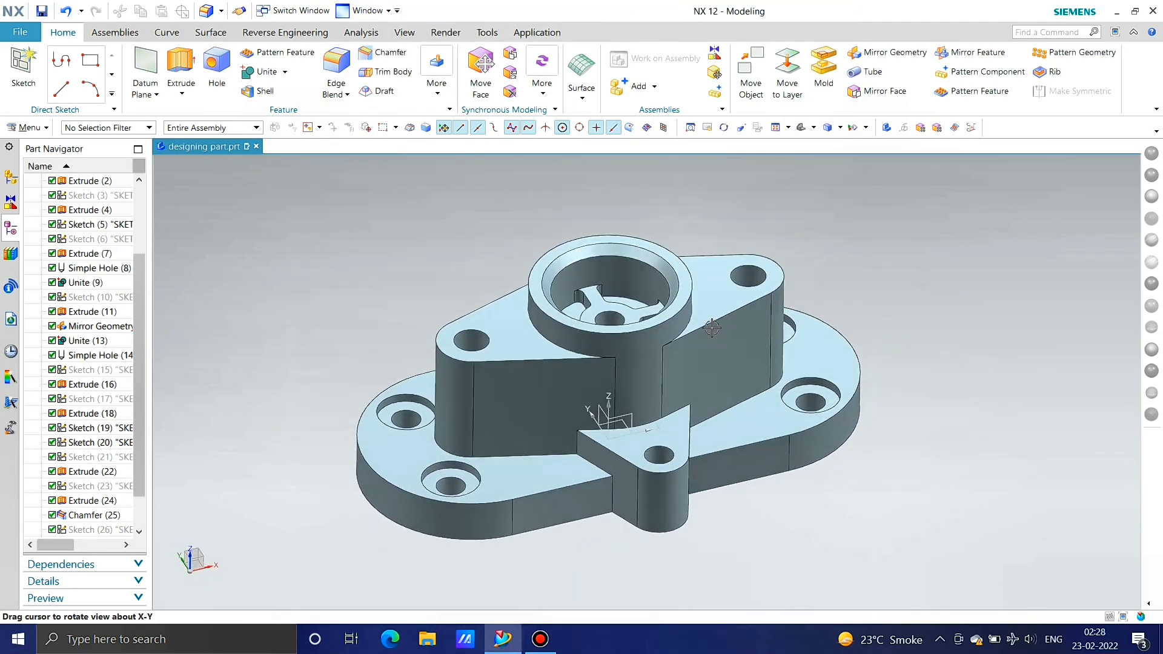
Step: Create a sketch on the vertical datum XZ plane through the middle of the part
click(24, 67)
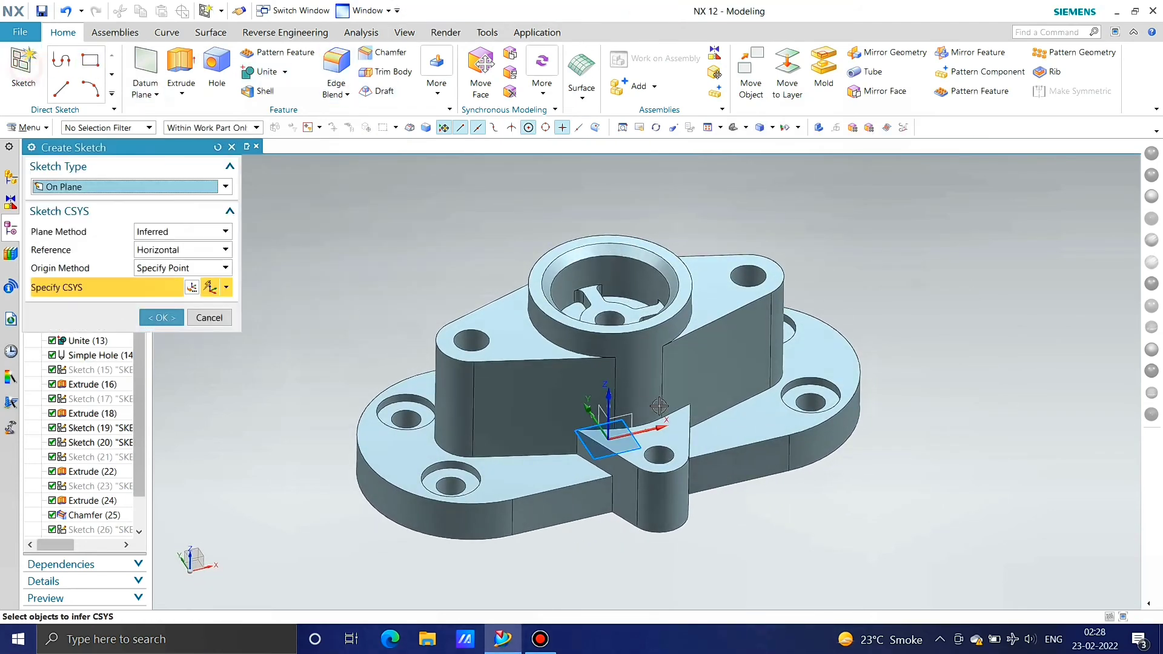
click(162, 317)
scroll(389, 435, down, 2)
scroll(754, 274, up, 4)
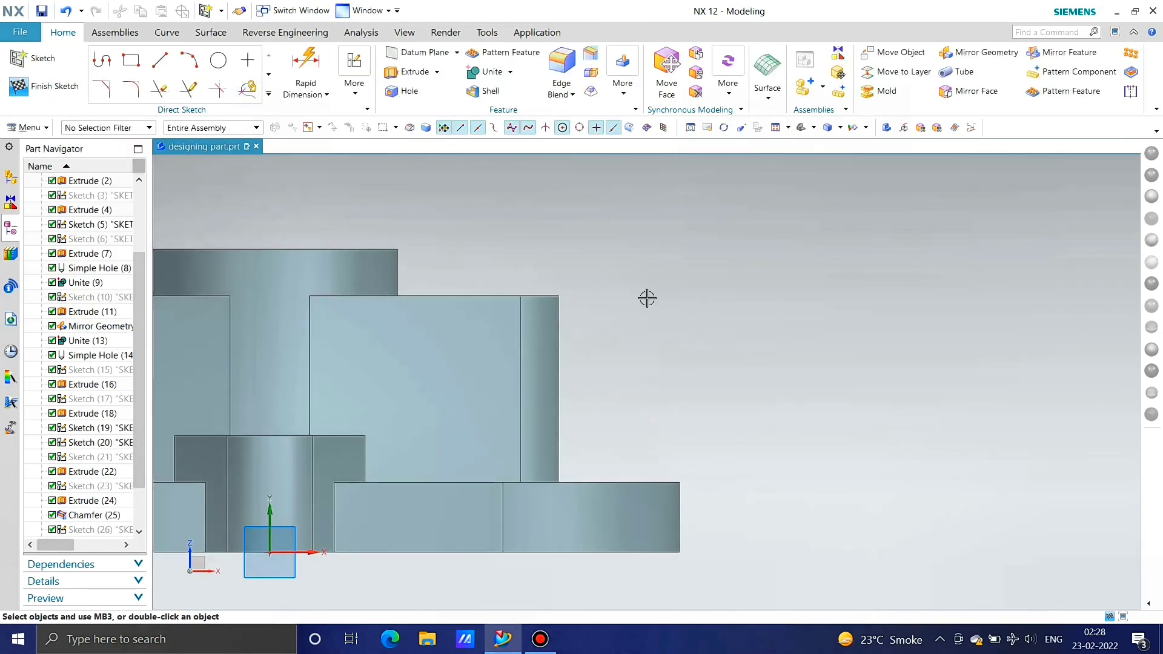
middle_drag(647, 298, 634, 249)
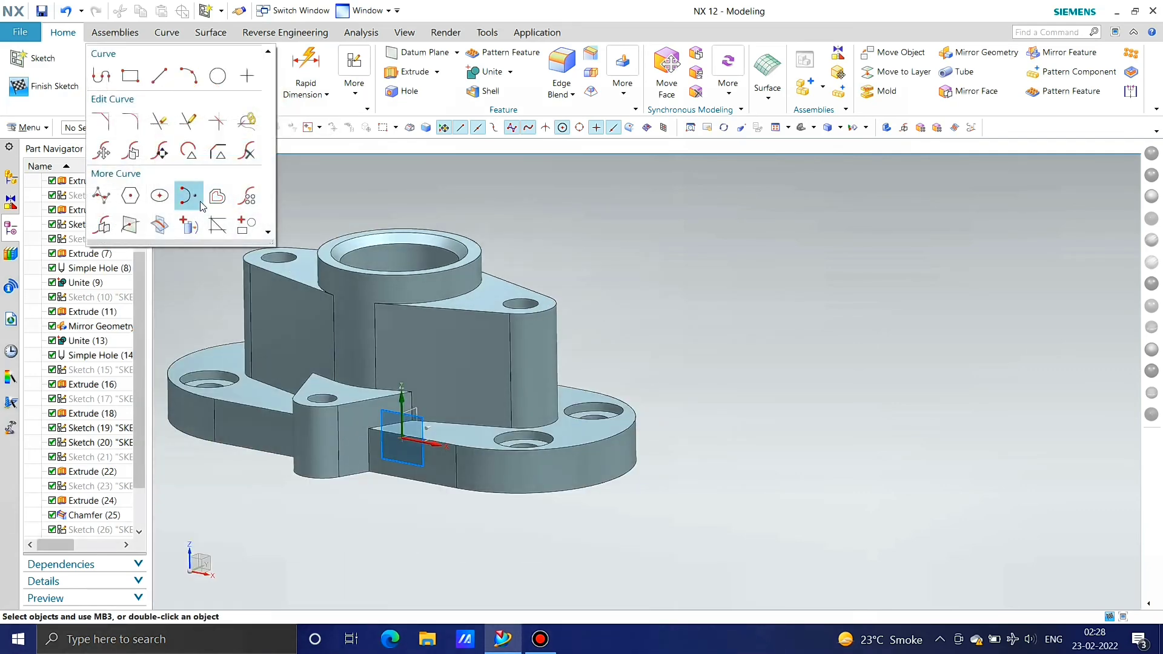
click(189, 227)
click(482, 128)
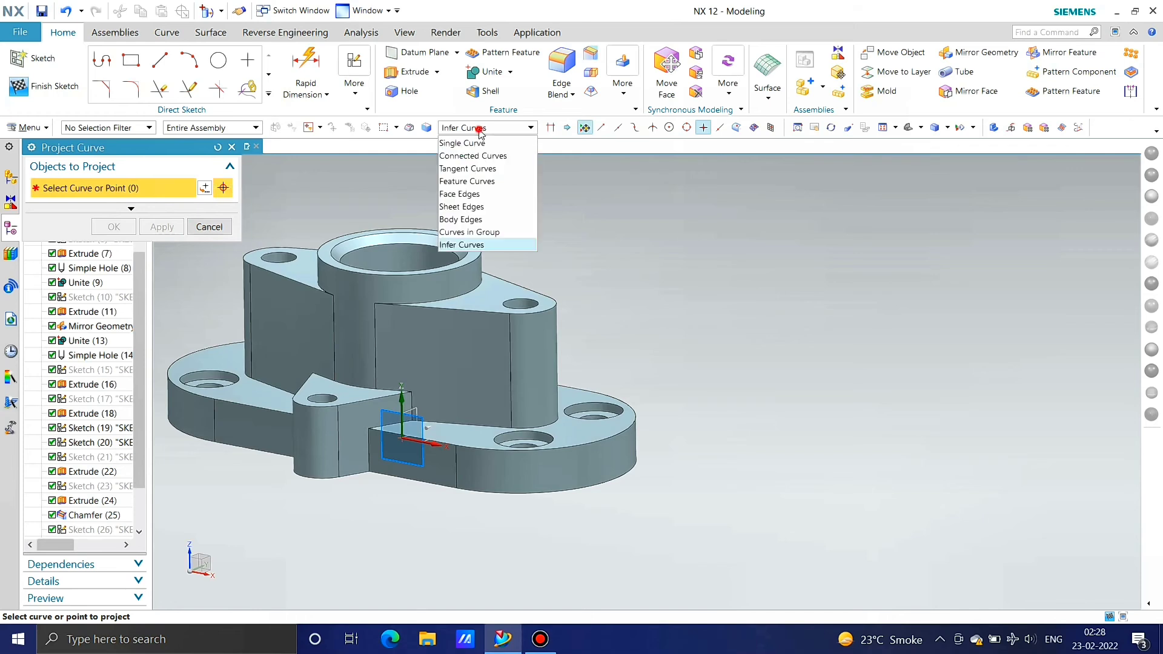
click(479, 144)
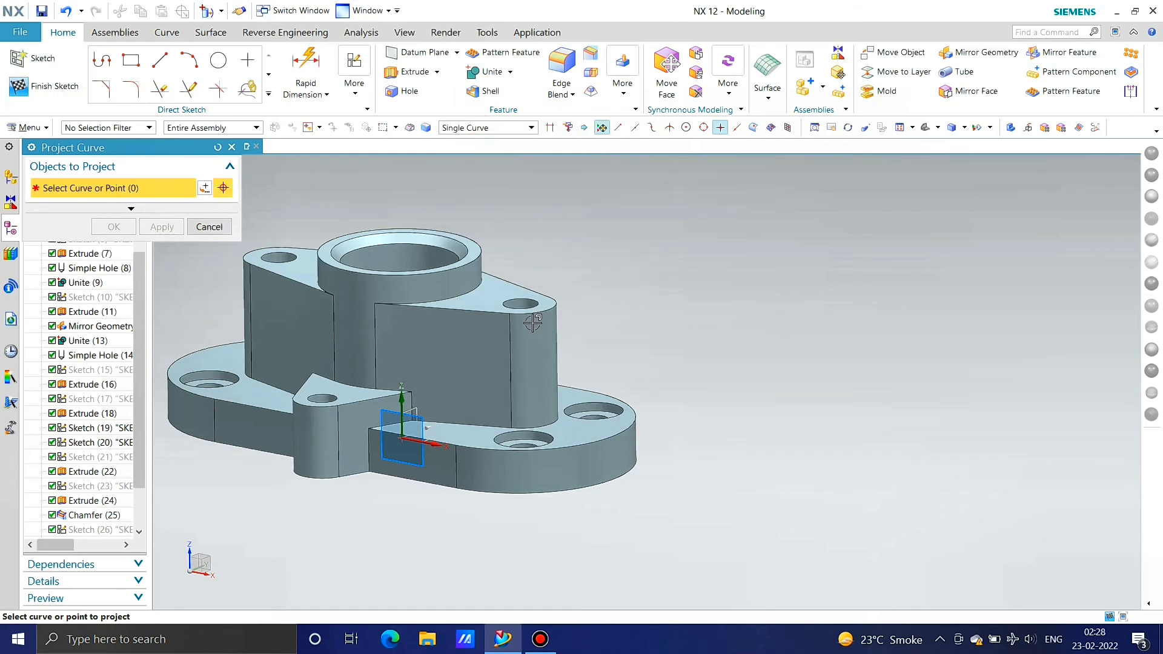
click(233, 147)
Step: Add intersection curves where the sketch plane cuts the rounded end faces of the upper block and the base plate
click(269, 94)
click(162, 224)
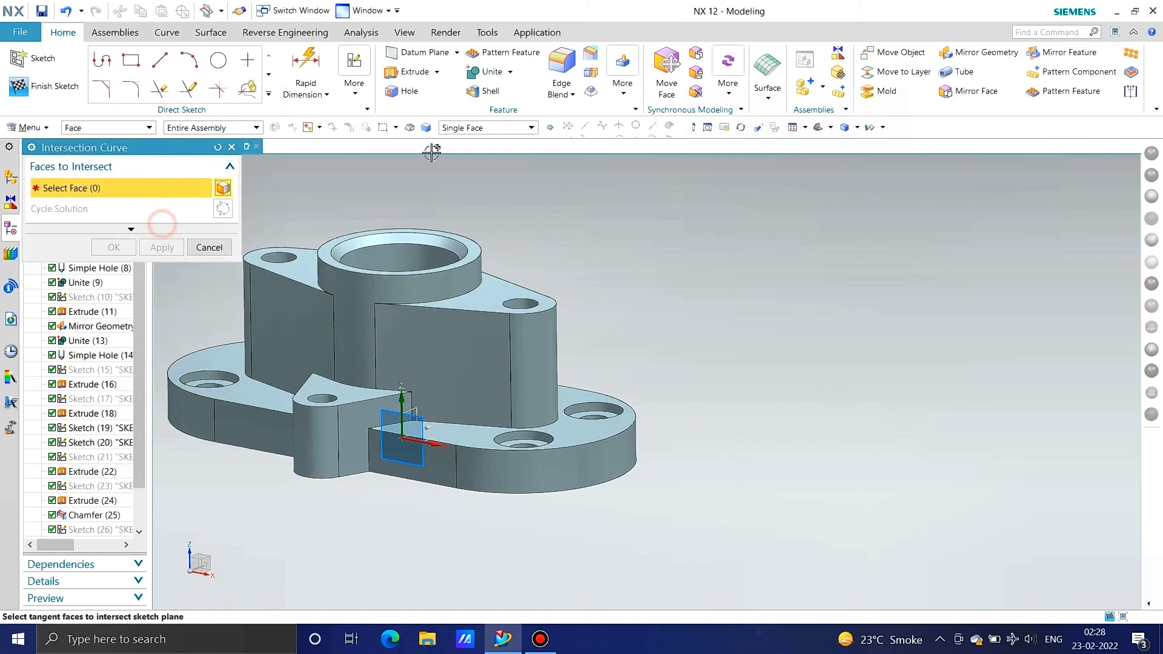
click(544, 335)
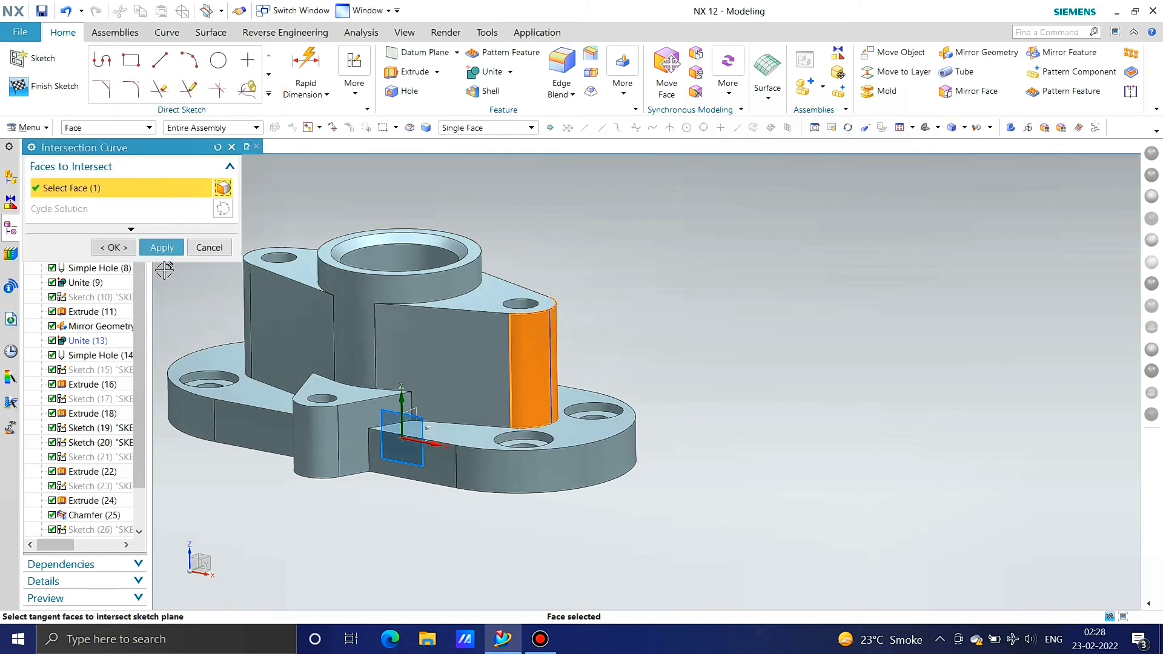
click(170, 250)
click(616, 453)
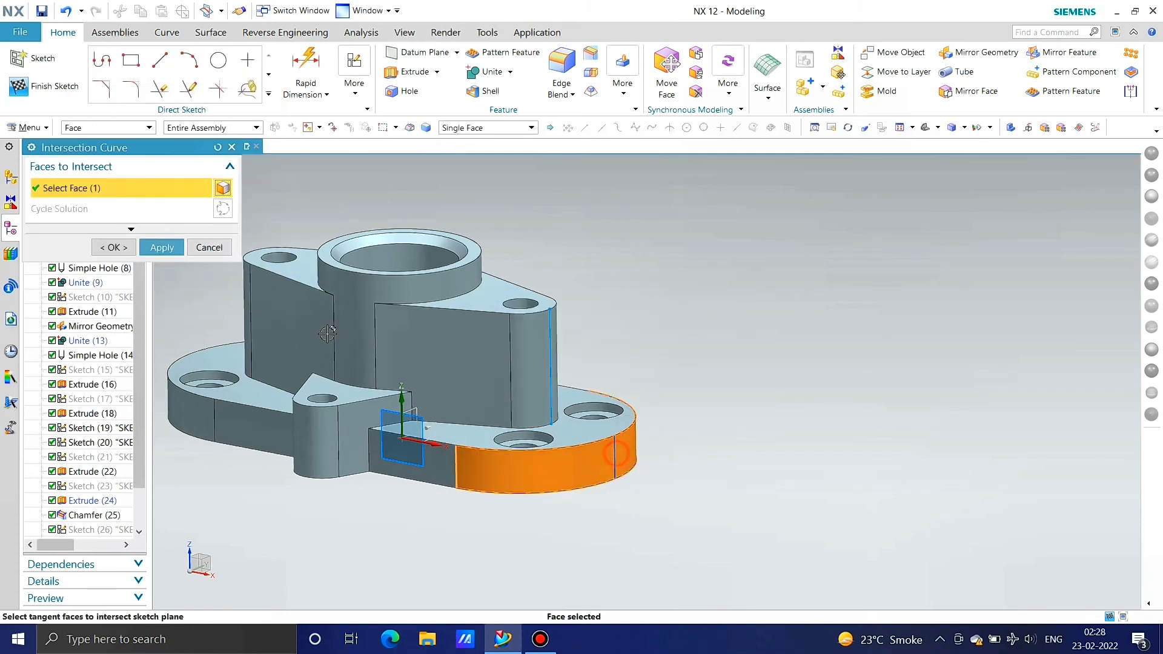
click(158, 252)
click(216, 253)
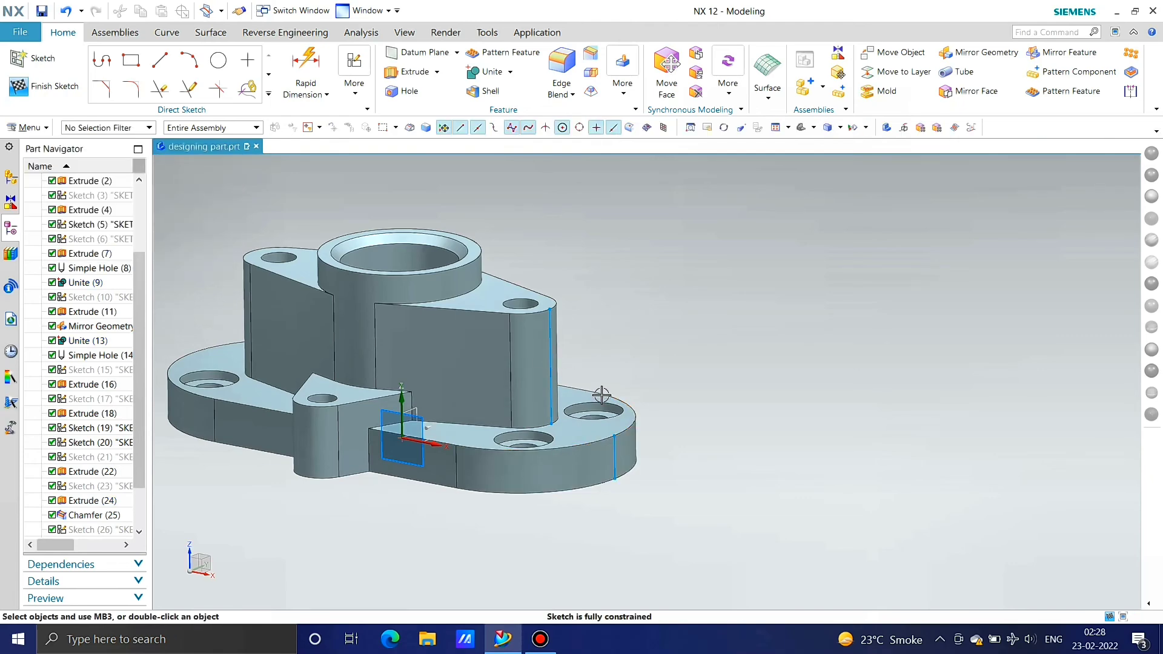
middle_drag(601, 394, 639, 332)
scroll(610, 283, up, 5)
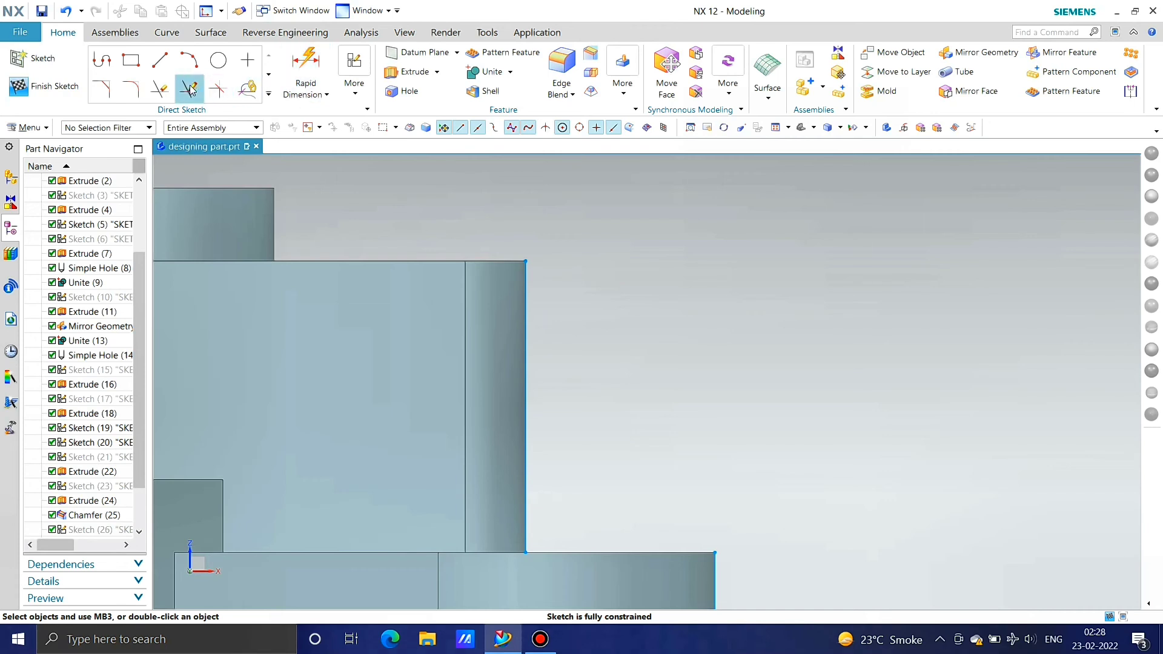
Step: Sketch a sloping line about 48 mm long from the upper block's end curve near its top to the base plate's end curve
click(160, 60)
scroll(521, 275, up, 3)
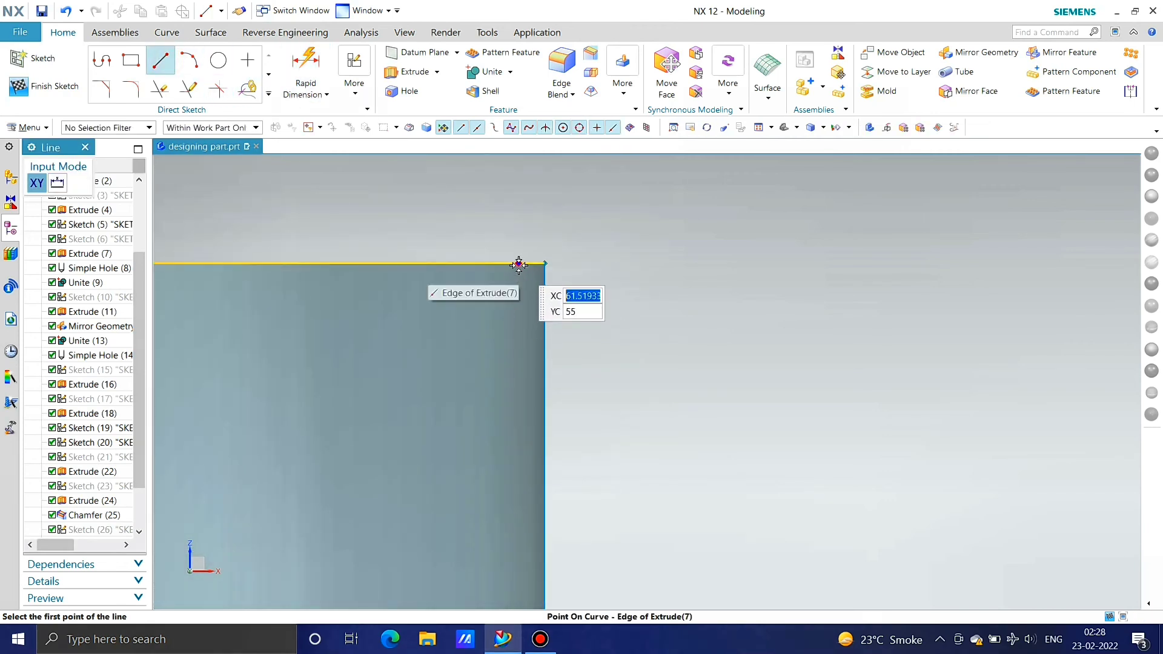
click(519, 265)
scroll(527, 252, down, 3)
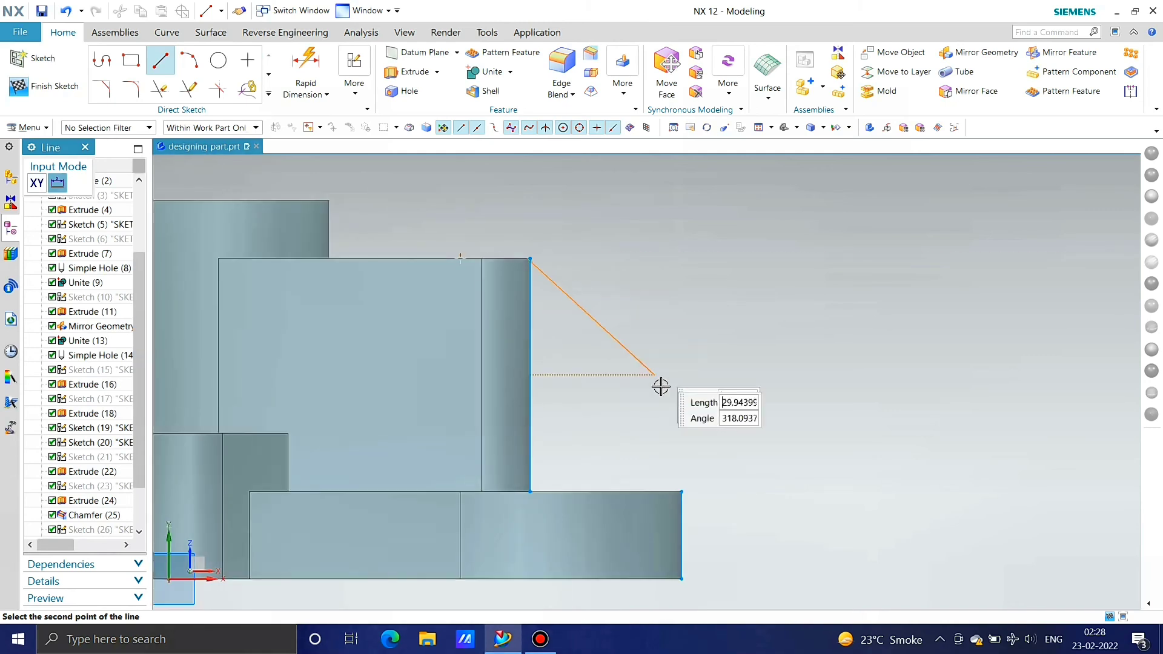
scroll(685, 510, up, 3)
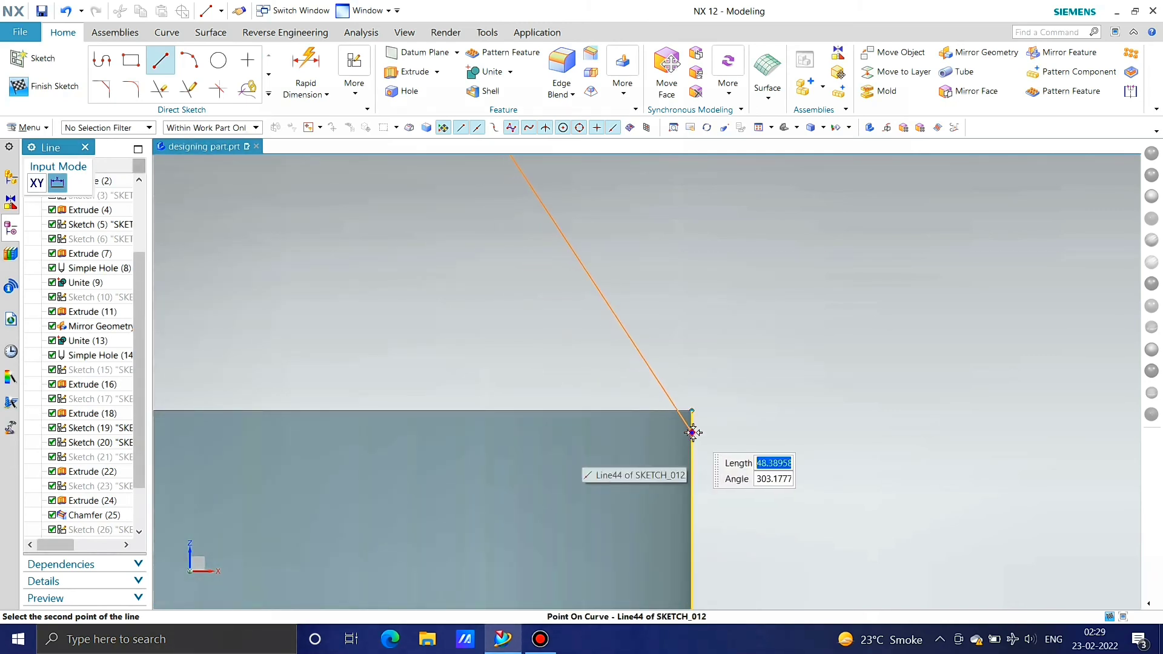
click(692, 432)
key(Escape)
scroll(679, 407, down, 3)
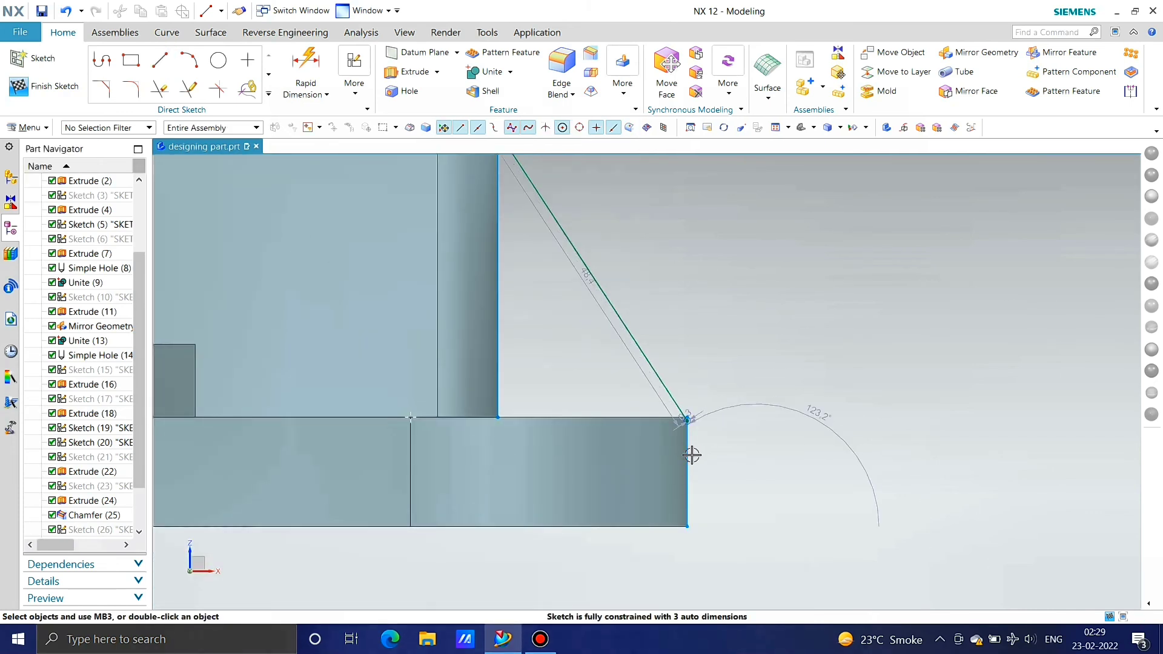
Step: Convert the two vertical intersection curves in the sketch to reference geometry
scroll(630, 457, down, 2)
click(657, 446)
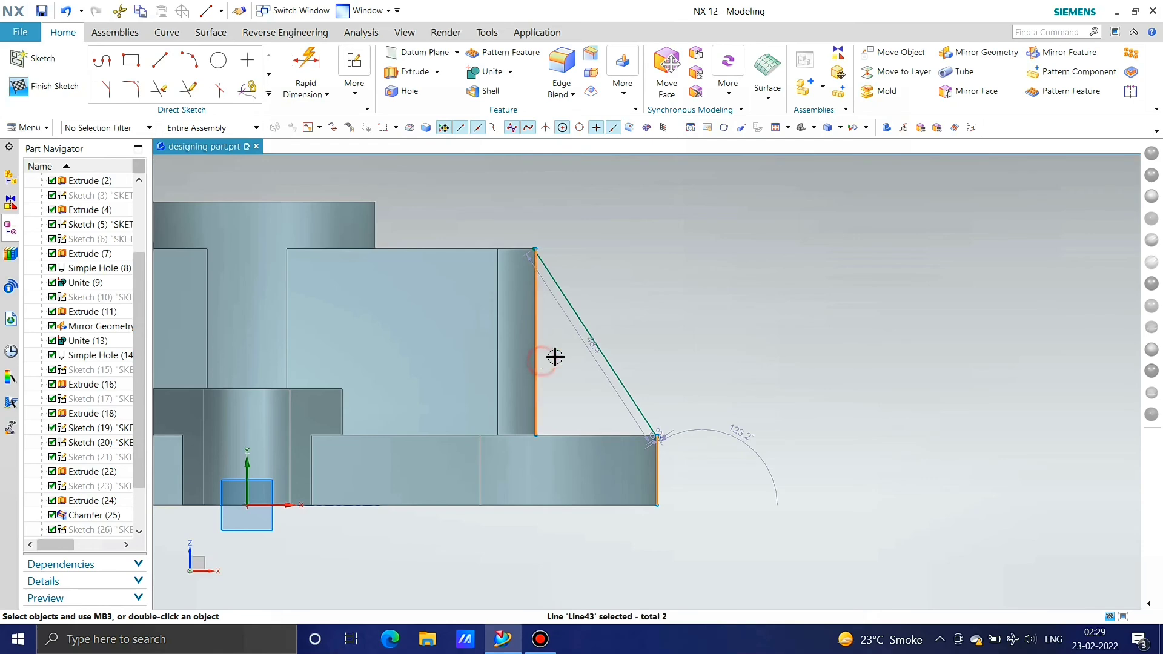
click(589, 343)
scroll(649, 374, down, 3)
mouse_move(641, 385)
middle_down()
mouse_move(648, 377)
mouse_move(636, 366)
middle_up()
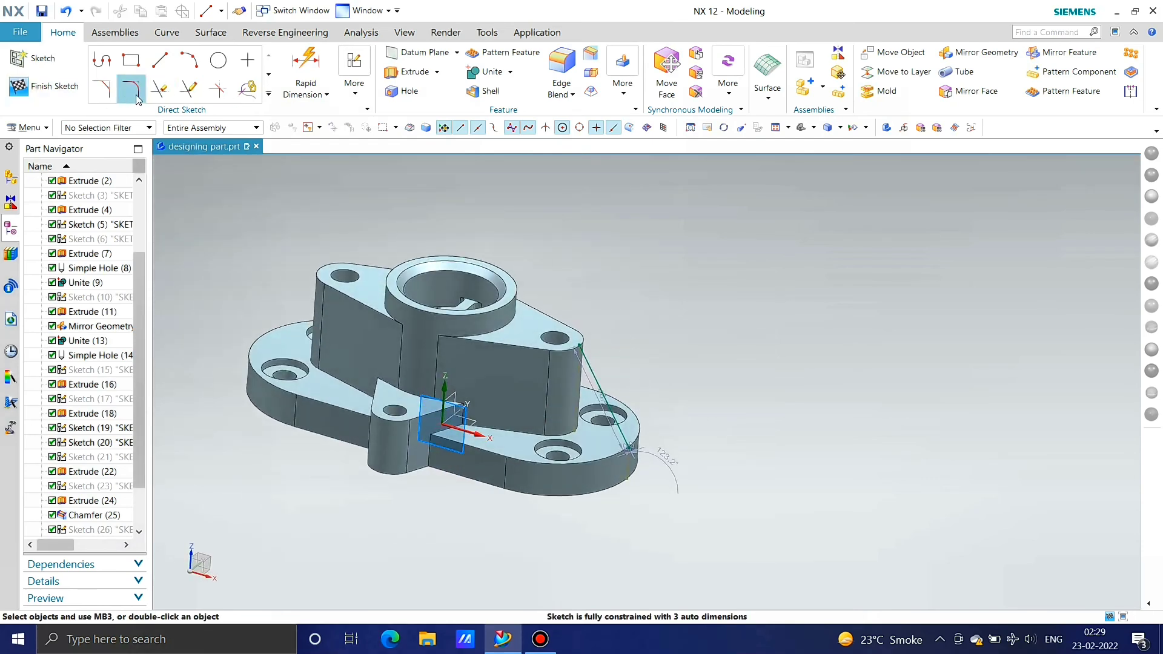
Step: Mirror the sloping line about the datum YZ plane, keeping the centerline as reference, and finish the sketch
click(267, 97)
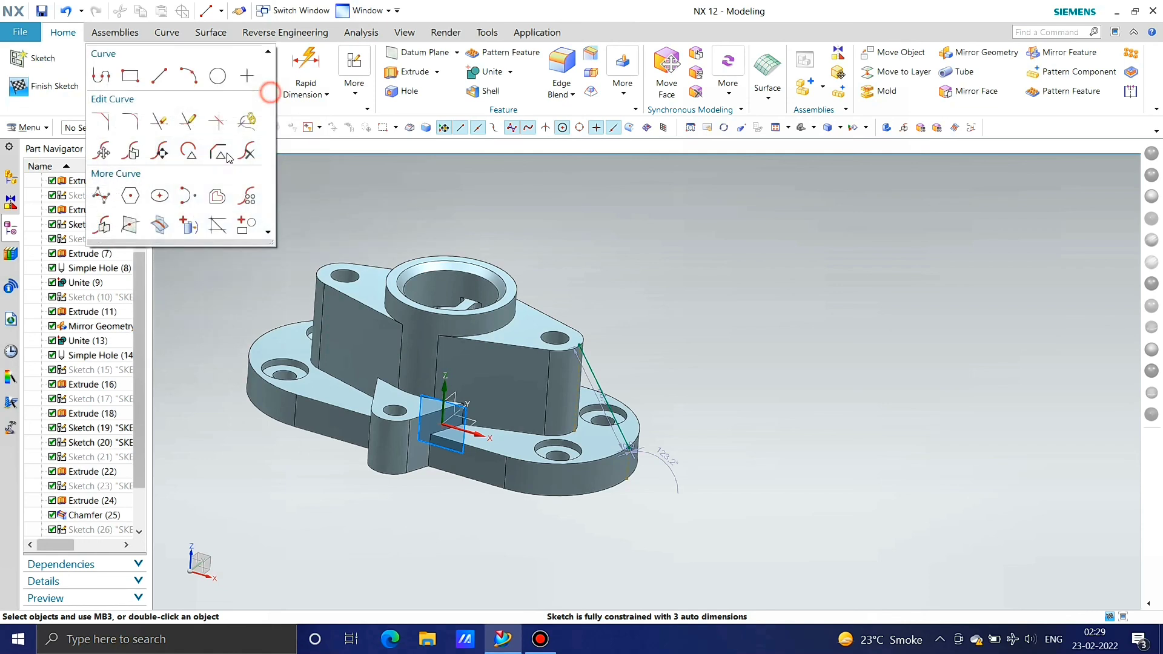
click(217, 201)
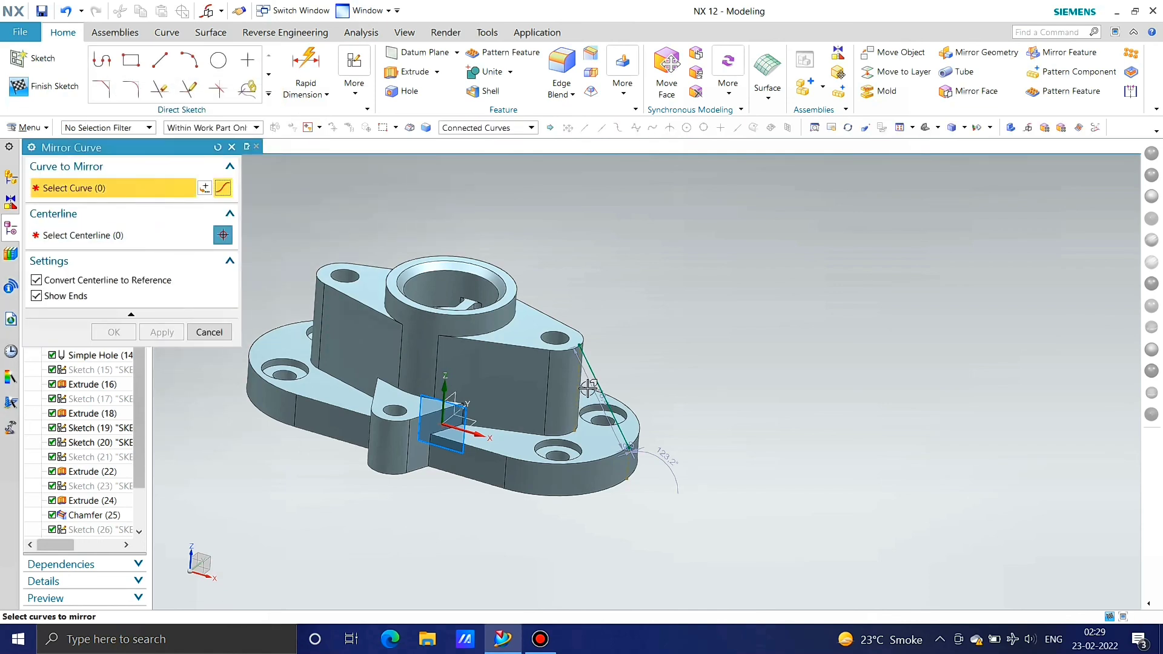
click(119, 240)
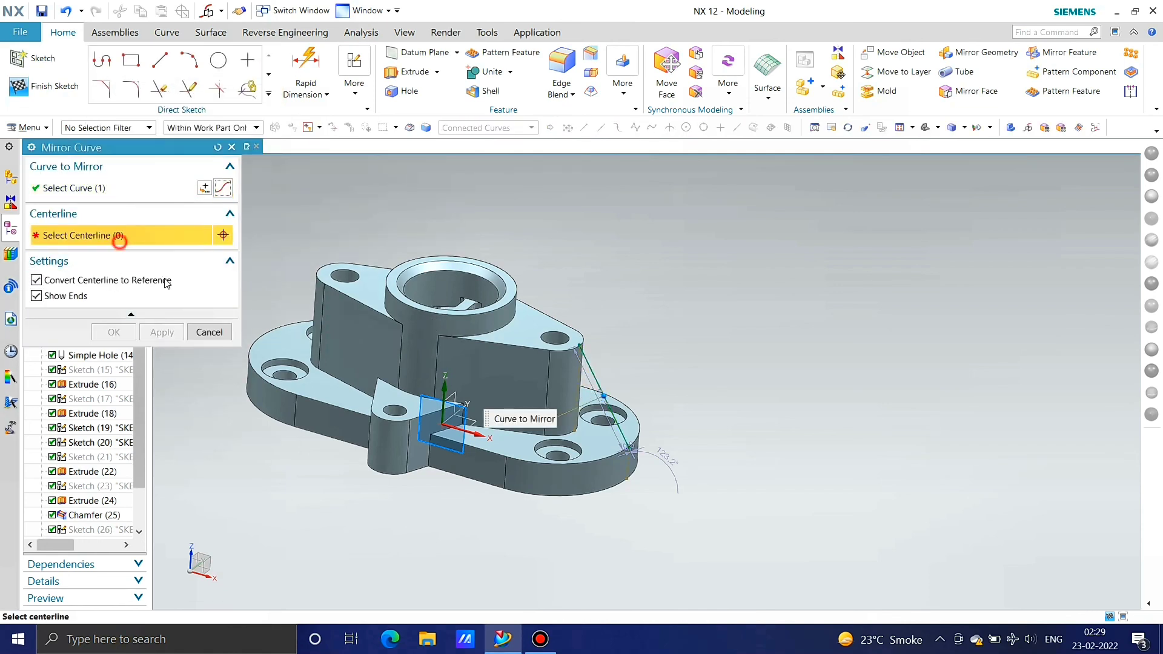
click(448, 405)
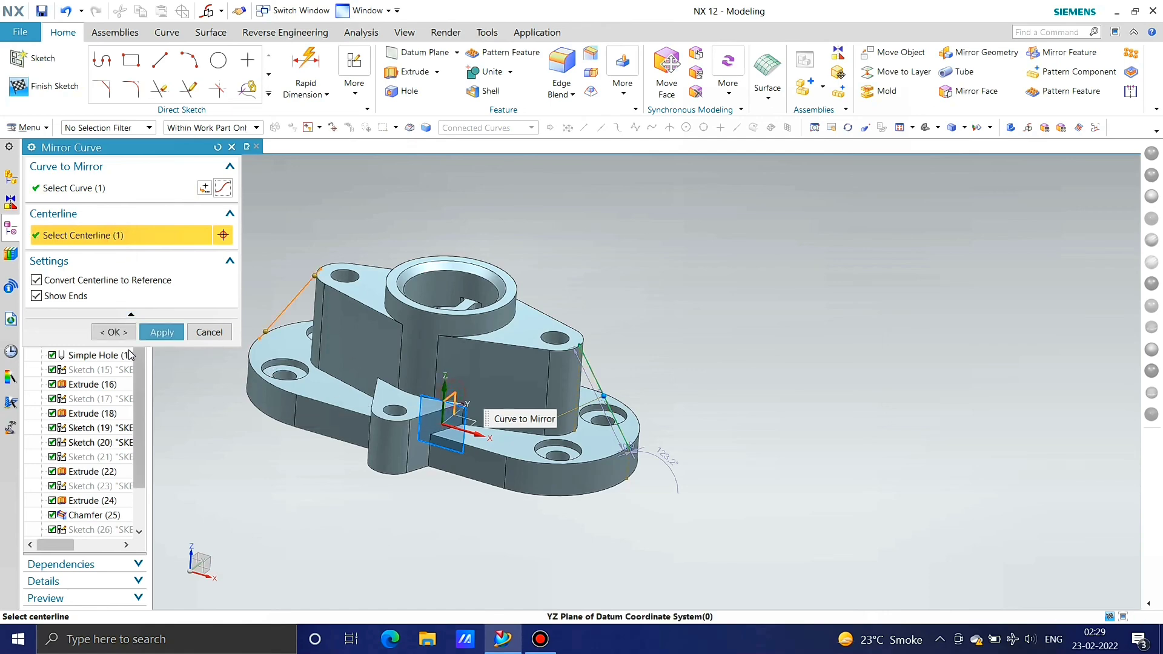
click(161, 332)
click(209, 332)
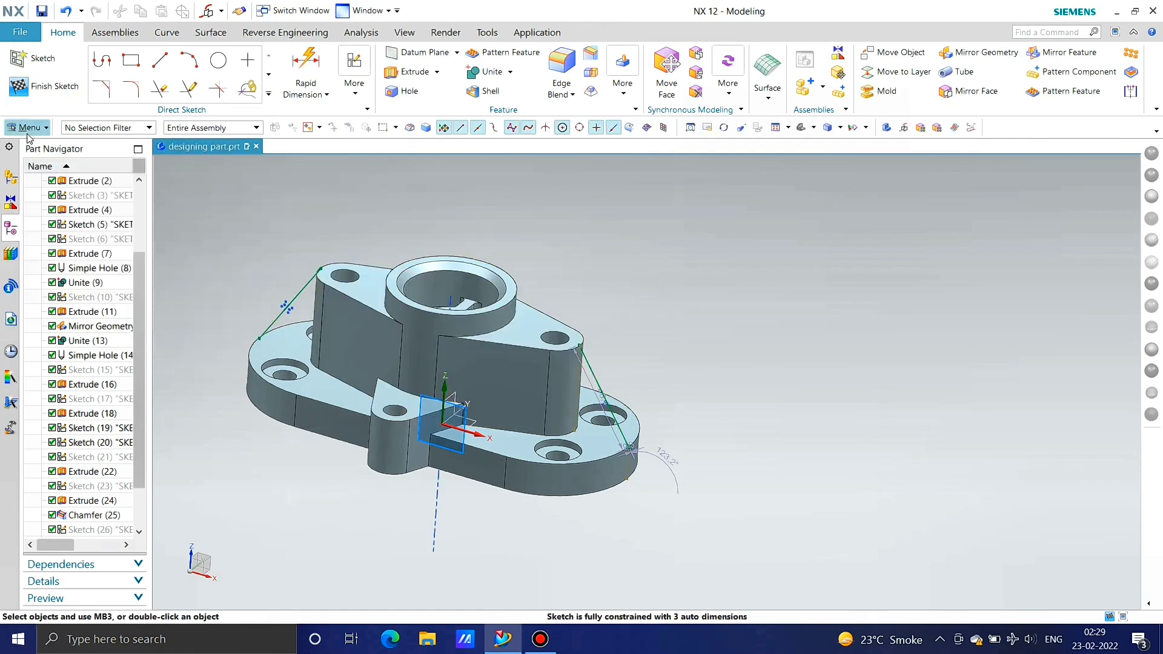
click(44, 86)
mouse_move(485, 306)
middle_down()
mouse_move(508, 321)
mouse_move(487, 319)
mouse_move(510, 320)
middle_up()
click(828, 128)
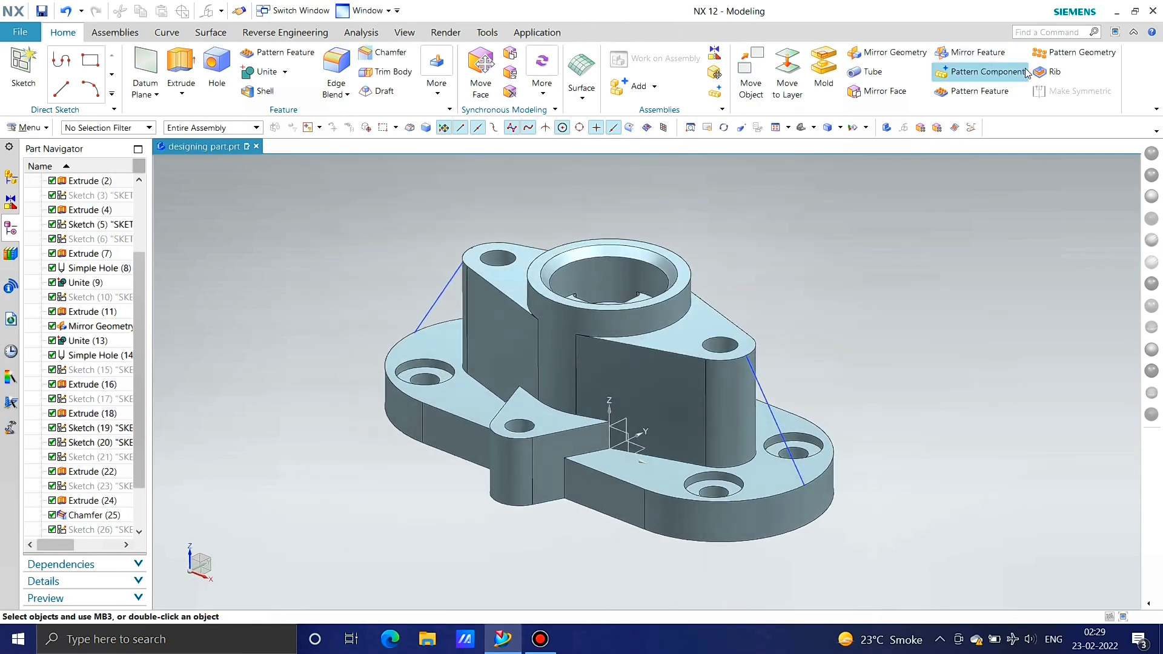
Step: Create a rib from the original sloping line, parallel to the section plane, with symmetric 6 mm thickness and combined with the body
click(1049, 72)
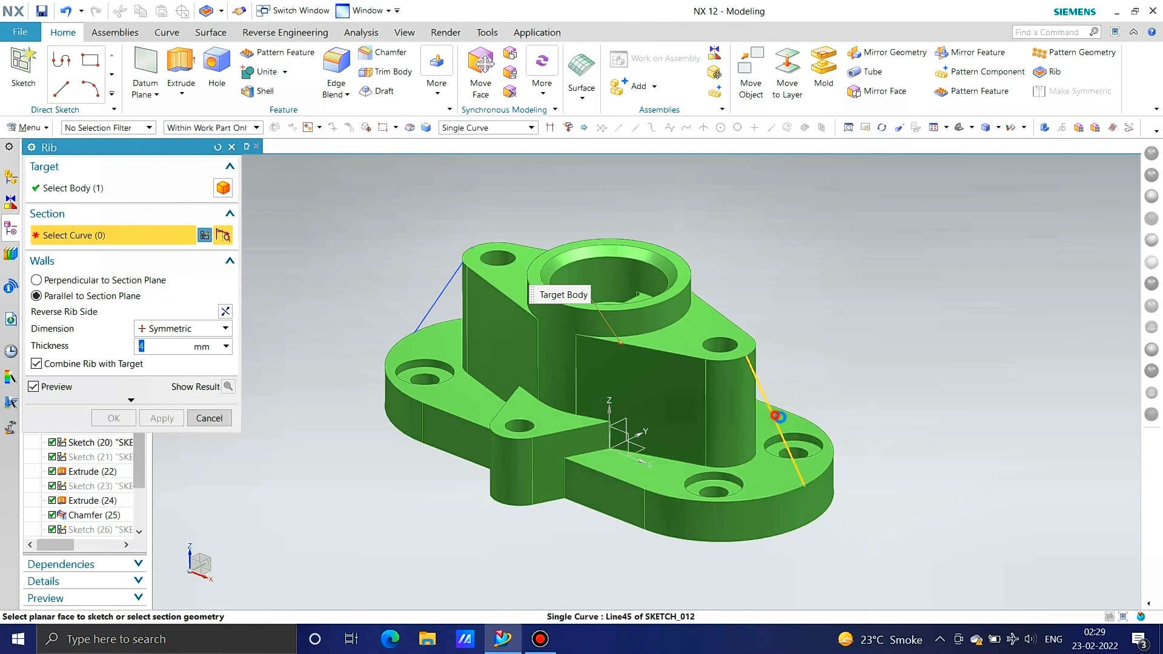
click(777, 416)
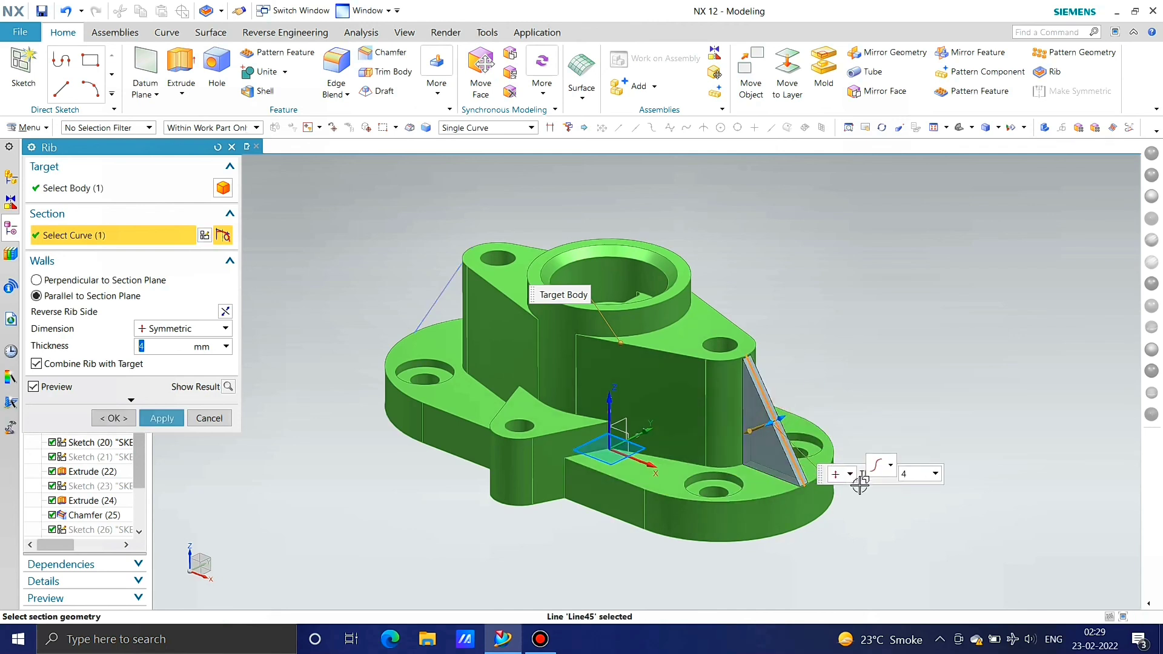
double_click(146, 349)
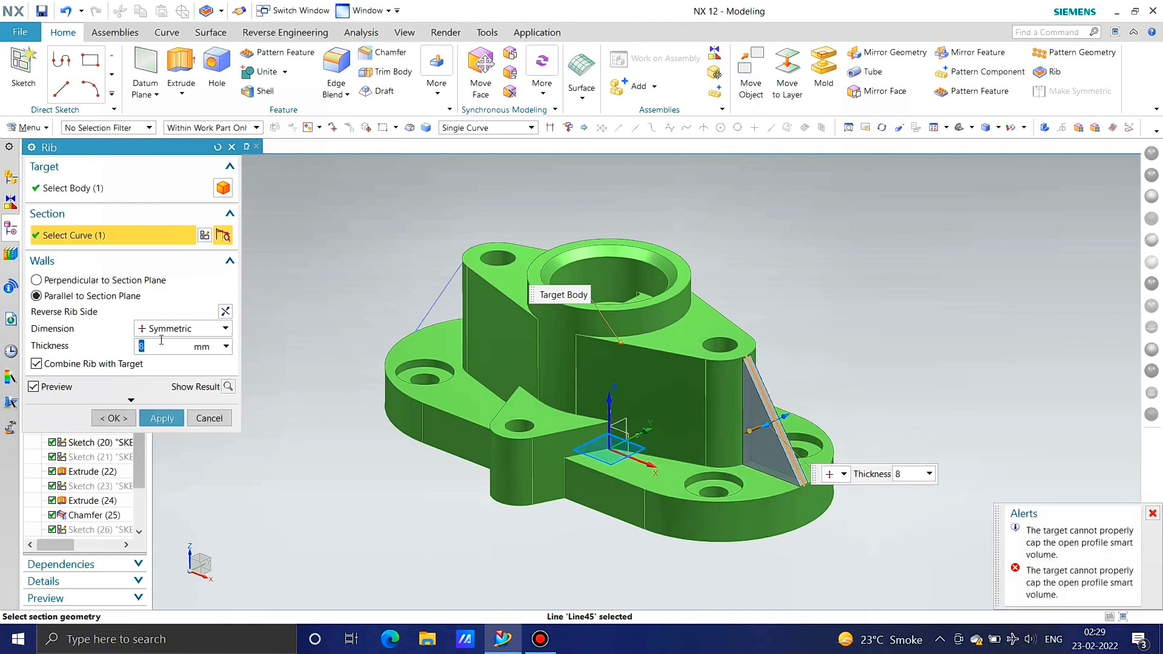
text(6)
key(Return)
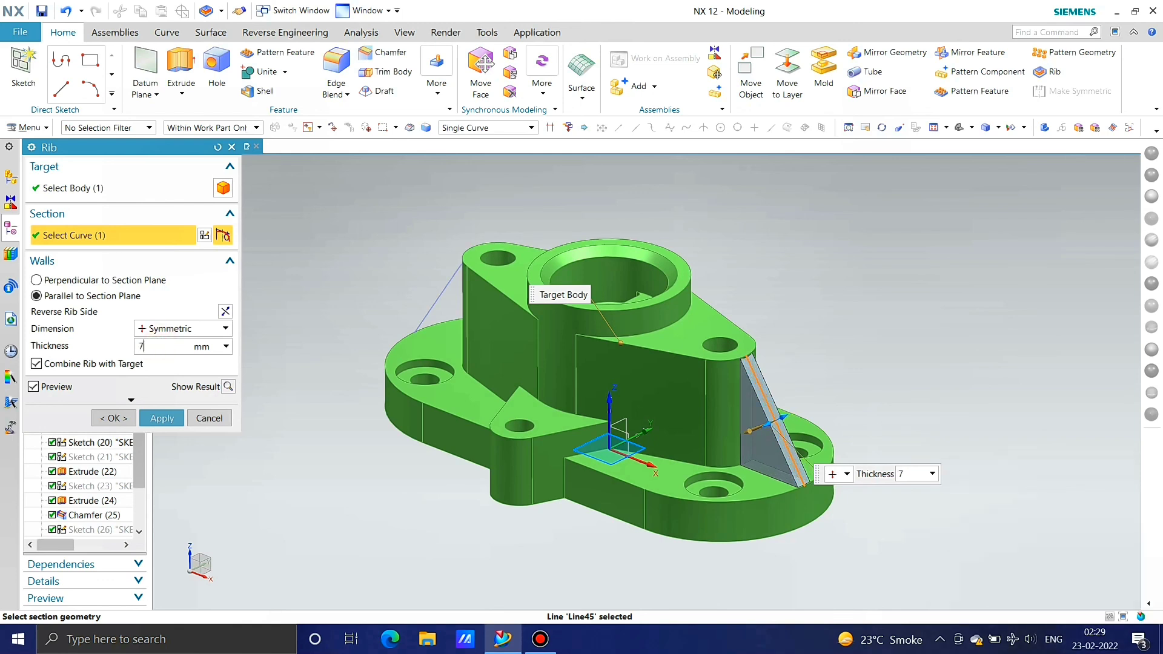
double_click(159, 347)
text(6)
key(Return)
click(160, 418)
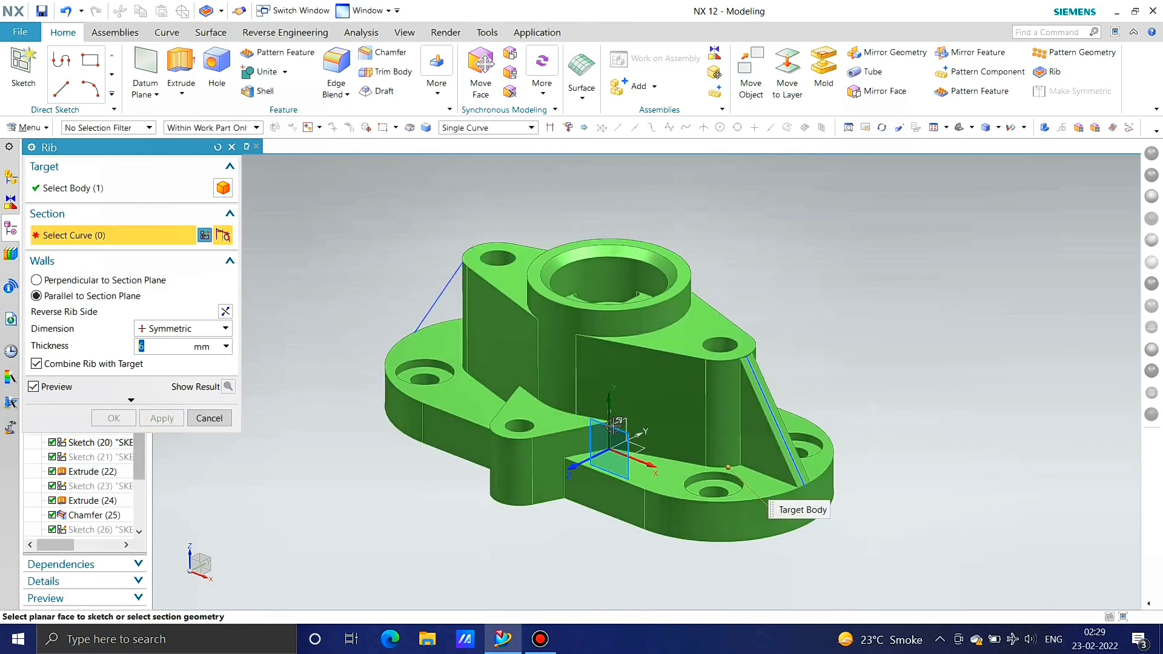
Step: Create a matching 6 mm rib from the mirrored sloping line on the opposite end, and hide the sketch
middle_drag(616, 442, 675, 424)
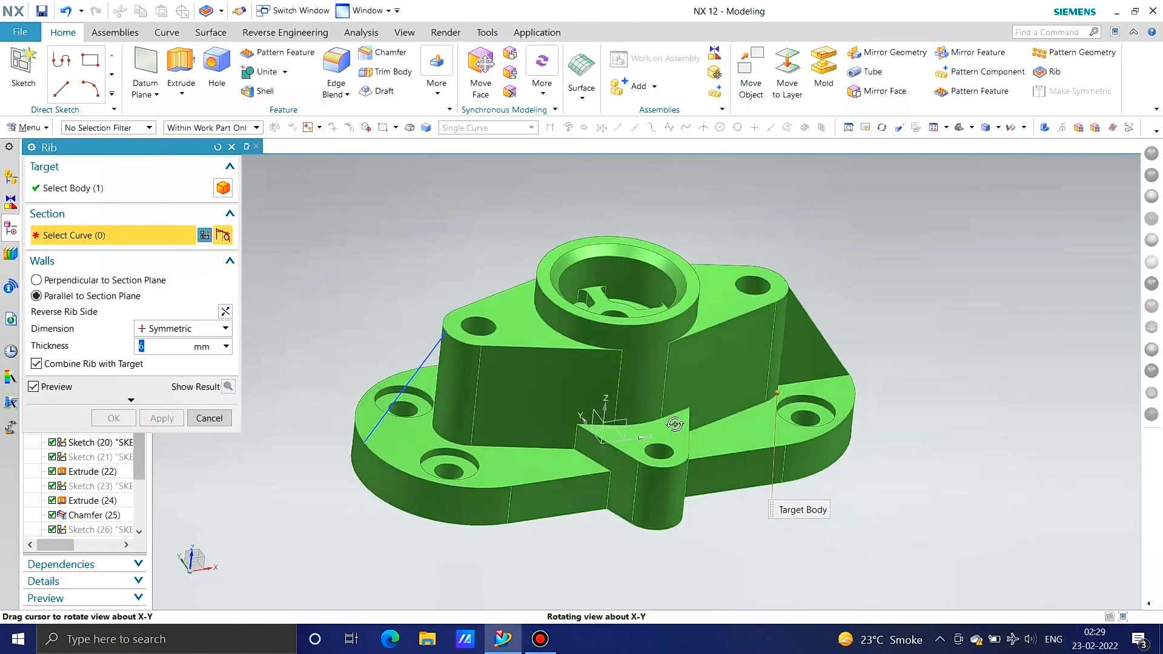
click(409, 383)
click(161, 418)
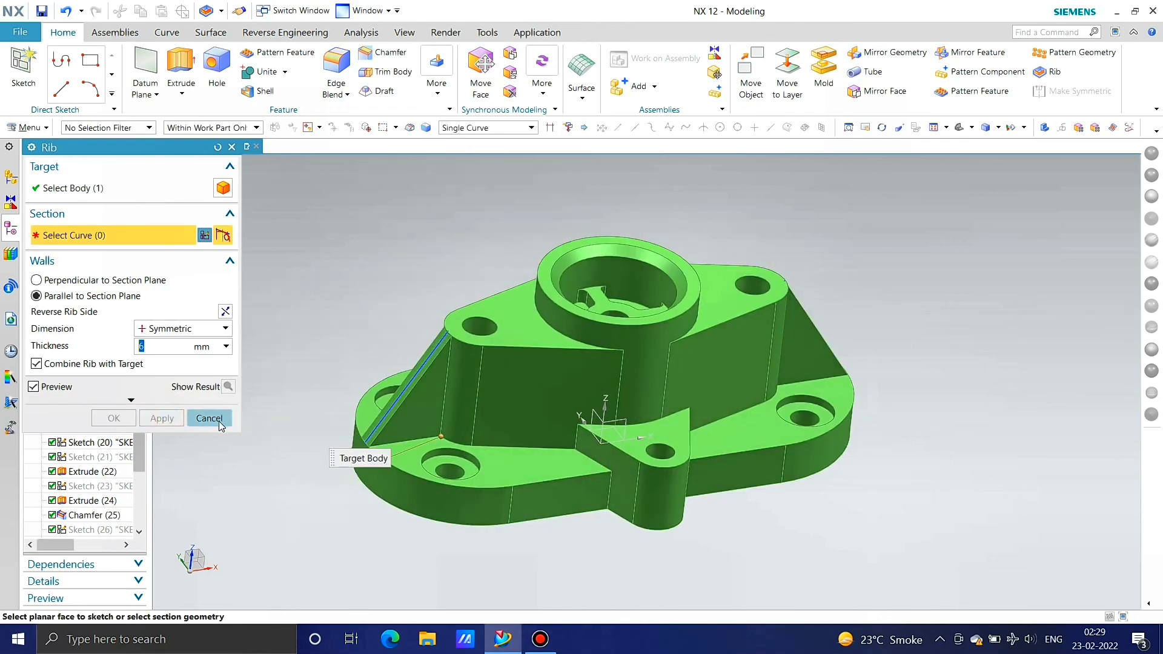
click(208, 418)
click(409, 385)
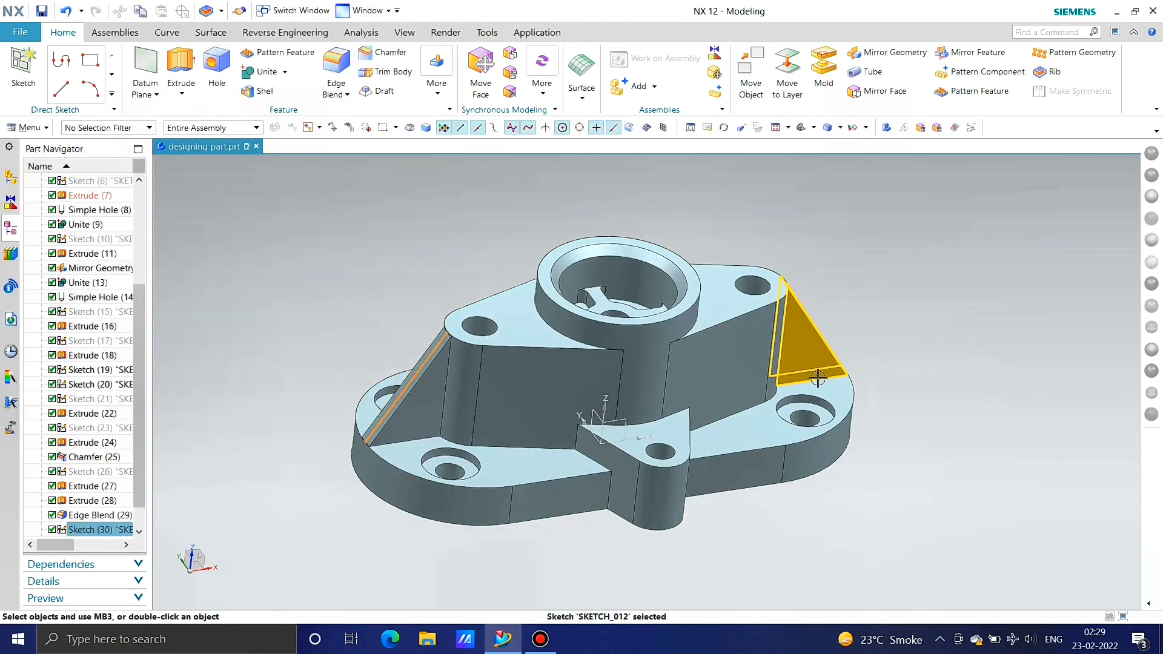
key(ctrl+b)
mouse_move(730, 407)
middle_down()
mouse_move(612, 396)
mouse_move(750, 426)
mouse_move(698, 418)
middle_up()
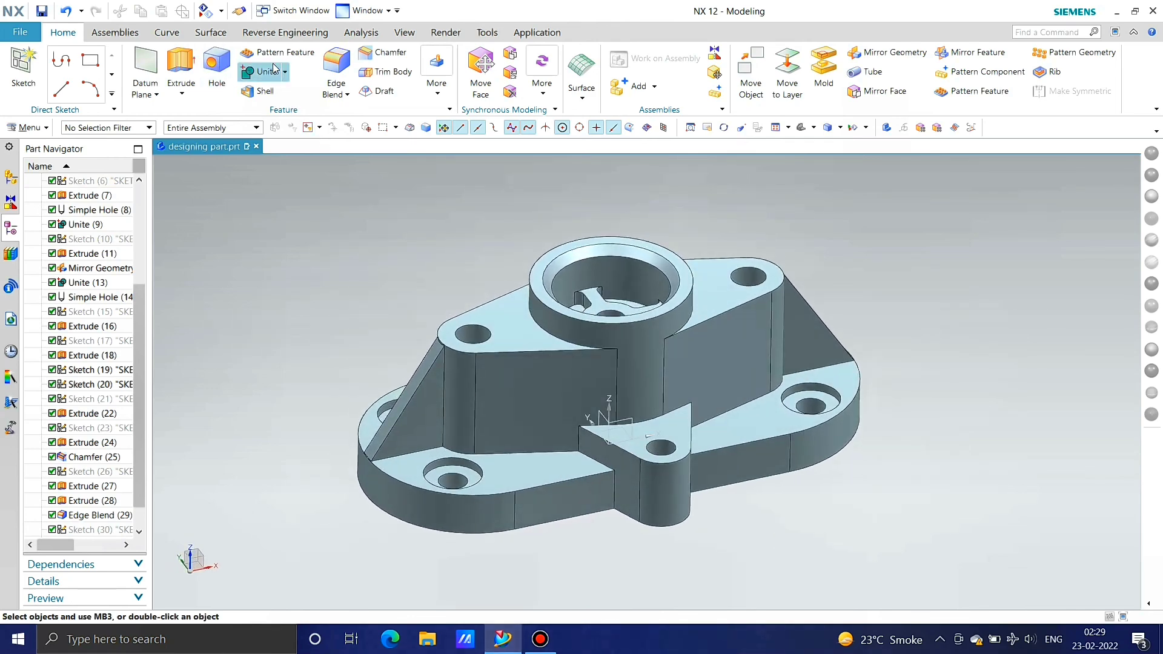
Step: Set up an edge blend with 2 mm radius on the upper and lower end edges of the mirrored rib
click(336, 71)
scroll(492, 386, up, 5)
scroll(491, 386, up, 5)
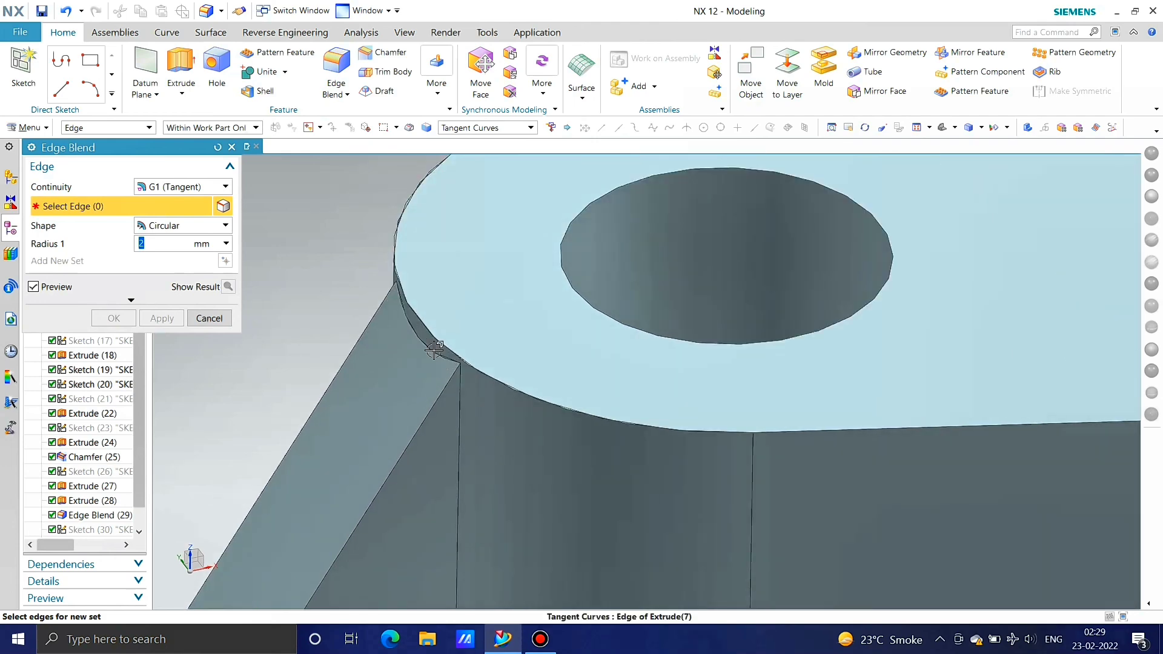
click(417, 333)
scroll(514, 252, down, 5)
scroll(429, 366, down, 1)
scroll(351, 480, up, 5)
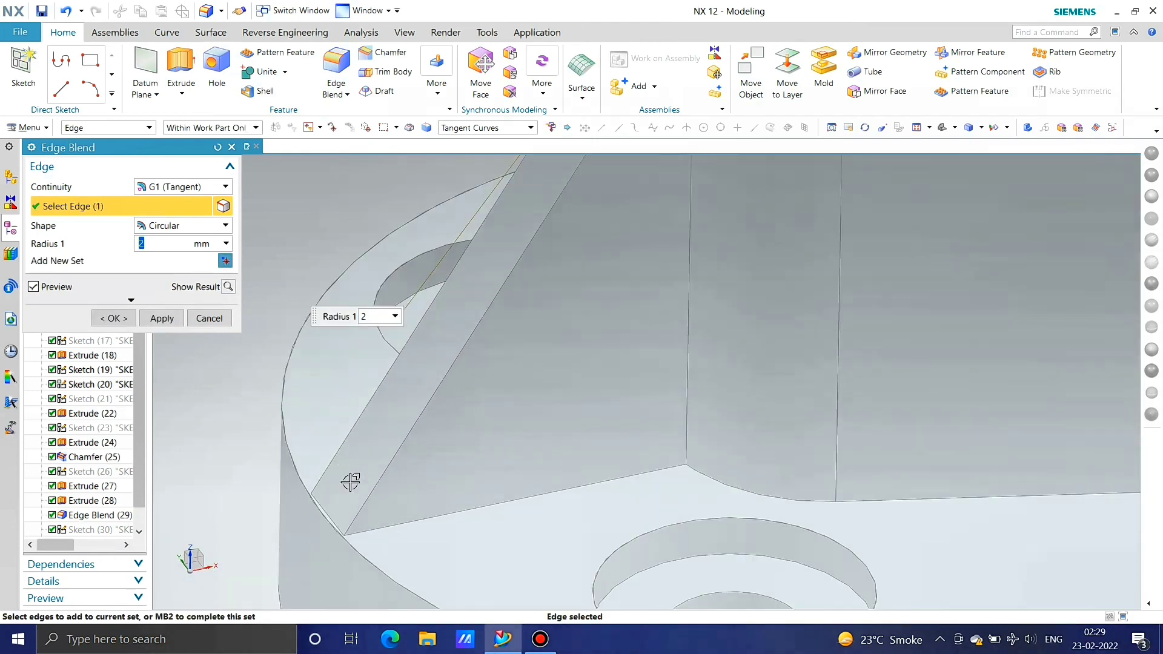
click(351, 482)
scroll(329, 398, down, 10)
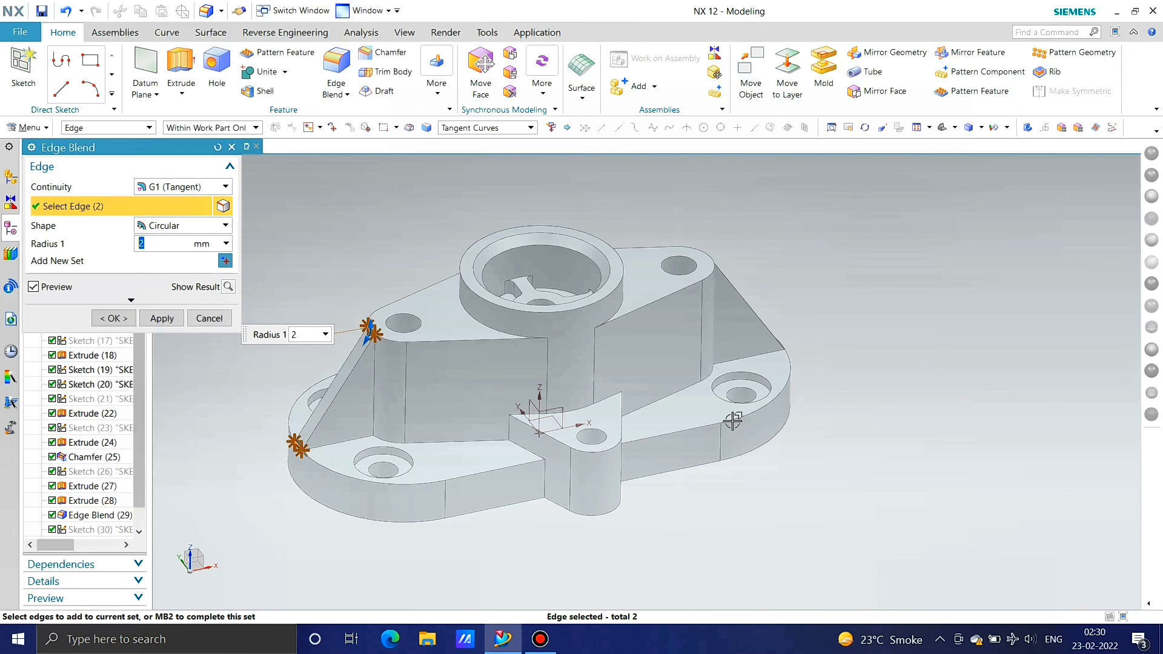
Step: Add the opposite rib's upper and lower end edges to the 2 mm edge blend and apply it
middle_drag(735, 420, 663, 423)
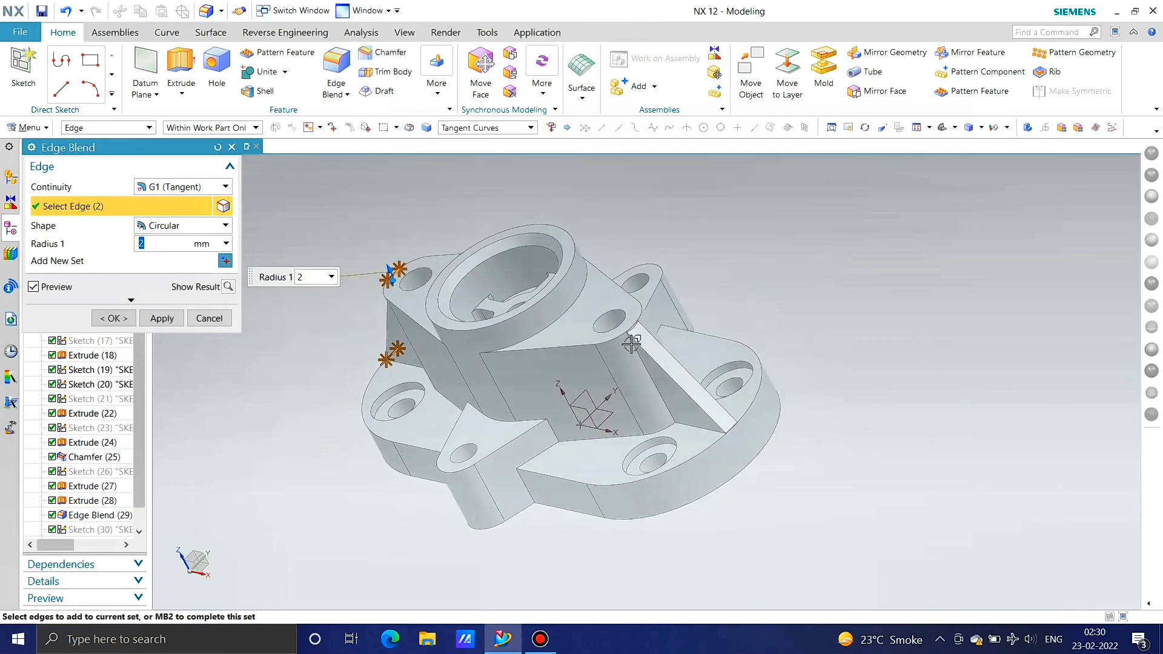
scroll(656, 337, up, 6)
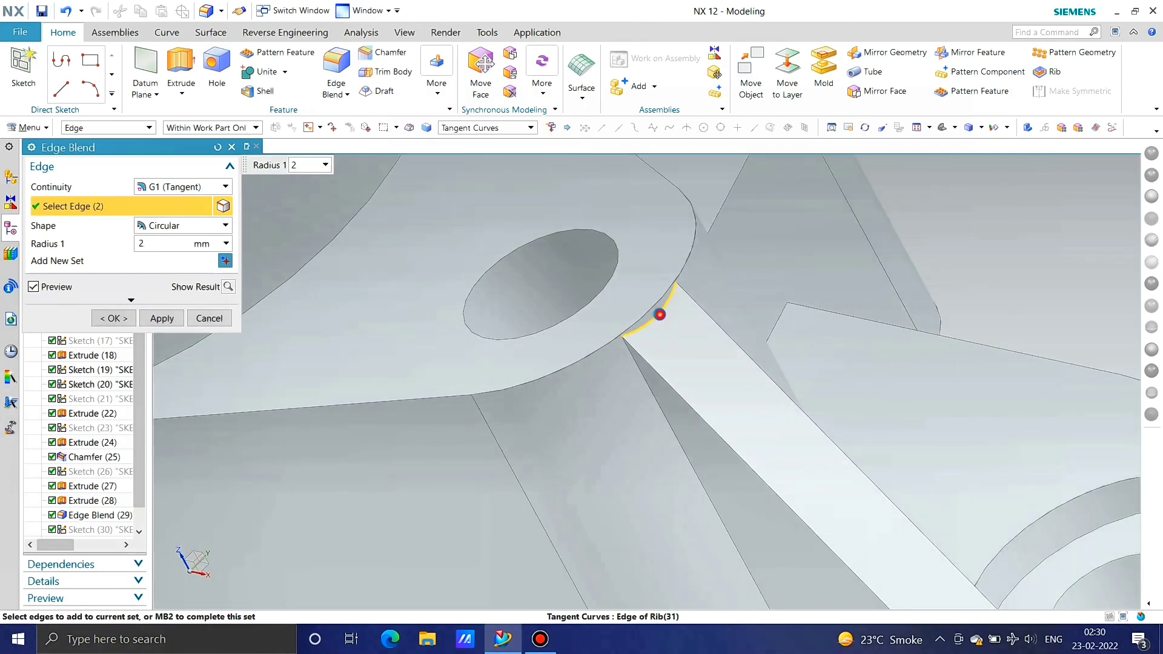
click(660, 314)
scroll(659, 314, down, 6)
scroll(737, 416, up, 8)
click(739, 378)
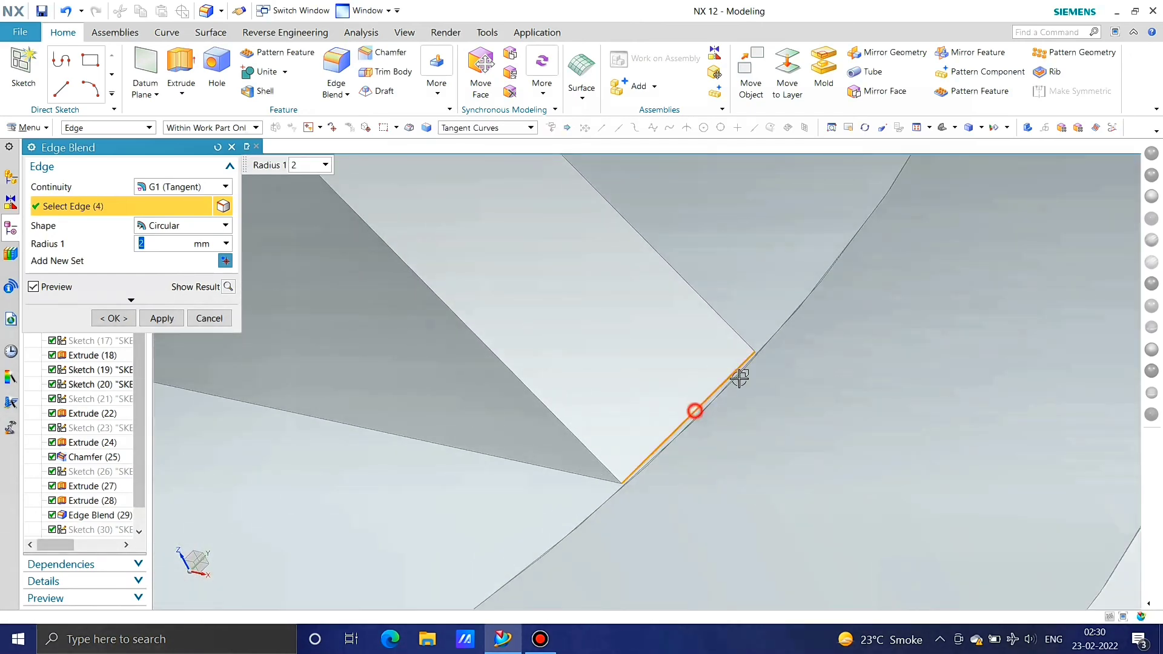
scroll(739, 377, down, 5)
click(162, 318)
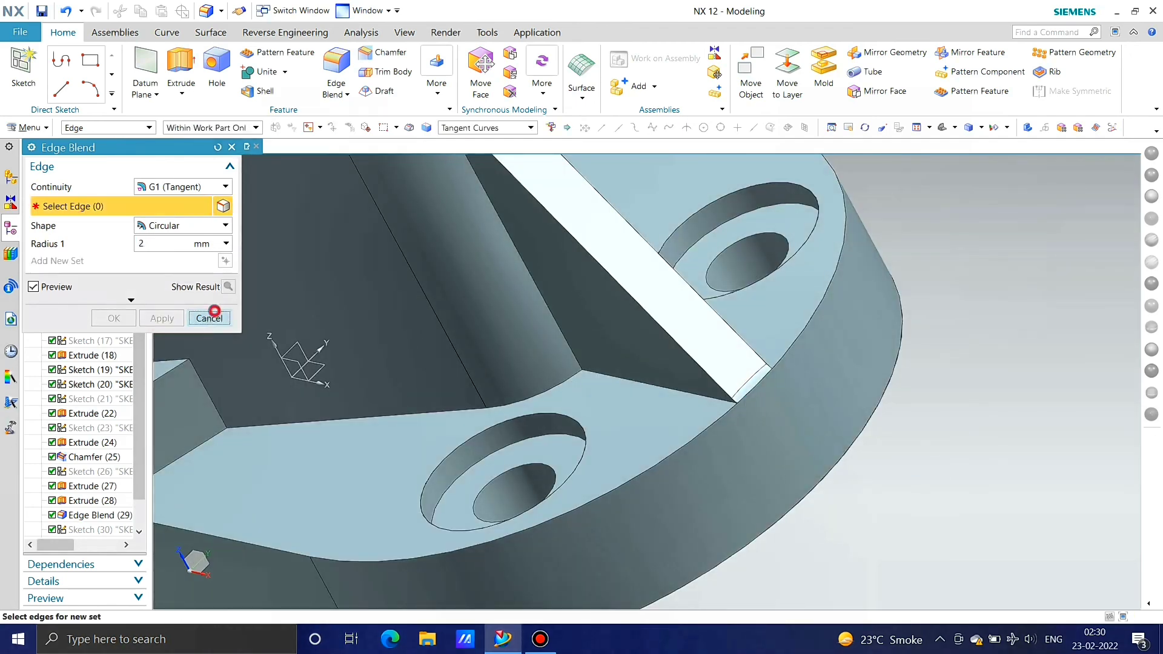
click(209, 318)
scroll(707, 449, down, 5)
middle_drag(707, 450, 754, 415)
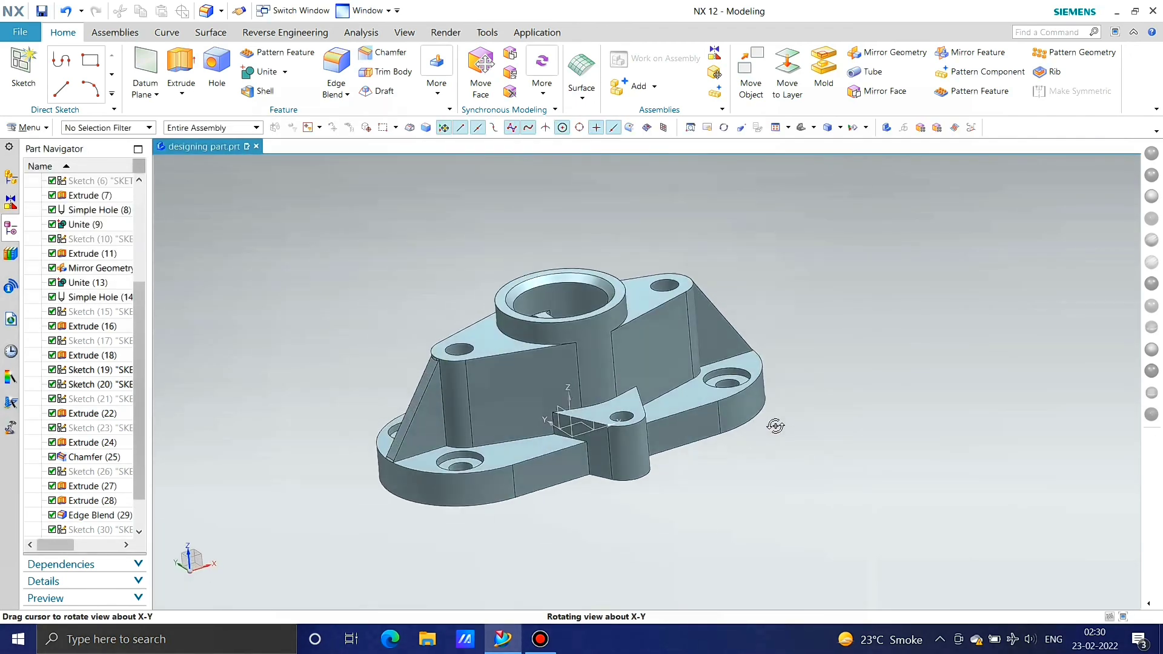